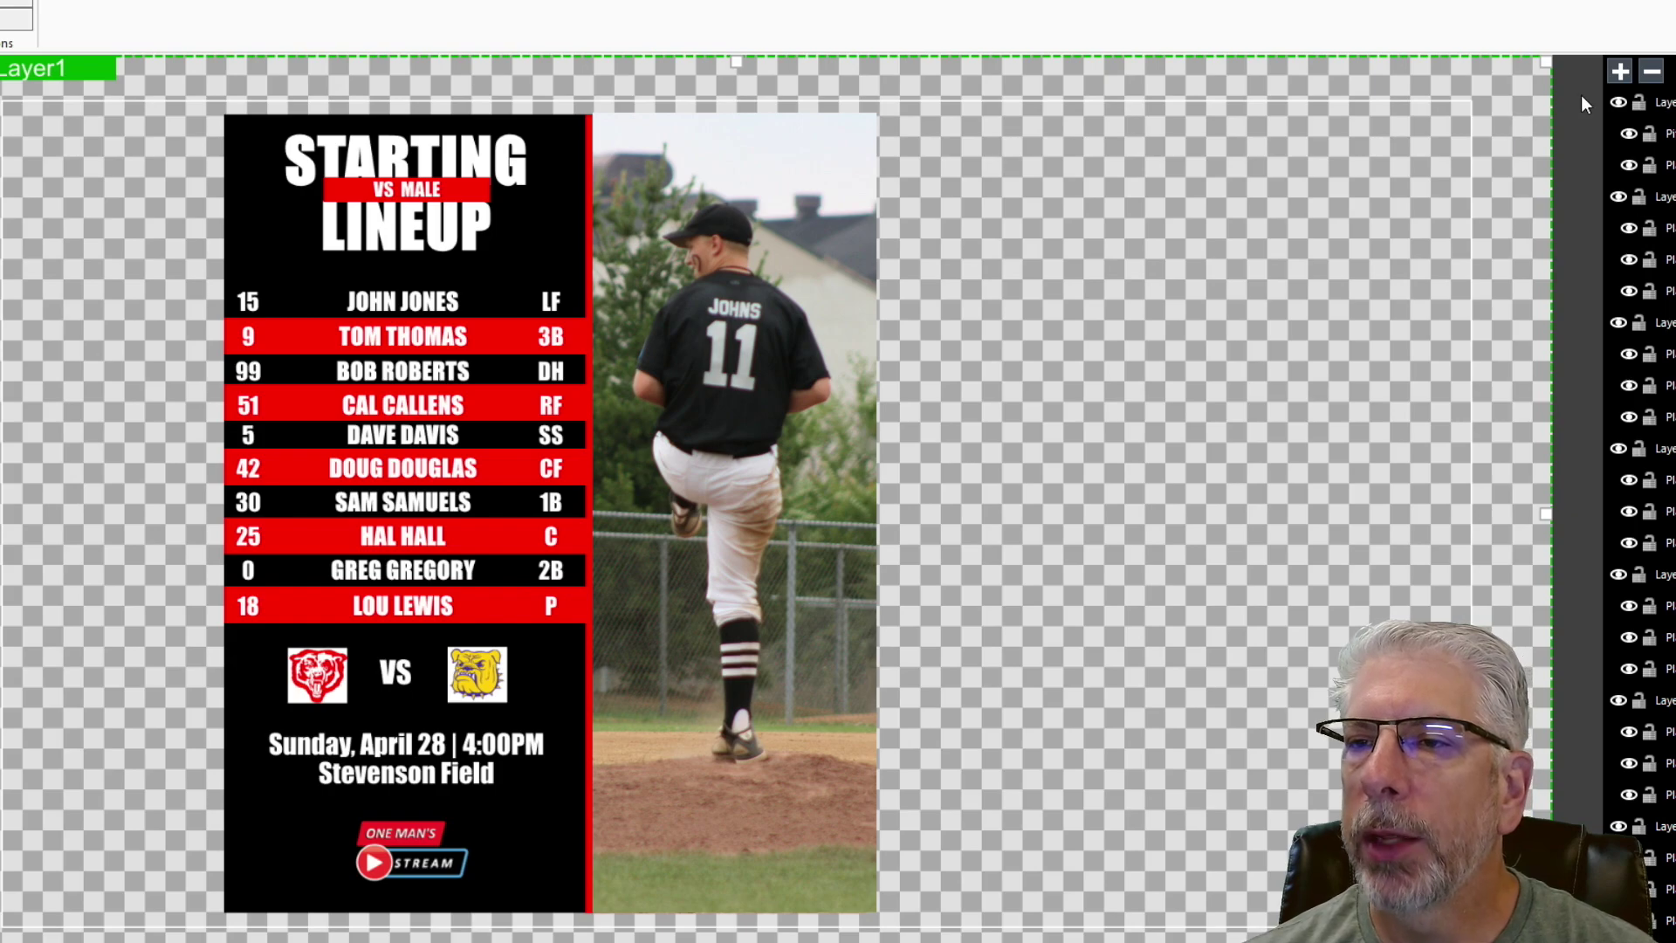
- Hide the first six player row layers, including the pitcher photo
left_click(1618, 102)
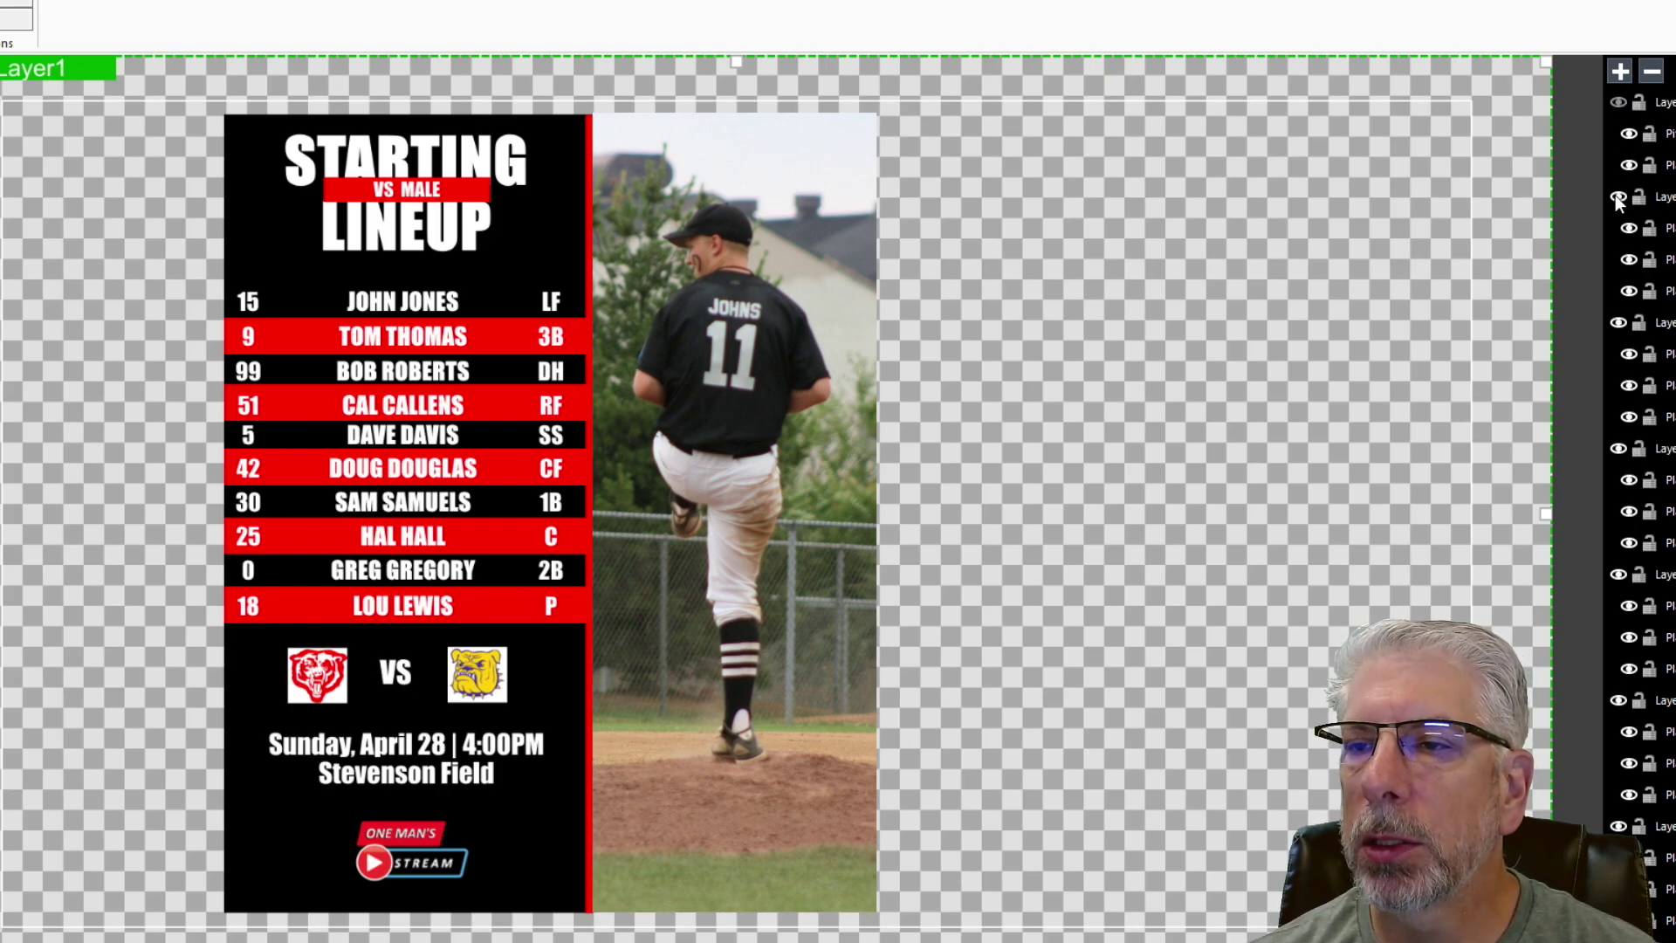
left_click(1615, 195)
left_click(1617, 322)
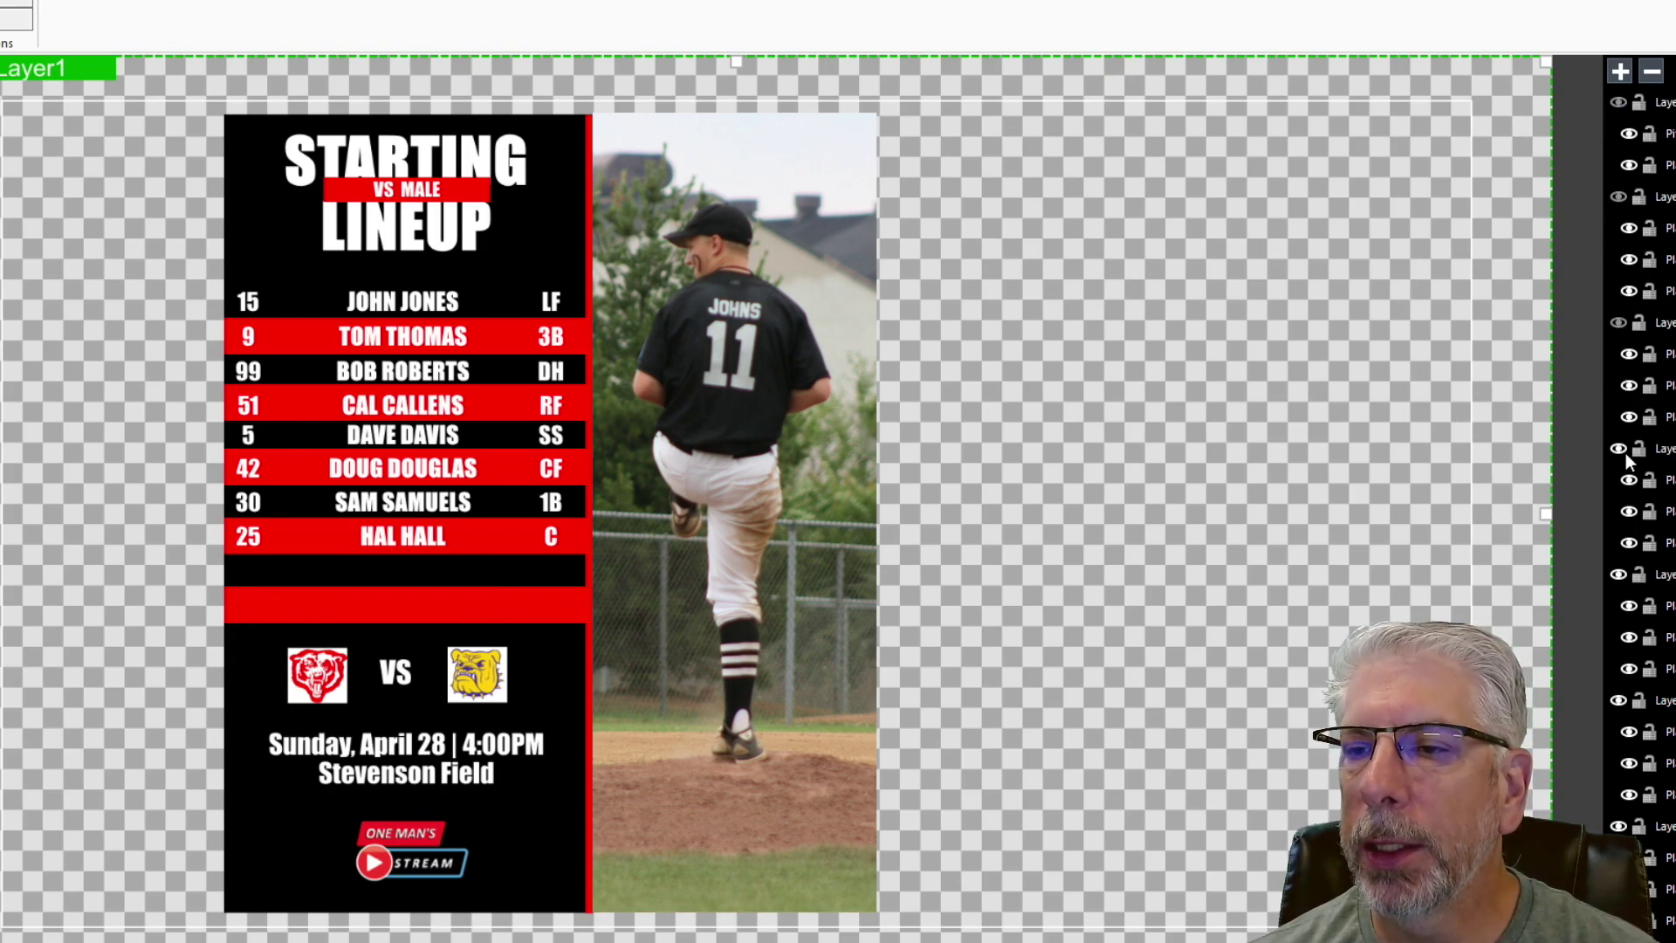
left_click(1619, 448)
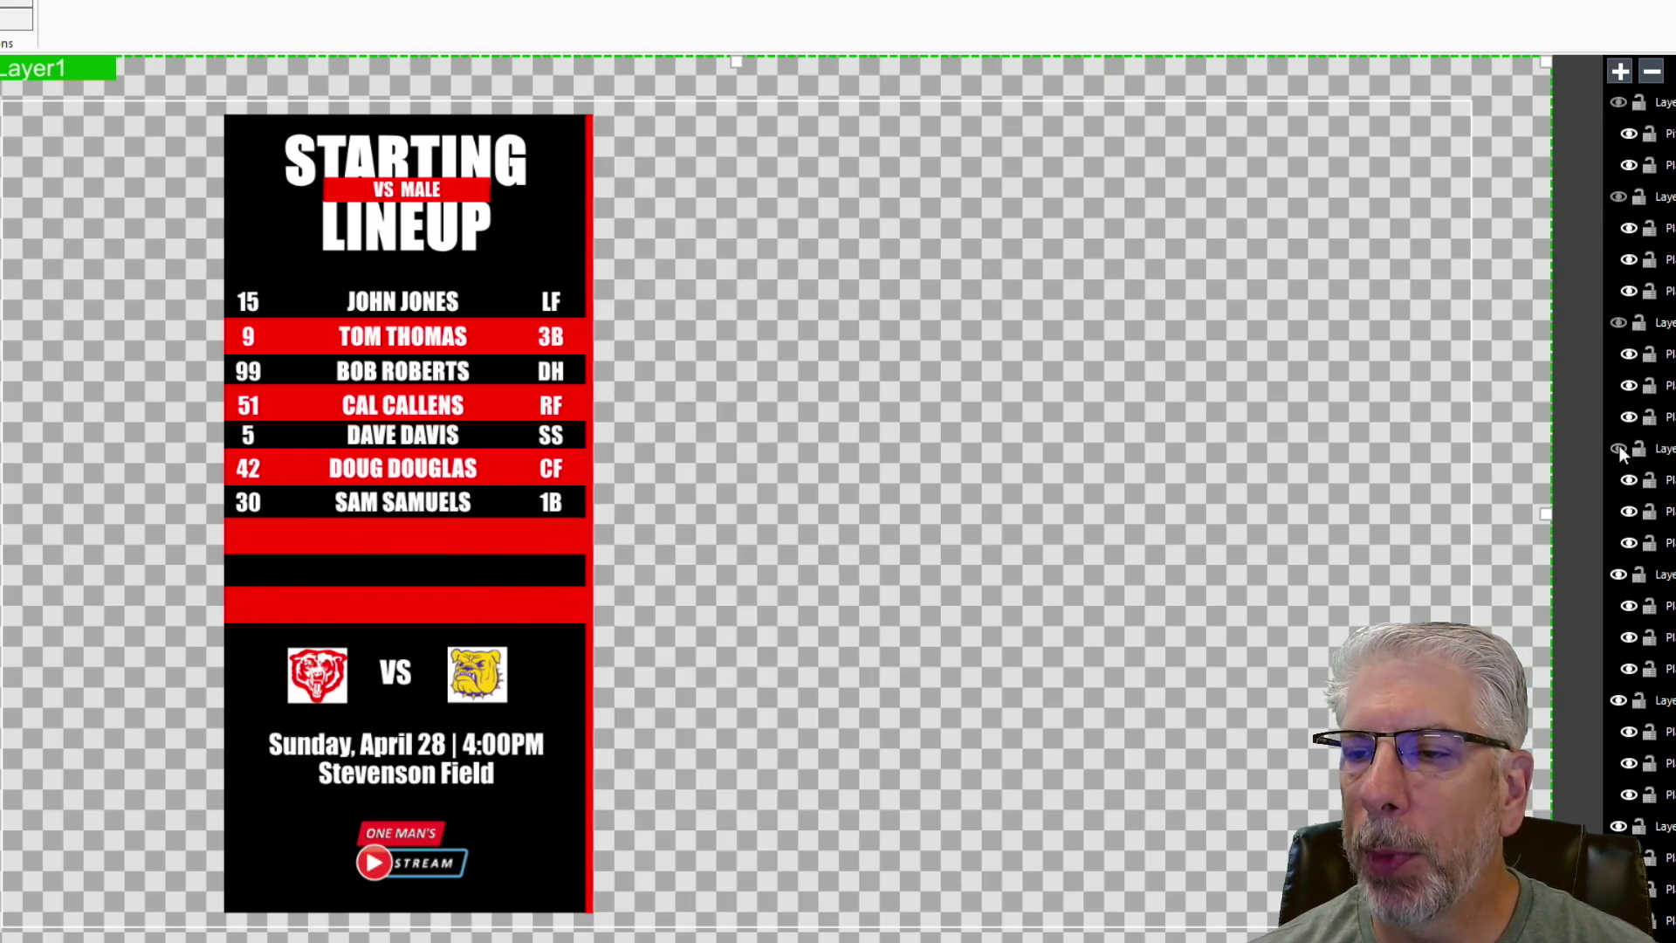
left_click(1617, 574)
left_click(1617, 700)
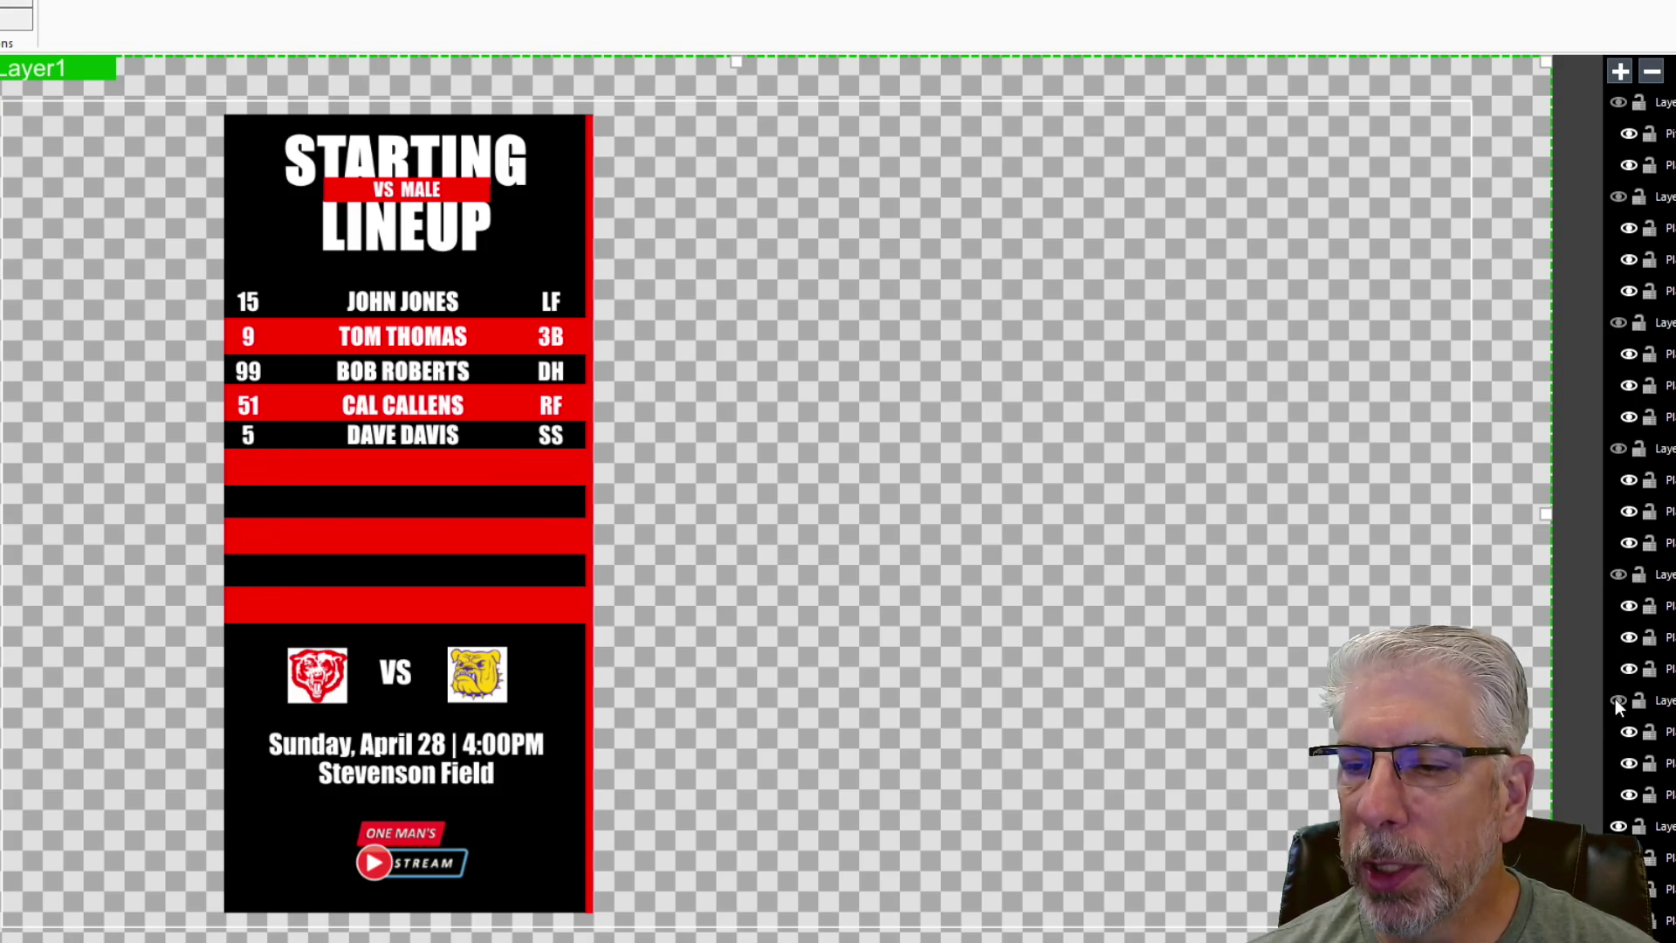
left_click(1618, 825)
- Hide the remaining player row groups, then select the MainBlackRect background
scroll(1640, 838, "down", 2)
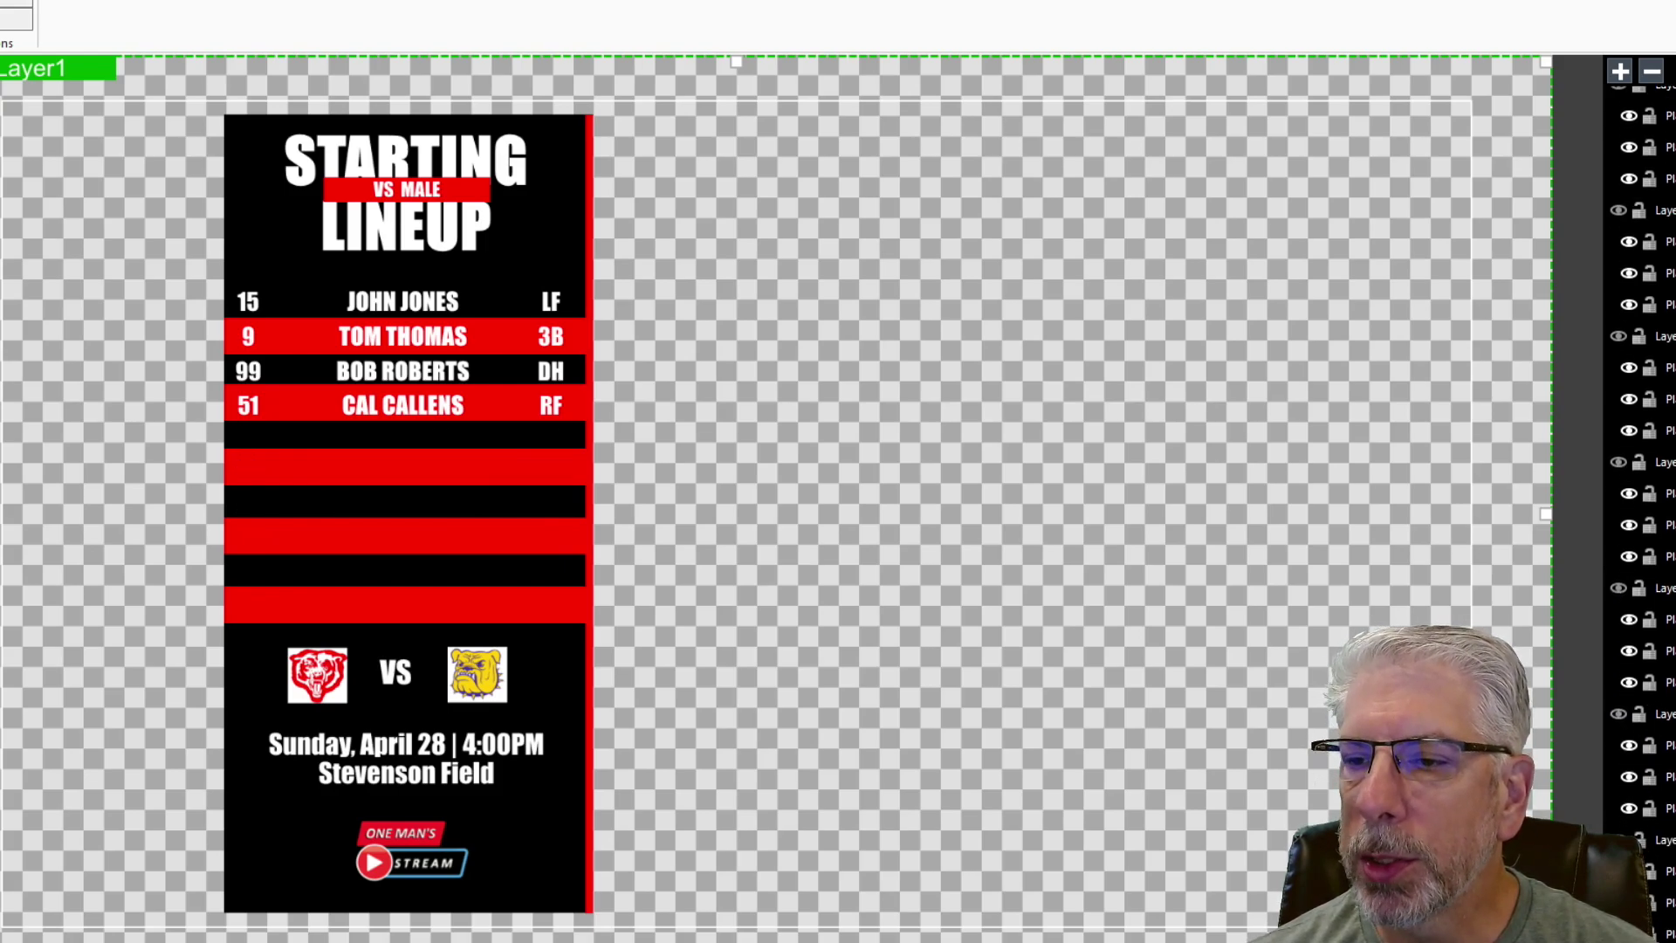
scroll(1639, 523, "down", 3)
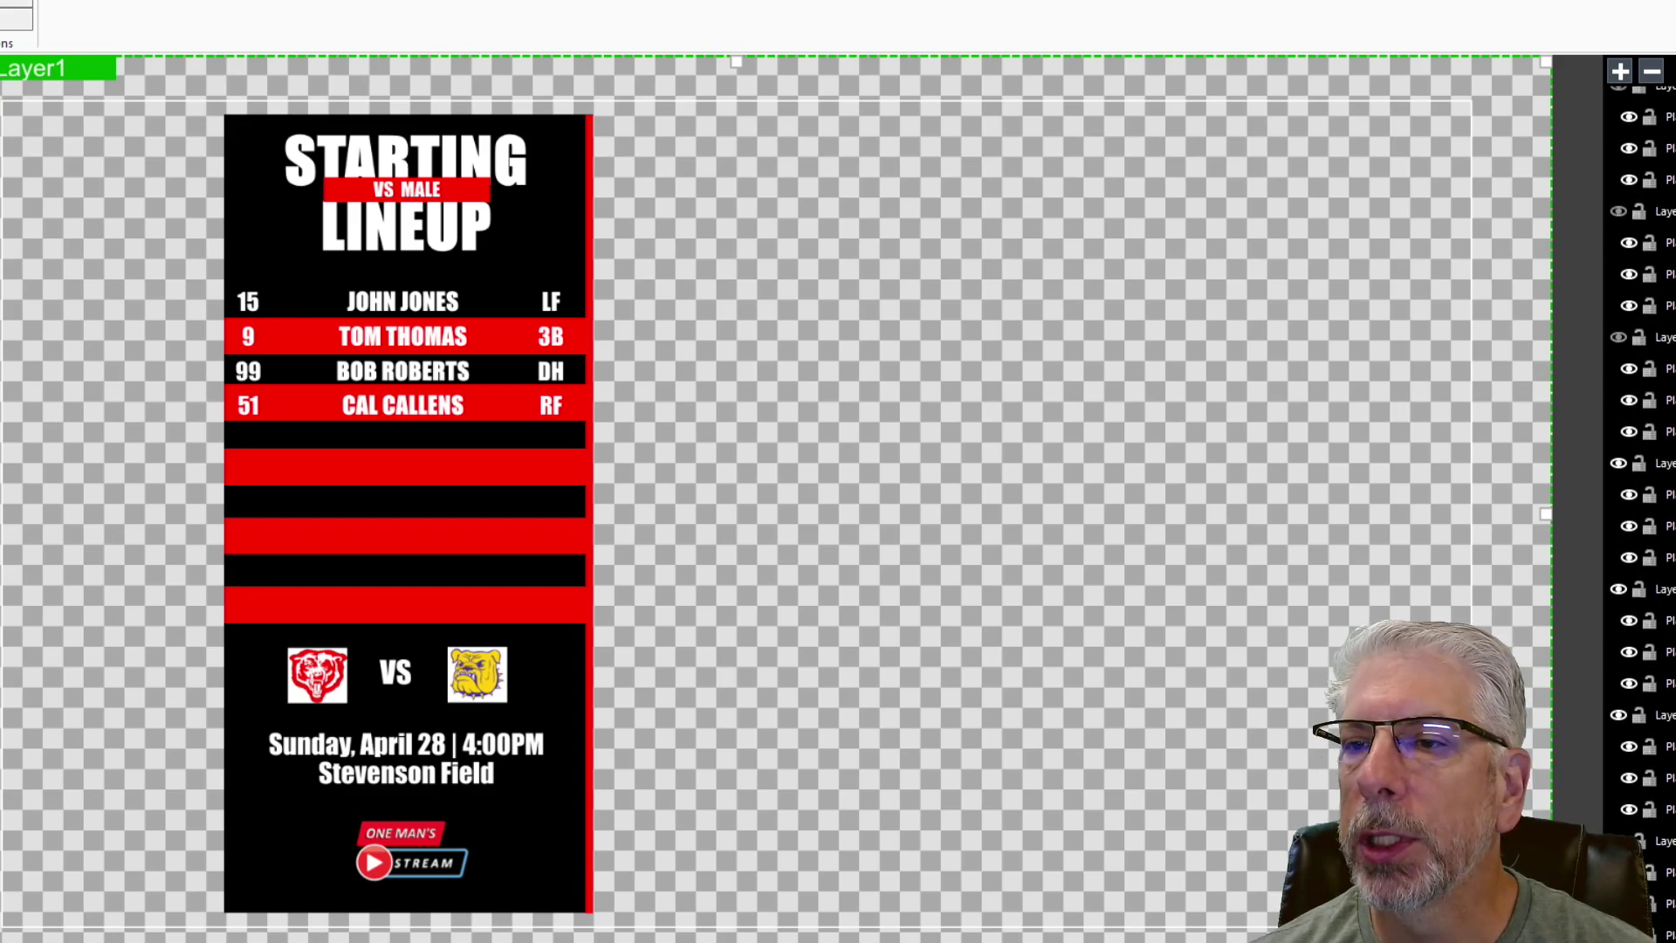
scroll(1640, 524, "up", 2)
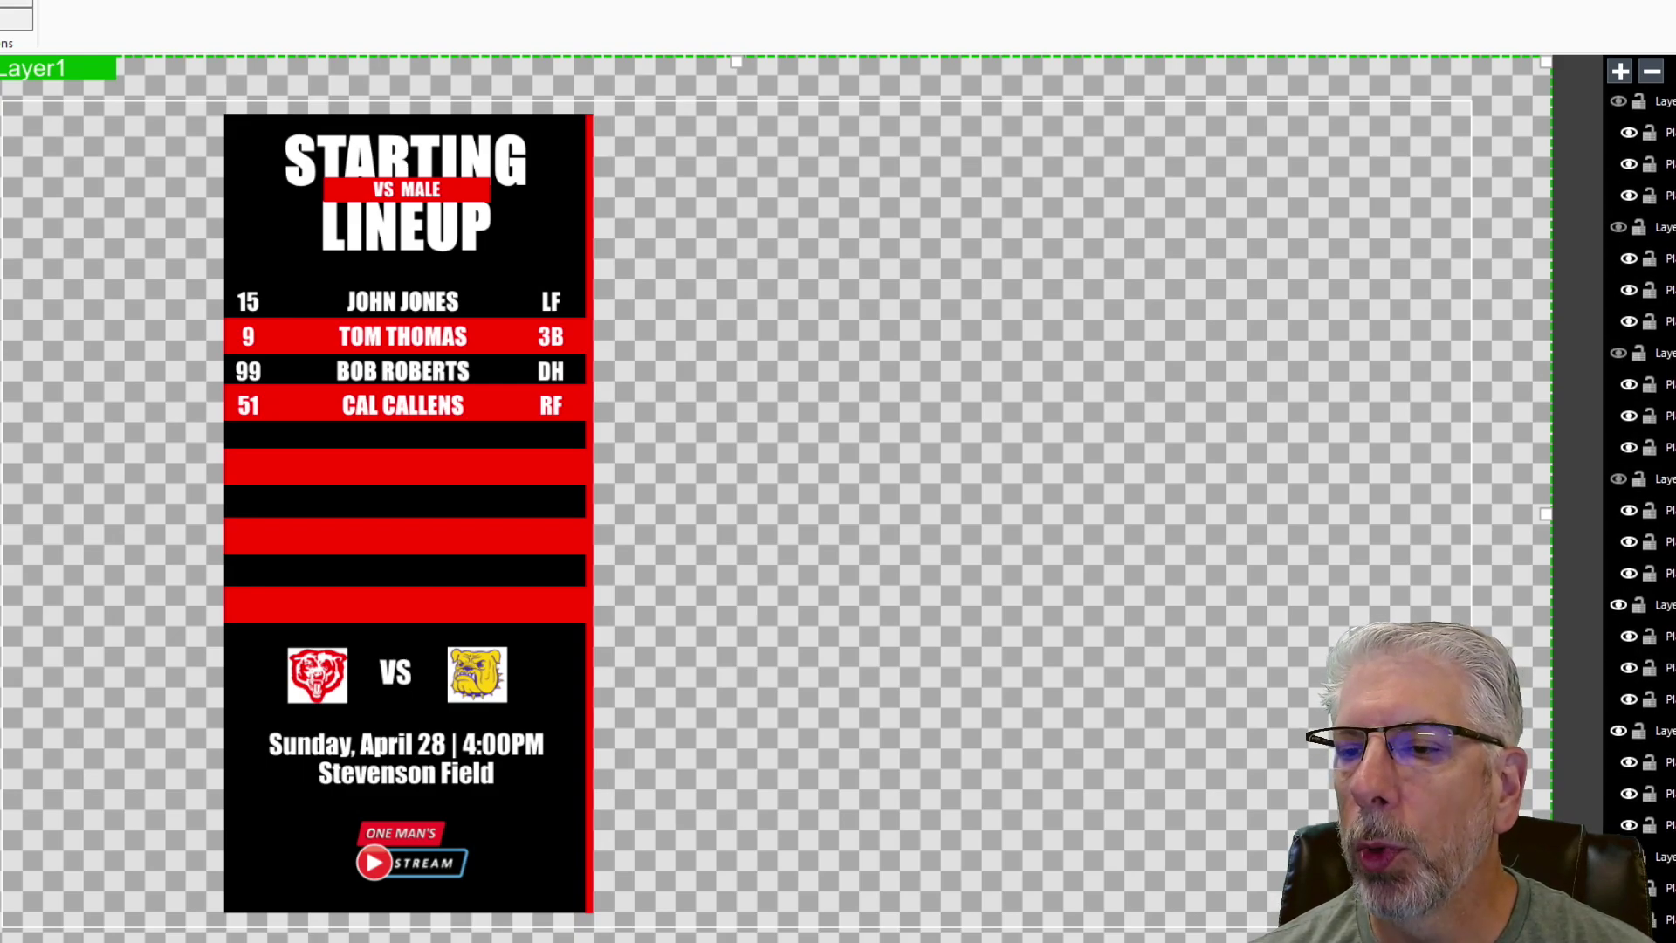
left_click(1618, 478)
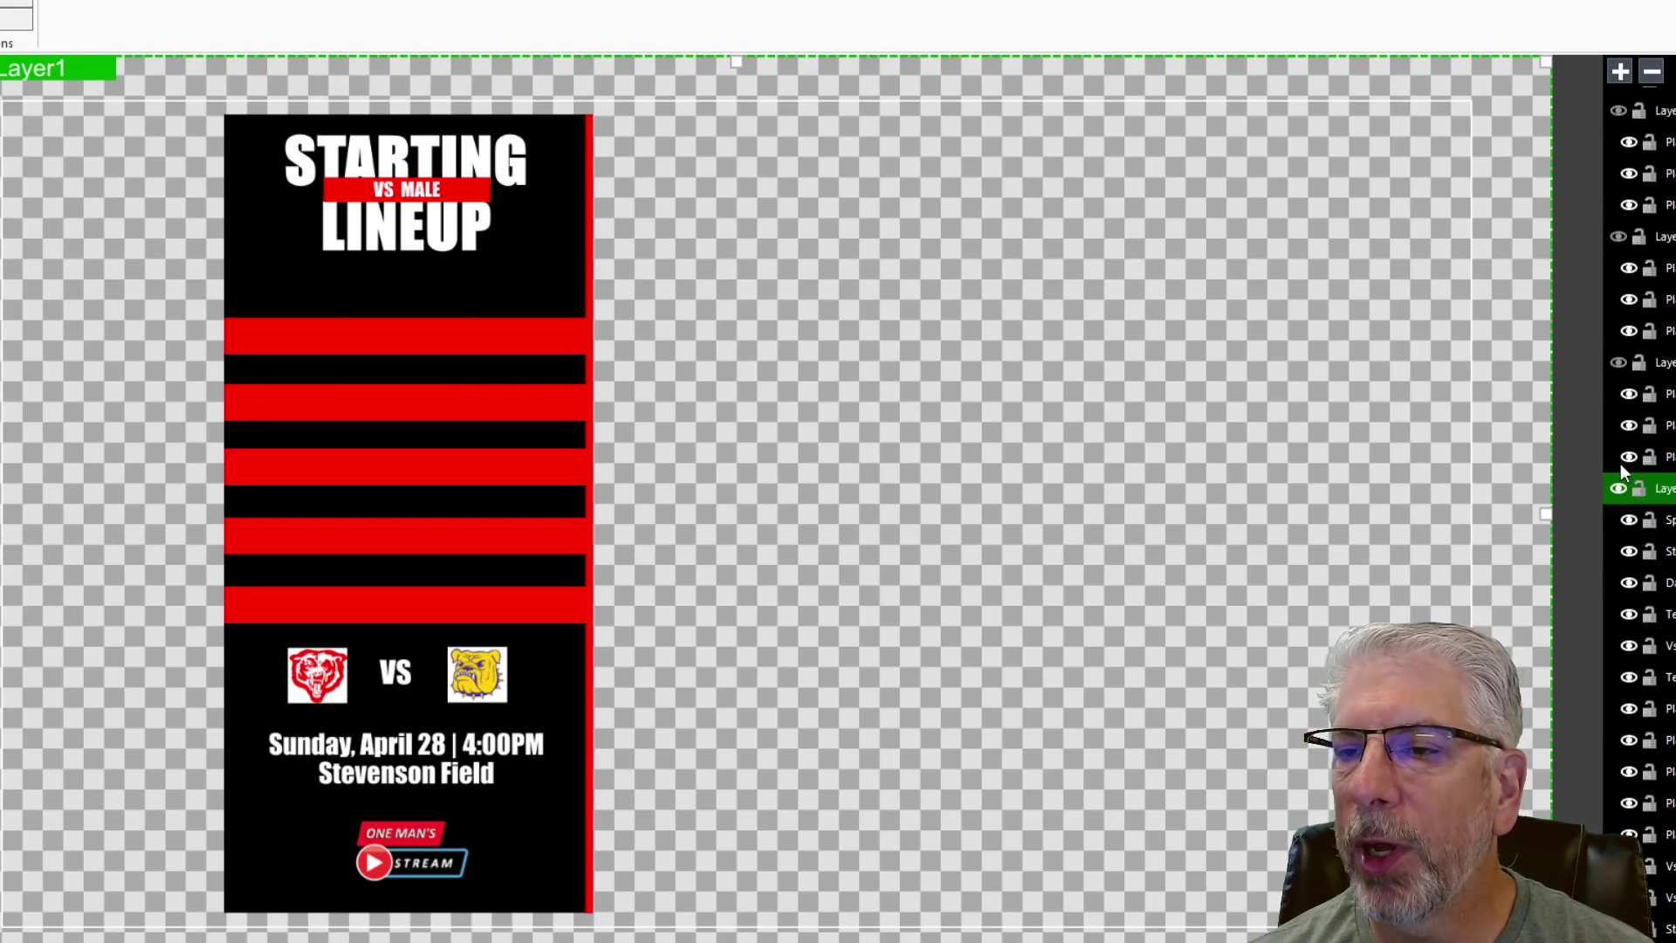
scroll(1621, 524, "down", 5)
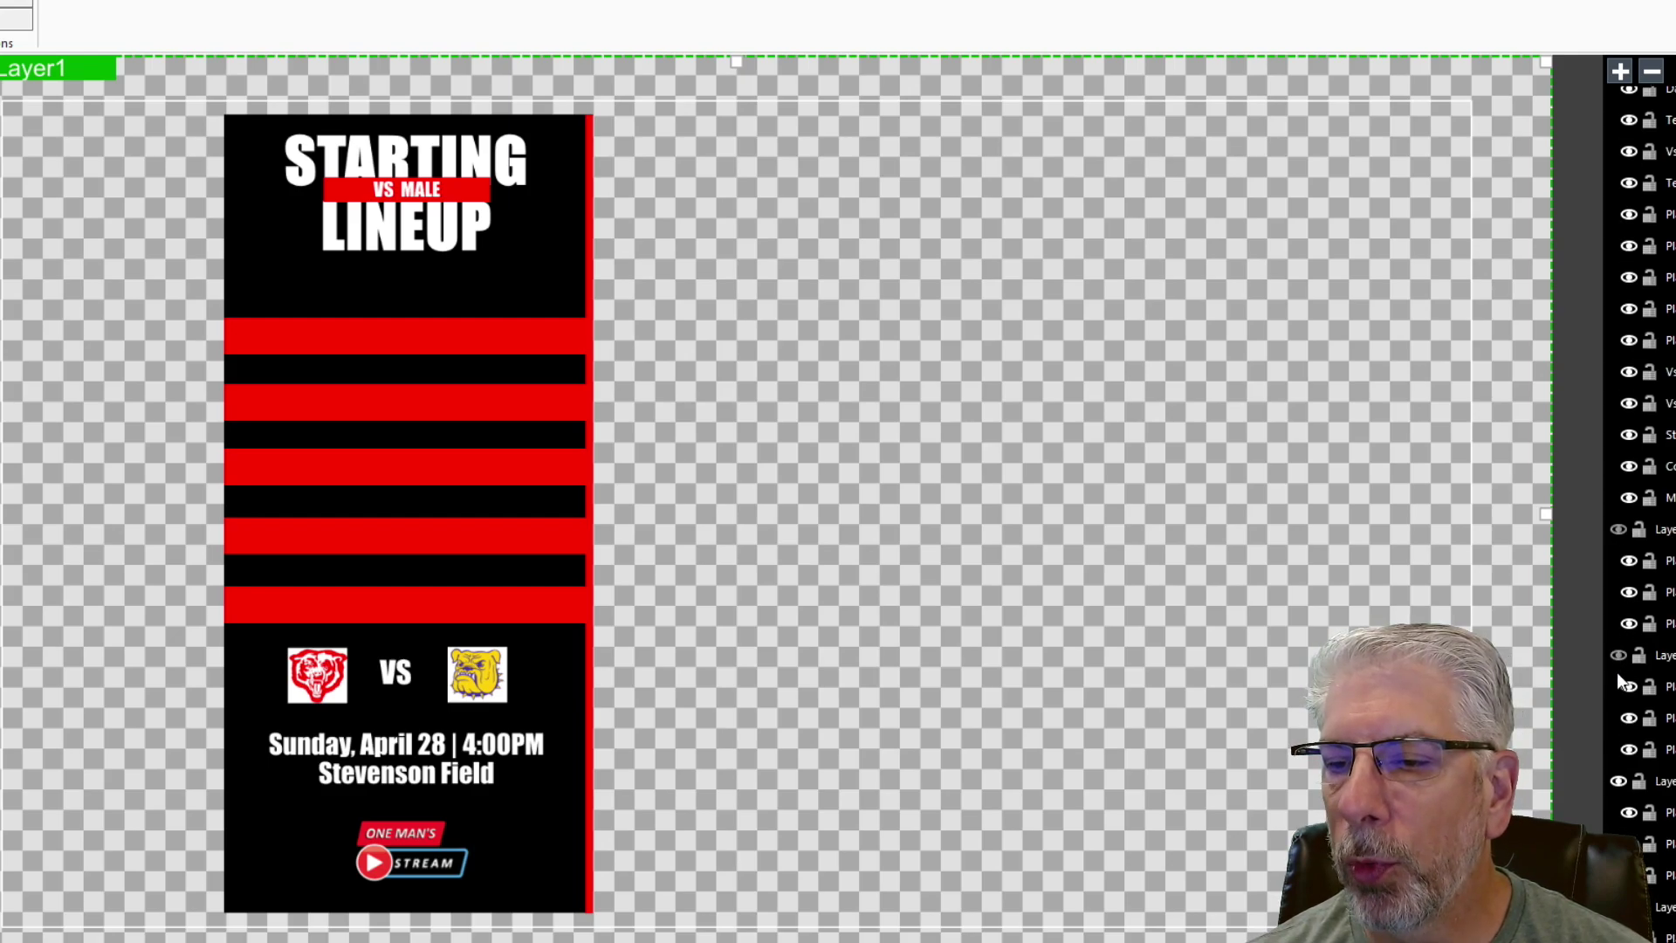
left_click(1617, 780)
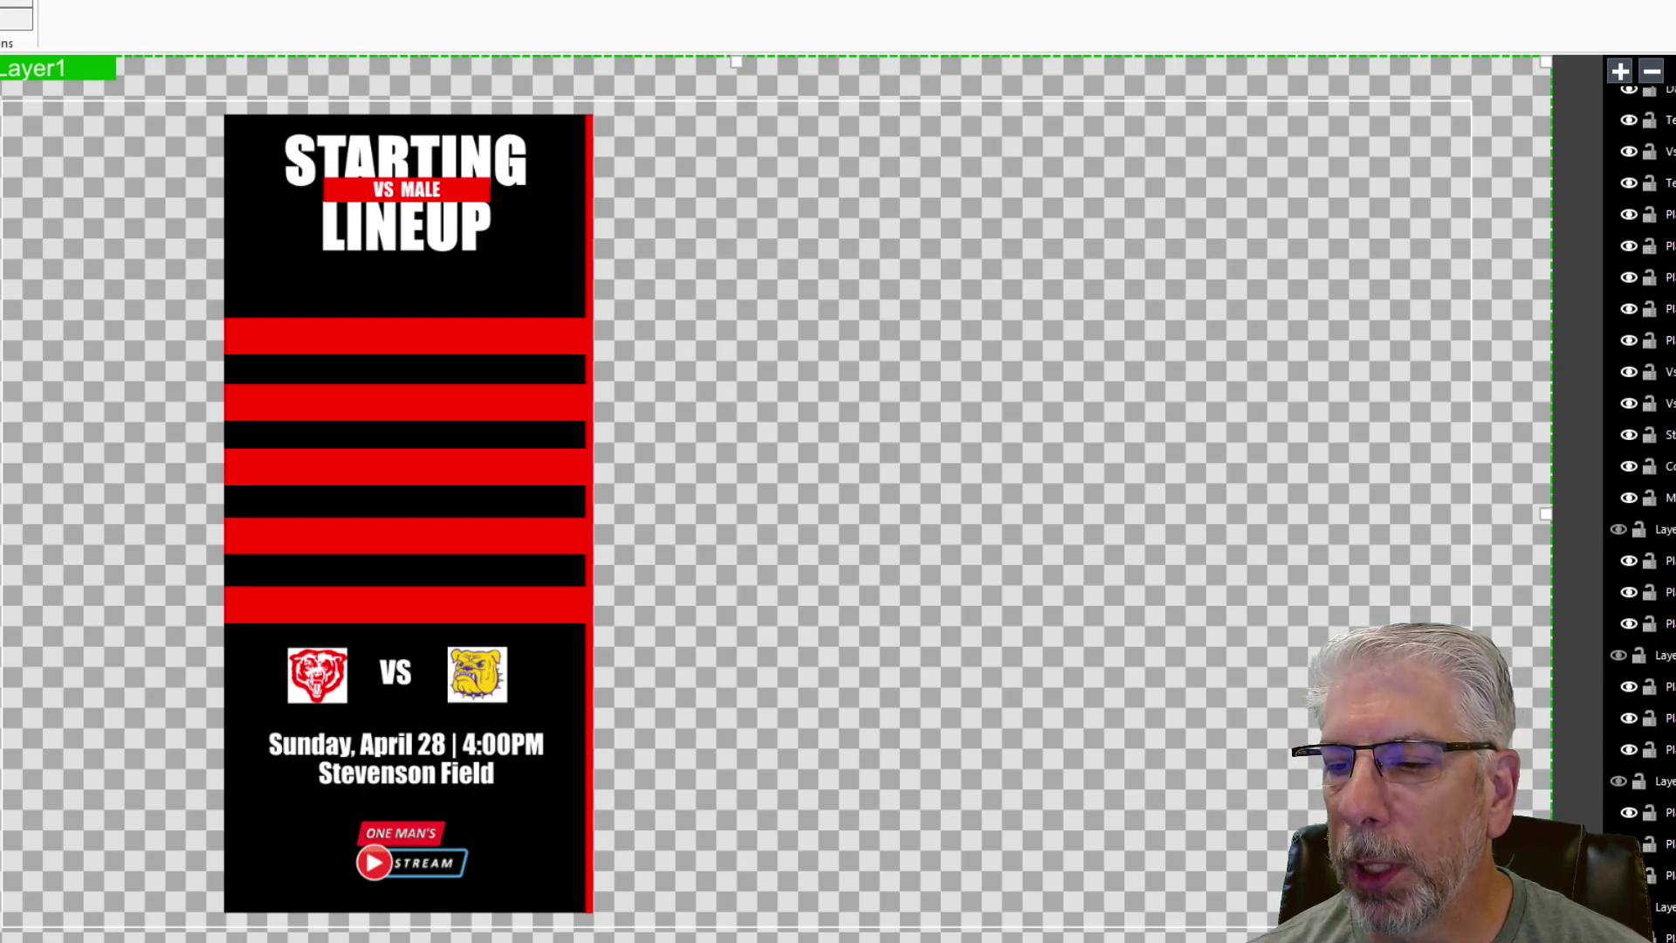
scroll(1632, 524, "up", 4)
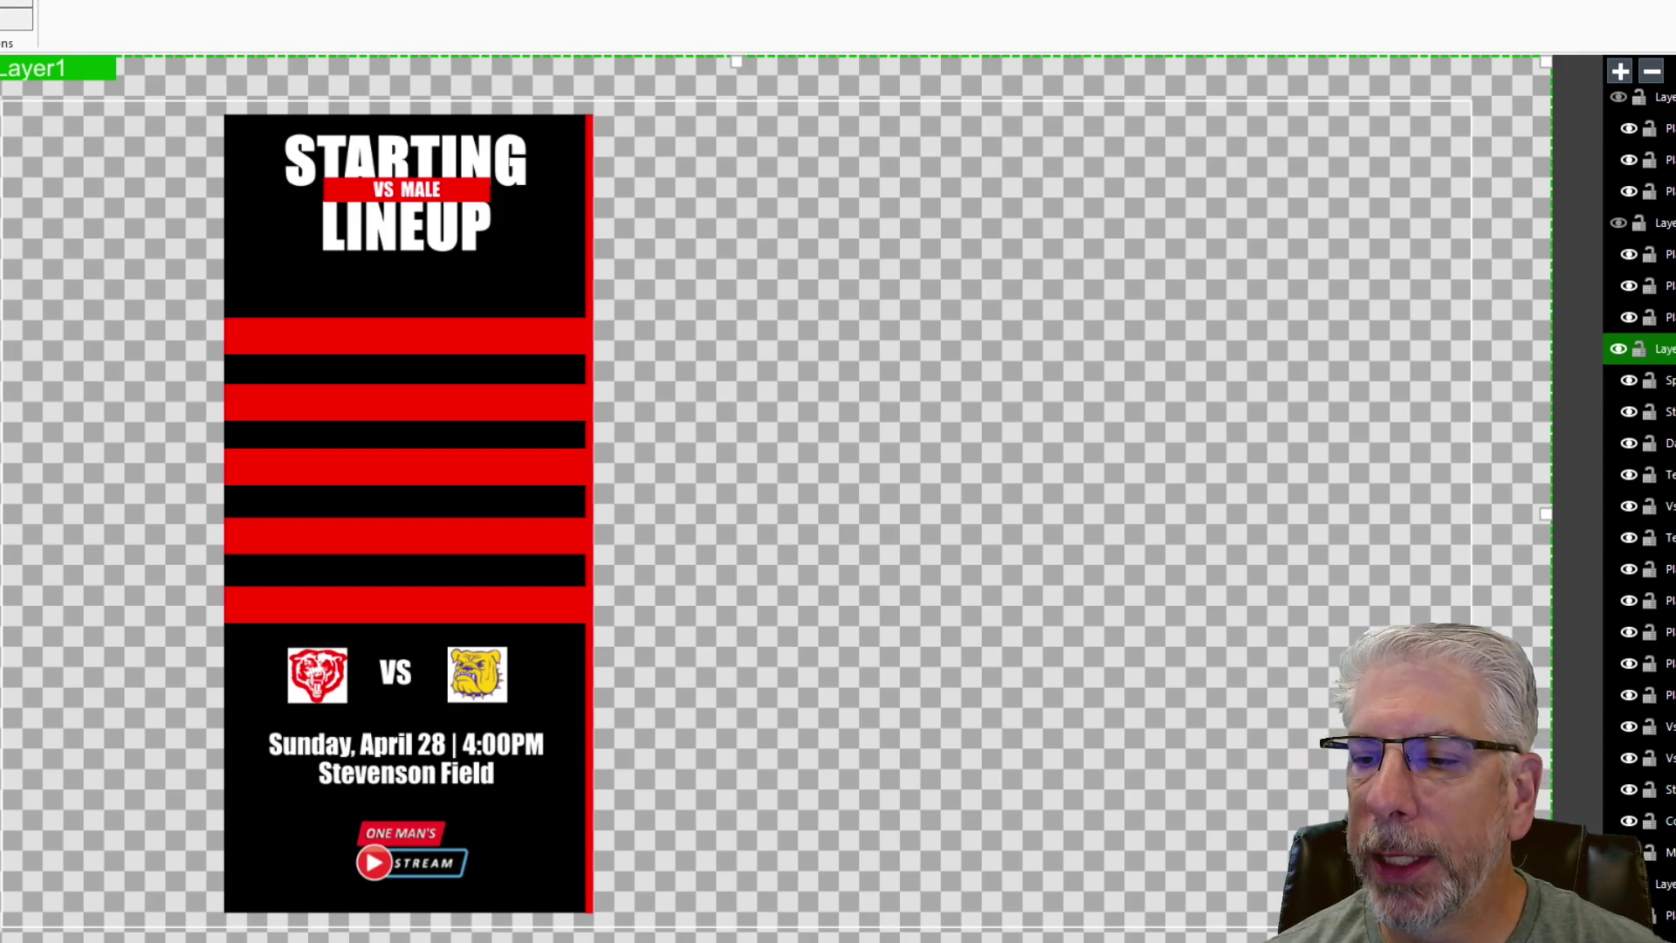
scroll(1639, 480, "down", 2)
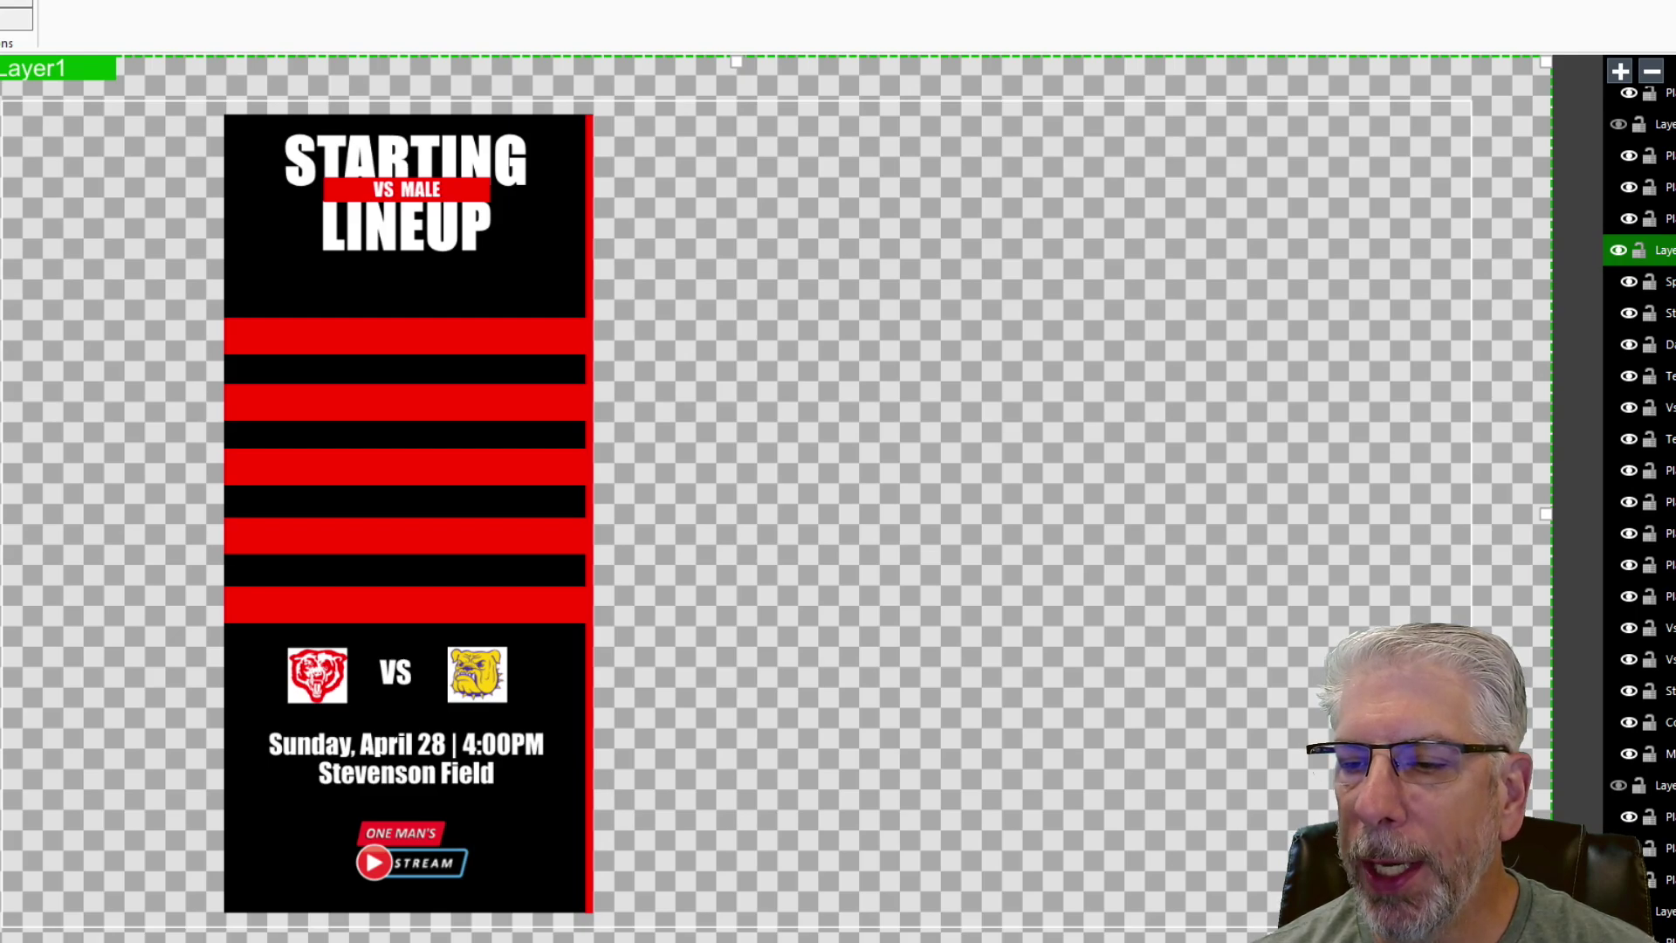
left_click(560, 827)
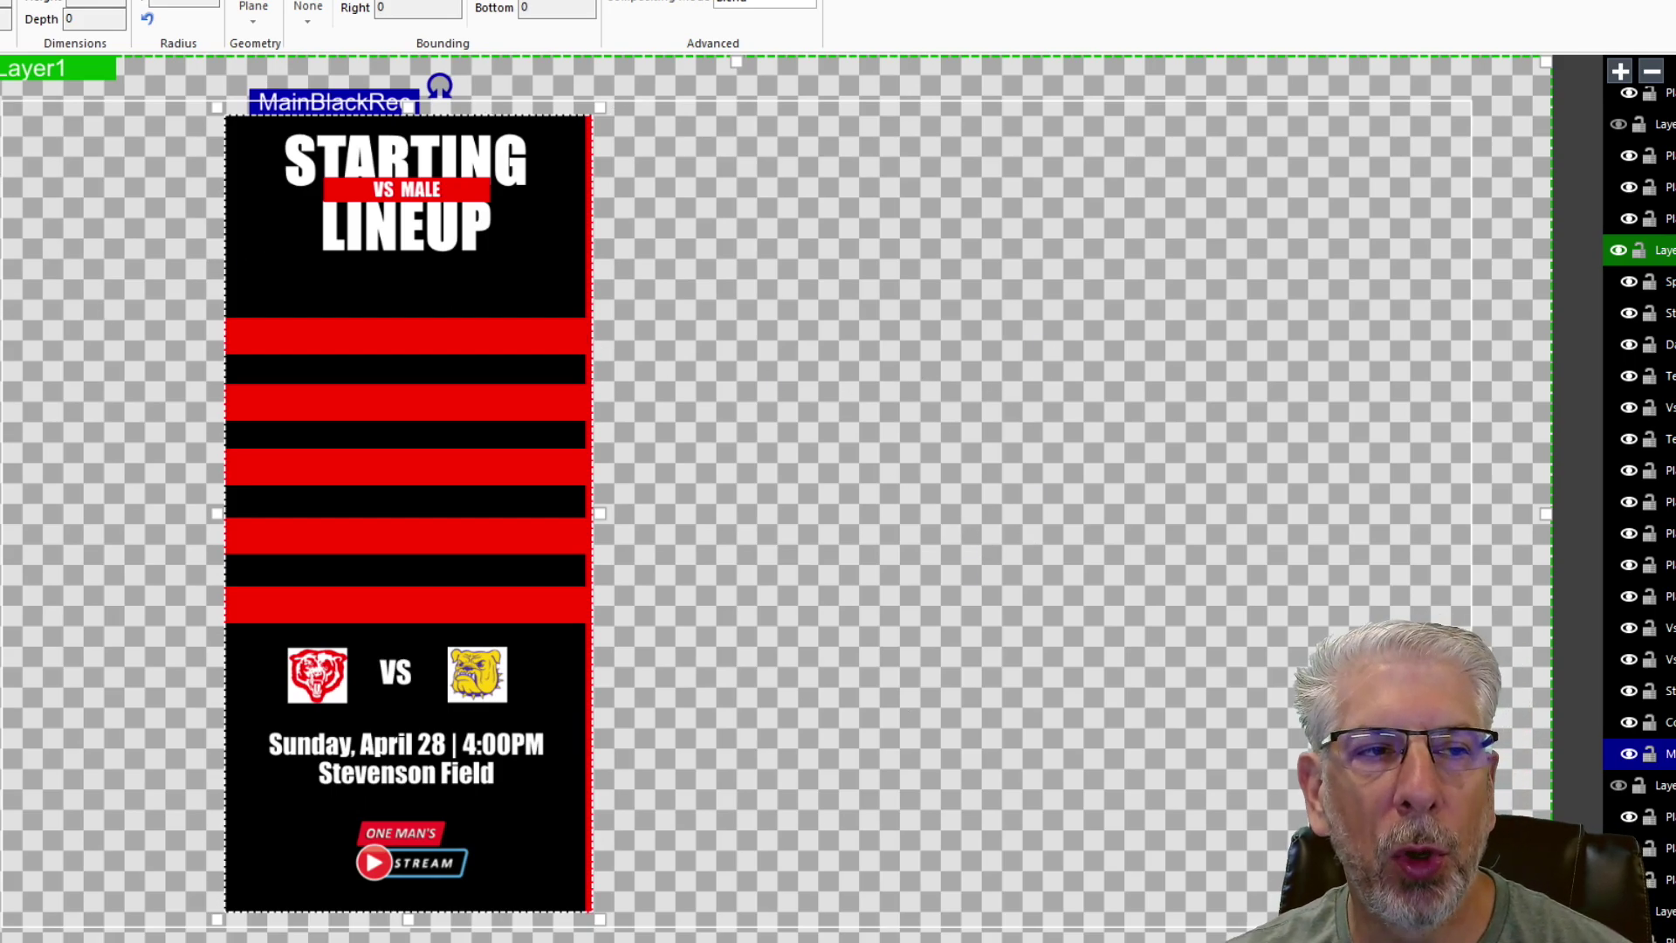
- Draw Rectangle1 beside the lineup panel, aligned to its top and stretched to its bottom
key("Escape")
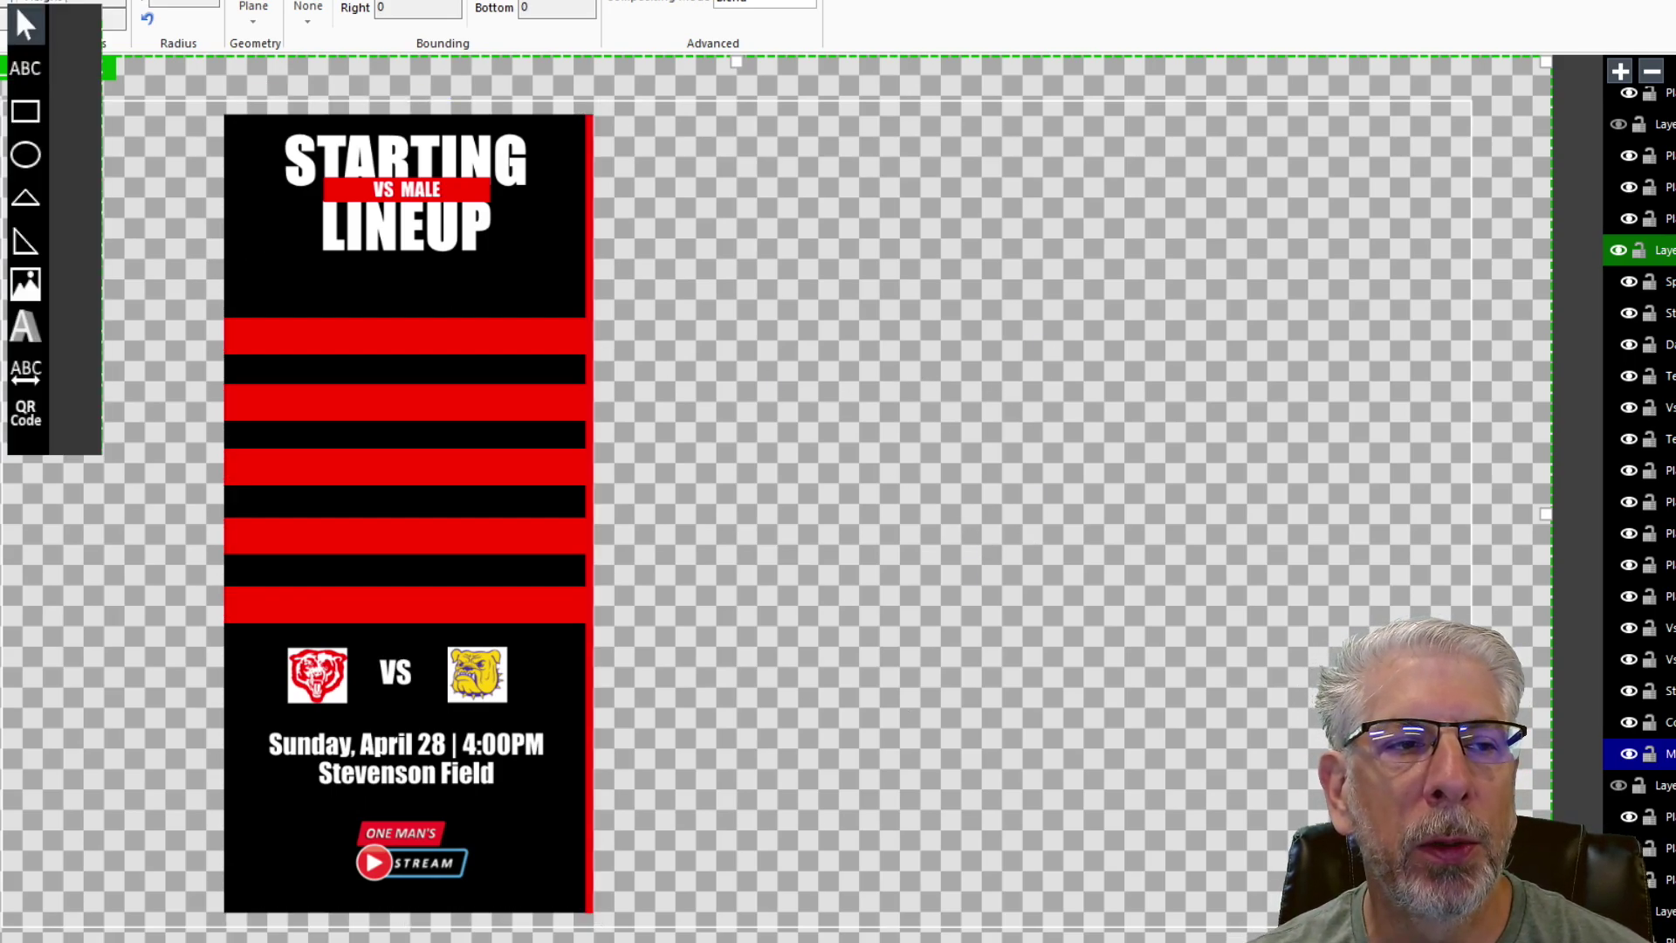
left_click(25, 111)
mouse_move(633, 106)
left_mouse_down()
mouse_move(1008, 148)
mouse_move(992, 369)
mouse_move(1044, 726)
mouse_move(1008, 899)
left_mouse_up()
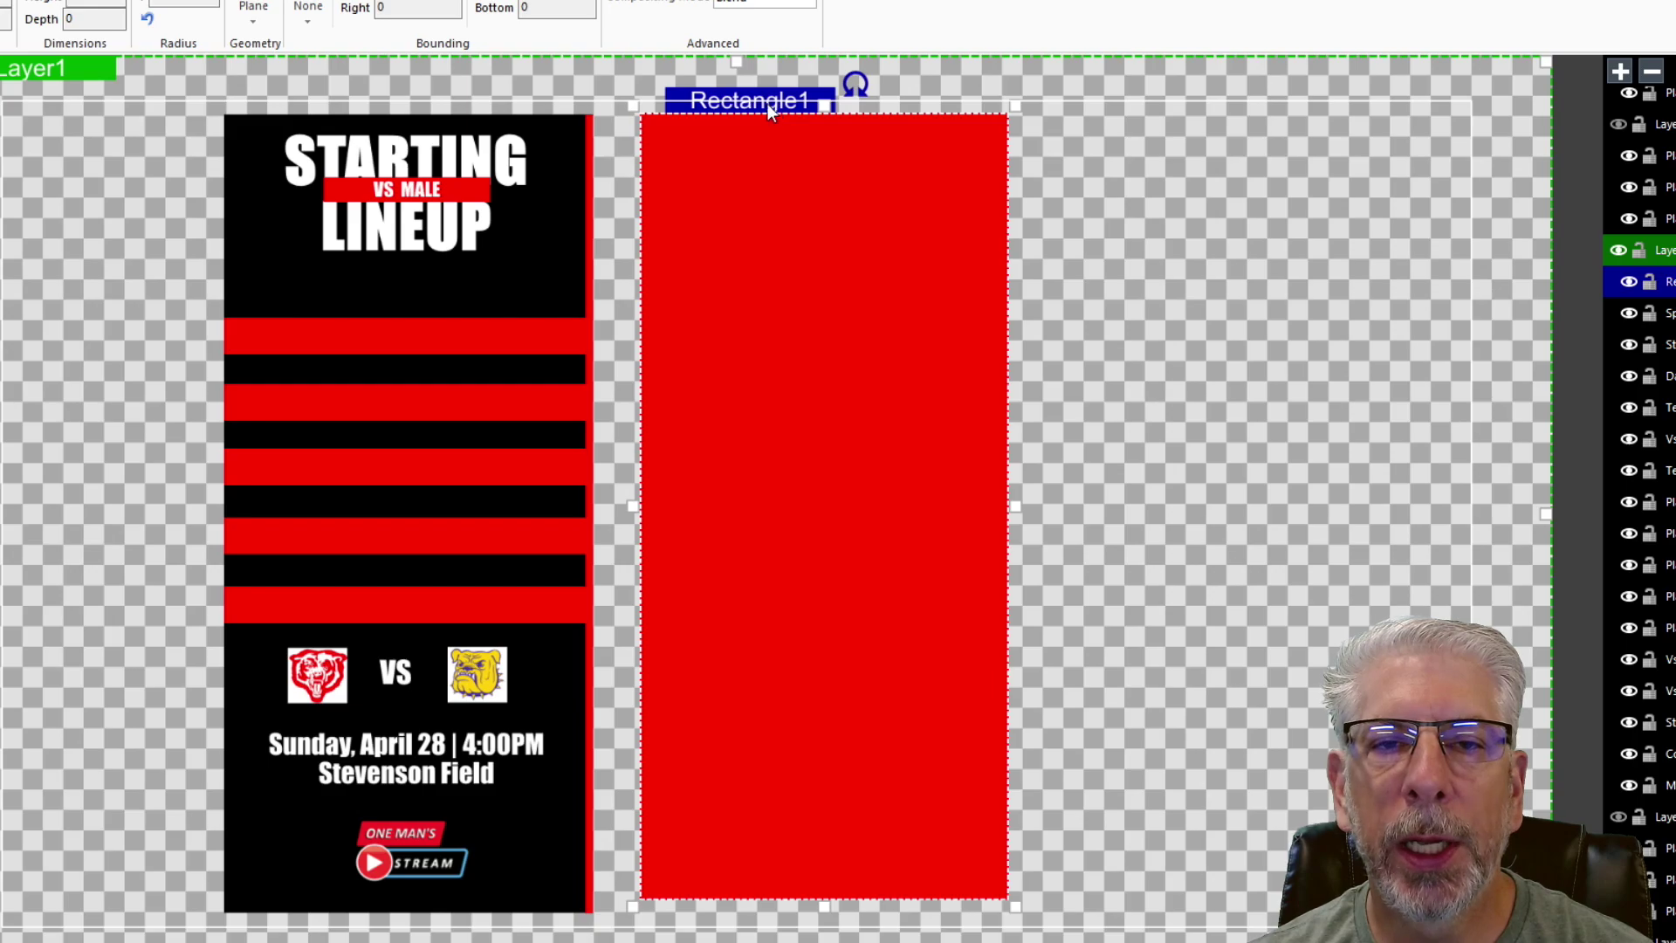
left_click_drag(768, 103, 1015, 93)
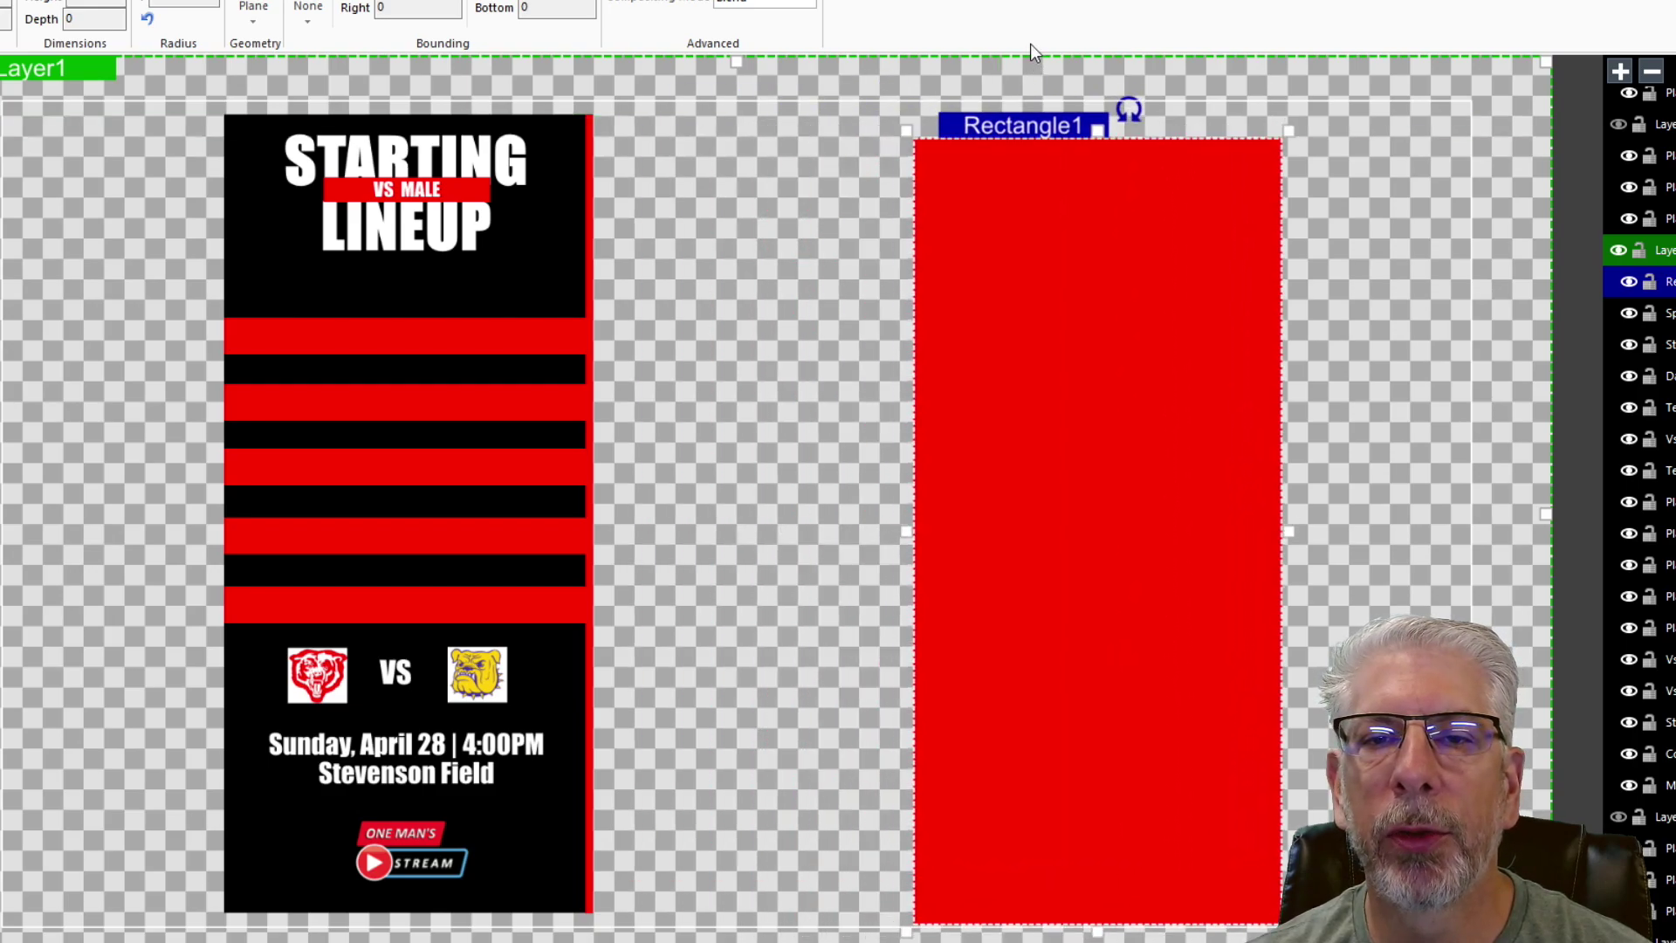
key("Up")
key("Up")
key("Up")
key("Up")
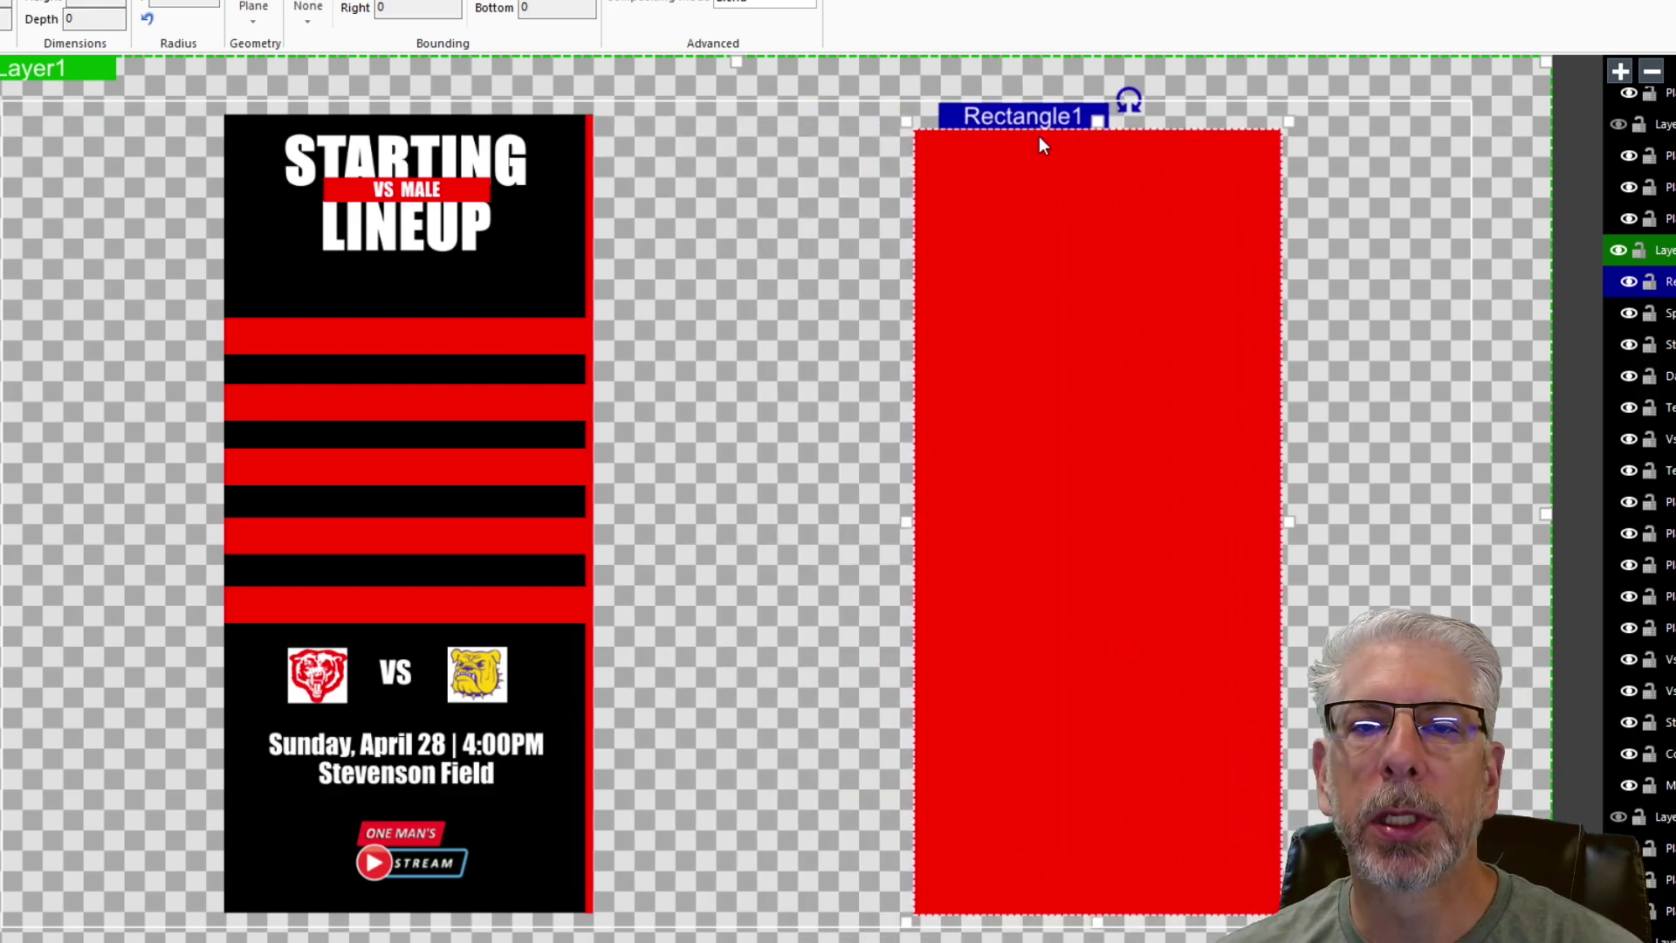
key("Up")
key("Up")
key("Up")
key("Up")
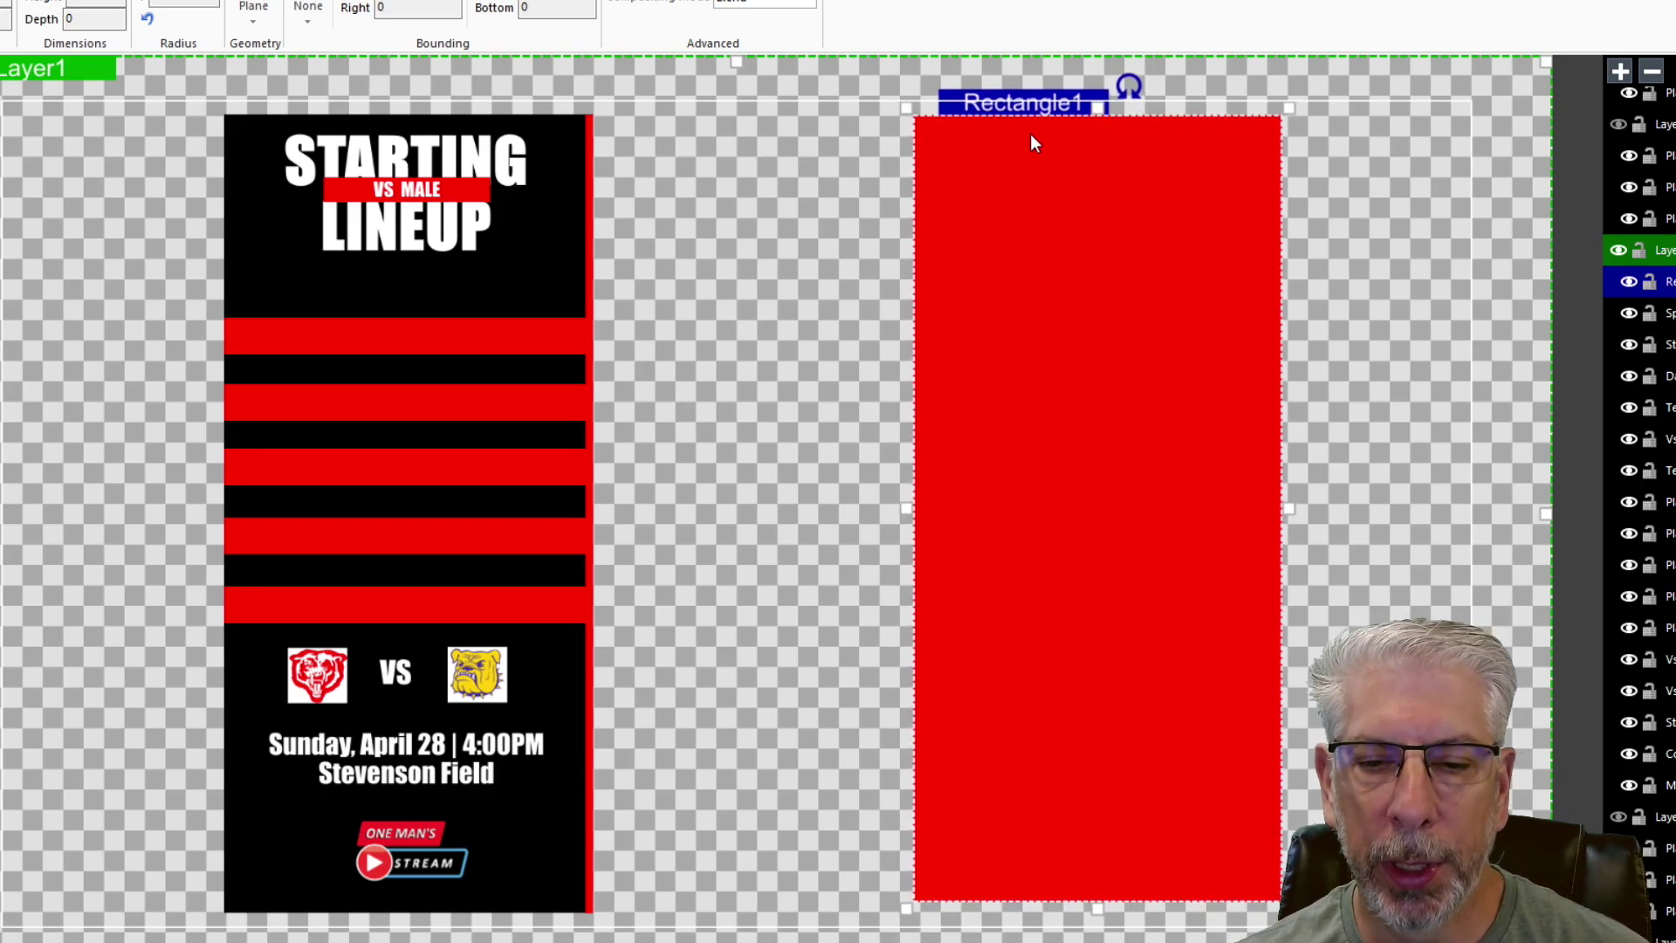
left_click_drag(1108, 901, 1108, 925)
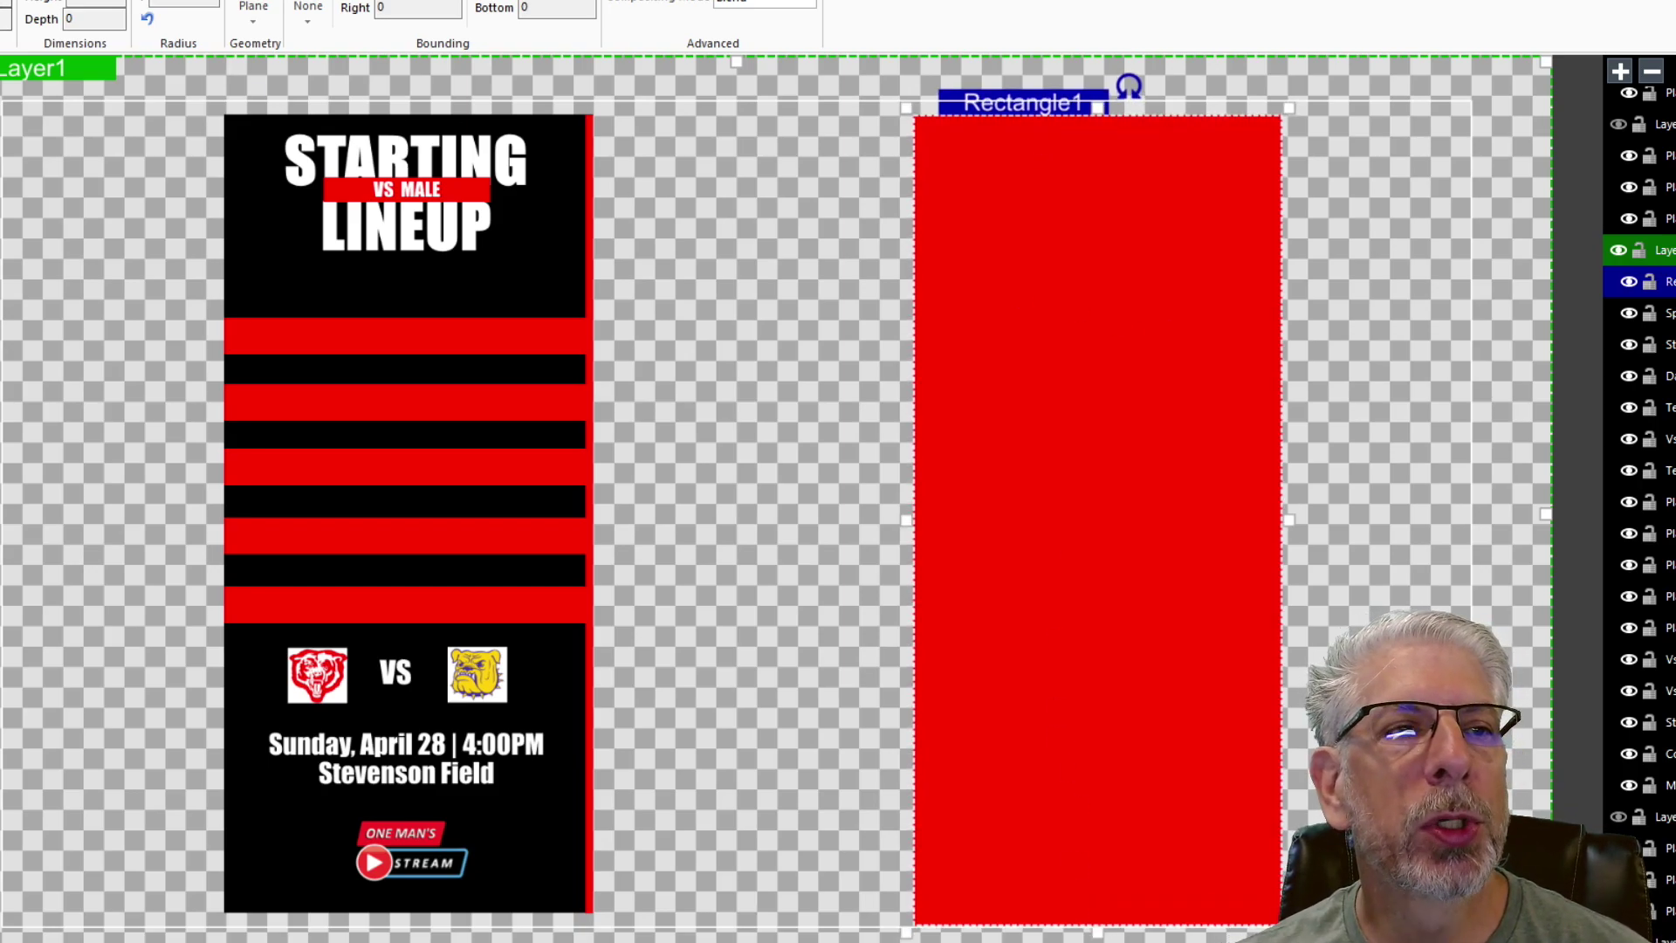
- Fill Rectangle1 with black
left_click(468, 23)
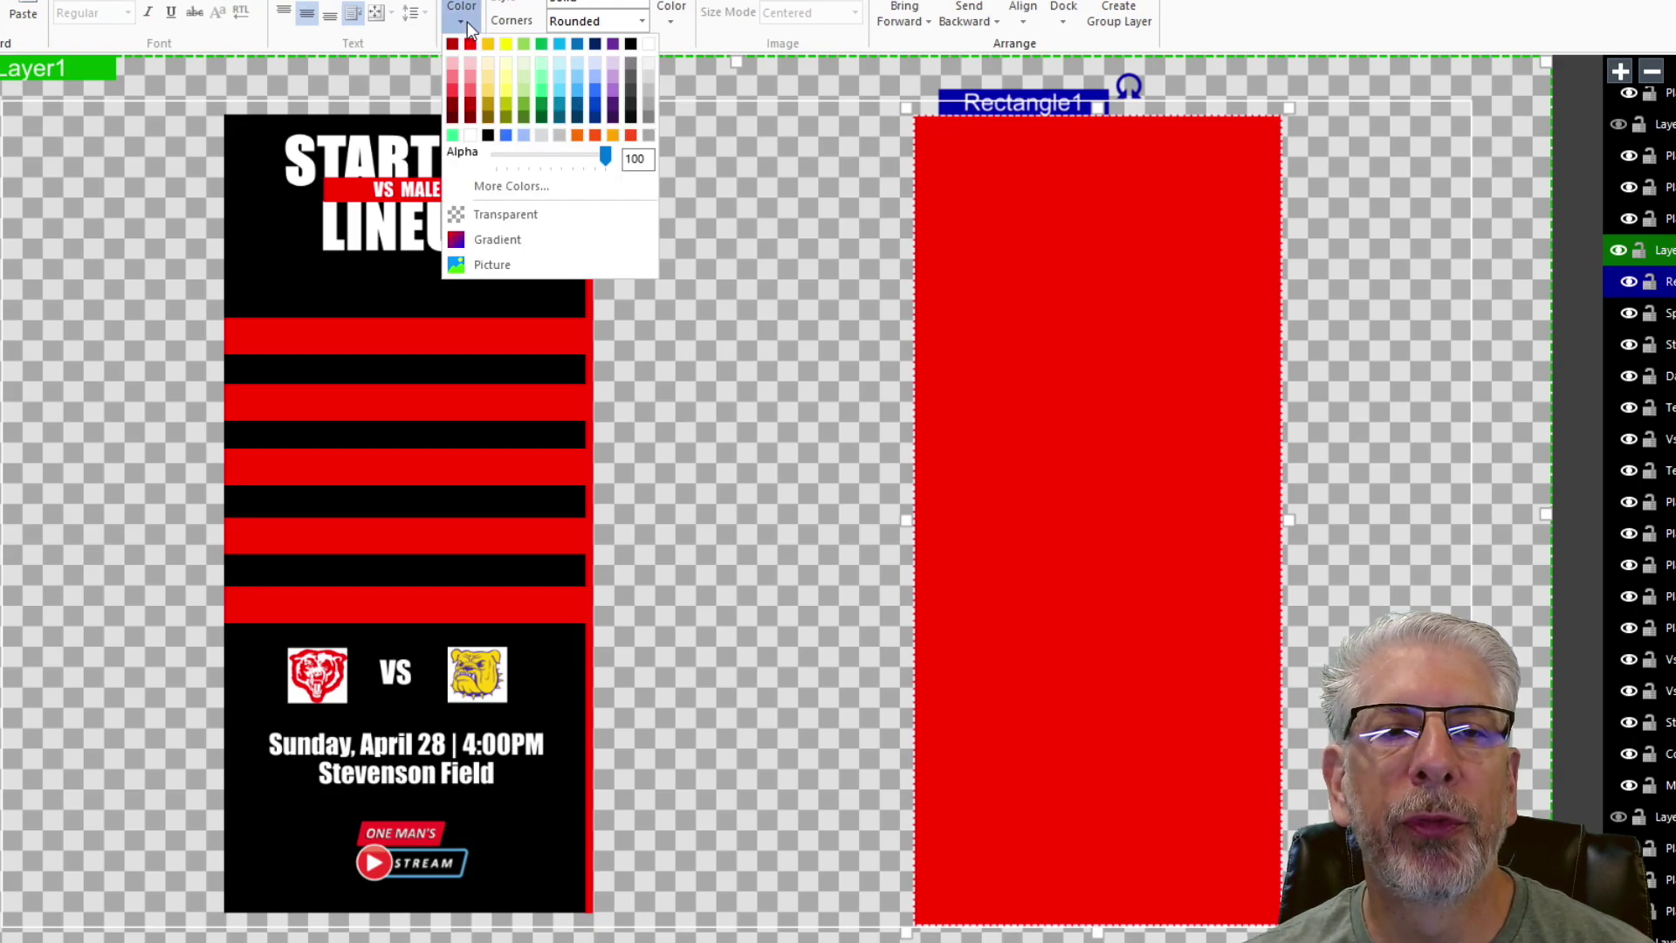
left_click(630, 44)
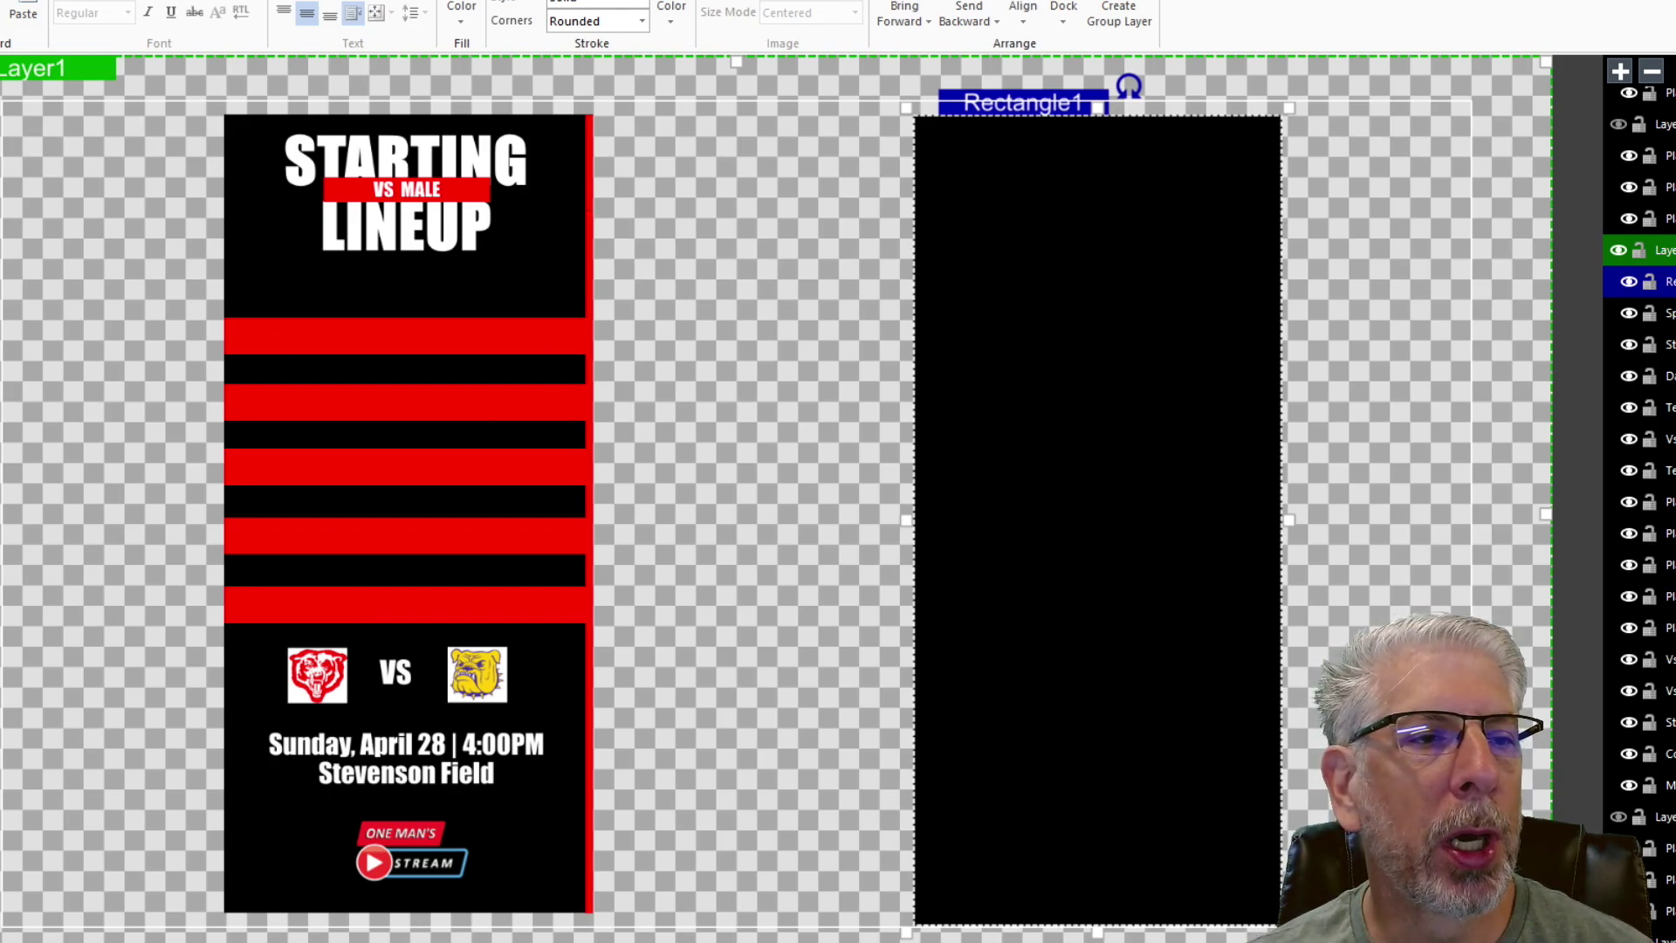
key("Escape")
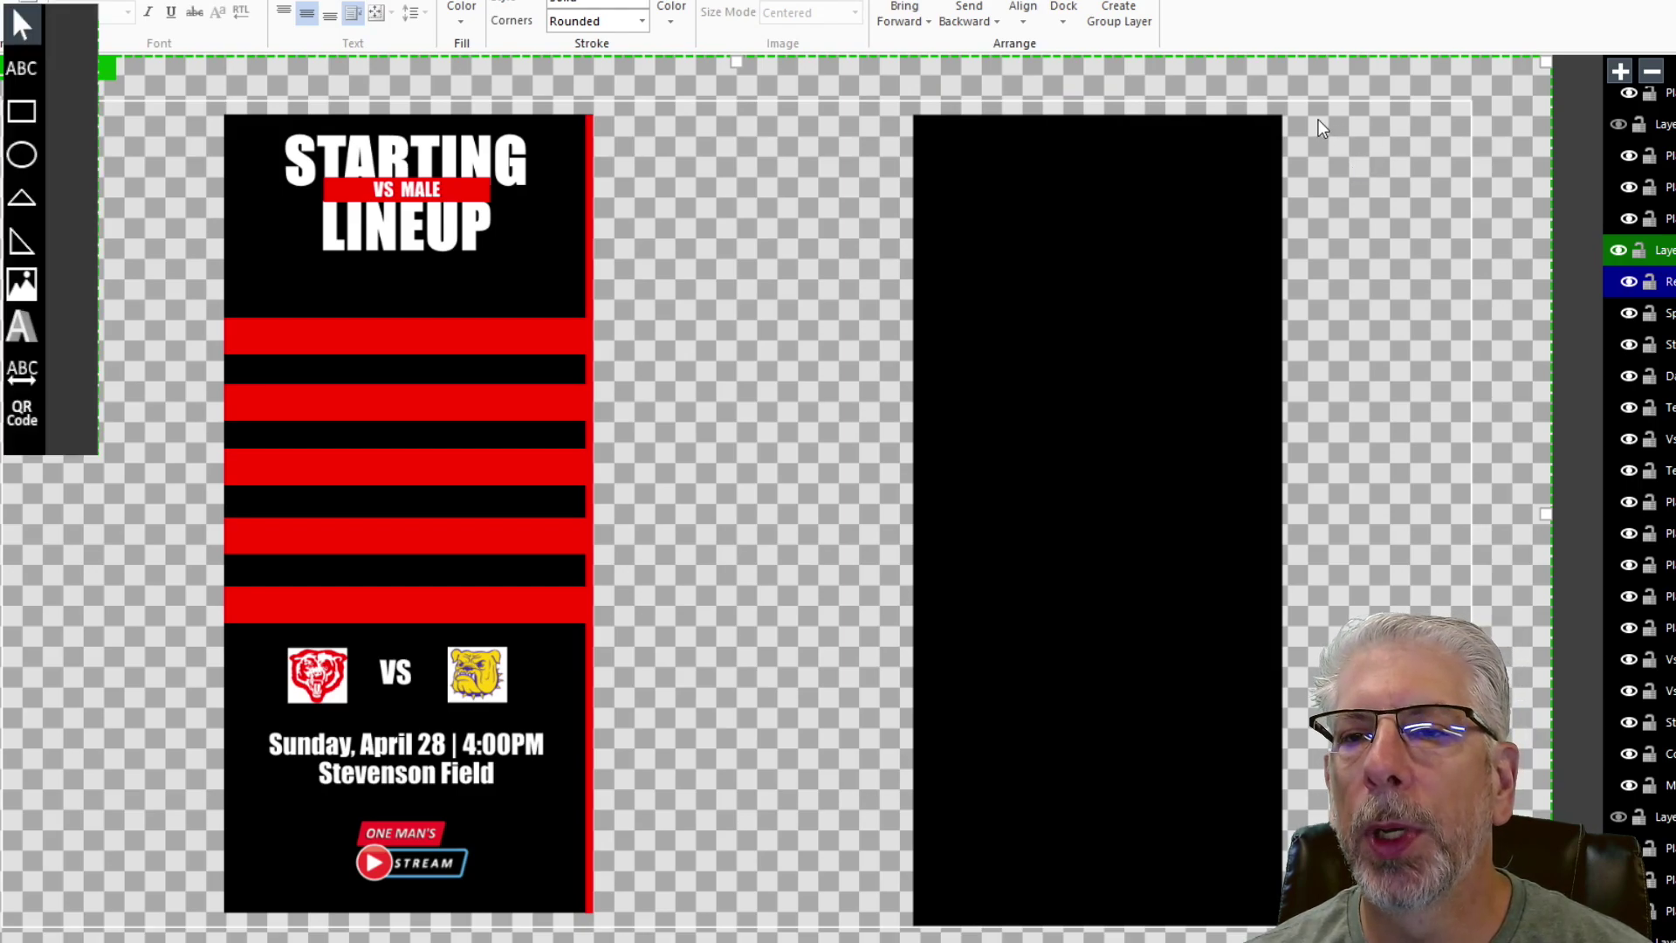
- Draw a thin red bar, Rectangle2, beside the black panel and narrow its width
left_click_drag(1310, 118, 1327, 928)
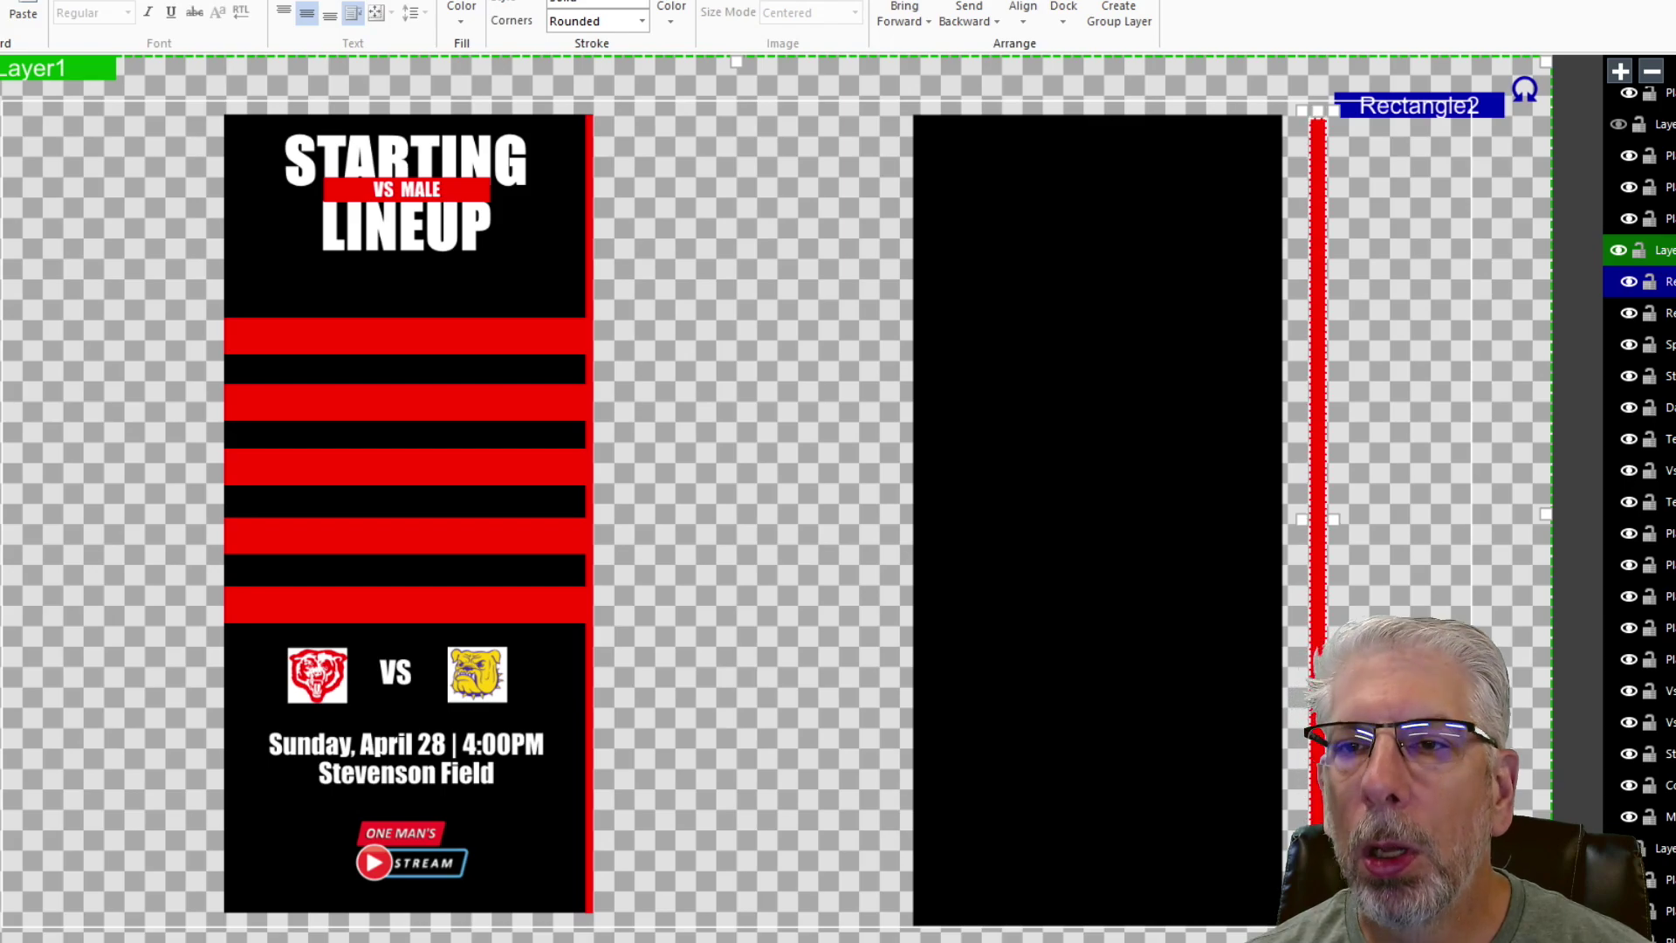
left_click(1097, 187)
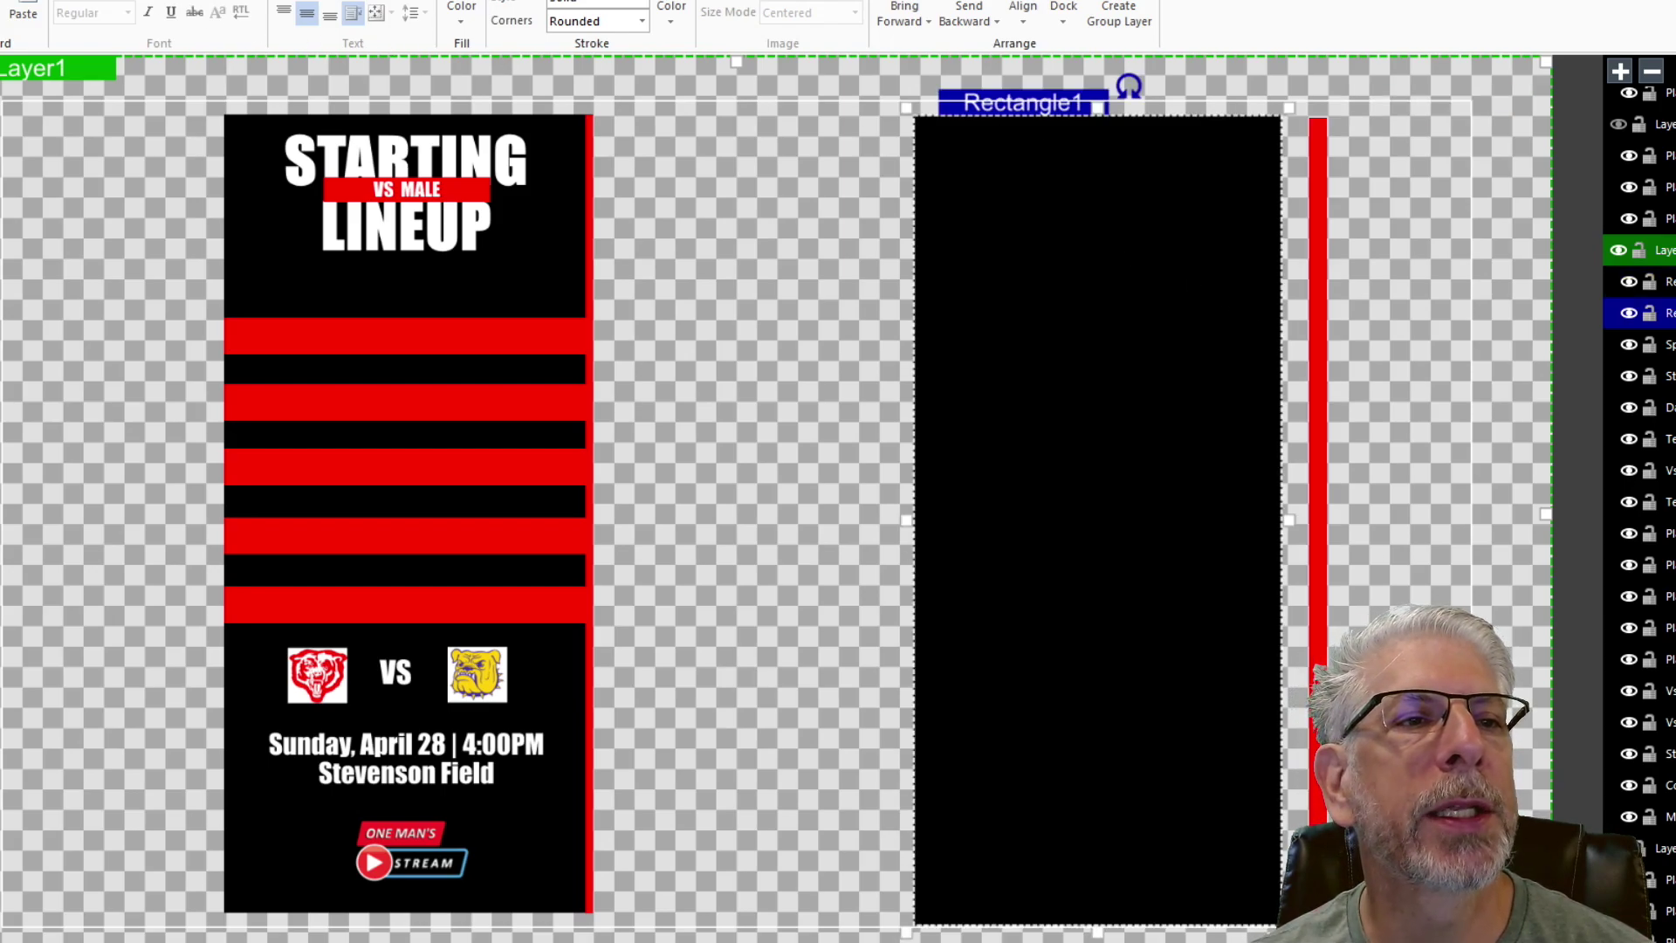
left_click(262, 2)
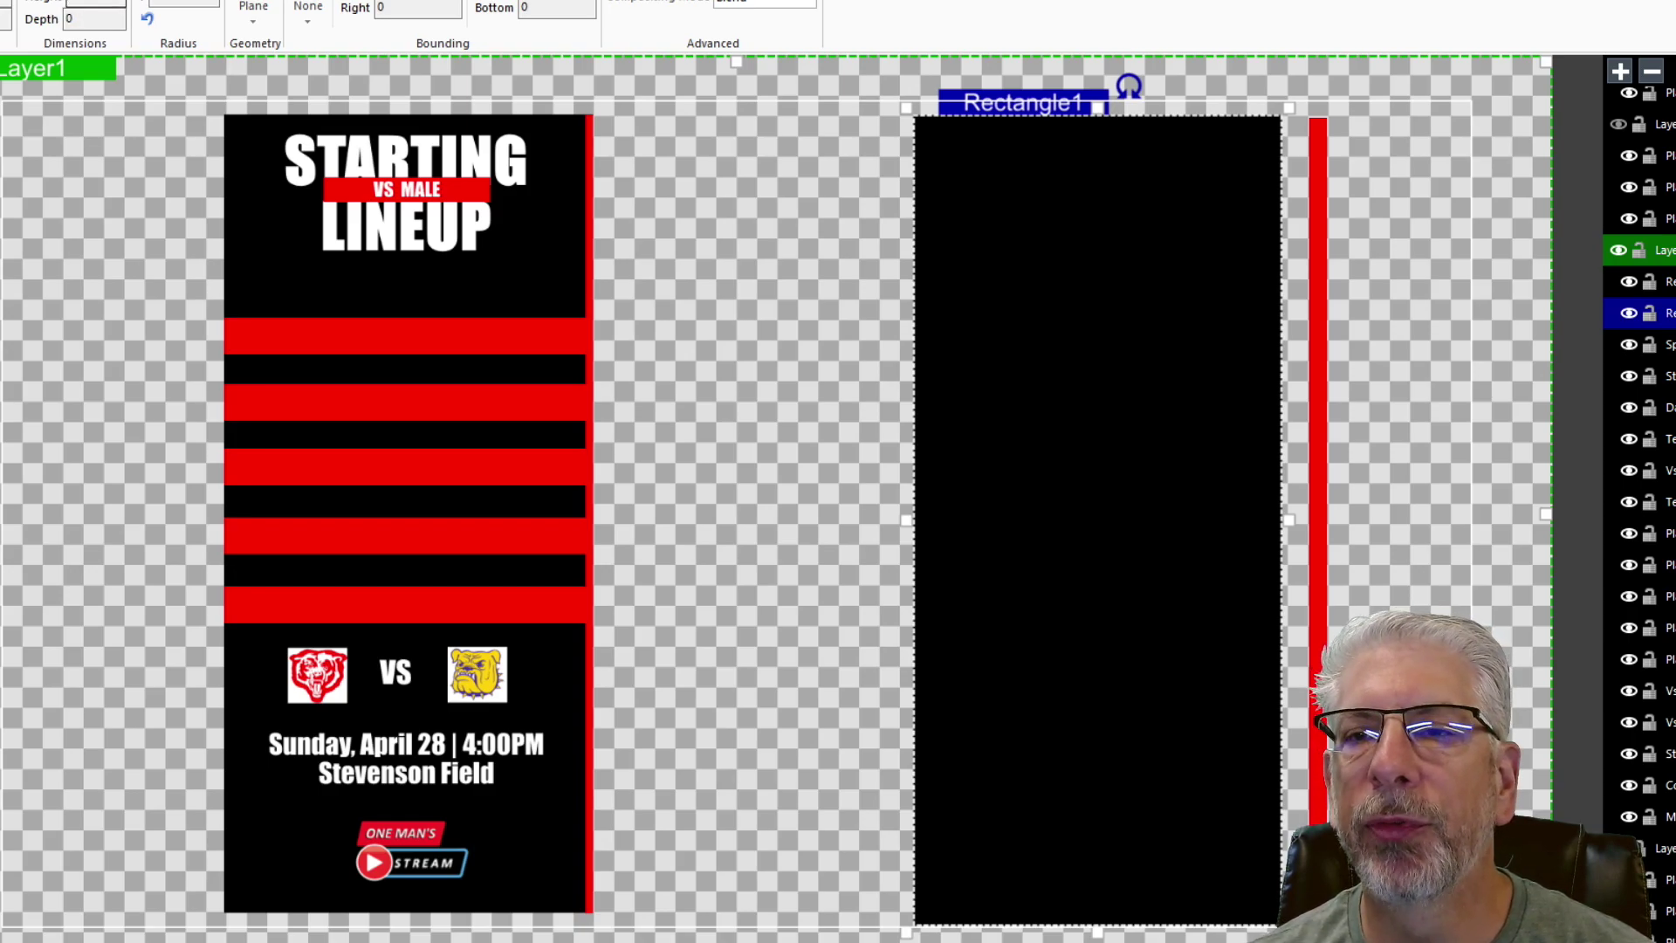
left_click(1322, 149)
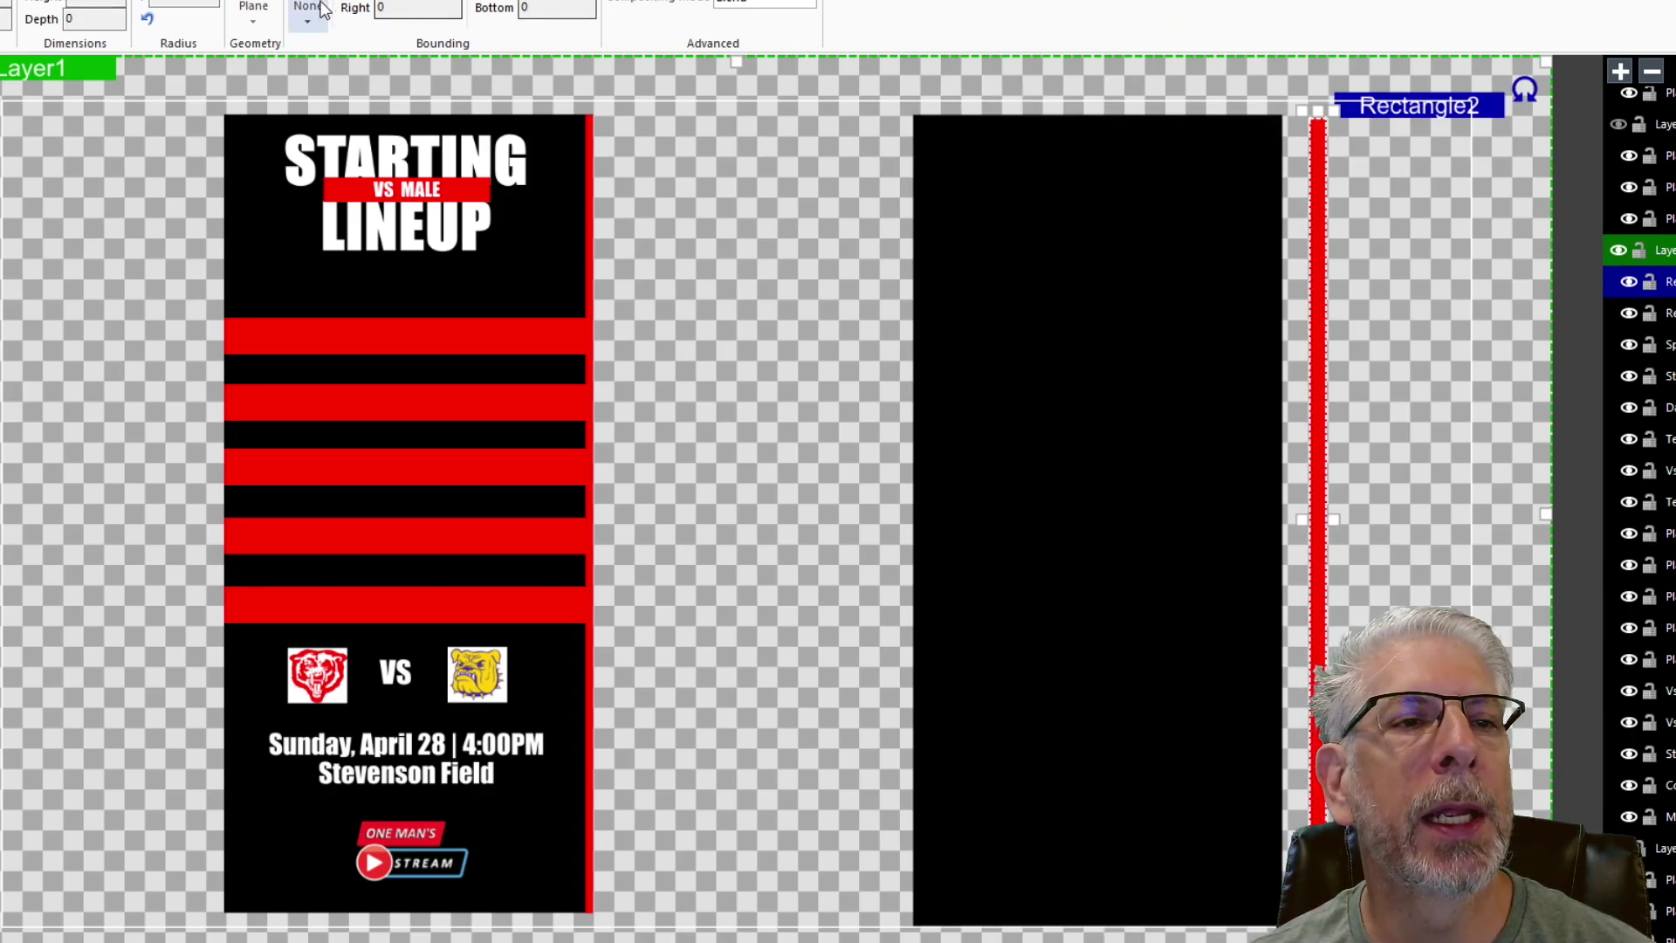
double_click(108, 1)
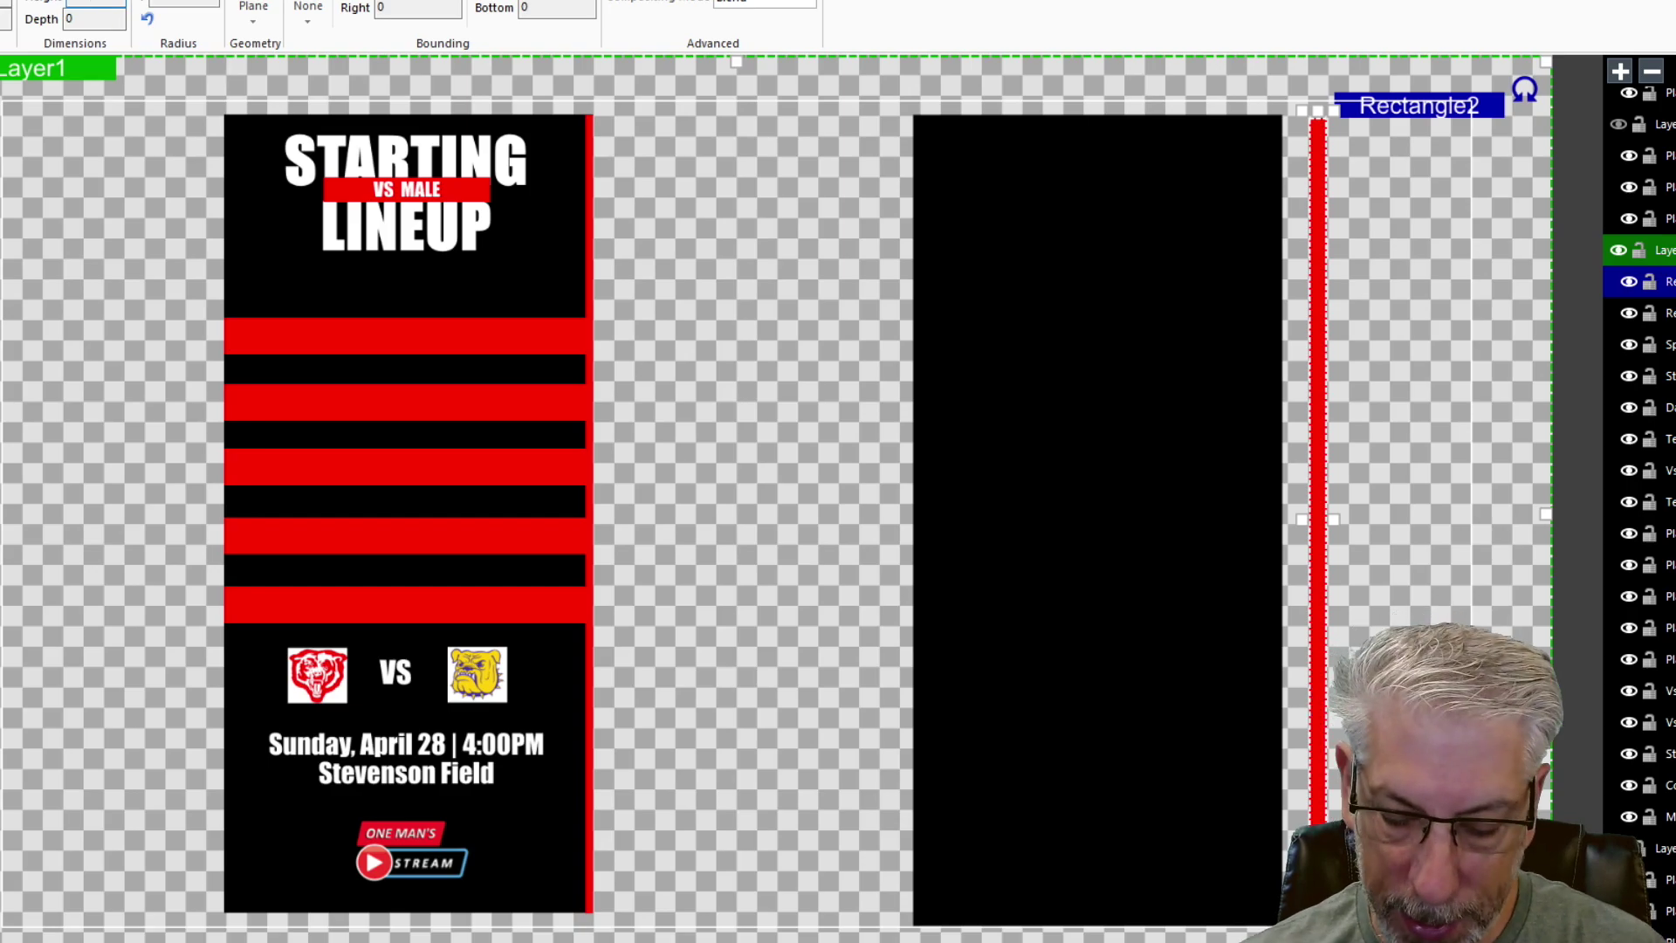
type("1")
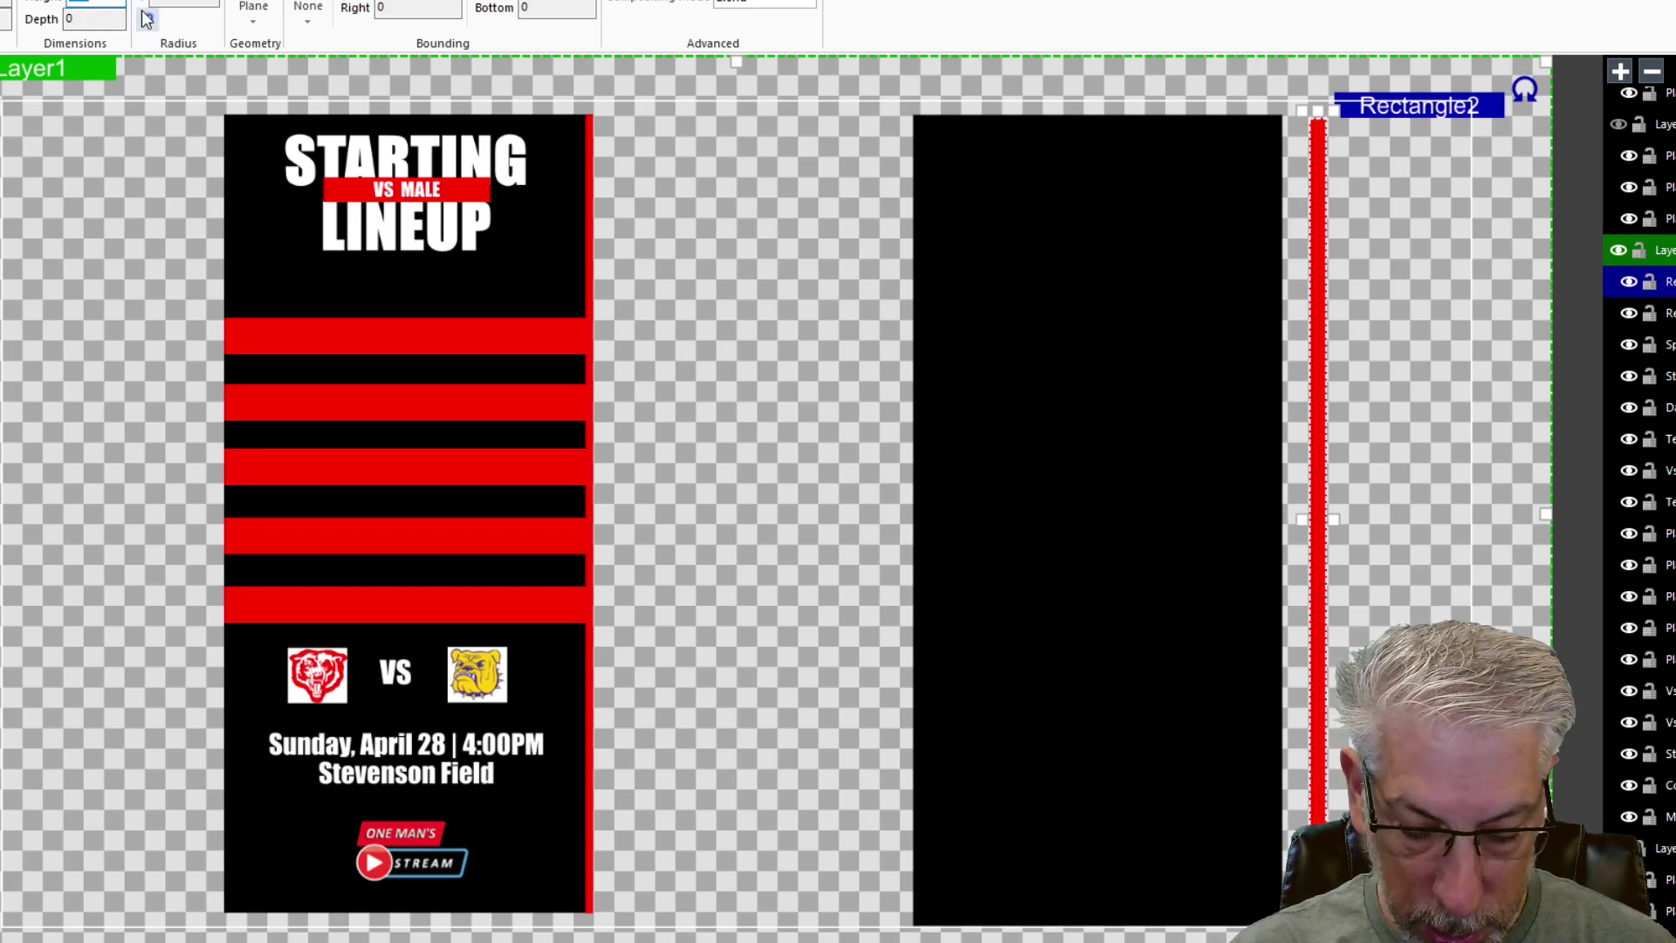
key("Return")
left_click(147, 18)
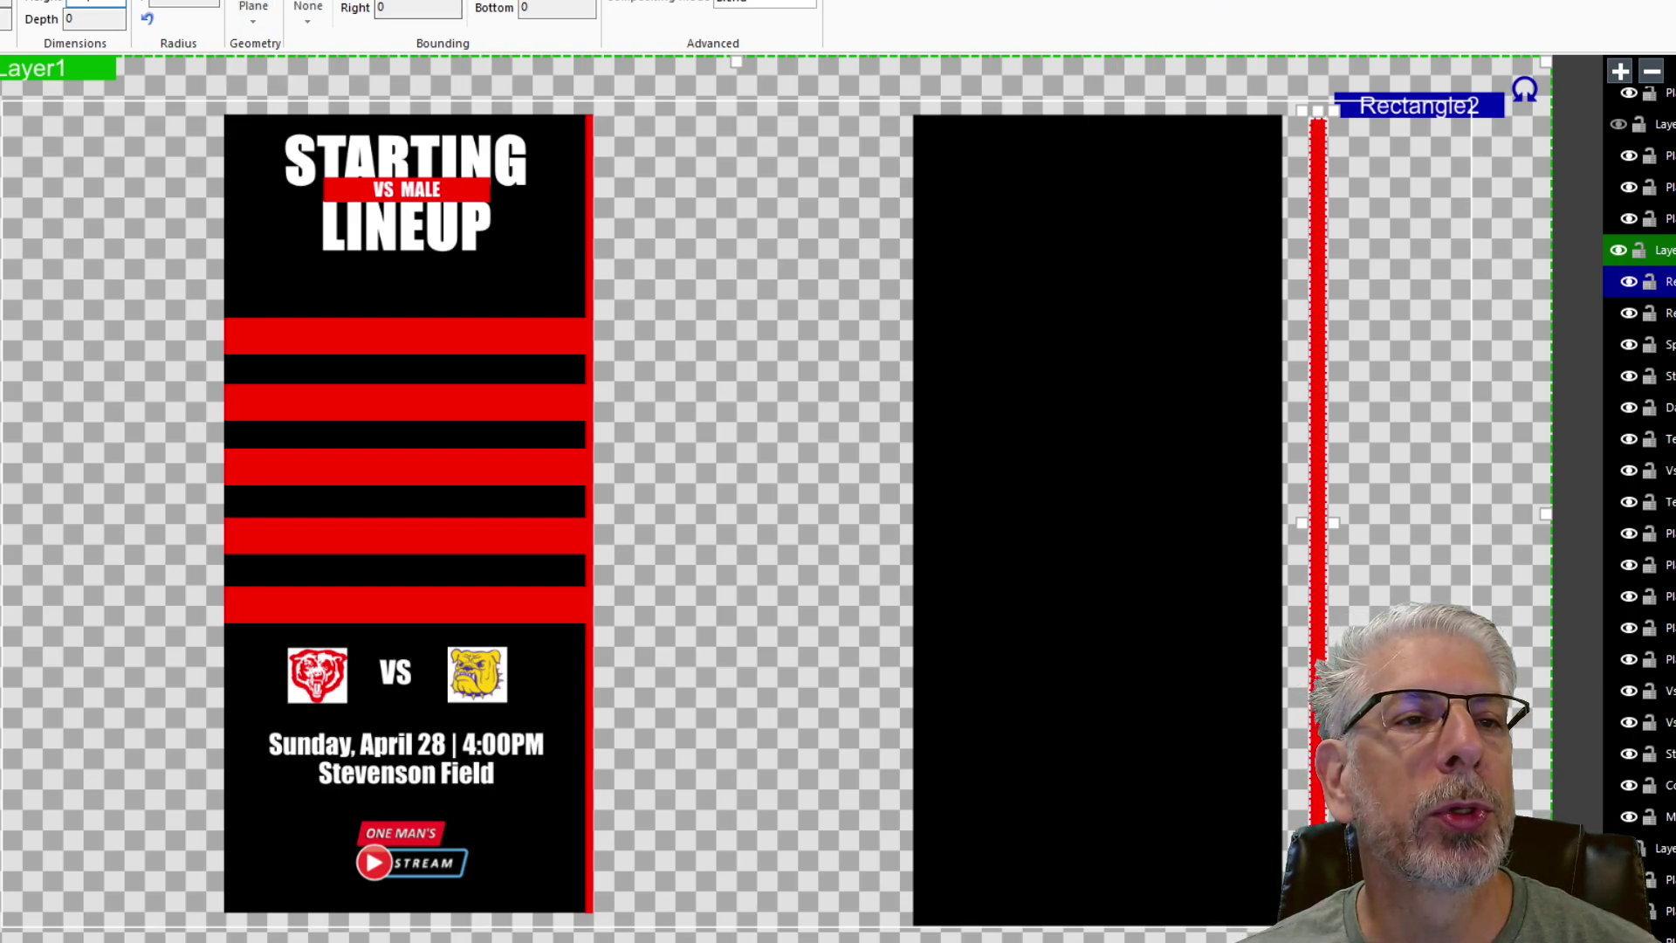
key("Return")
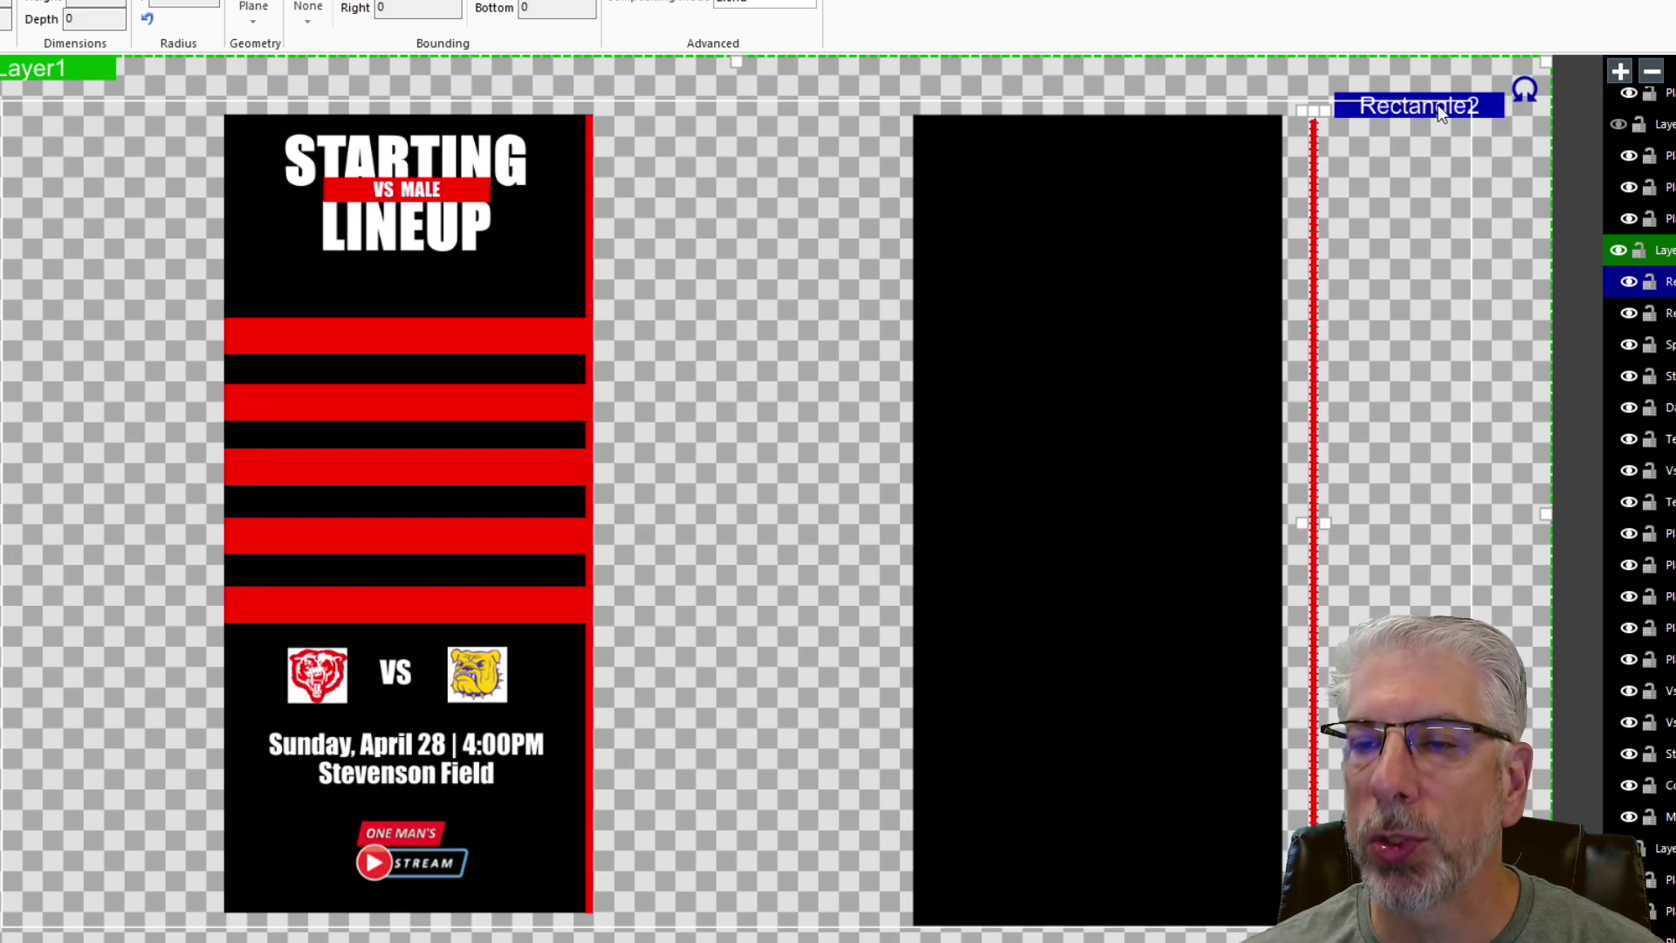
- Nudge Rectangle2 left and up until it sits flush with the black panel's right edge
key("Left")
key("Left")
key("Left")
key("Left")
key("Left")
key("Left")
key("Left")
key("Left")
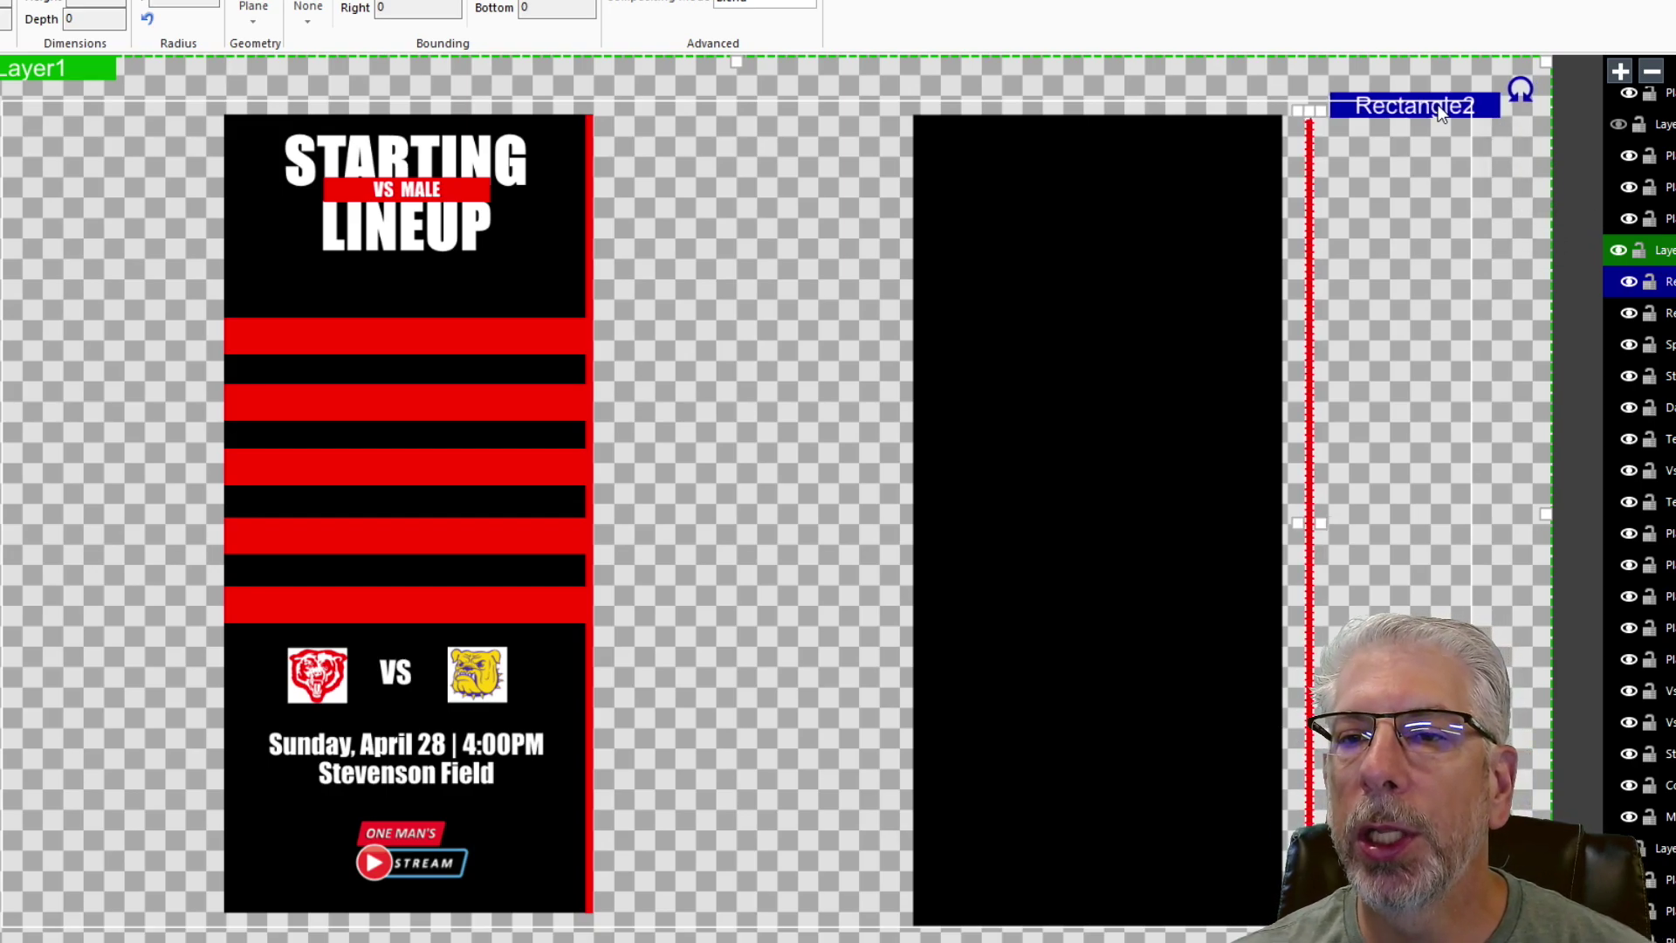
key("Left")
key("Left")
key("Left")
key("Left")
key("Left")
key("Left")
key("Left")
key("Left")
key("Left")
key("Left")
key("Left")
key("Left")
key("Left")
key("Left")
key("Left")
key("Left")
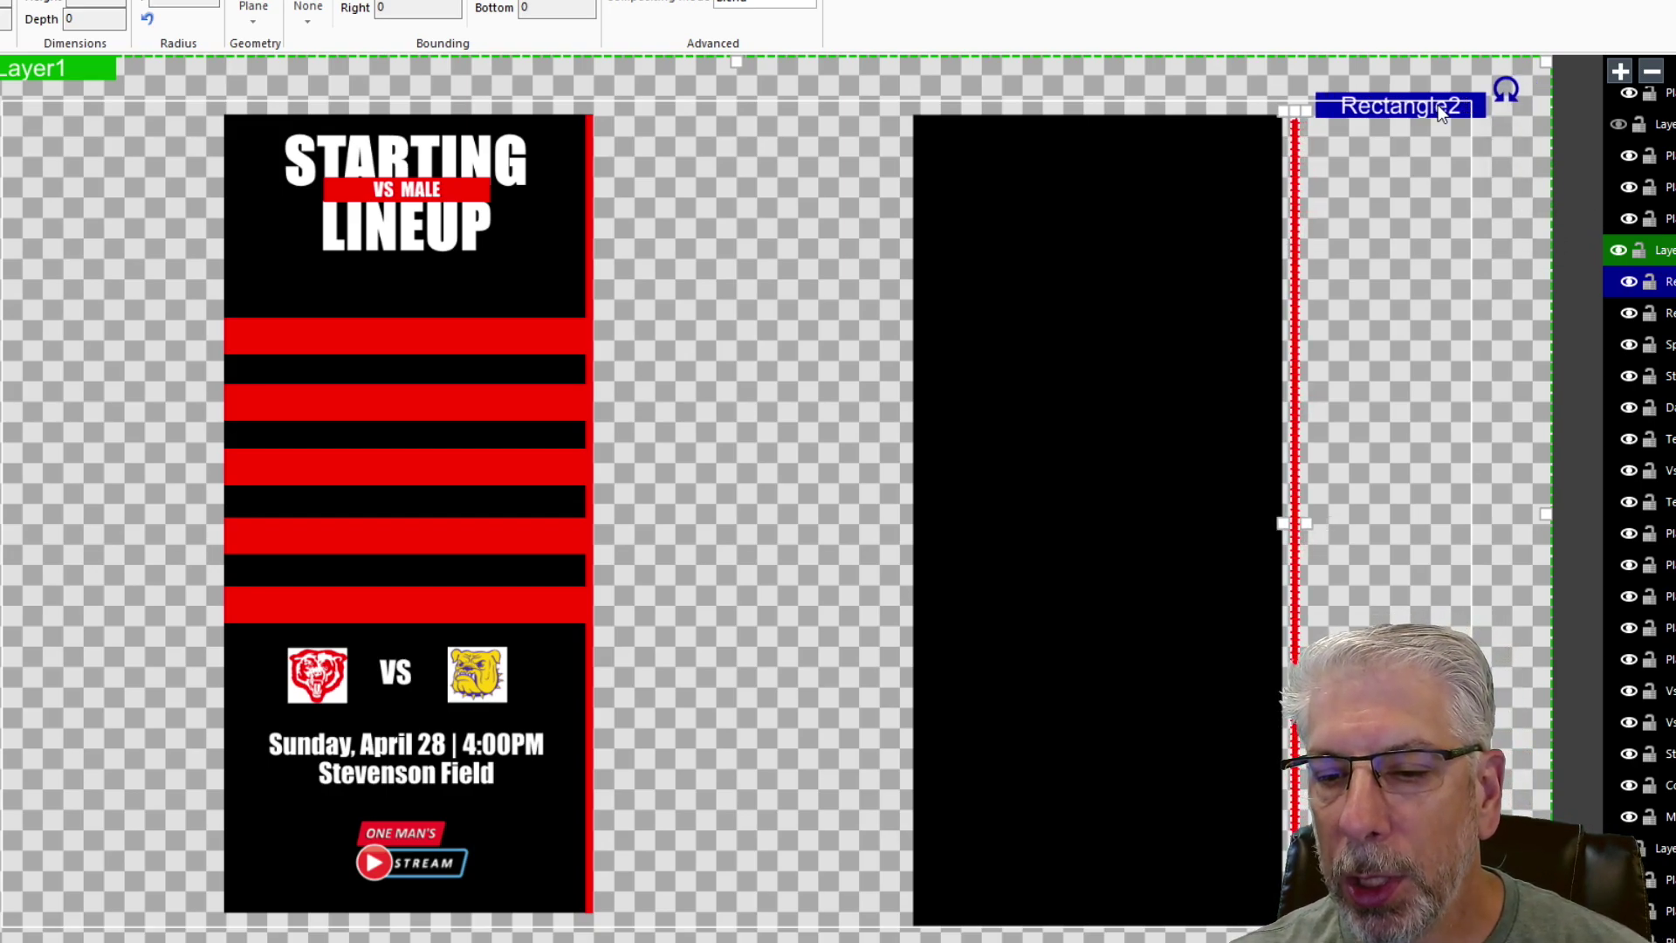
key("Left")
key("Left")
key("Left")
key("Left")
key("Left")
key("Left")
key("Left")
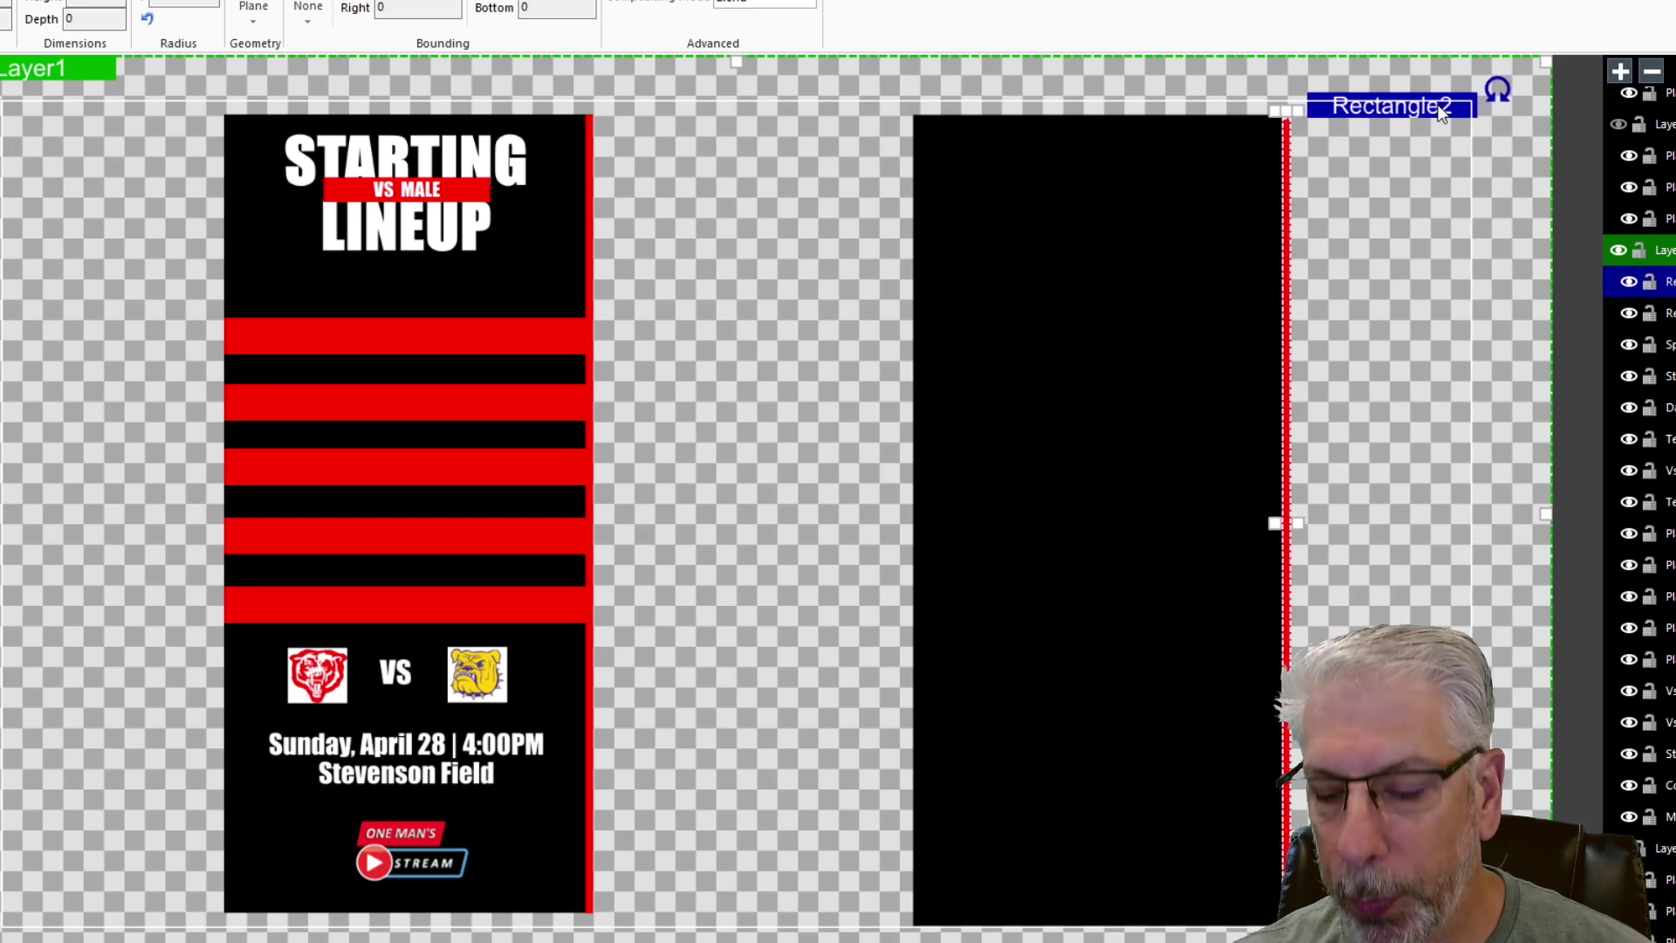
key("Up")
key("Up")
key("Up")
key("Up")
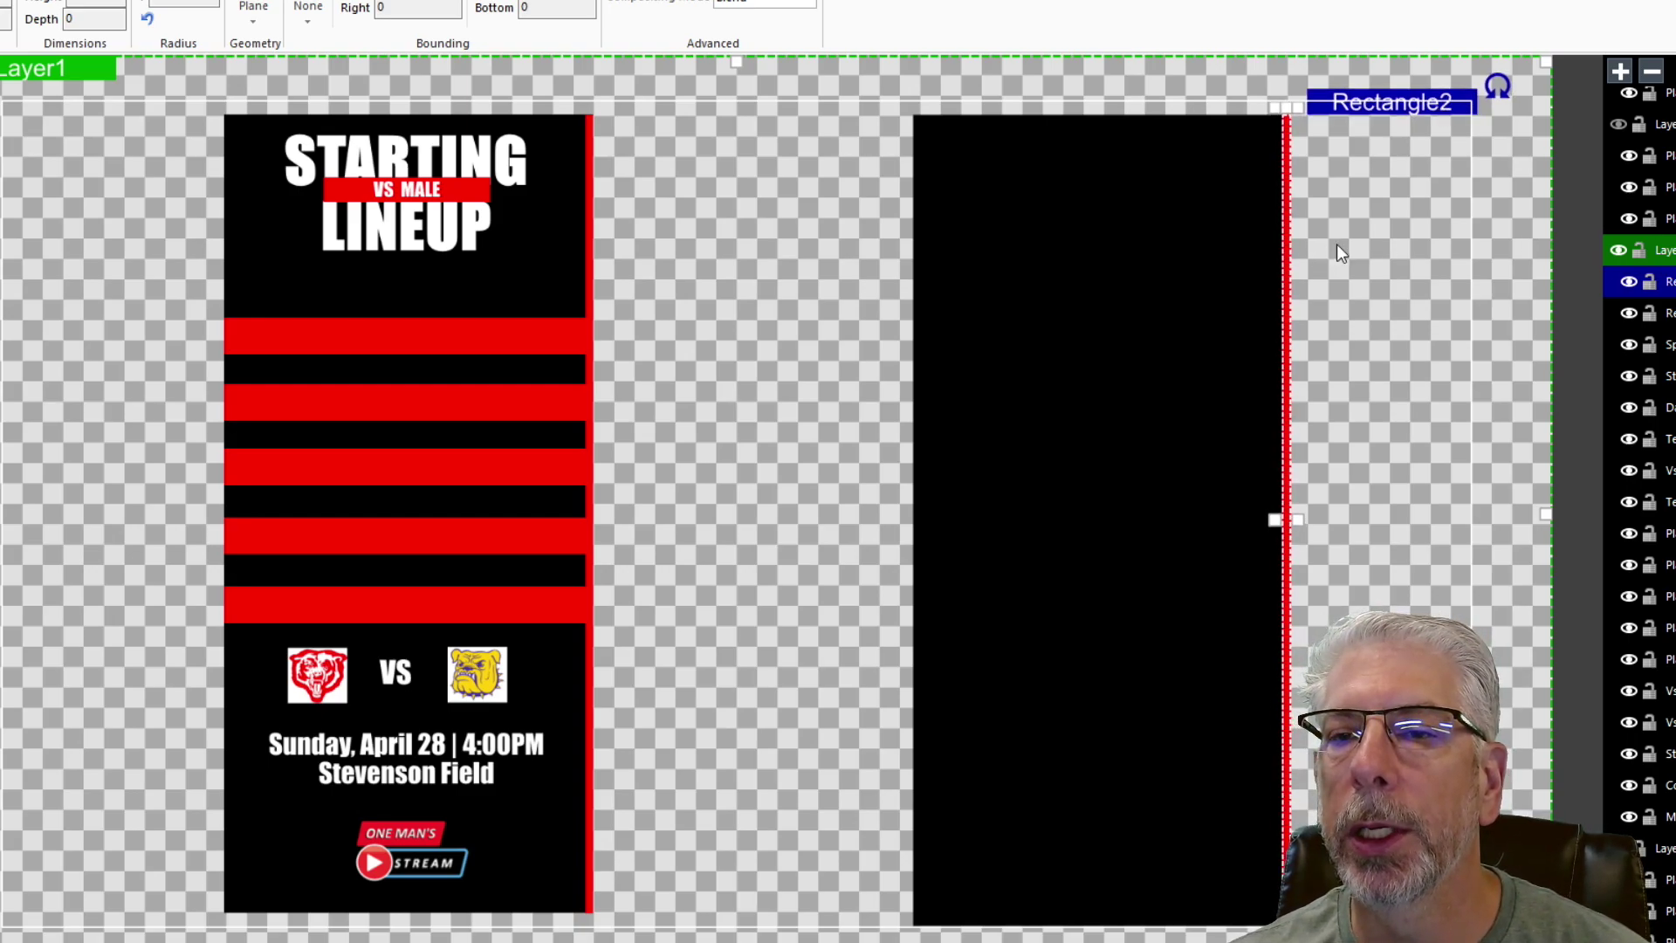
key("Up")
key("Up")
key("Up")
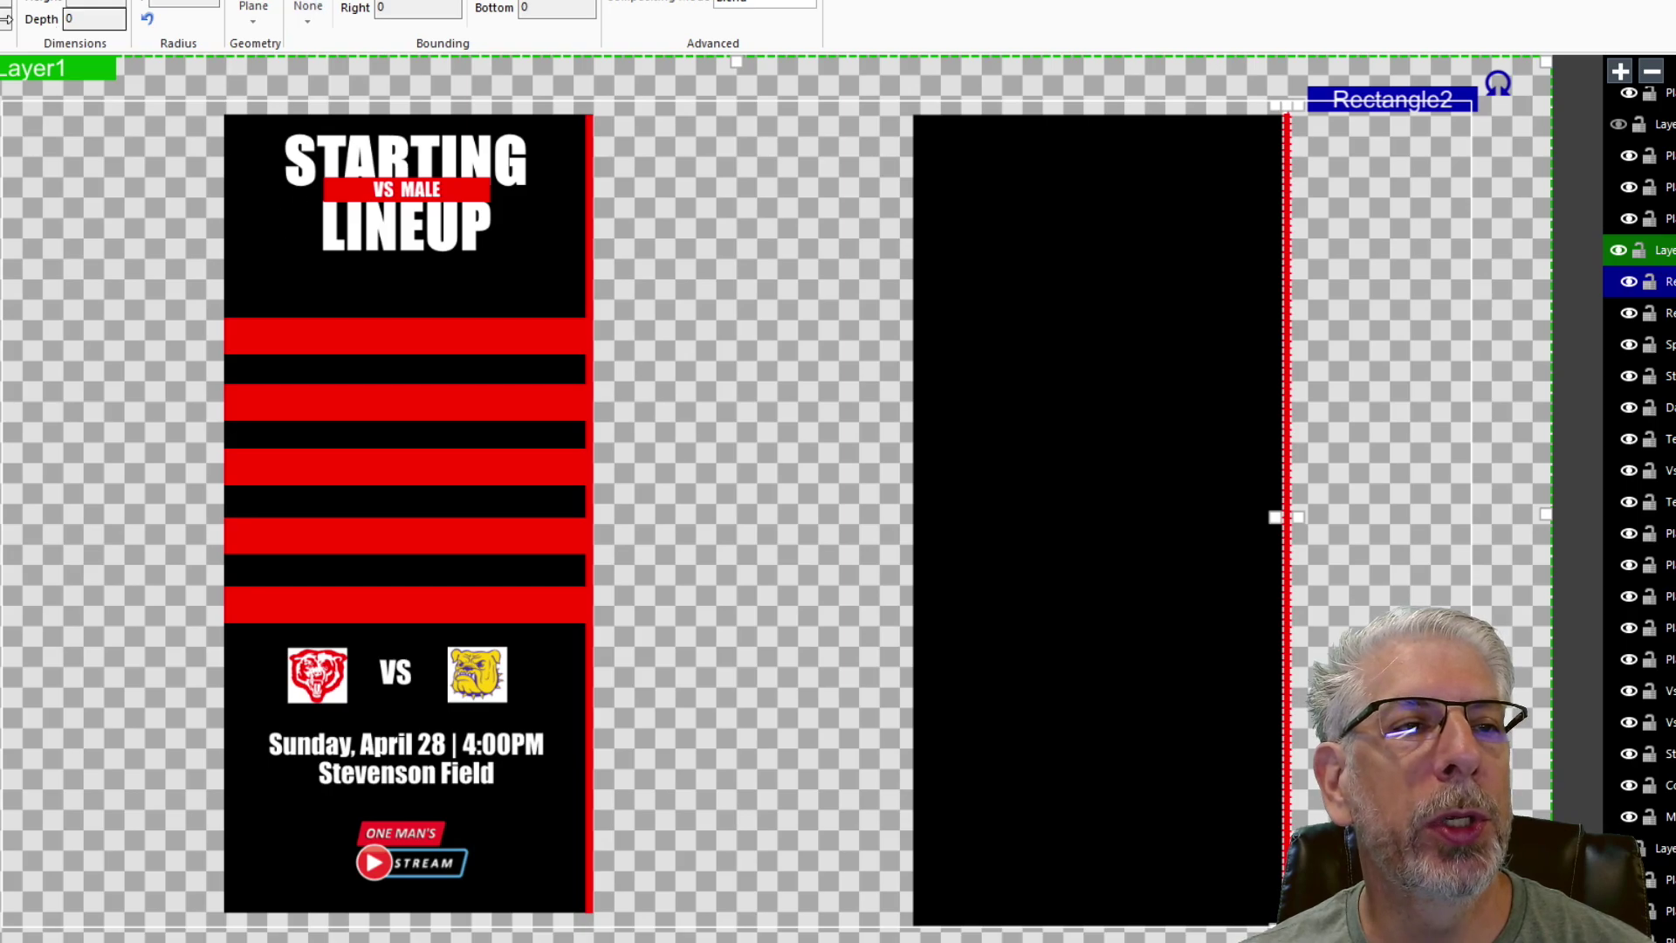
key("Down")
key("Down")
key("Down")
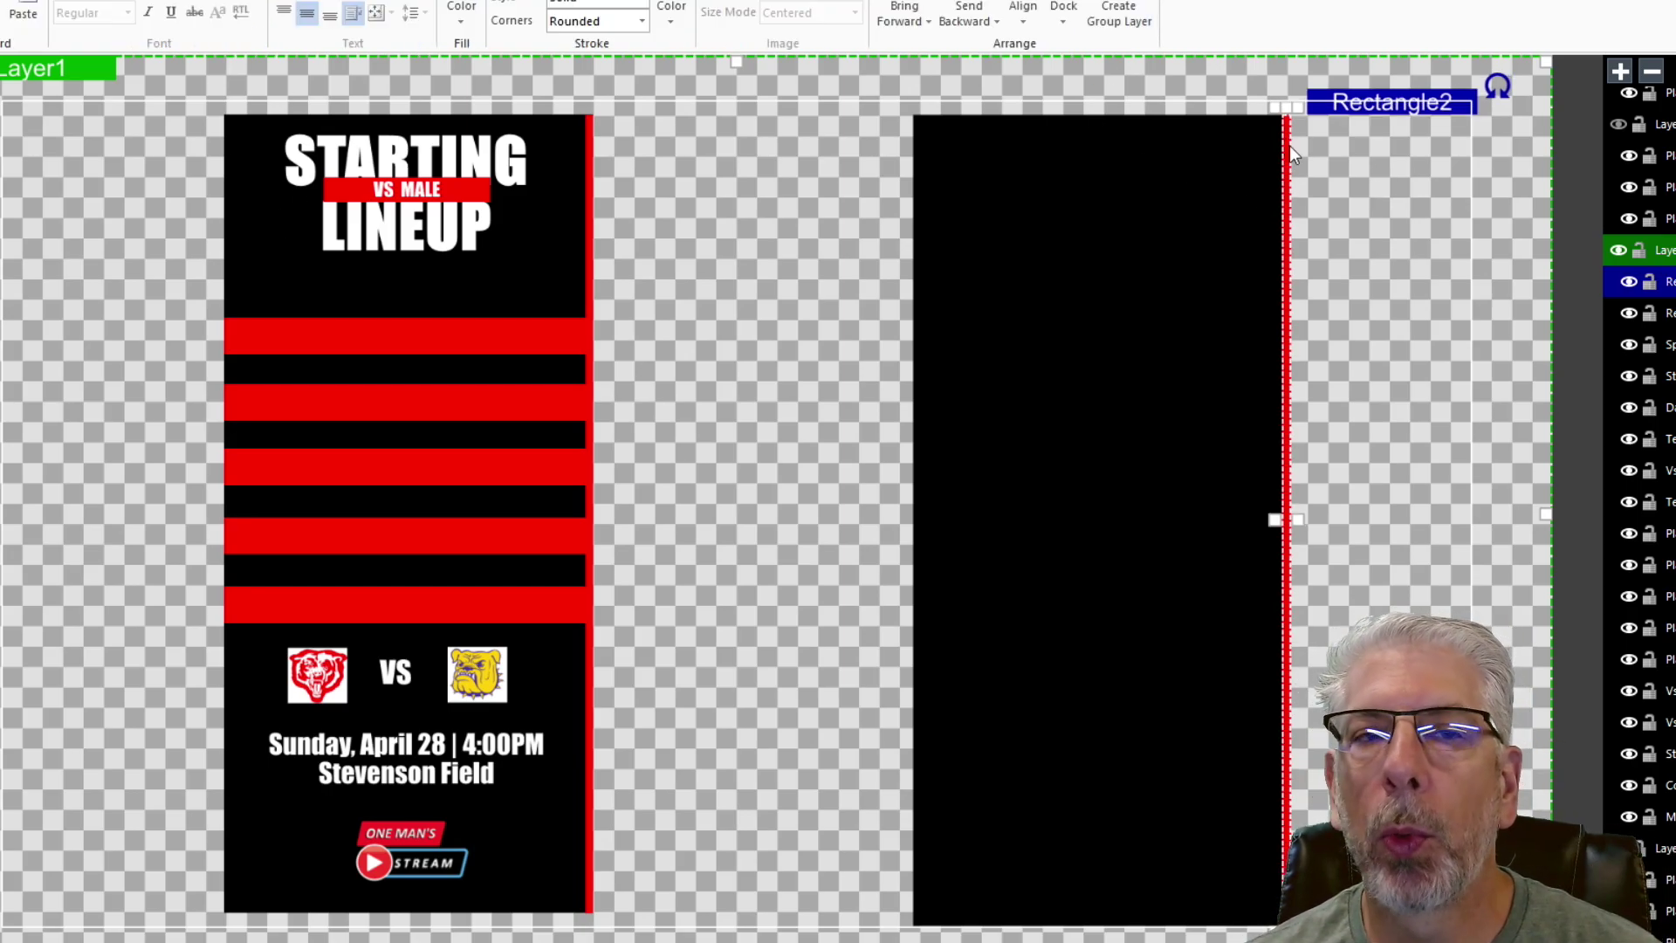
- Deselect the red stripe and select the top Player2ColorRec bar for reference
left_click(378, 35)
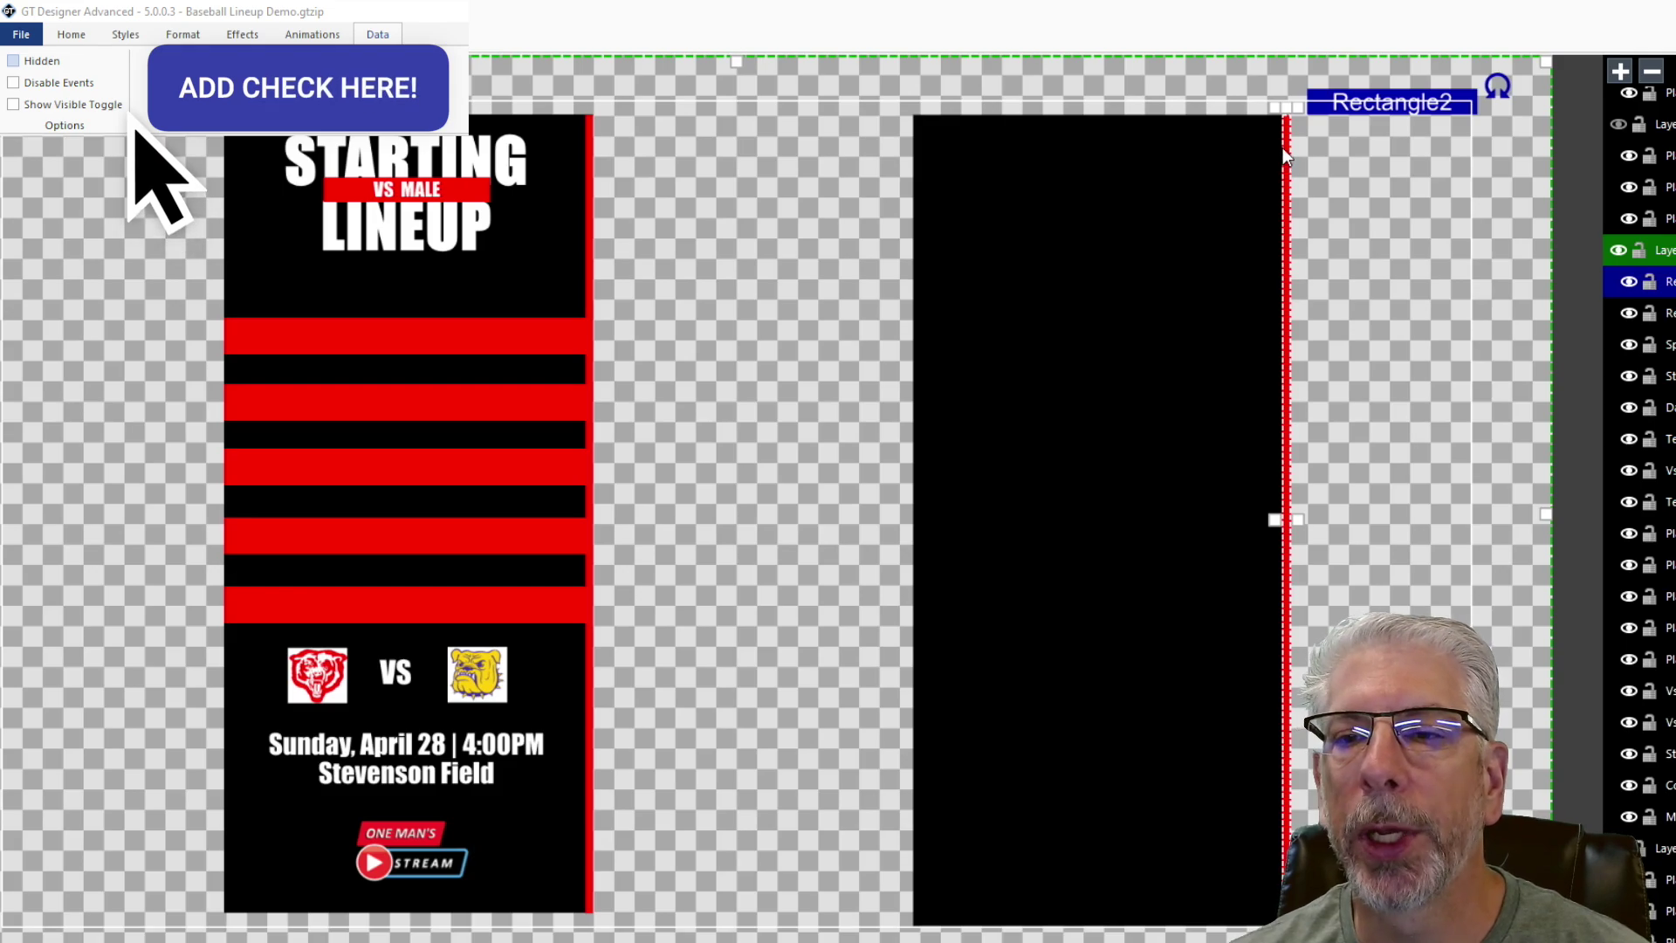
left_click(1365, 220)
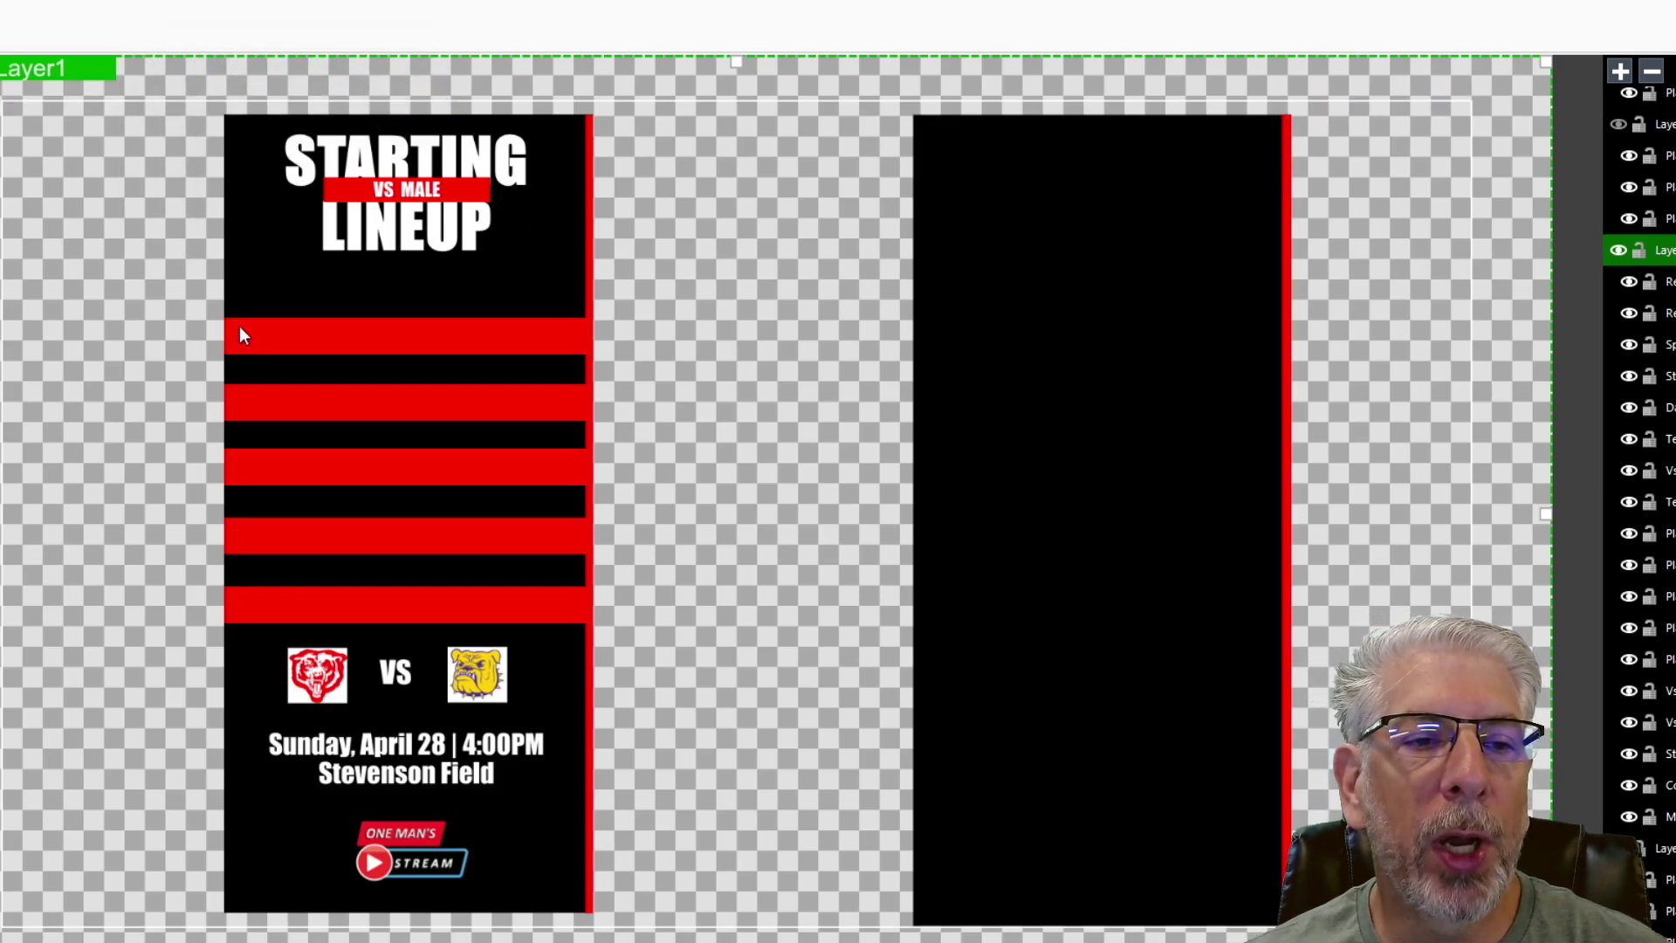
left_click(319, 349)
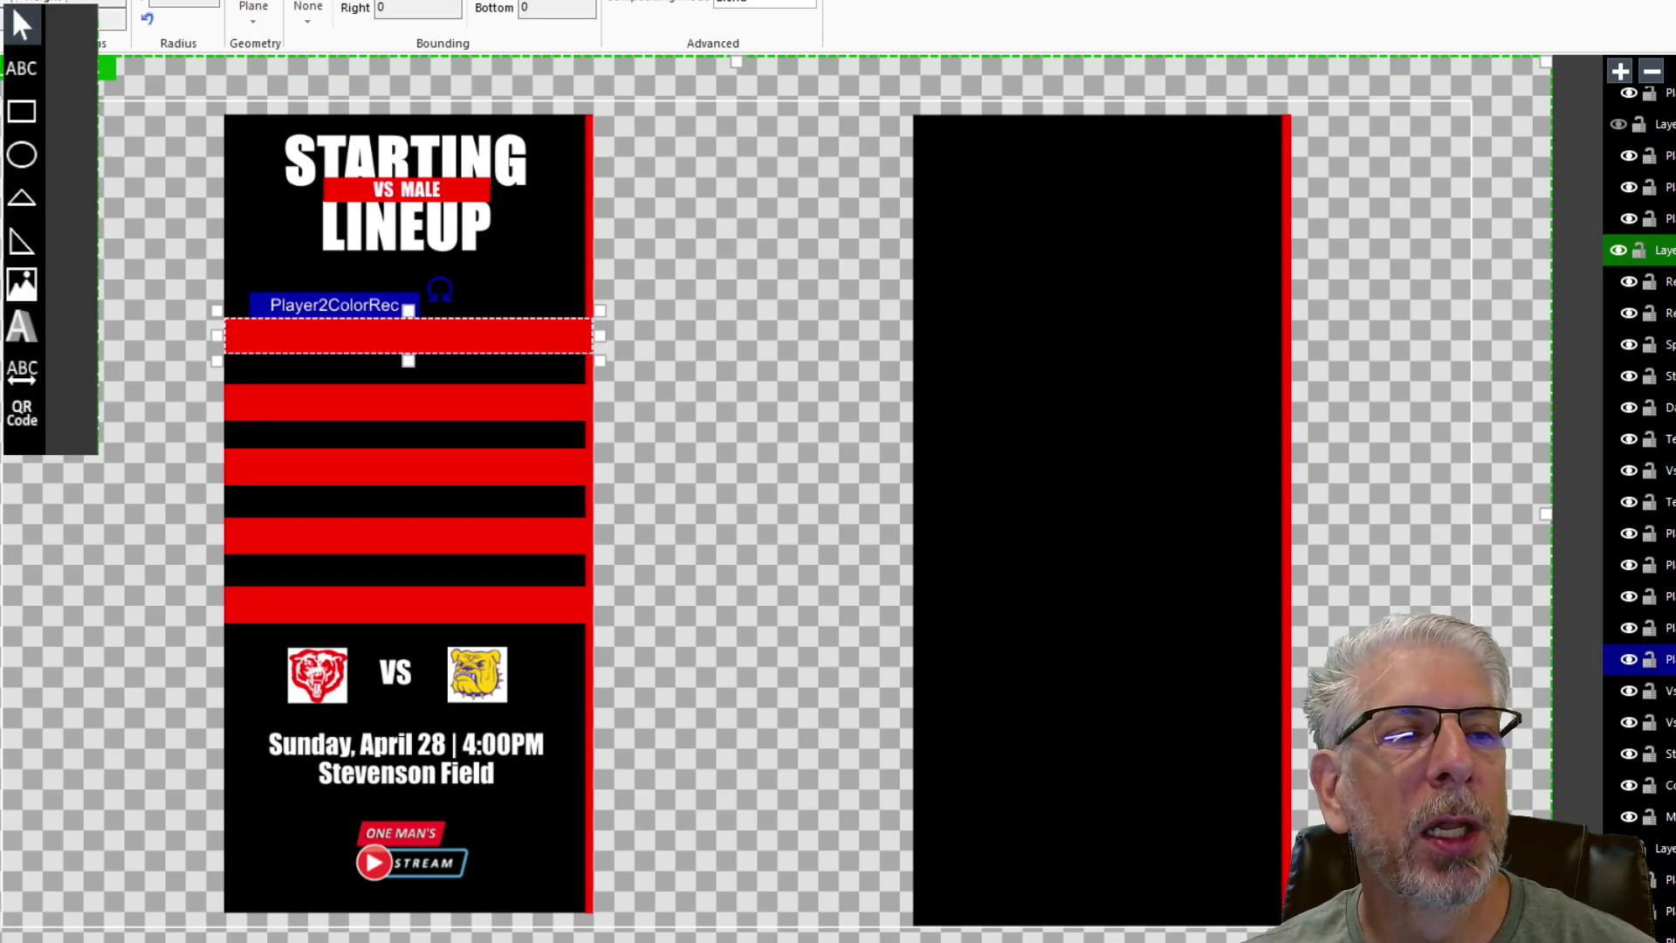
- Draw a red bar across the black panel and paste a copy just below it
left_click(735, 171)
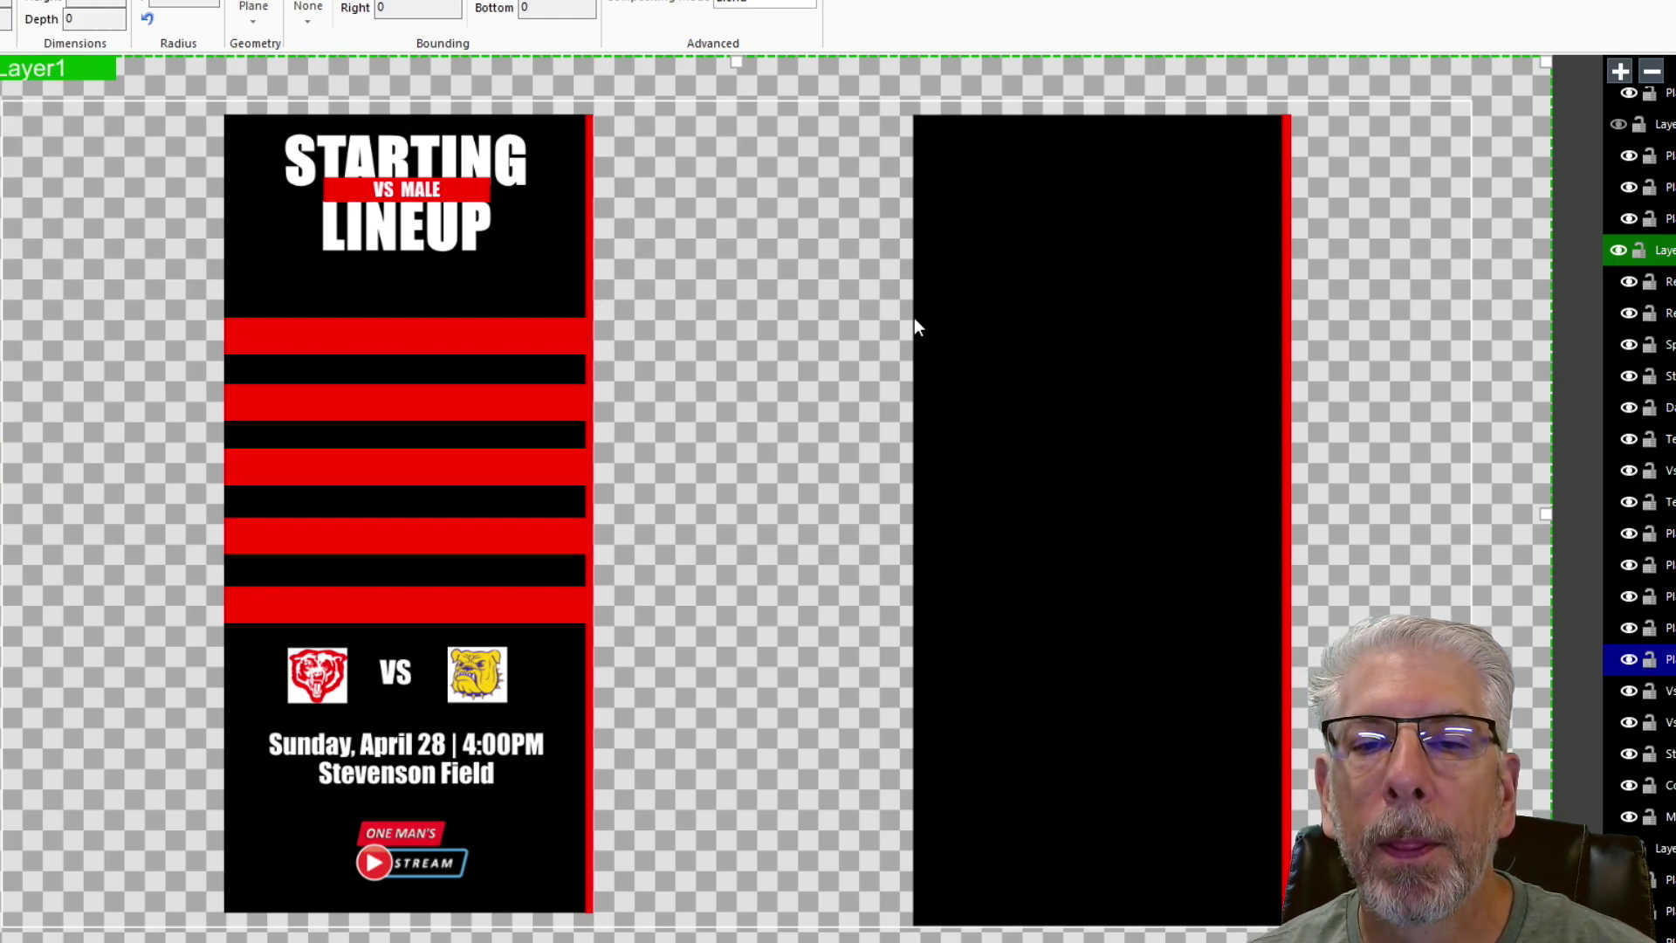
left_click_drag(914, 318, 1283, 358)
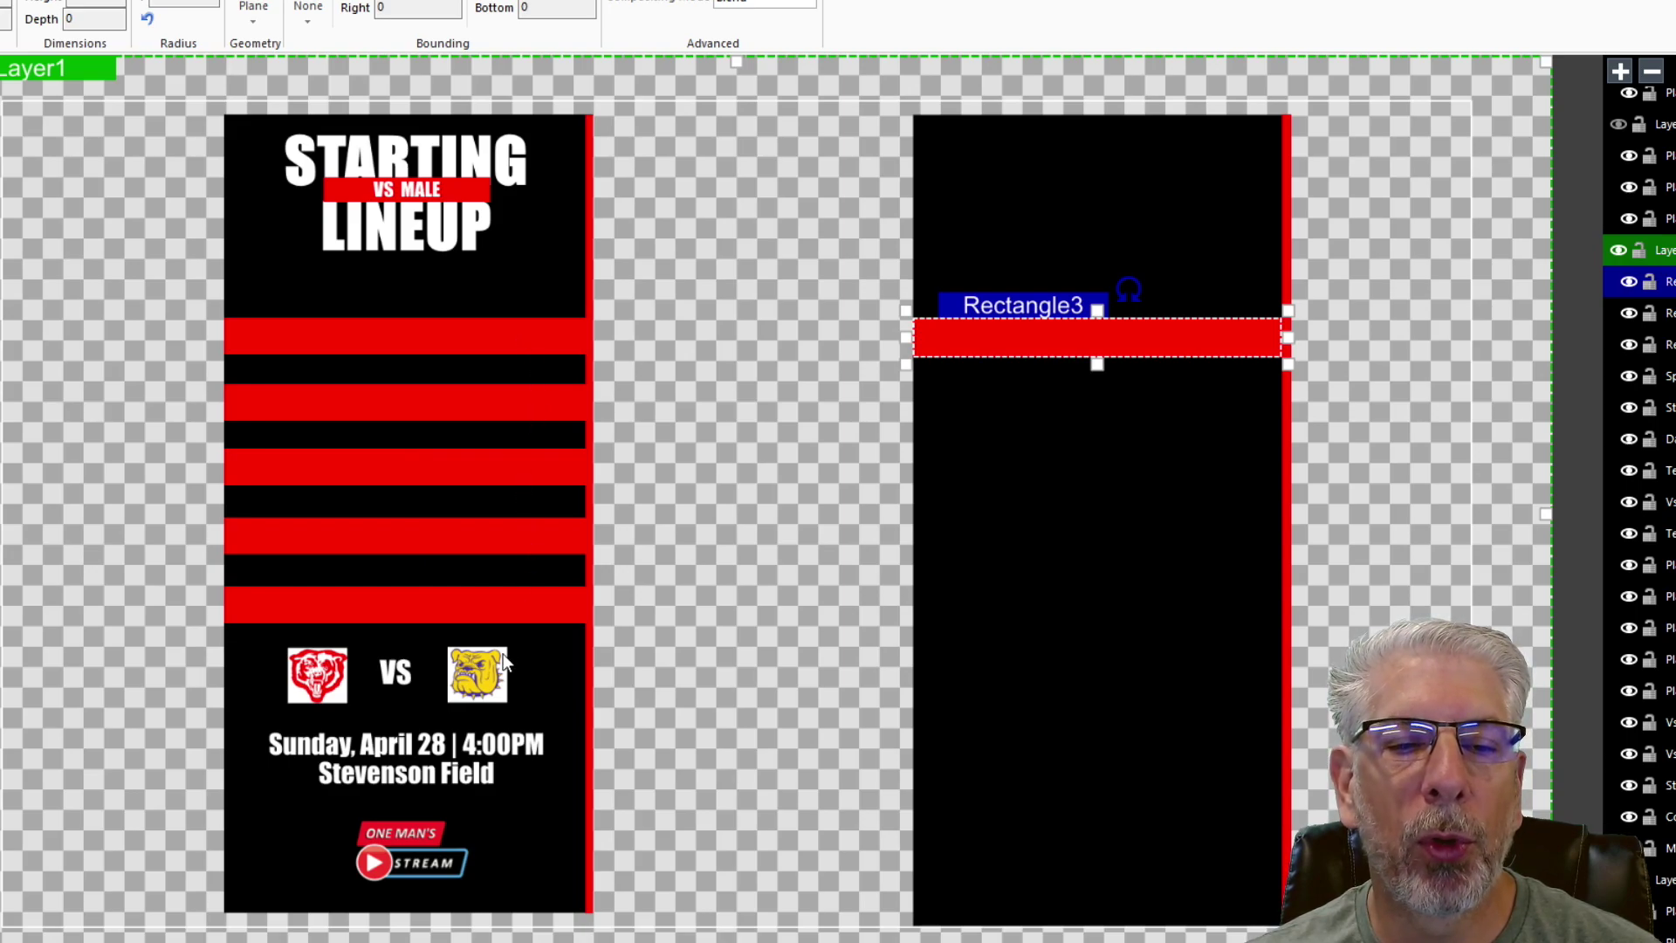
right_click(1023, 304)
left_click(1091, 340)
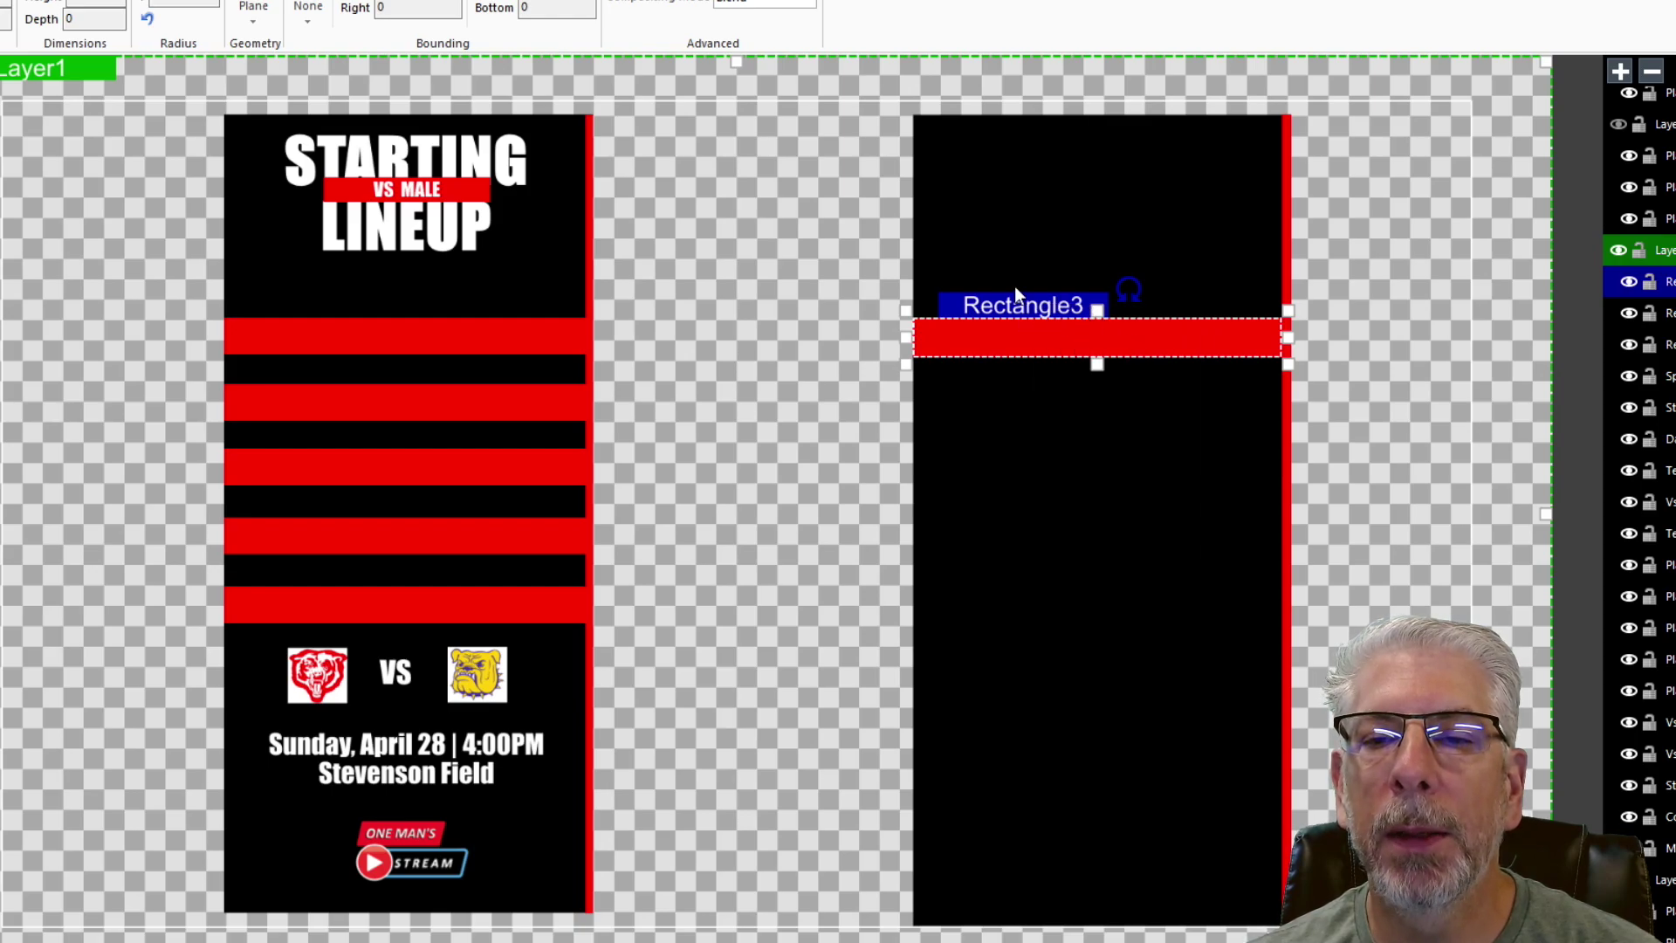
right_click(1039, 301)
left_click(1086, 355)
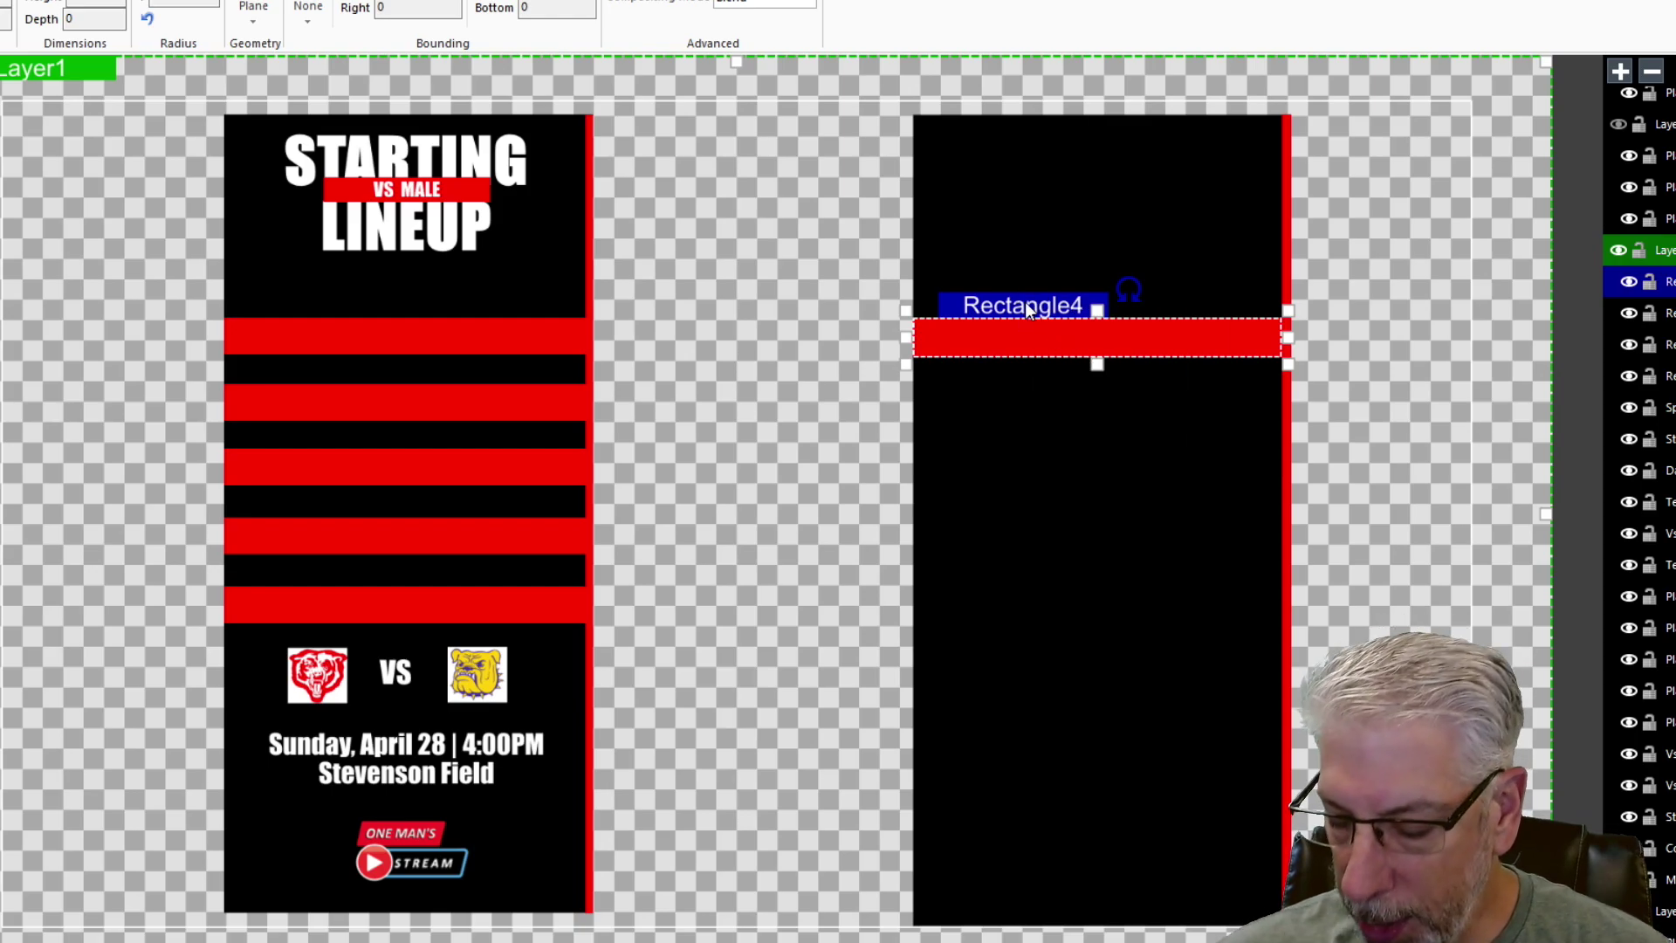
key("Down")
key("Down")
key("Down")
key("Down")
key("Down")
key("Down")
key("Down")
key("Down")
key("Down")
key("Down")
key("Down")
key("Down")
key("Down")
key("Down")
key("Down")
key("Down")
key("Down")
key("Down")
key("Down")
key("Down")
key("Down")
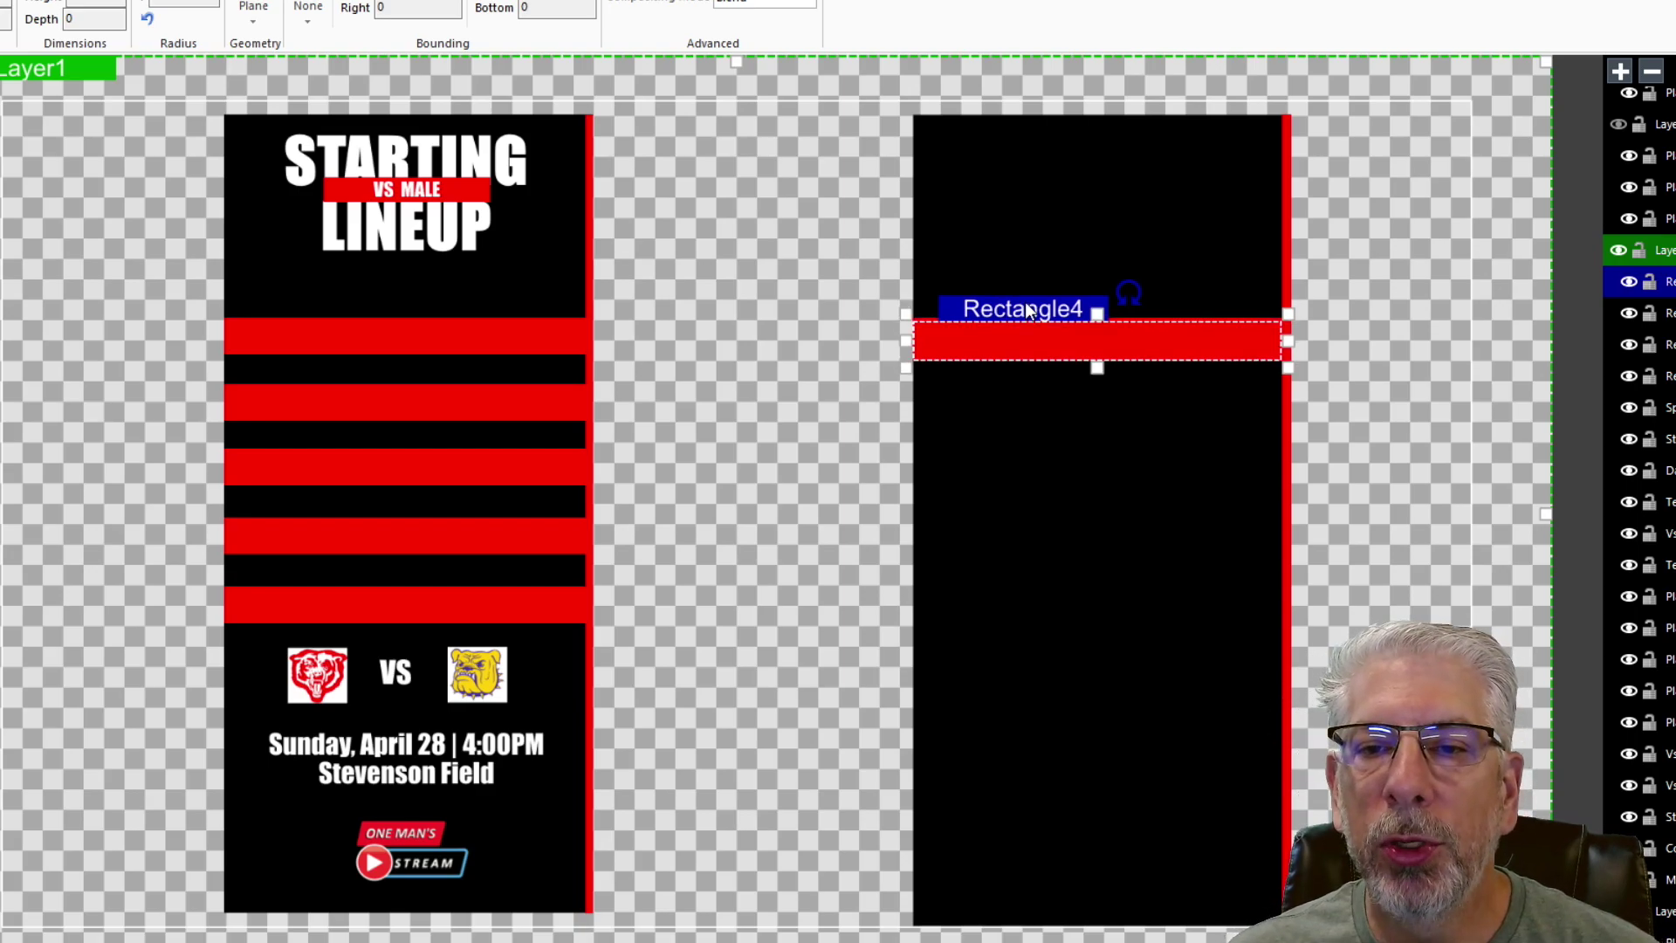
key("Up")
key("Up")
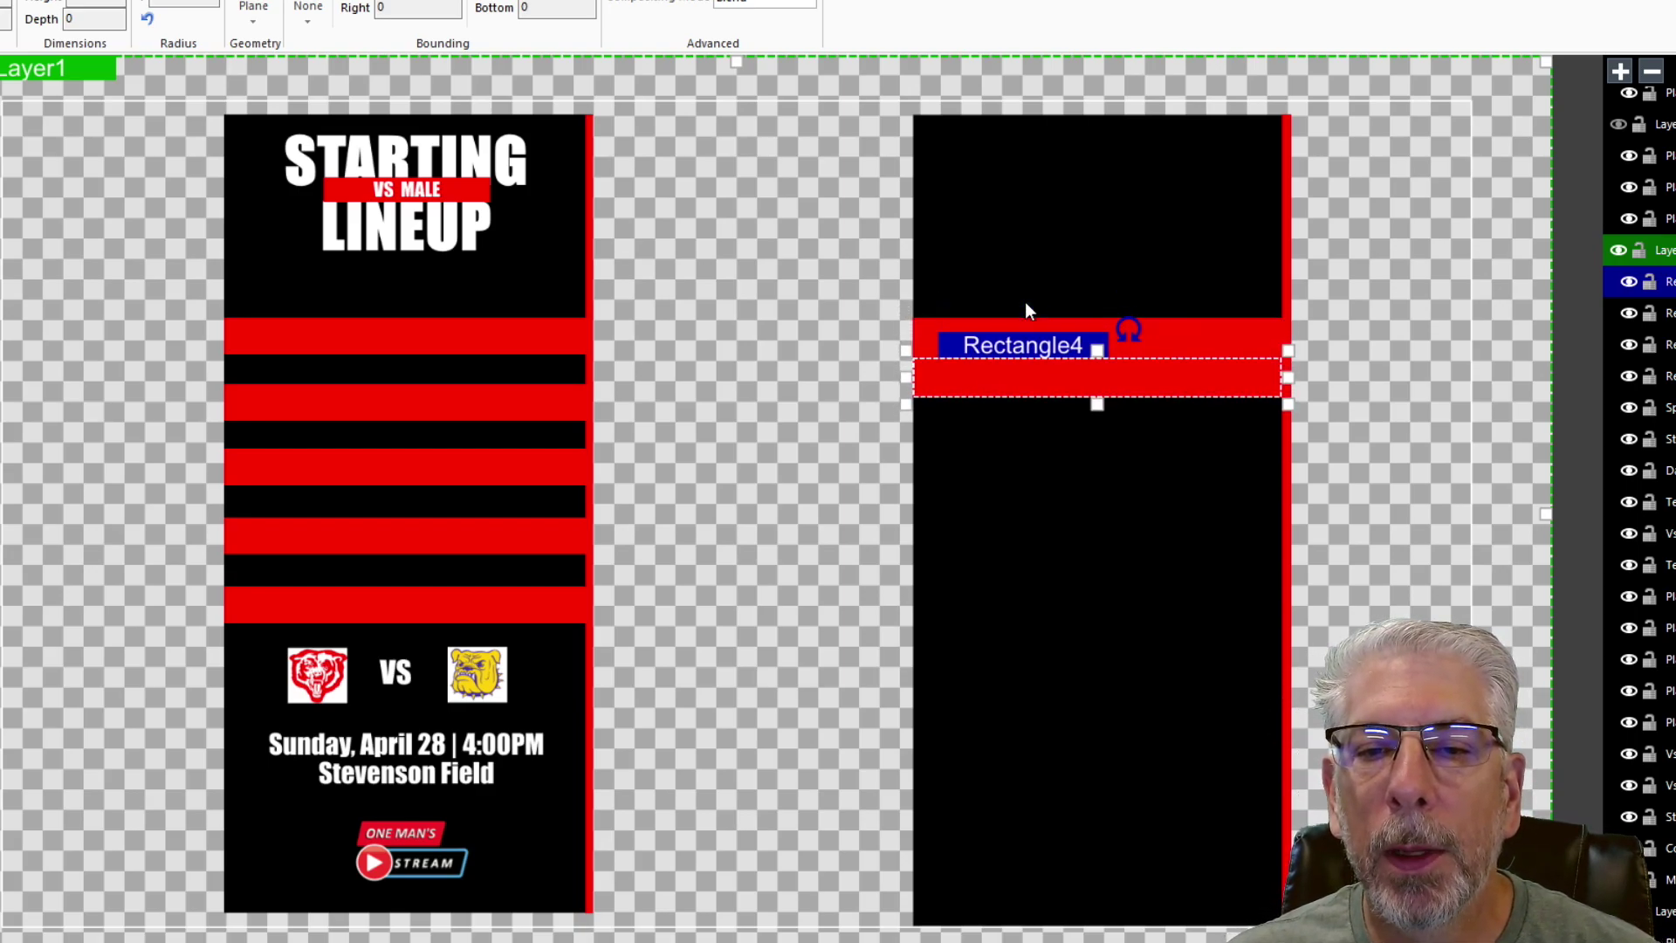
key("Down")
key("Down")
key("Down")
key("Down")
key("Down")
key("Down")
key("Down")
key("Down")
key("Down")
key("Down")
key("Down")
key("Down")
key("Down")
key("Down")
key("Down")
key("Down")
key("Down")
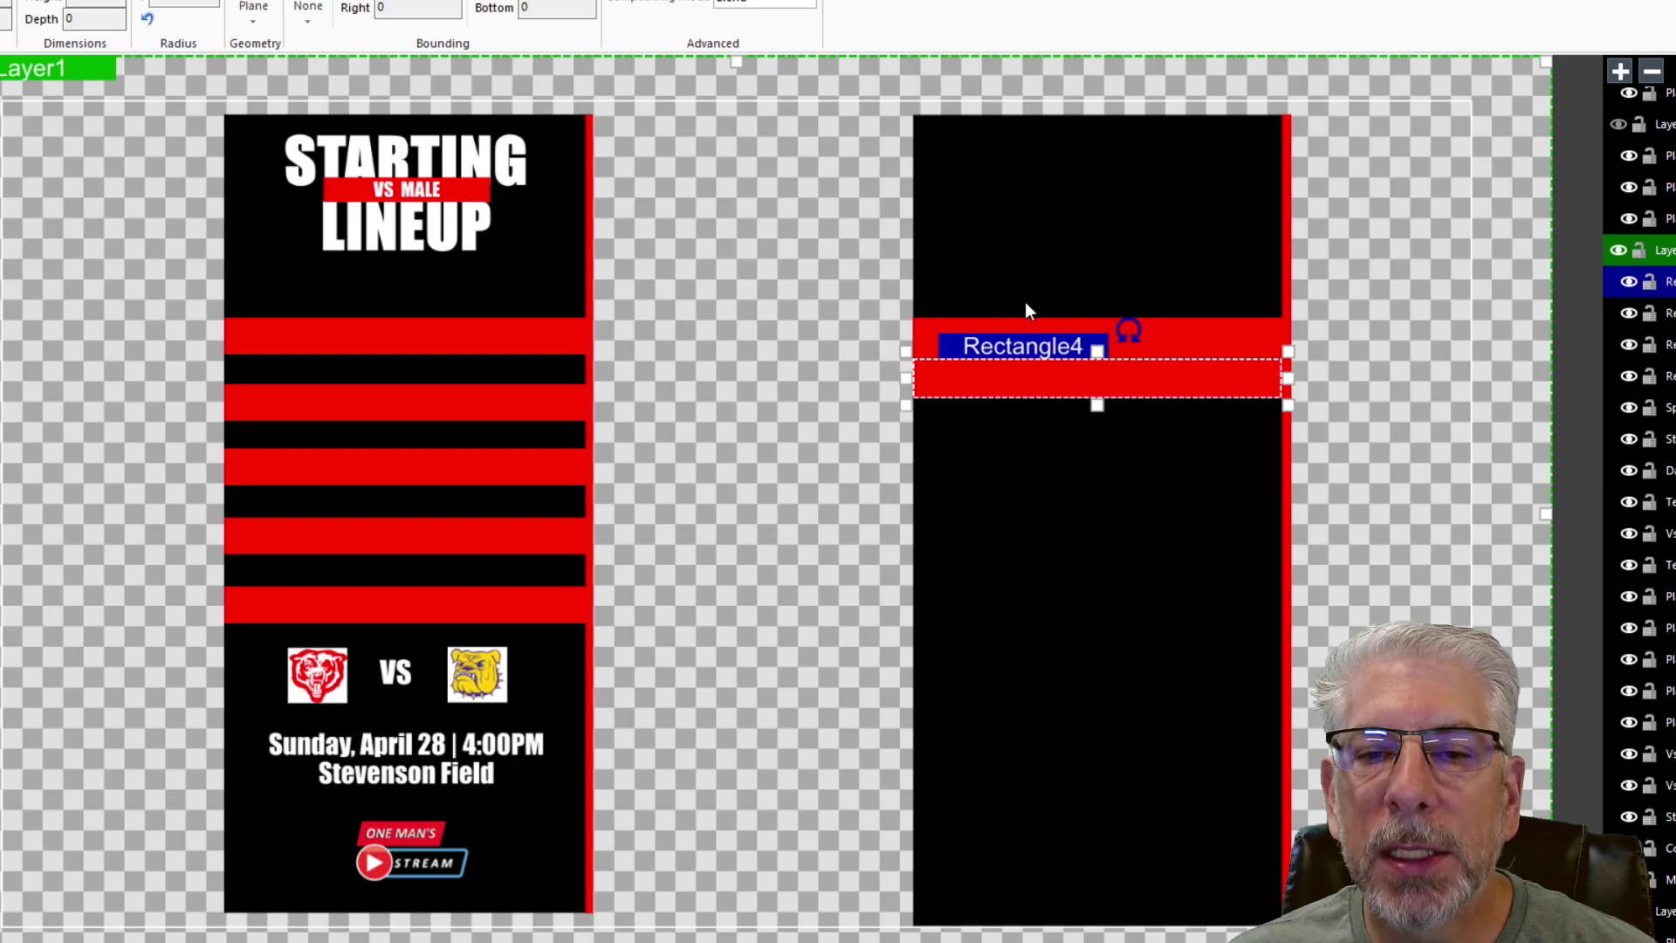
key("Down")
key("Down")
key("Down")
key("Down")
key("Down")
key("Down")
key("Down")
key("Down")
key("Down")
key("Down")
key("Down")
key("Down")
key("Down")
key("Down")
key("Down")
key("Down")
key("Down")
key("Down")
key("Down")
key("Down")
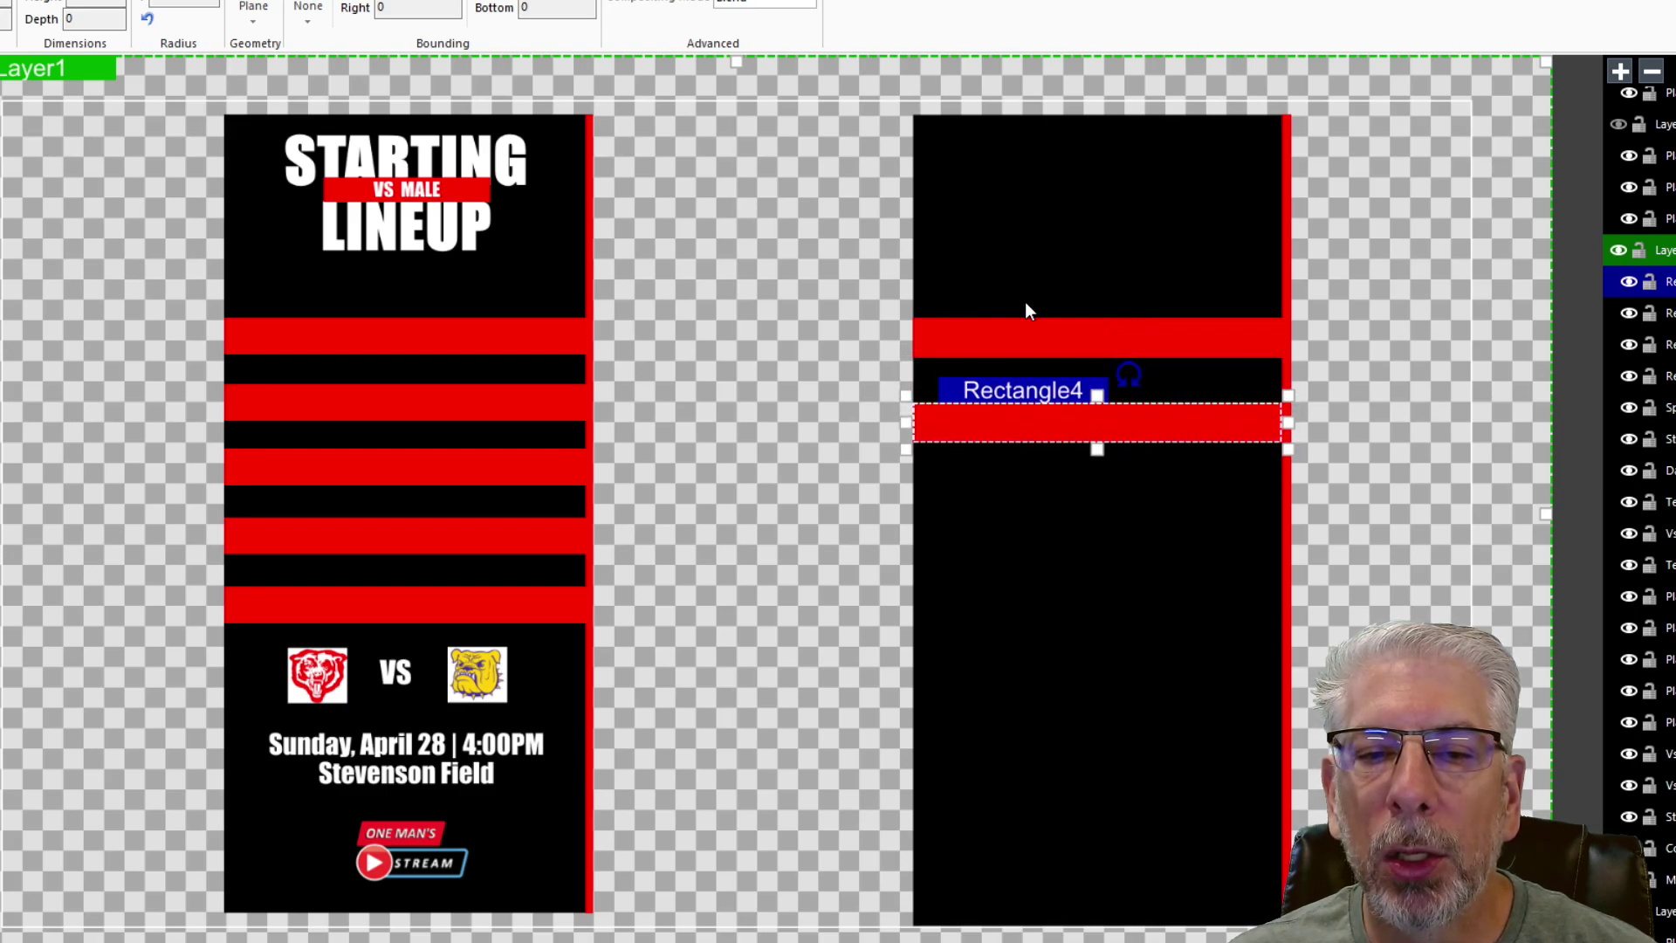
key("Up")
key("Up")
key("Up")
key("Up")
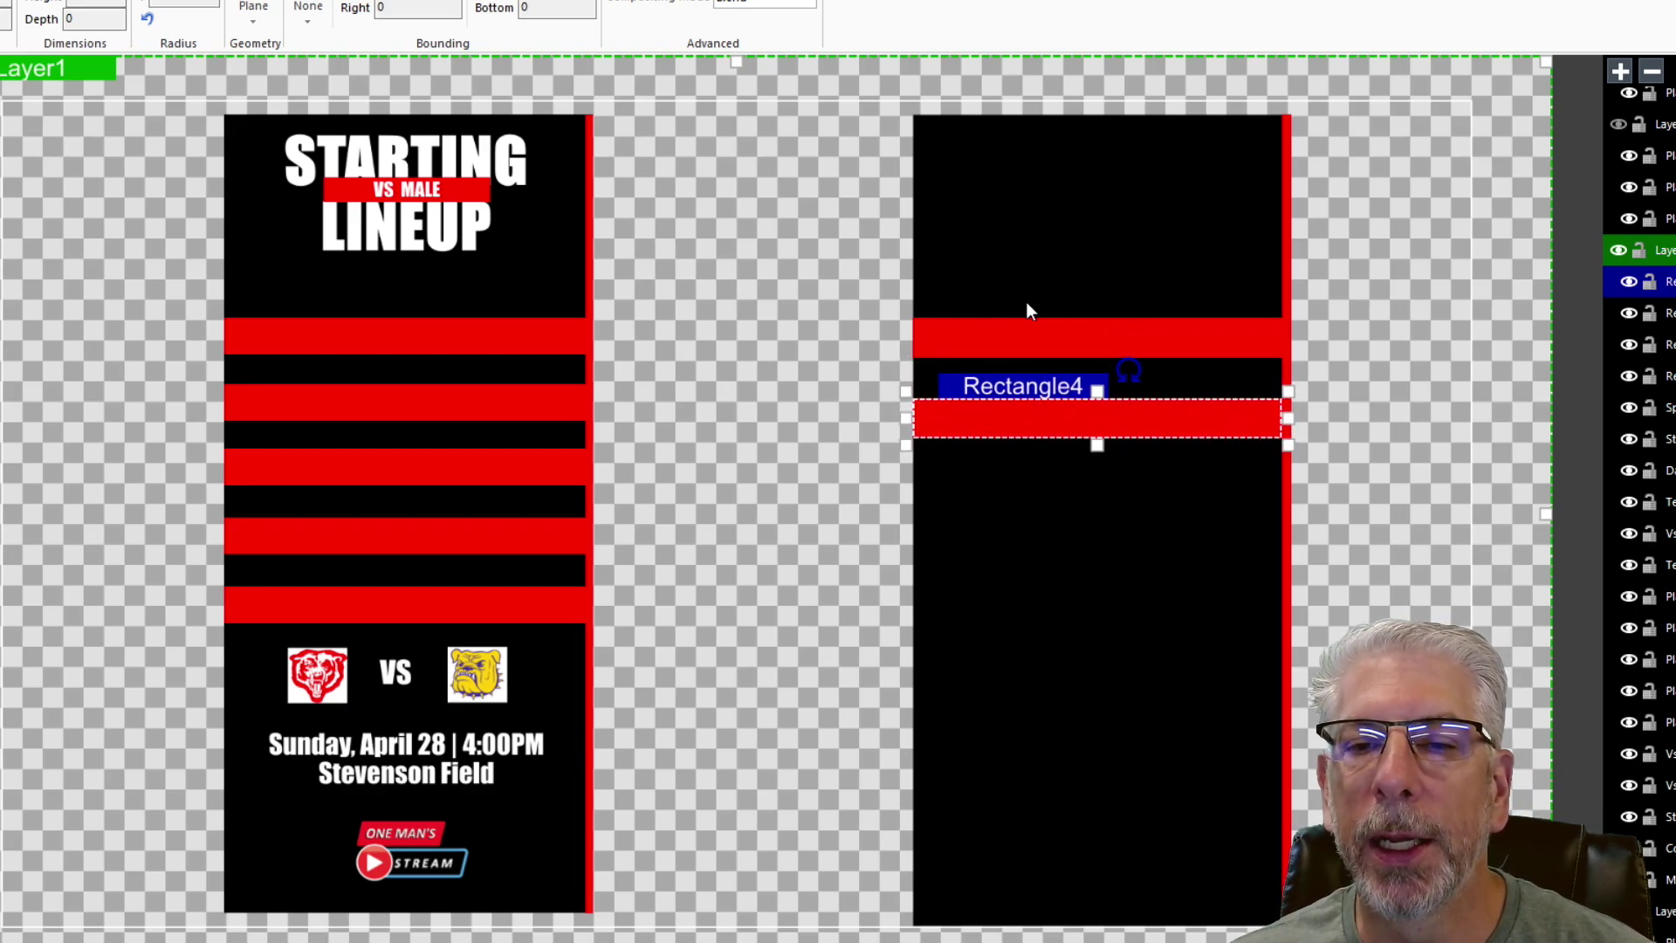
- Paste third and fourth red bars, each moved down below the previous one
right_click(1025, 384)
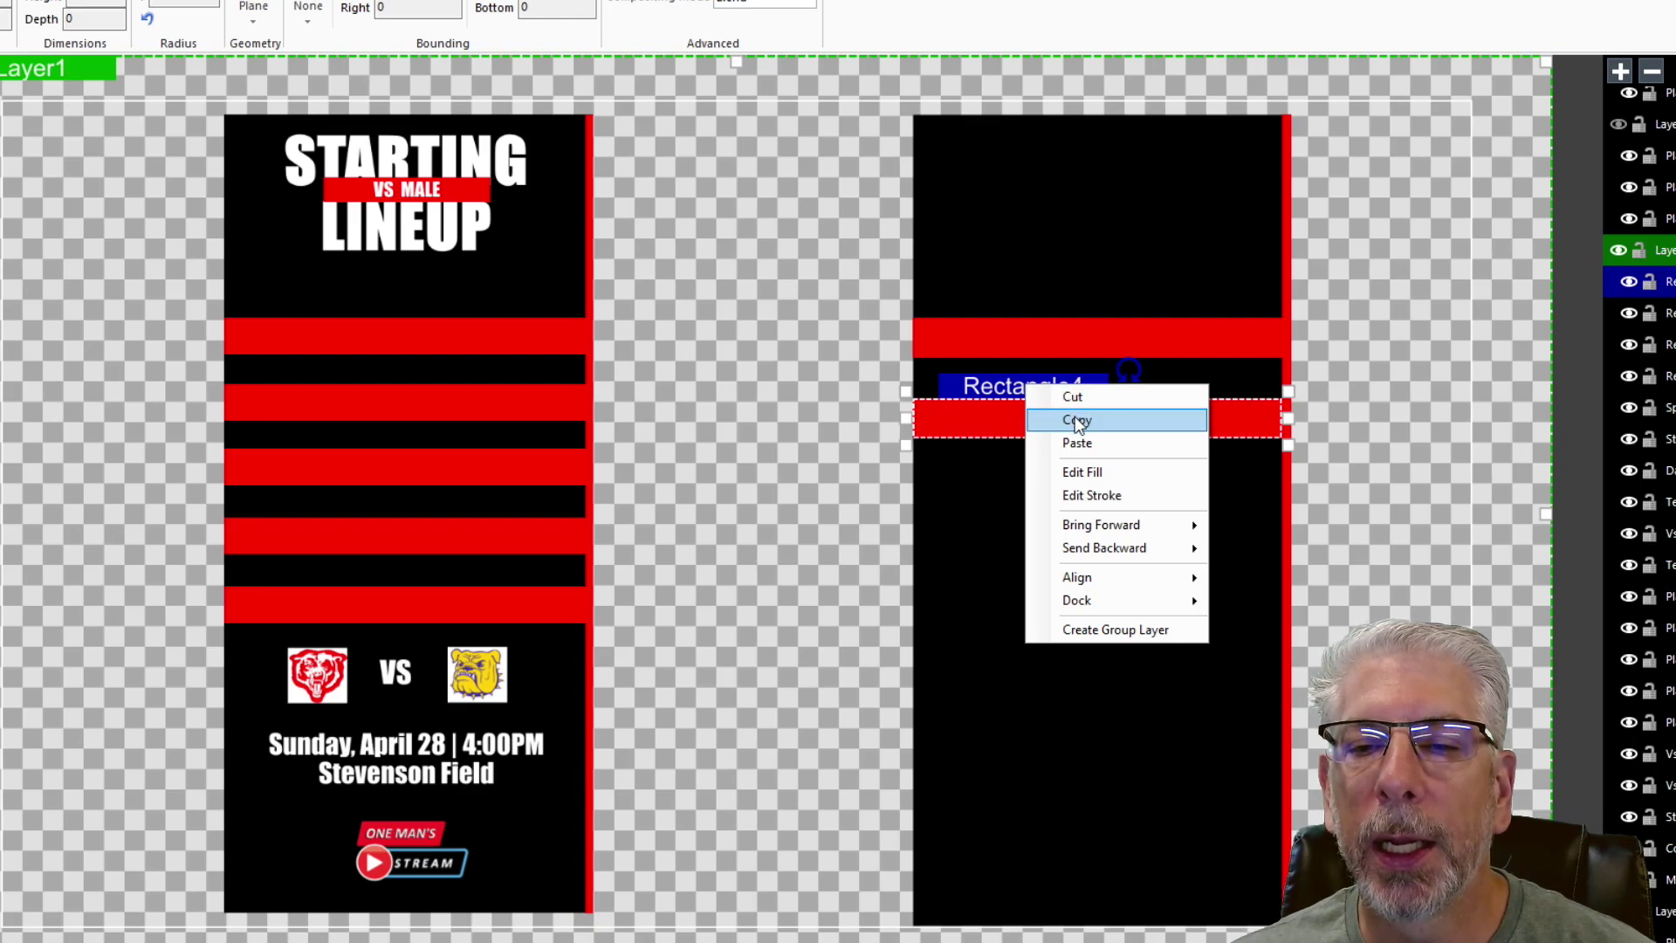
left_click(1072, 414)
right_click(1067, 381)
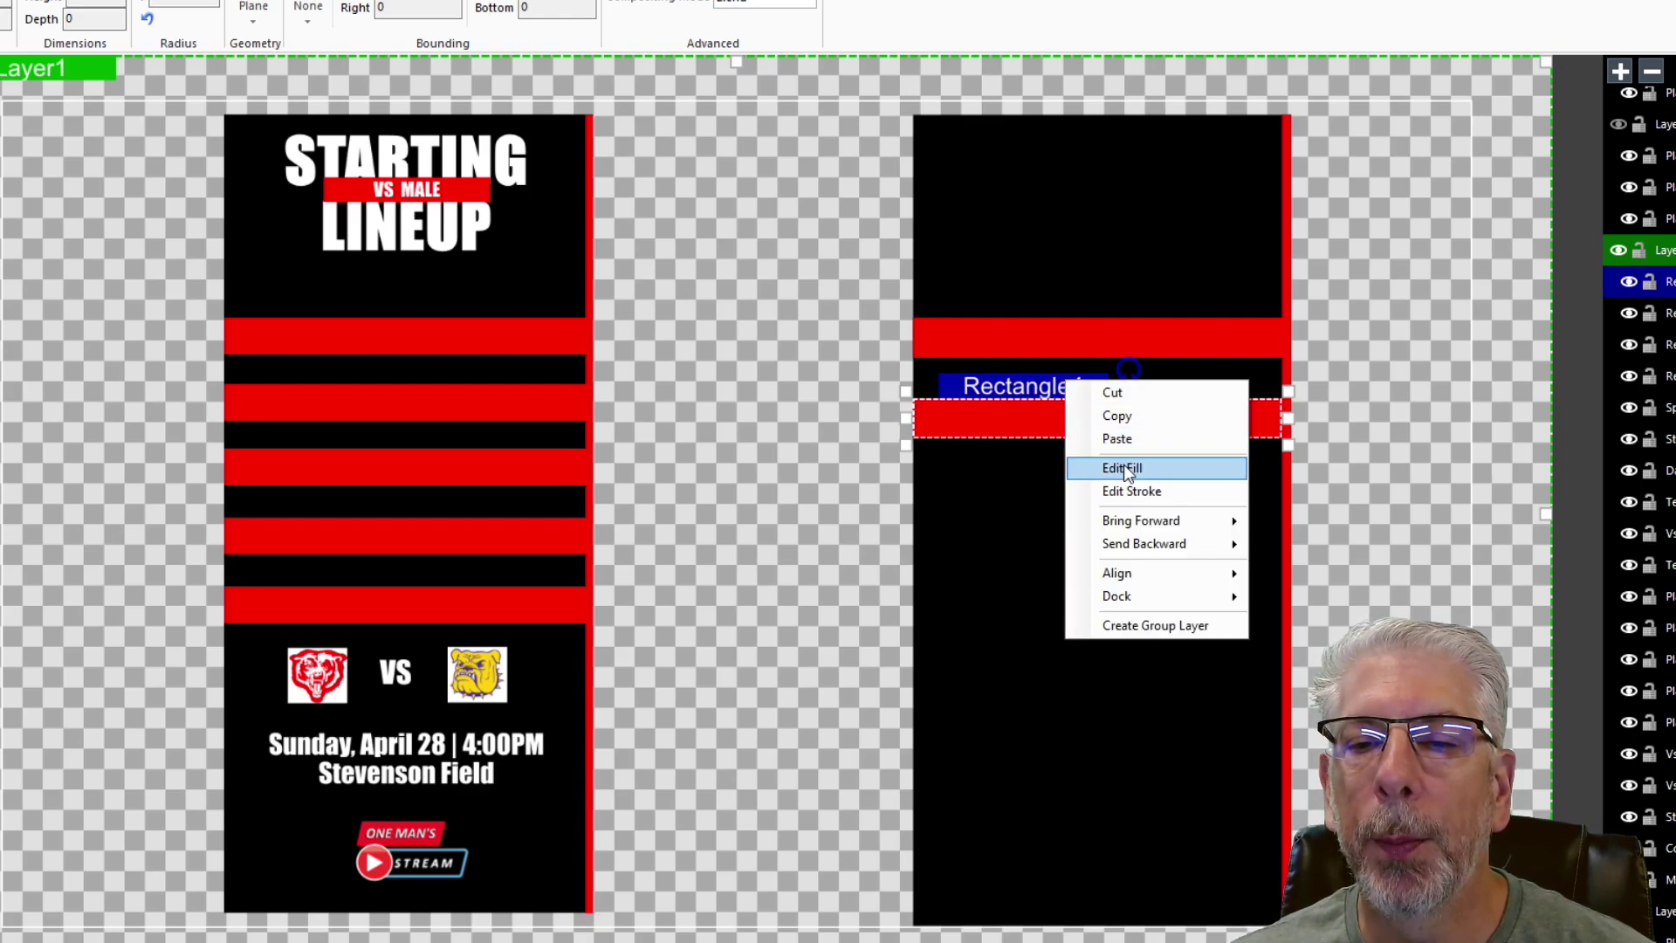
left_click(1117, 439)
key("Down")
key("Down")
key("Down")
key("Down")
key("Down")
key("Down")
key("Down")
key("Down")
key("Down")
key("Down")
key("Down")
key("Down")
key("Down")
key("Down")
key("Down")
key("Down")
key("Down")
key("Down")
key("Down")
key("Down")
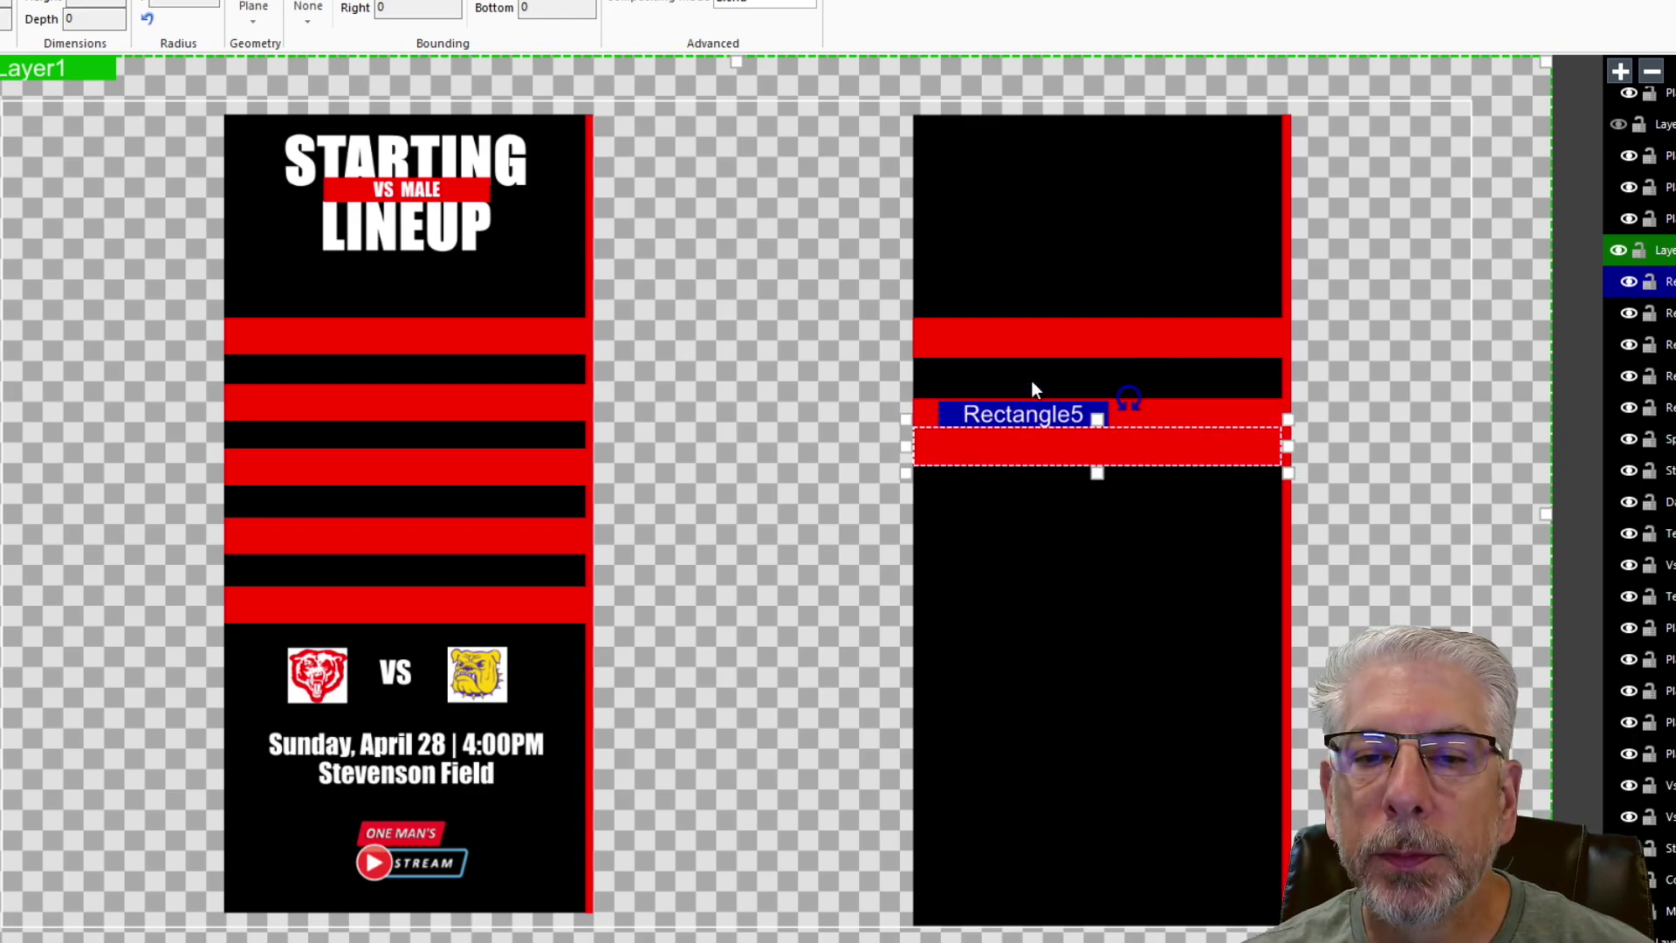
key("Down")
key("Down")
key("Down")
key("Down")
key("Down")
key("Down")
key("Down")
key("Down")
key("Down")
key("Down")
key("Down")
key("Down")
key("Down")
key("Down")
key("Down")
key("Down")
key("Down")
key("Down")
key("Down")
key("Down")
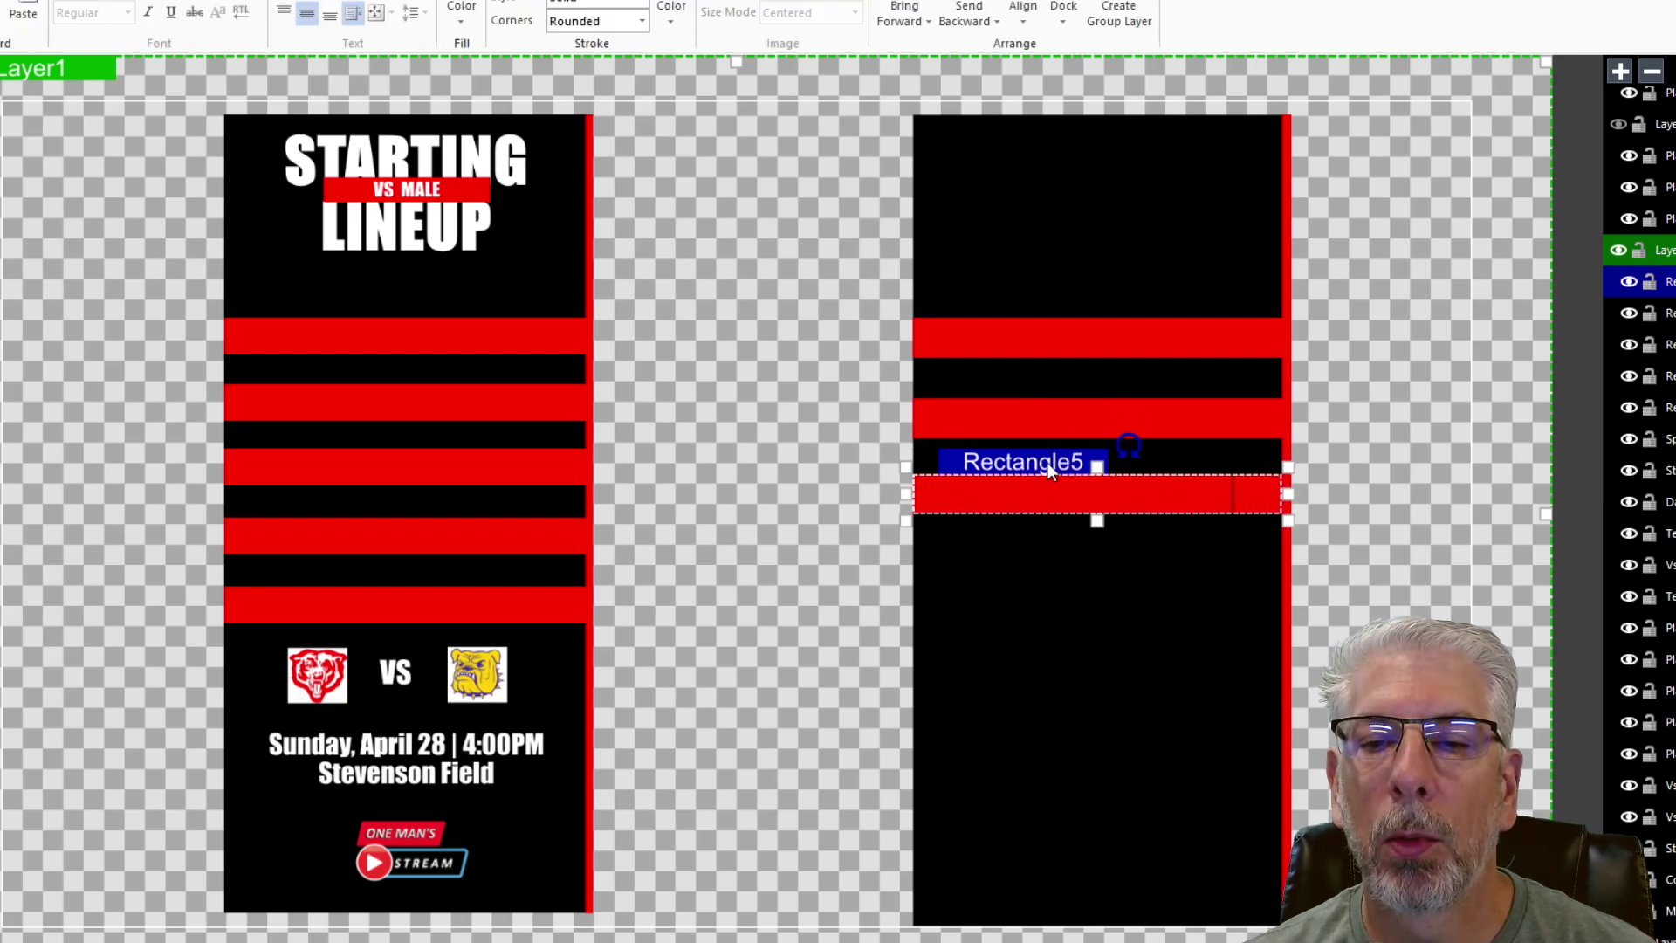
right_click(1047, 462)
left_click(1100, 499)
right_click(1064, 465)
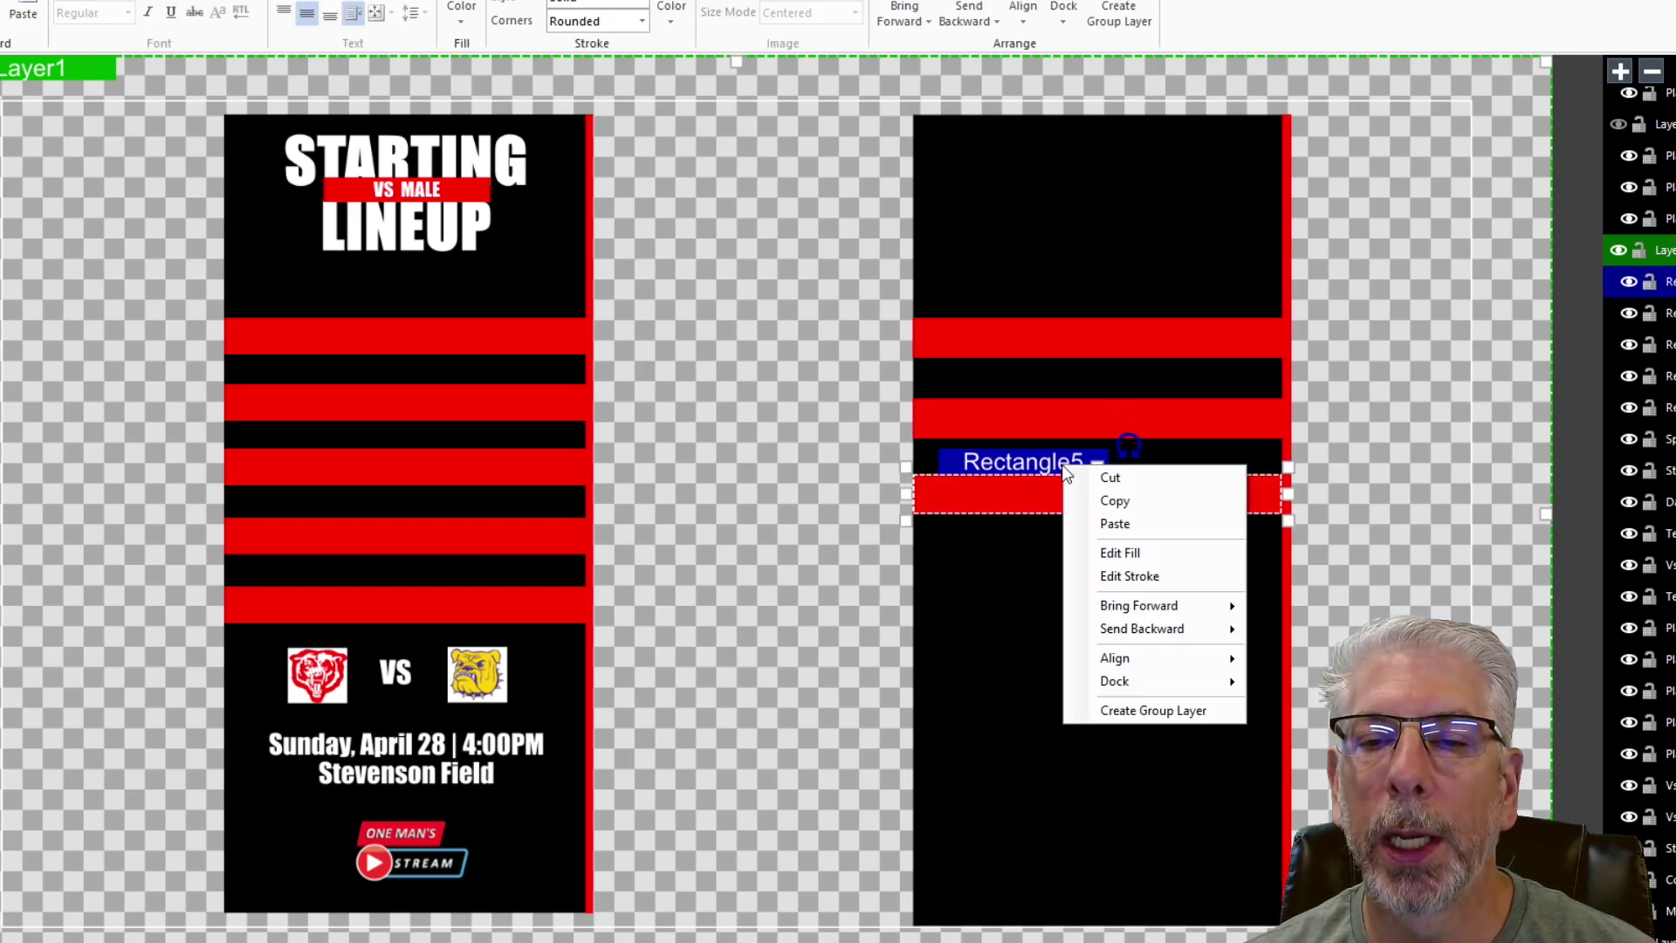
left_click(1107, 517)
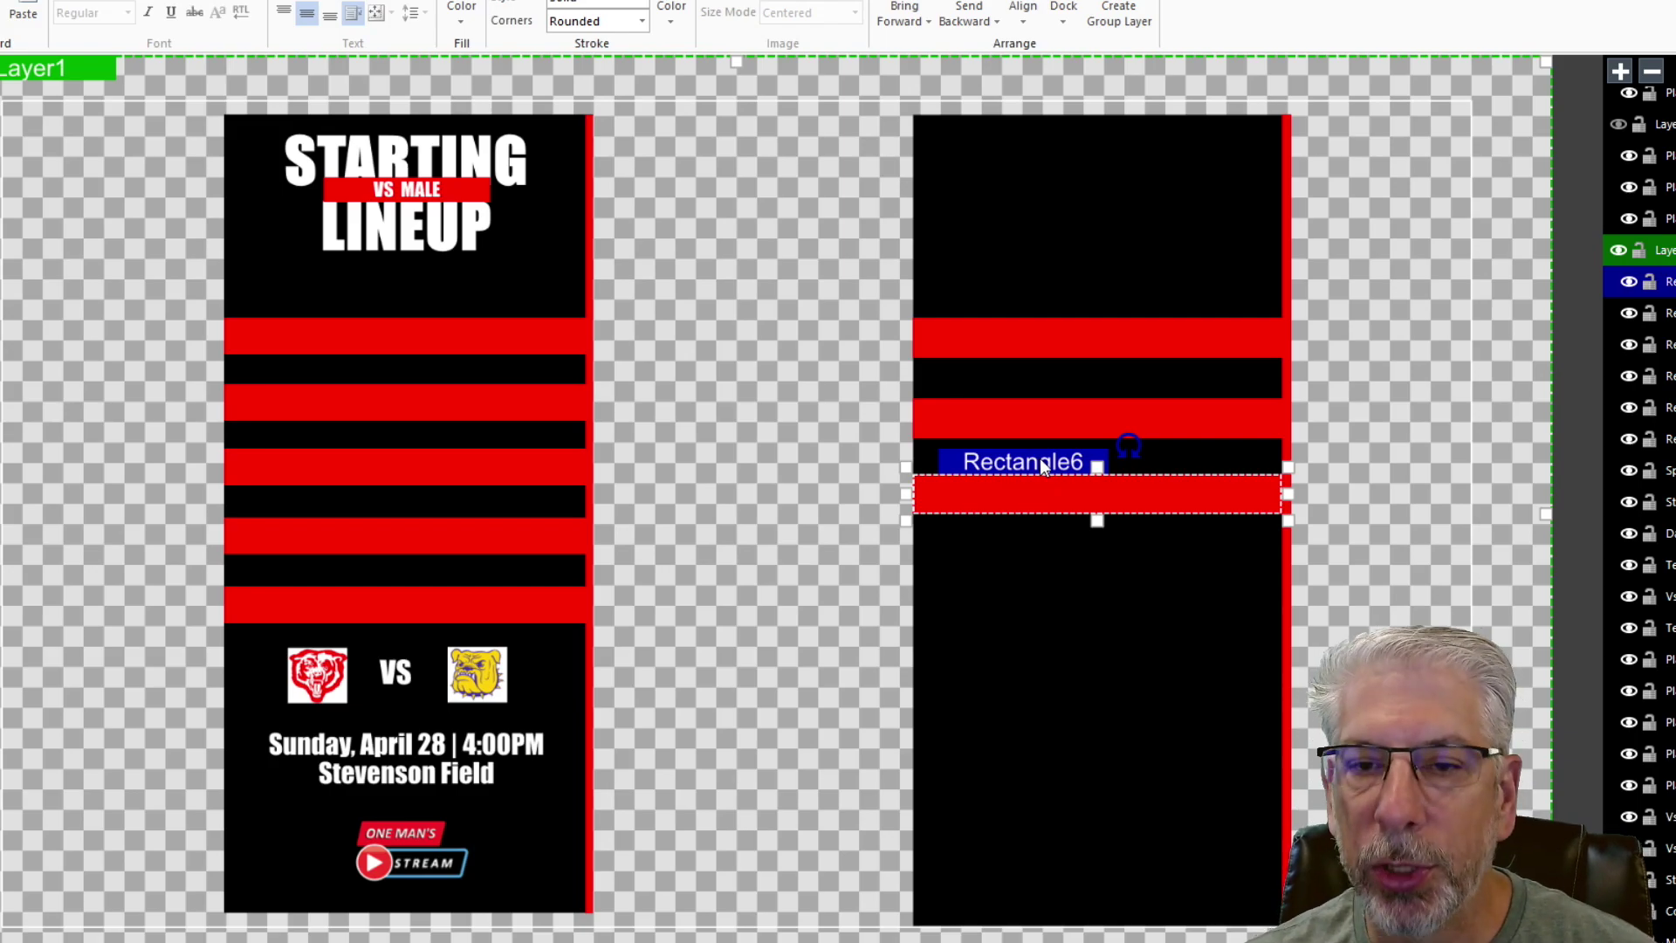
key("Down")
key("Down")
key("Down")
key("Down")
key("Down")
key("Down")
key("Down")
key("Down")
key("Down")
key("Down")
key("Down")
key("Down")
key("Down")
key("Down")
key("Down")
key("Down")
key("Down")
key("Down")
key("Down")
key("Down")
key("Down")
key("Down")
key("Down")
key("Down")
key("Down")
key("Down")
key("Down")
key("Down")
key("Down")
key("Down")
key("Down")
key("Down")
key("Down")
key("Down")
key("Down")
key("Down")
key("Down")
key("Down")
key("Down")
key("Down")
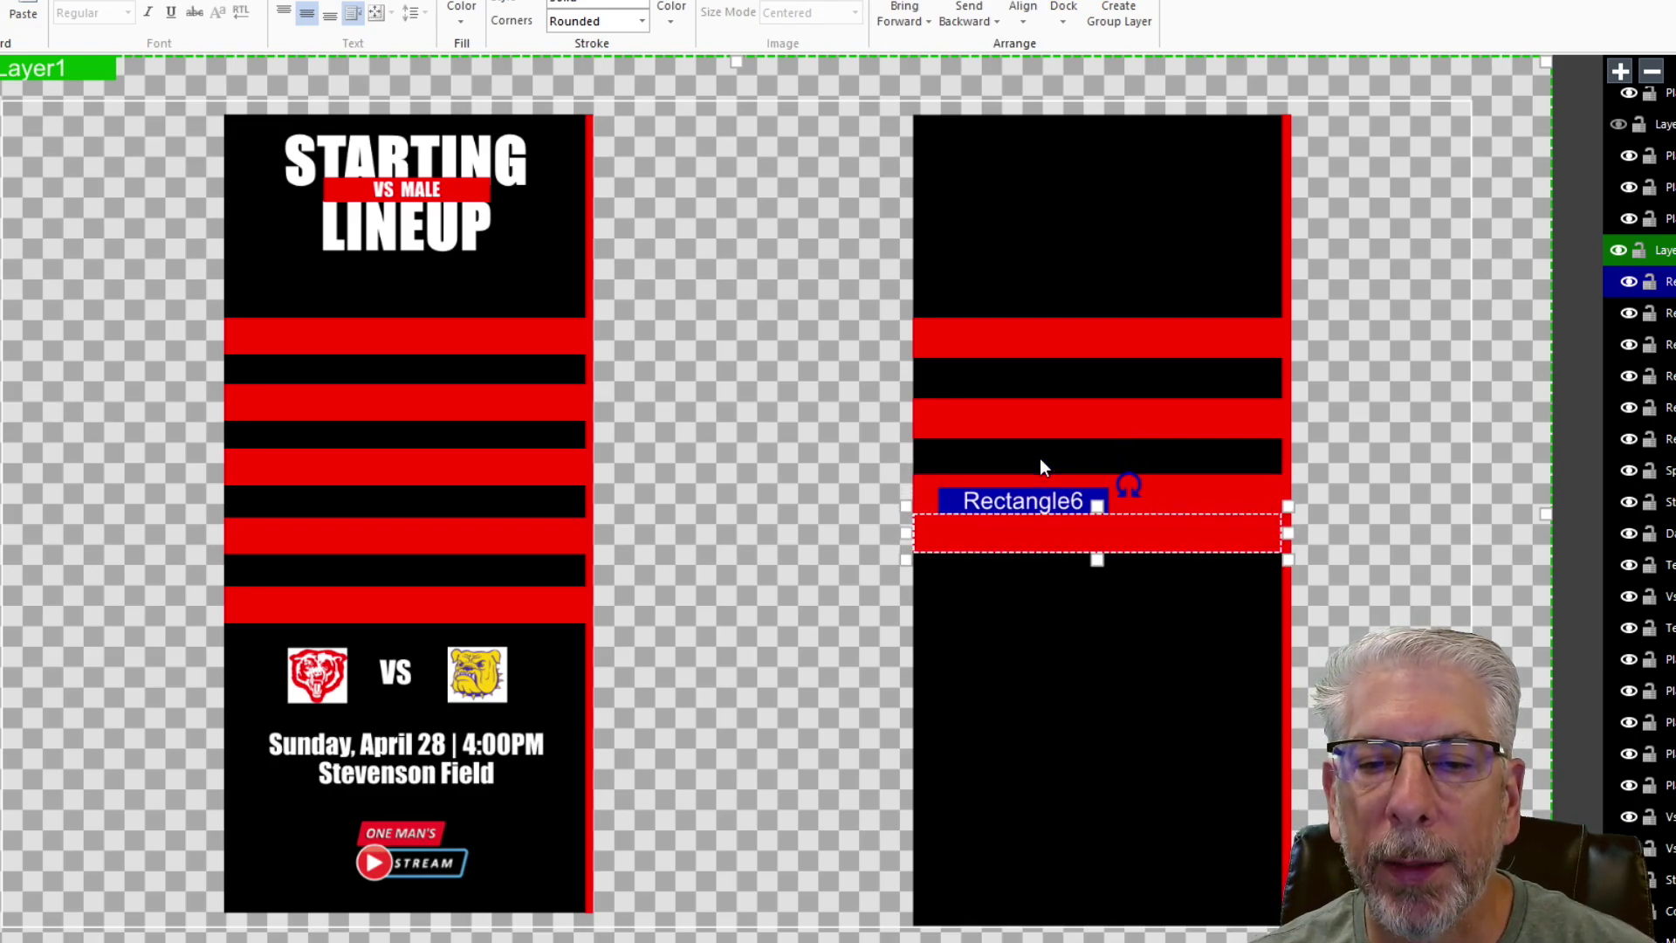
key("Down")
key("Down")
key("Down")
key("Down")
key("Down")
key("Down")
key("Down")
key("Down")
key("Down")
key("Down")
key("Down")
key("Down")
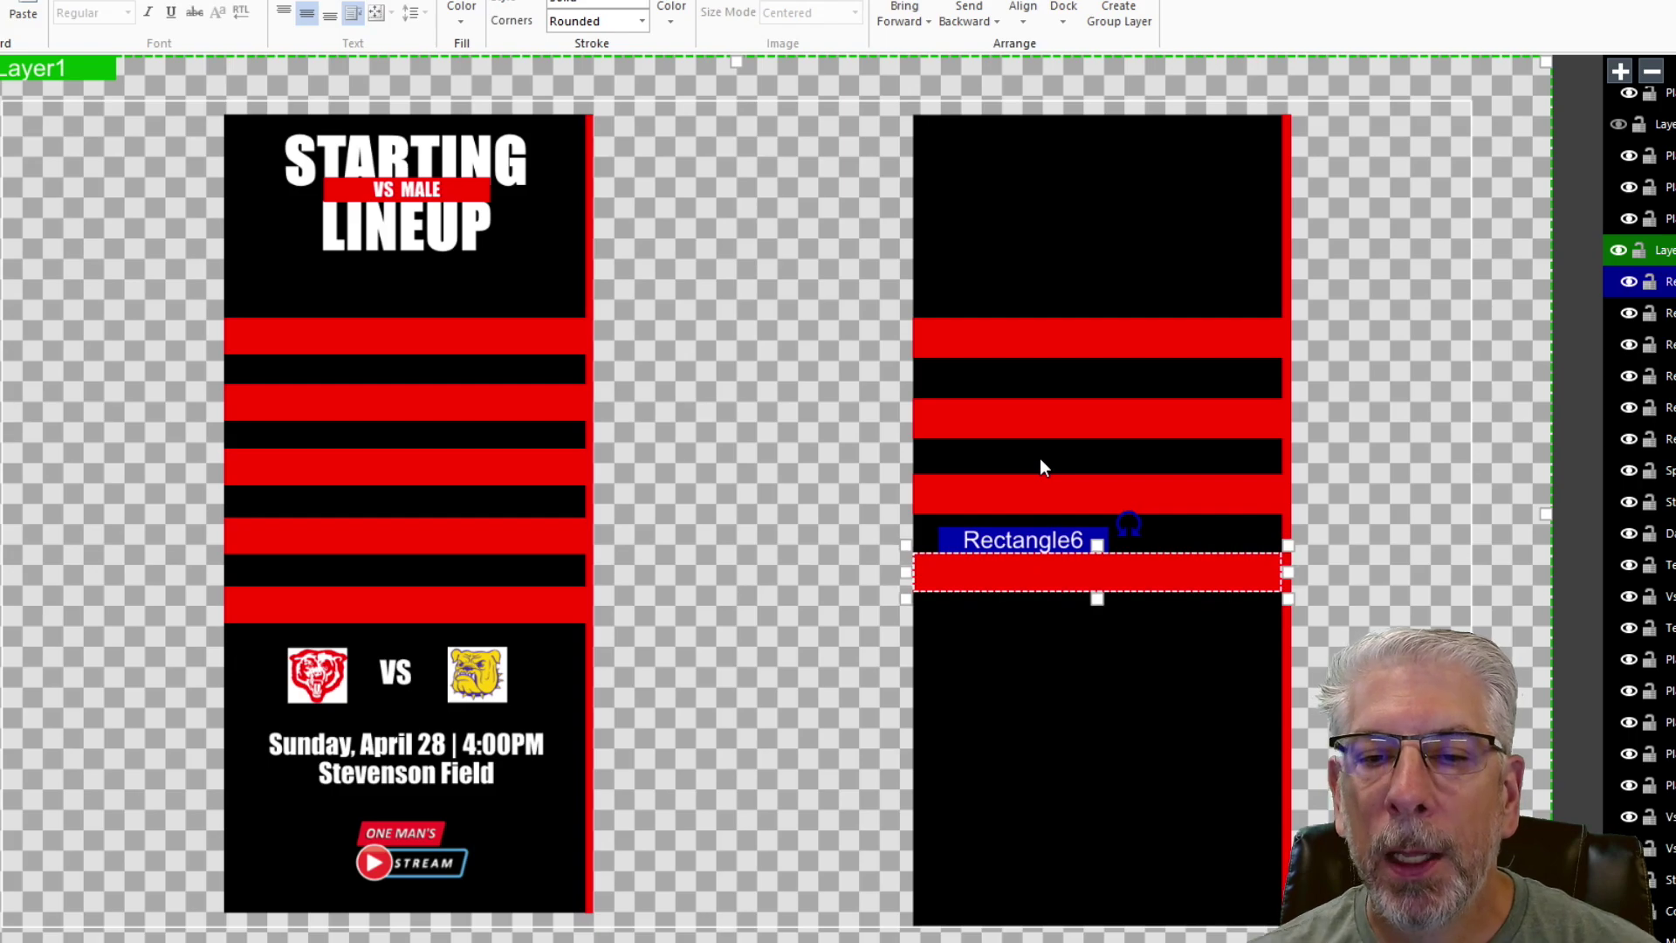
- Paste a fifth red bar below the others and deselect it
right_click(1049, 541)
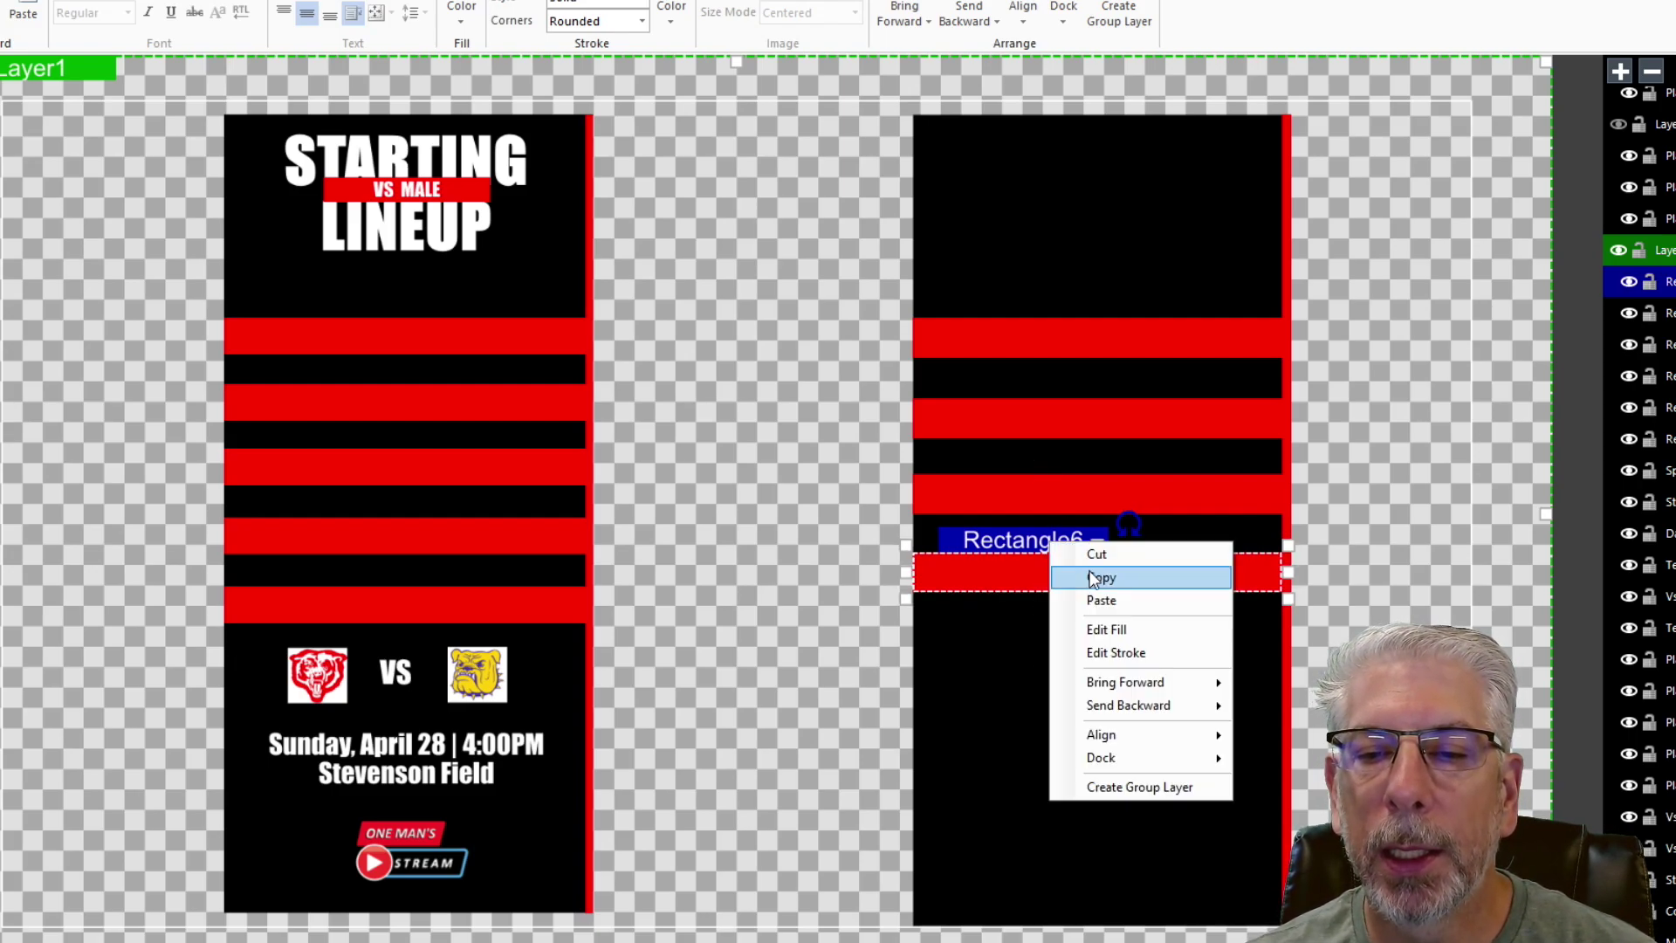
left_click(1091, 574)
right_click(1010, 534)
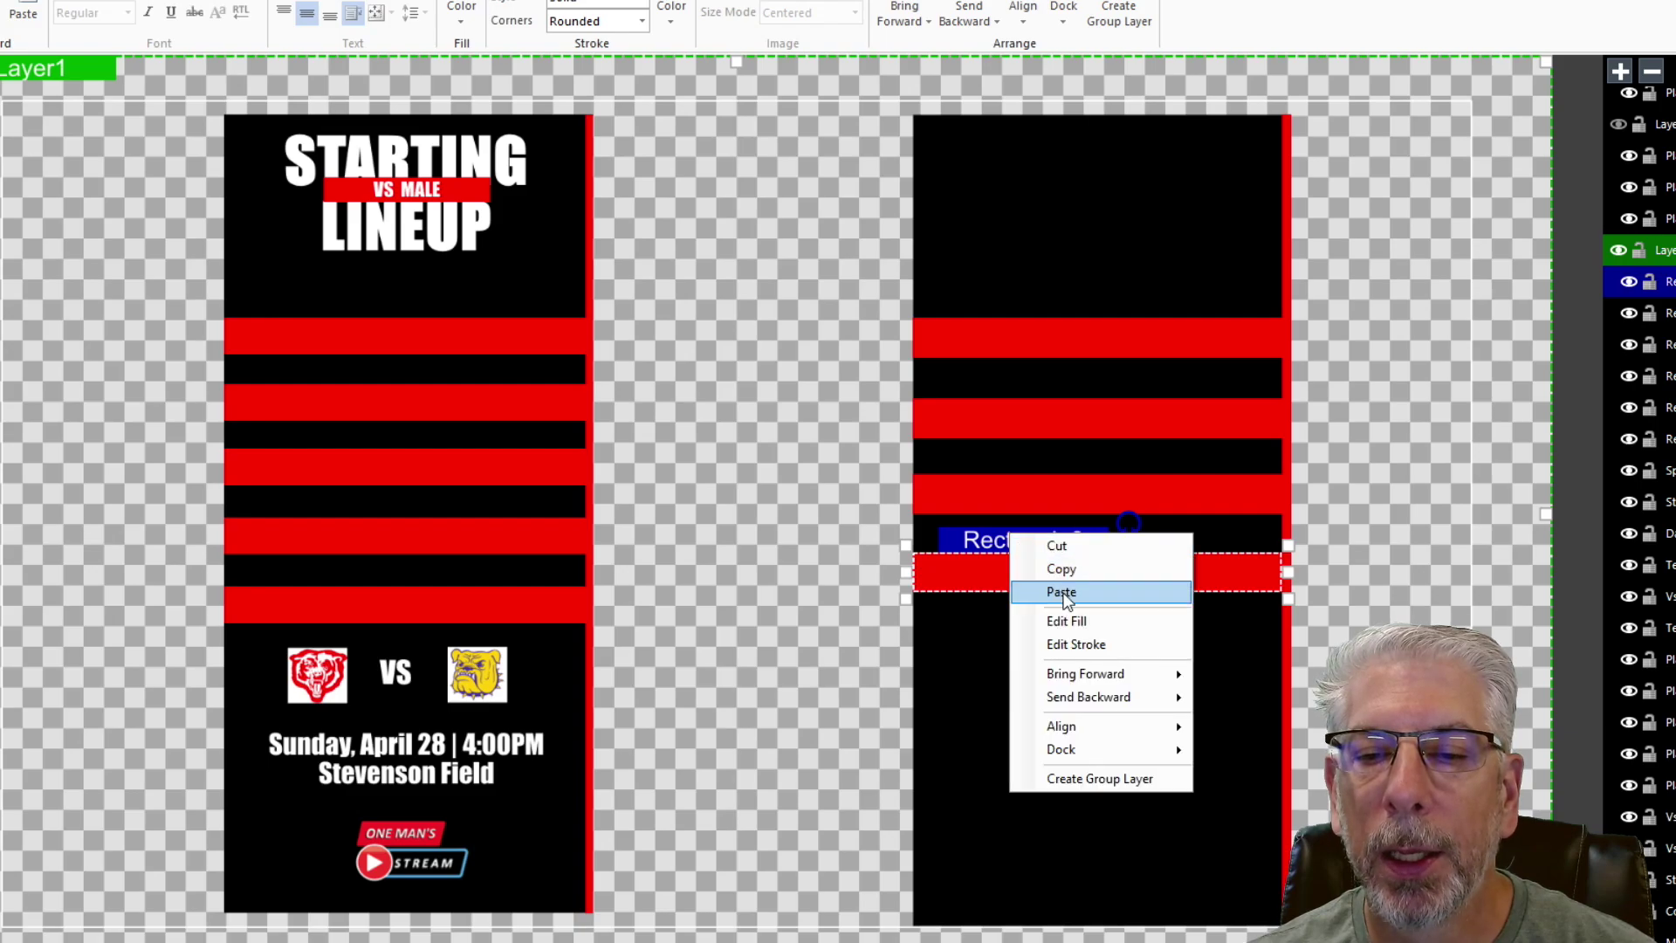
left_click(1064, 594)
key("Down")
key("Down")
key("Down")
key("Down")
key("Down")
key("Down")
key("Down")
key("Down")
key("Down")
key("Down")
key("Down")
key("Down")
key("Down")
key("Down")
key("Down")
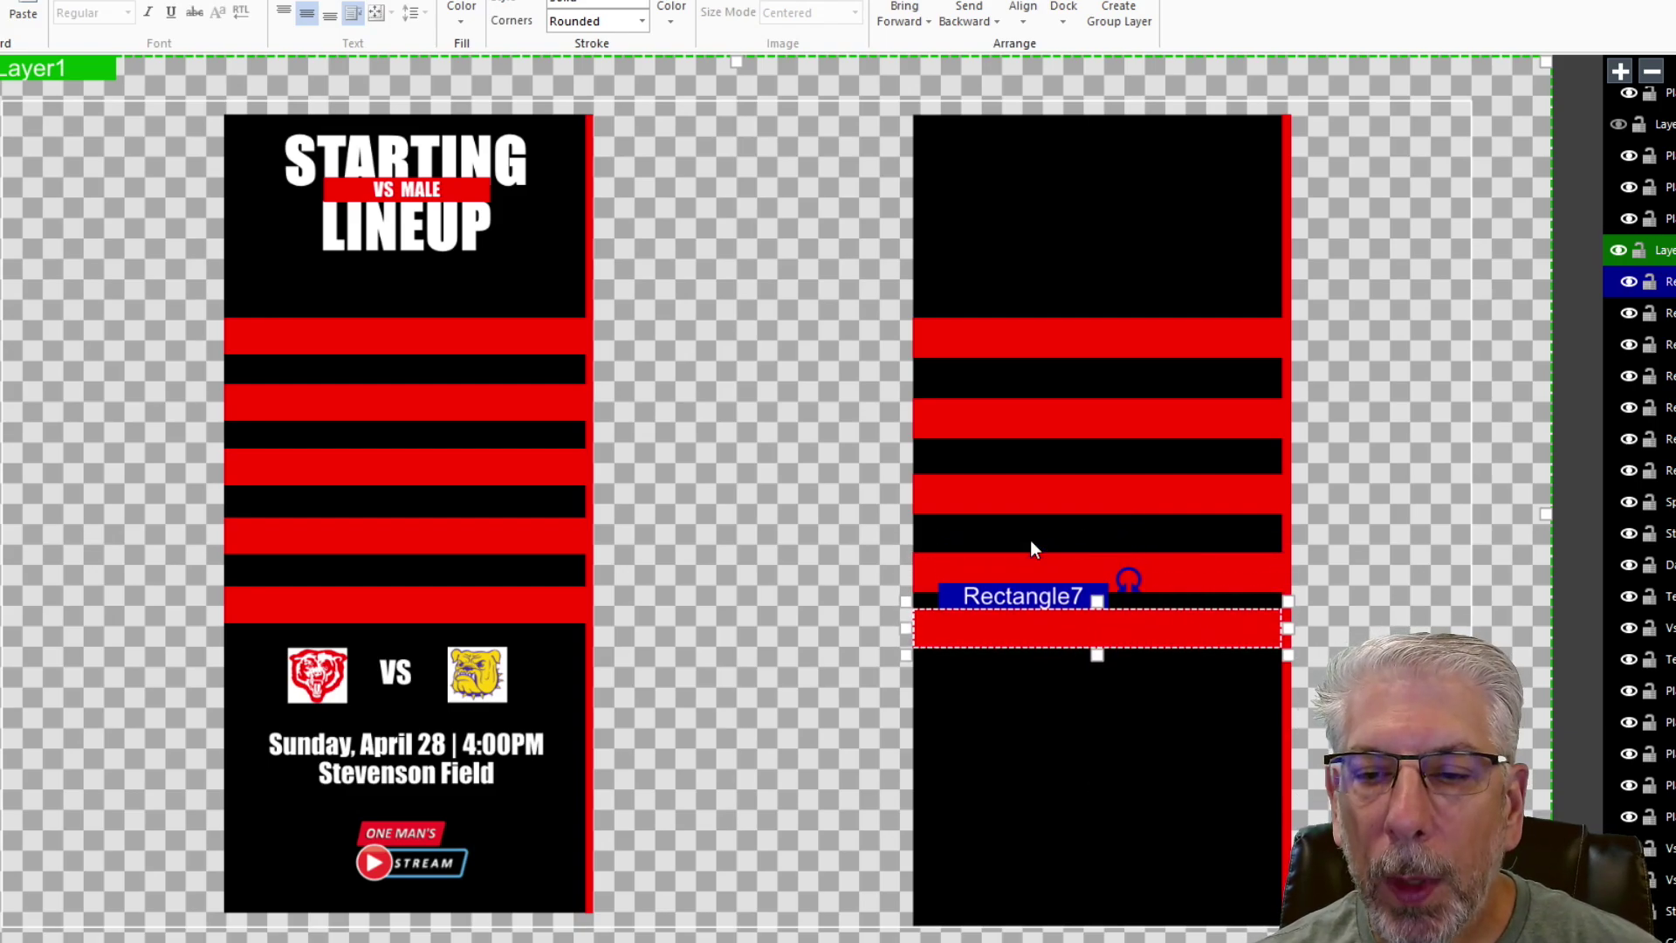
key("Down")
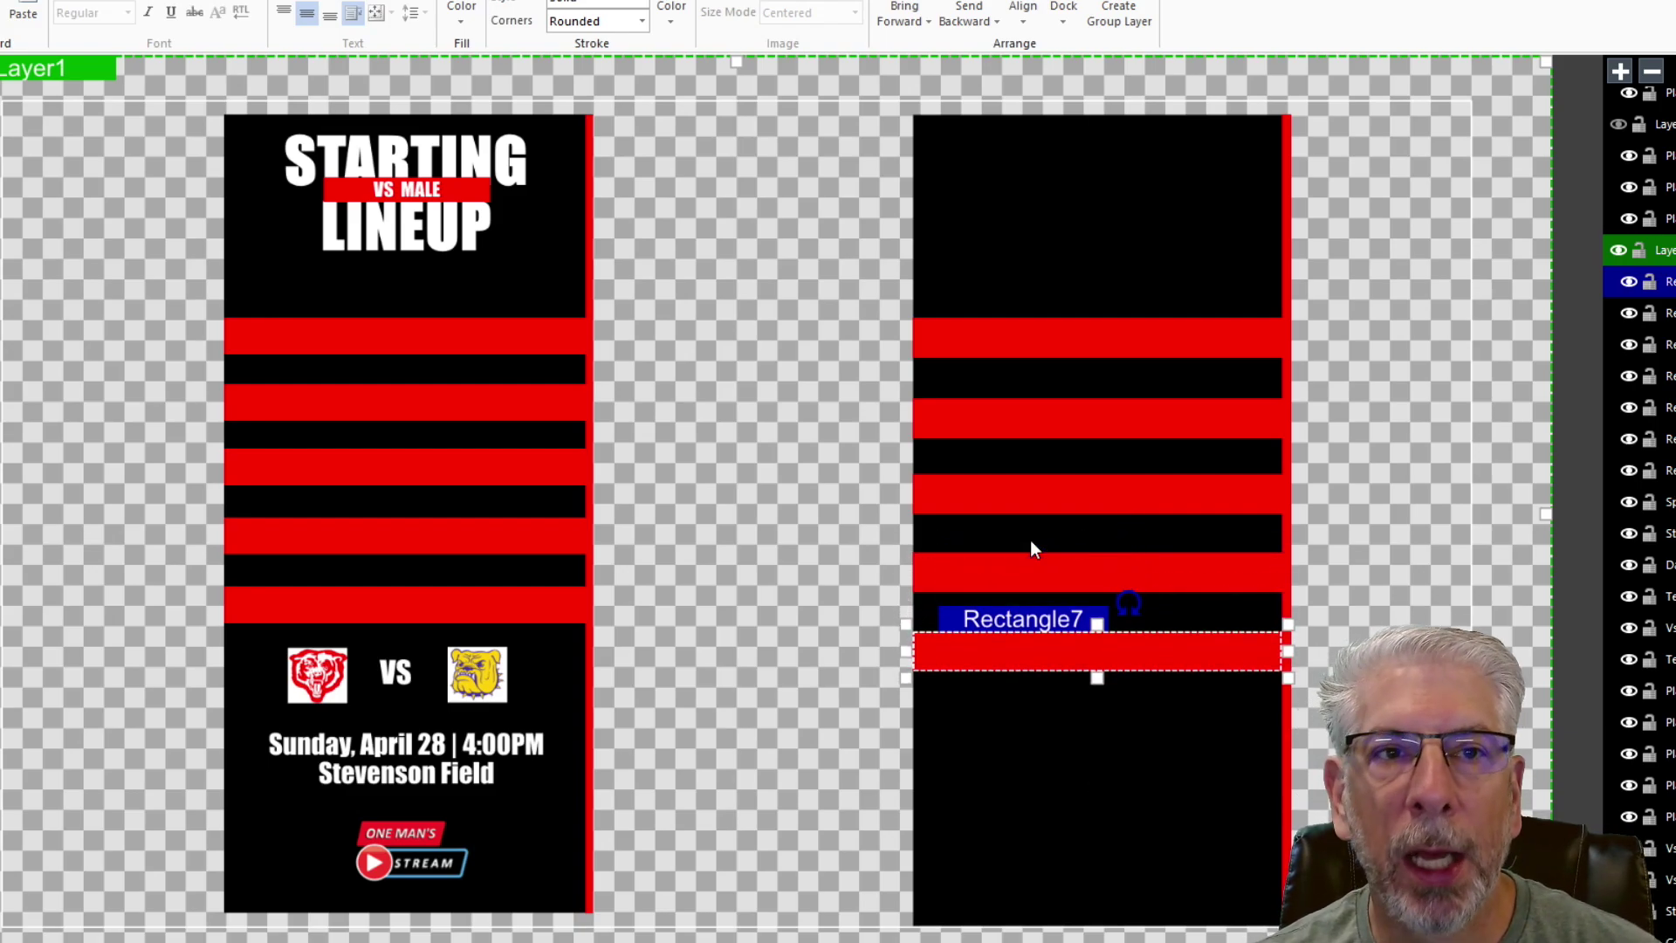
left_click(1376, 232)
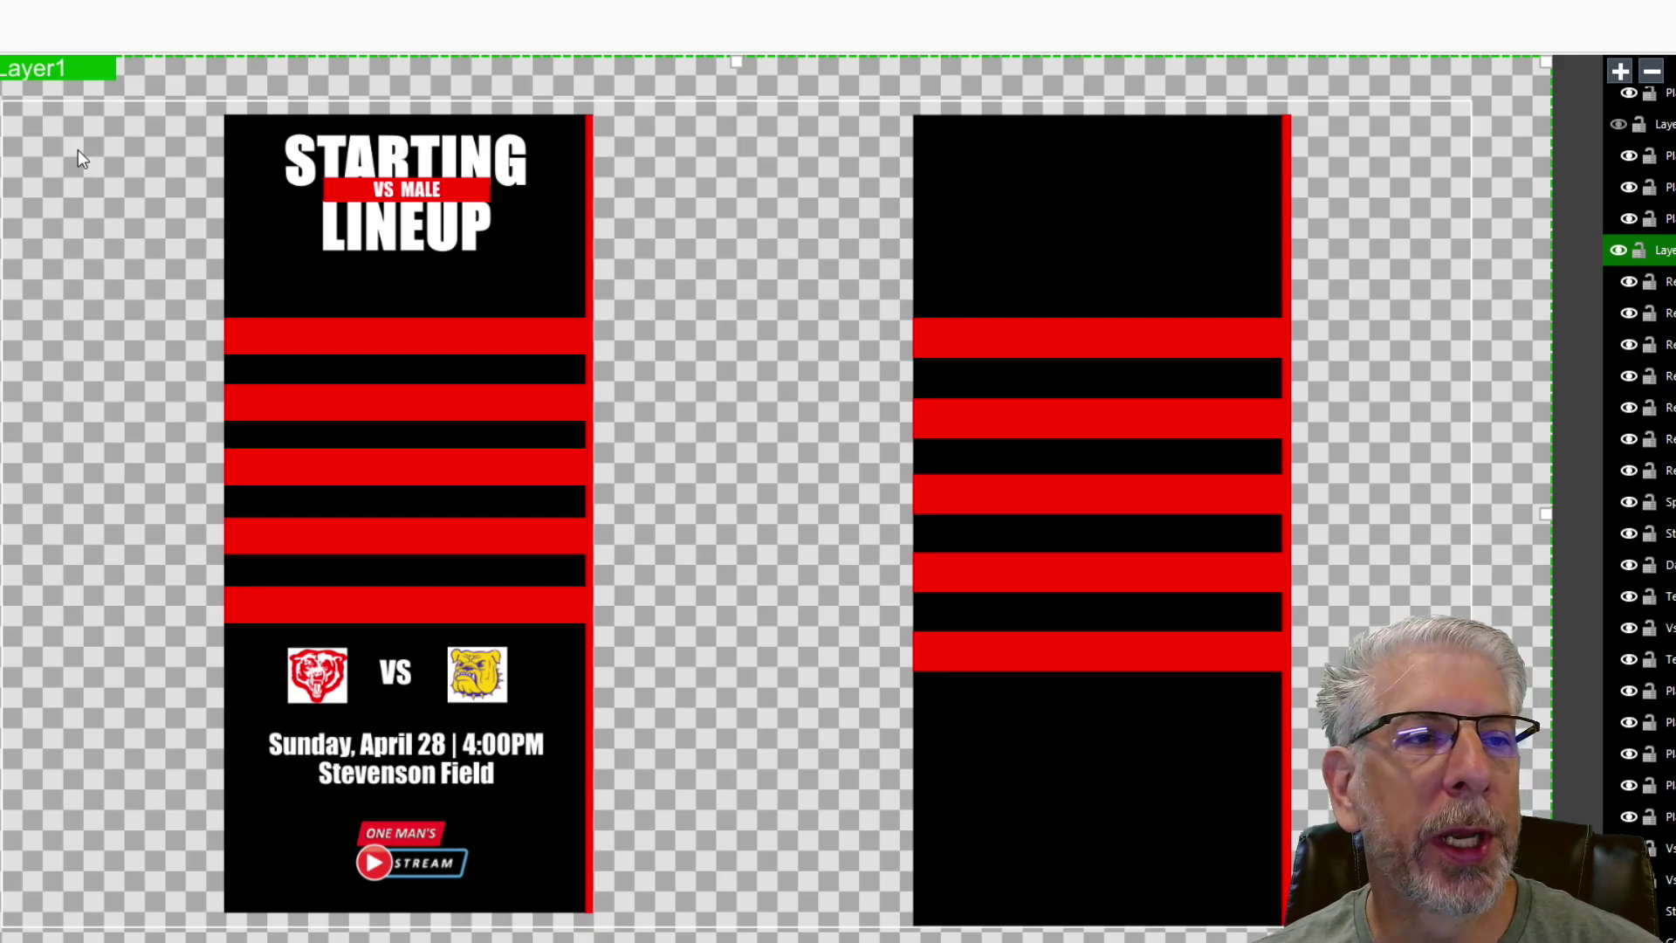
- Drag out TextBlock1 across the top of the black panel
mouse_move(7, 227)
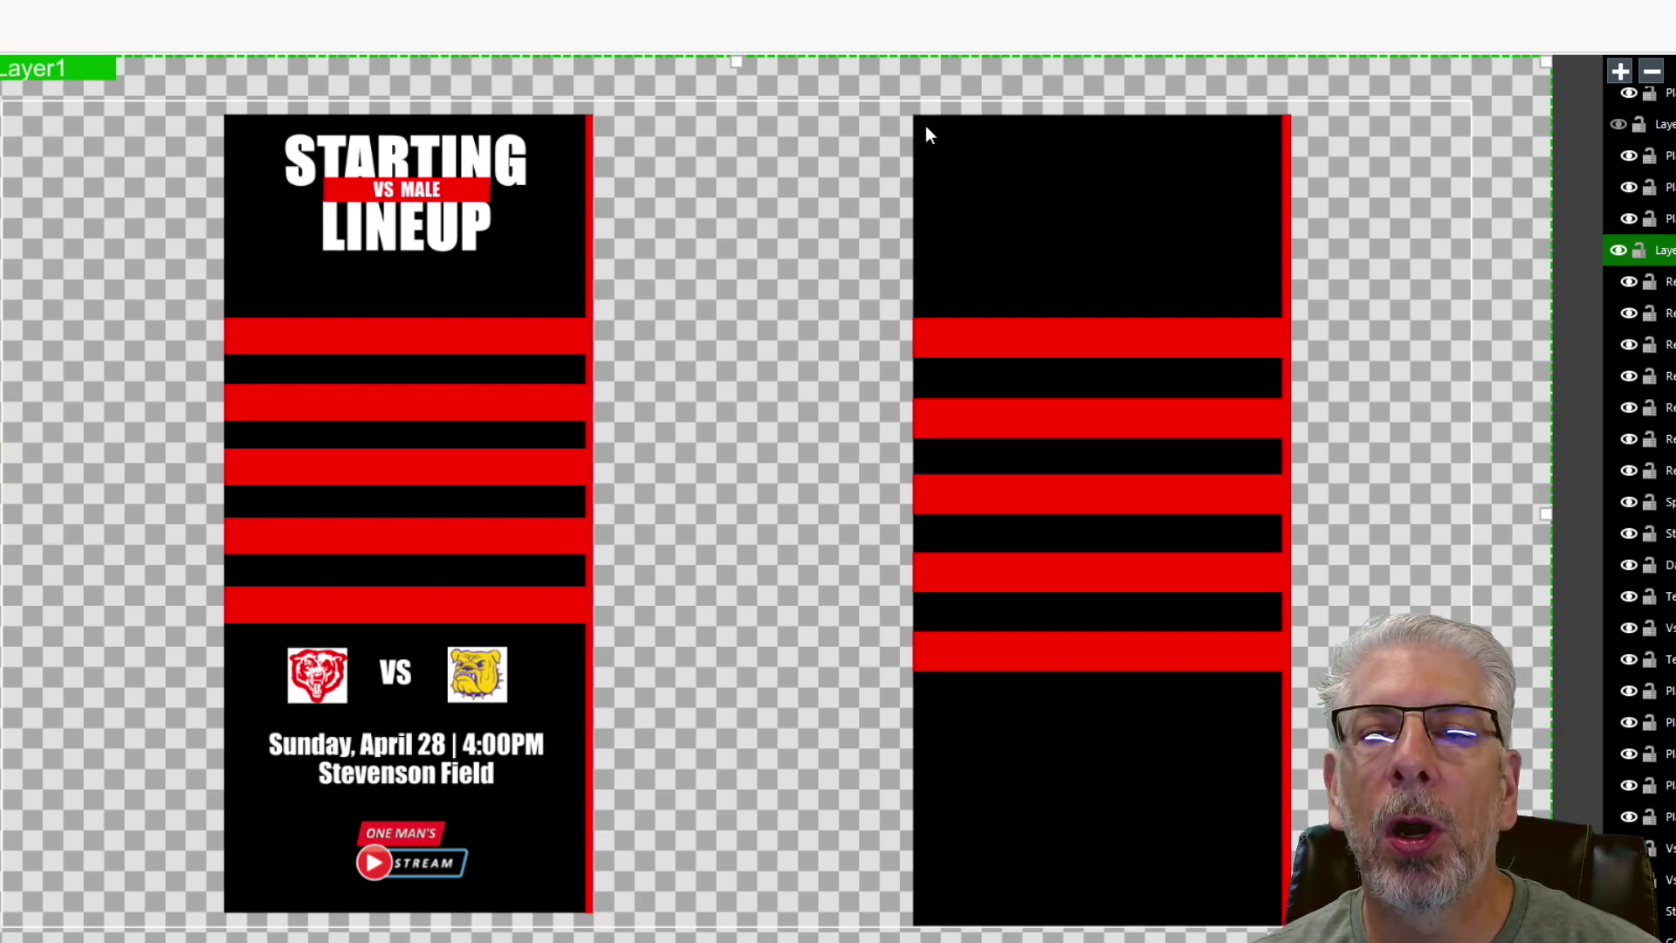
left_click_drag(929, 126, 1278, 254)
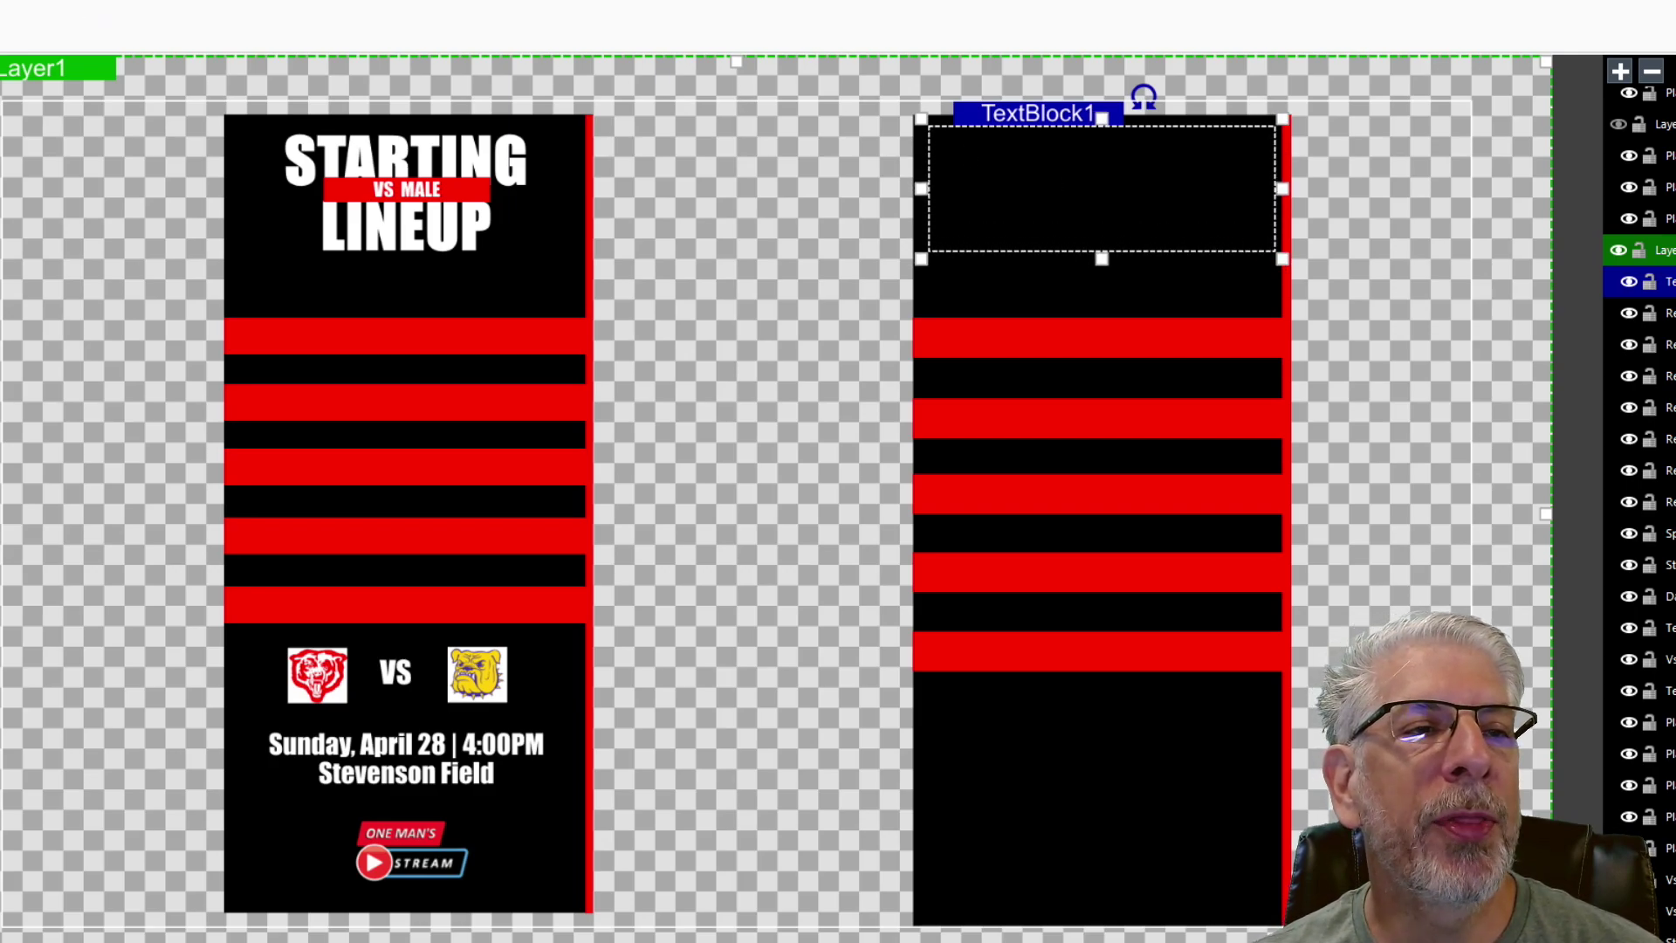
- Set the new text block's font to Impact Condensed
left_click(206, 2)
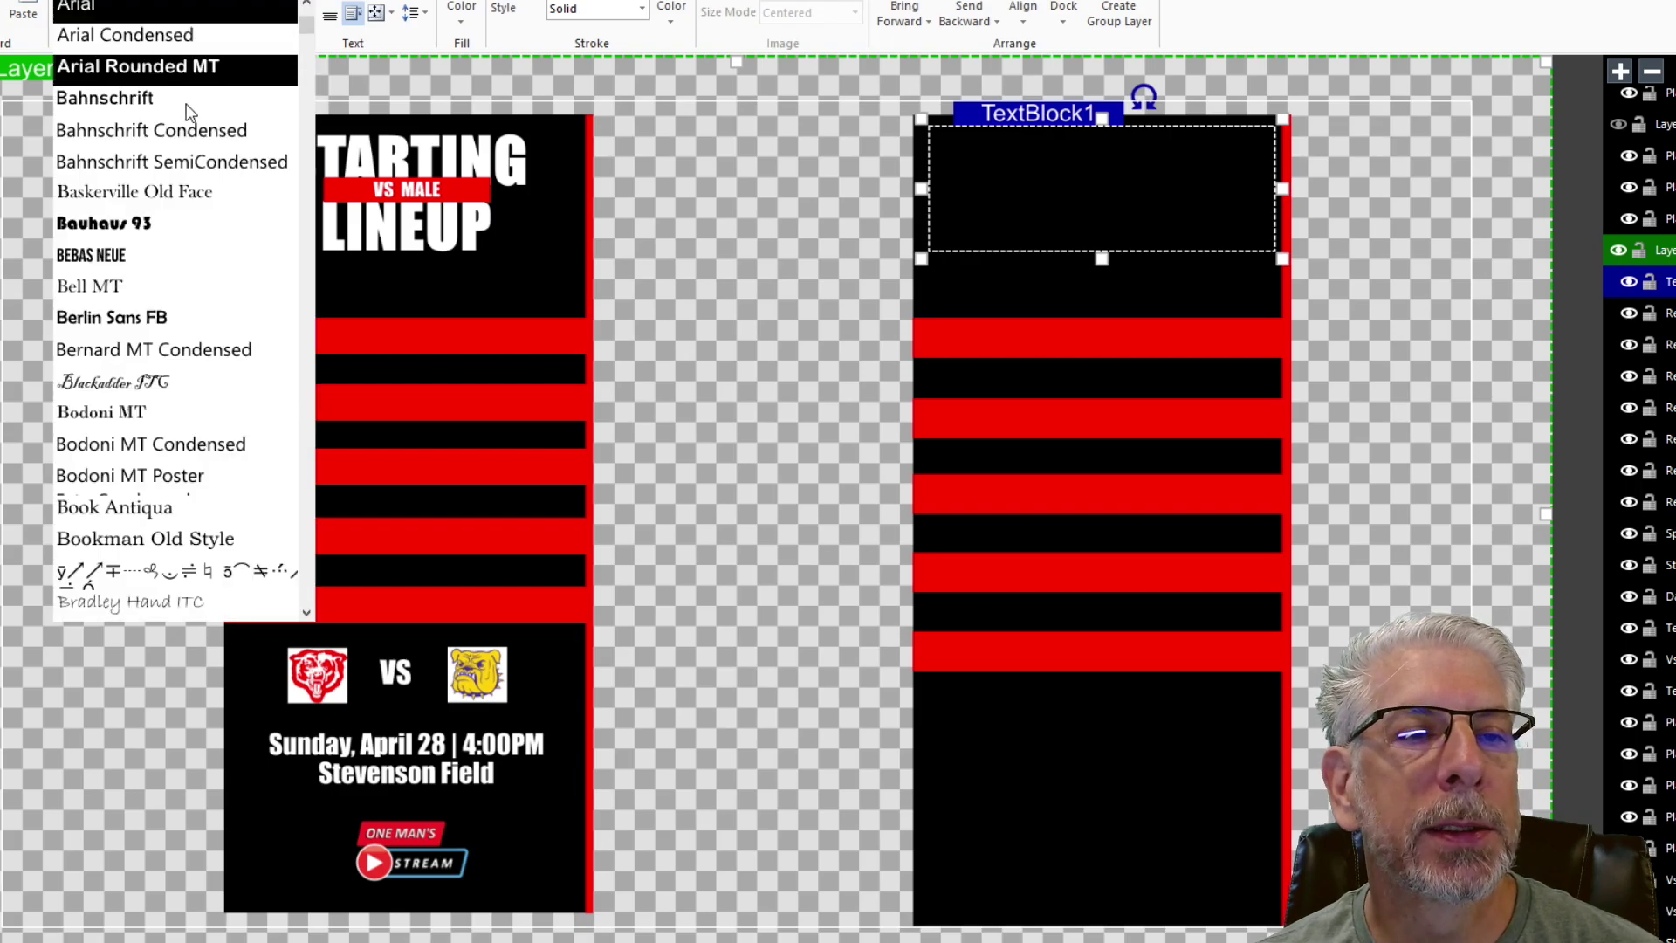
scroll(197, 229, "down", 12)
scroll(198, 229, "down", 10)
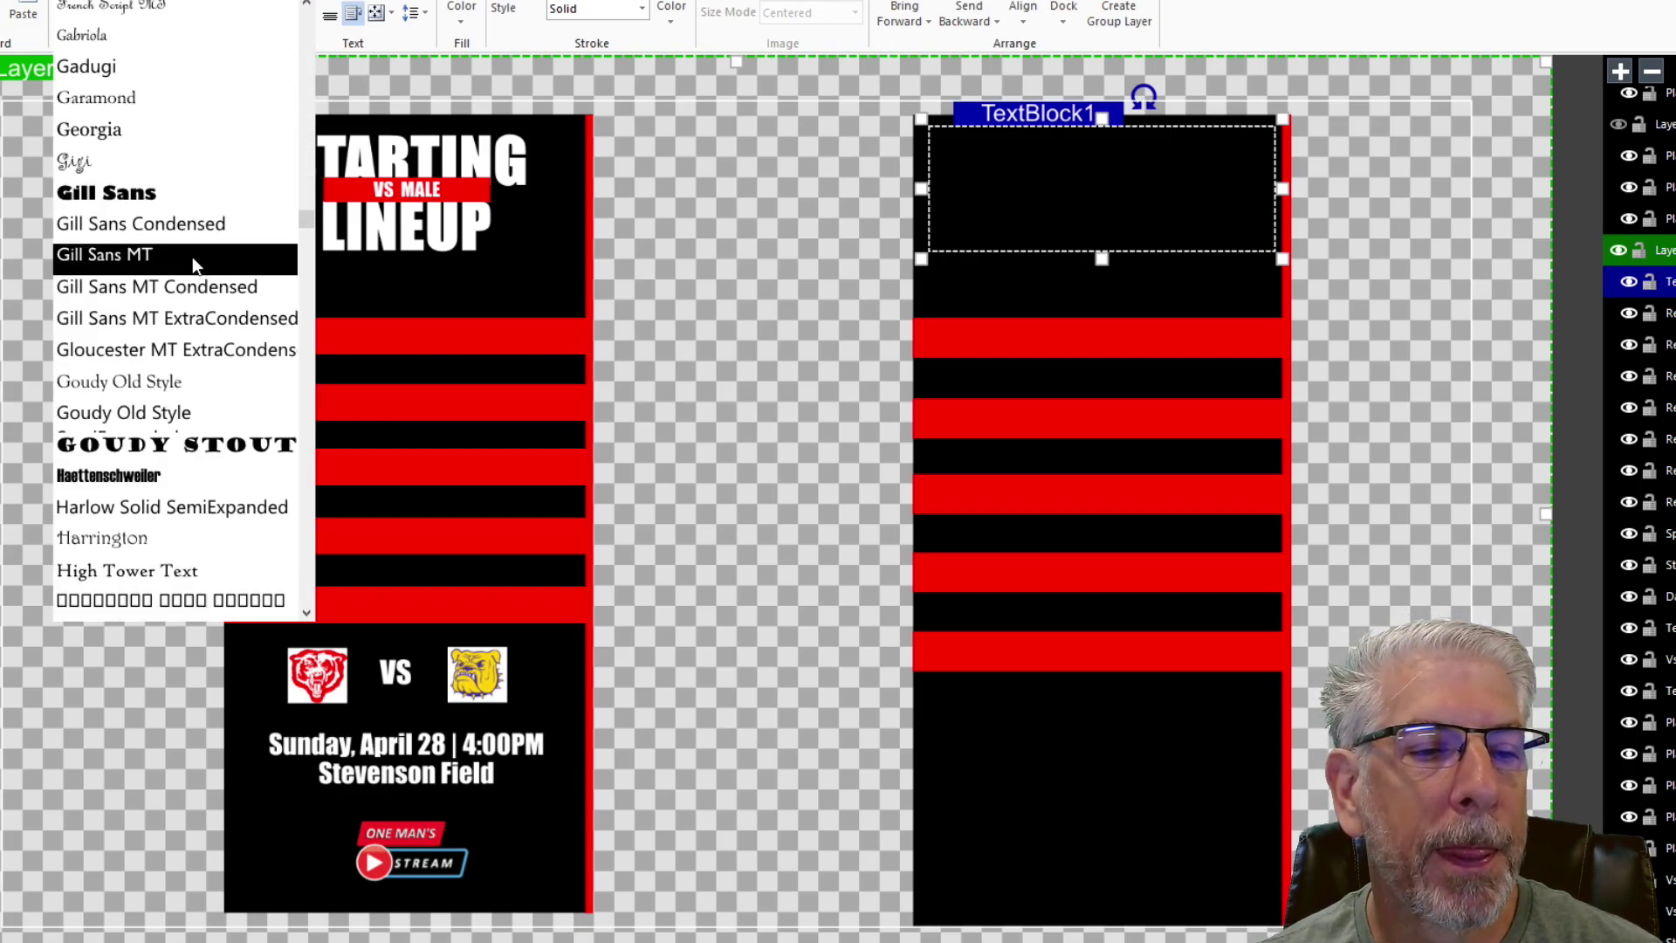
left_click(162, 384)
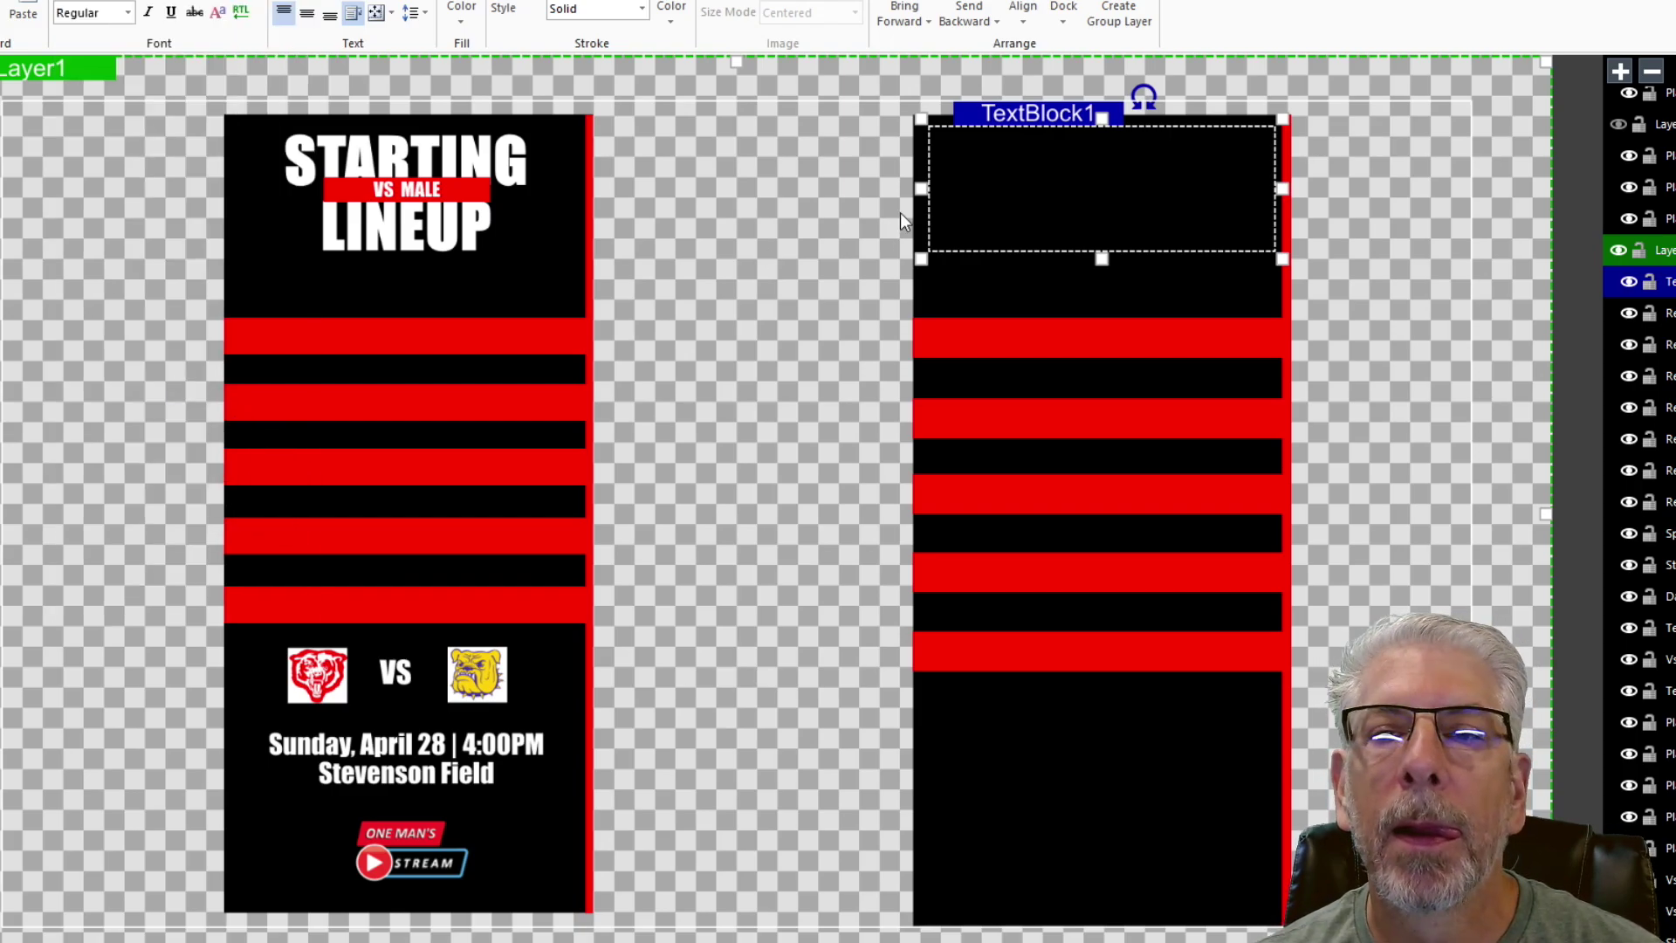
- Type STARTING and LINEUP on two lines in white, then select the text
left_click(1092, 150)
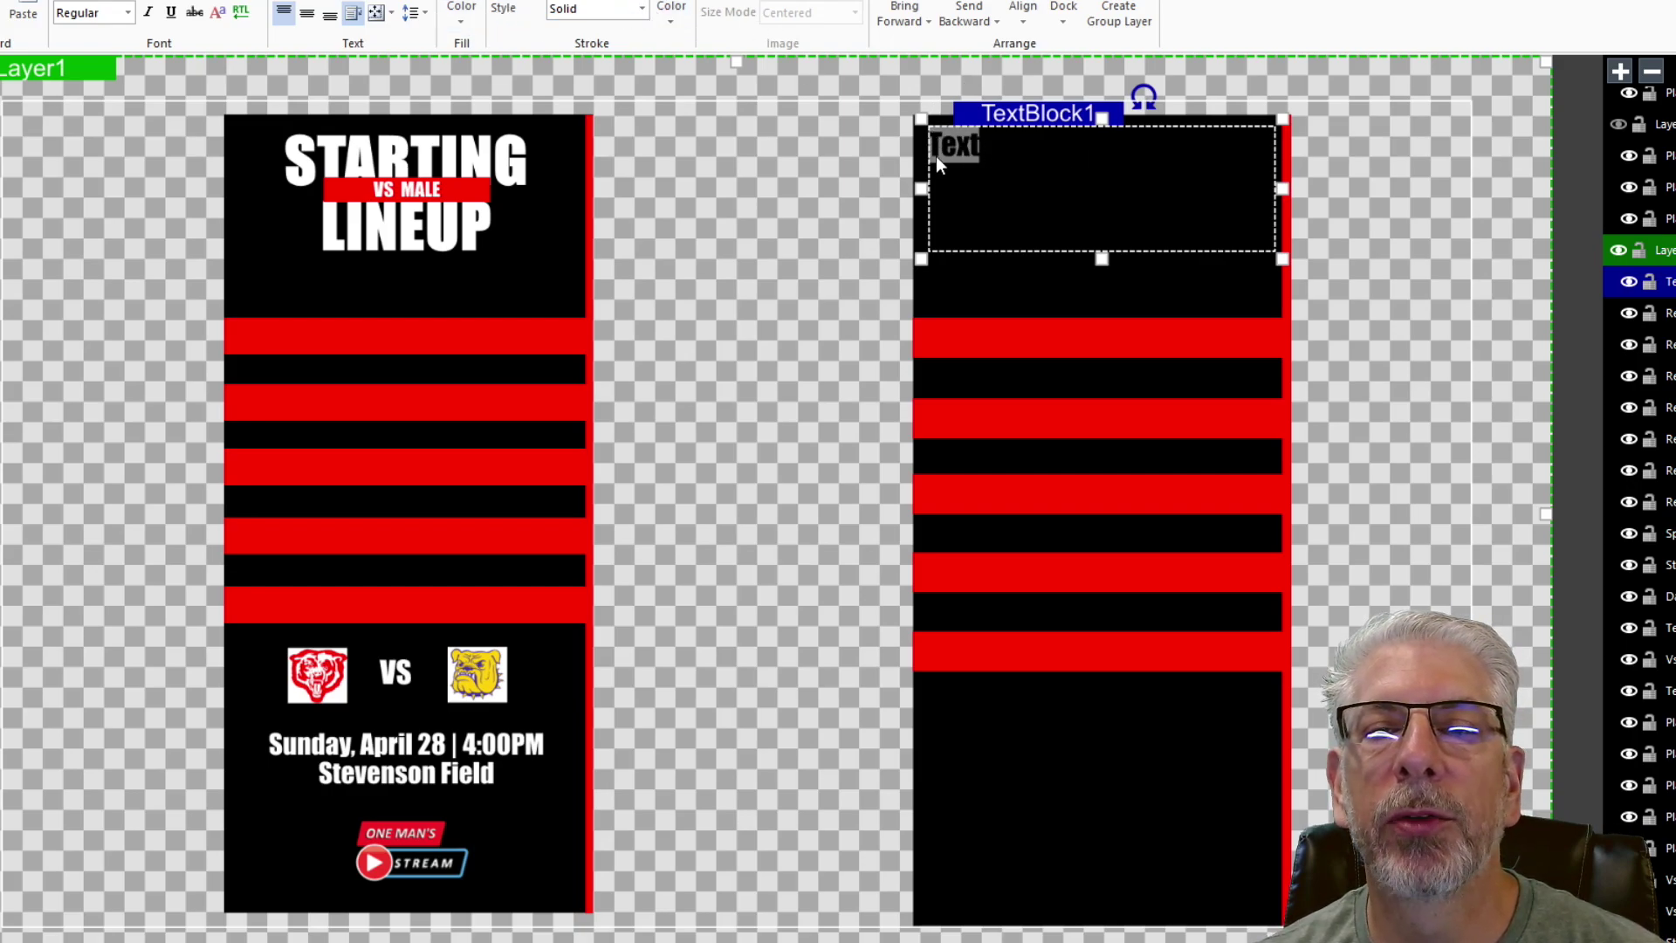
left_click(468, 28)
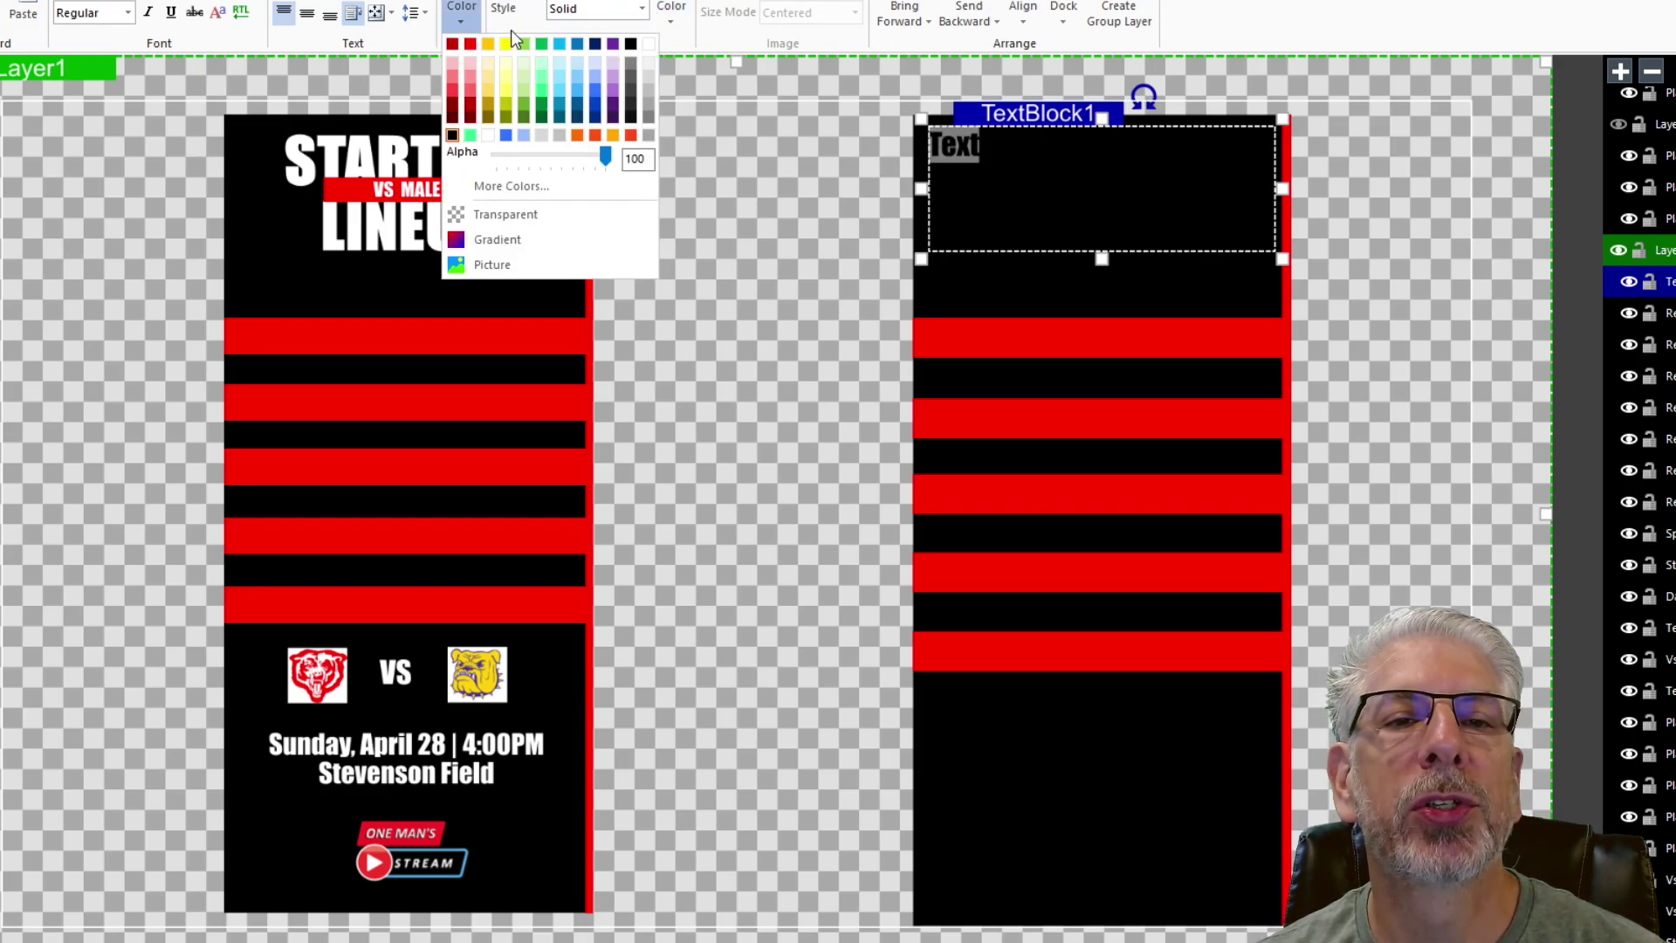
left_click(649, 44)
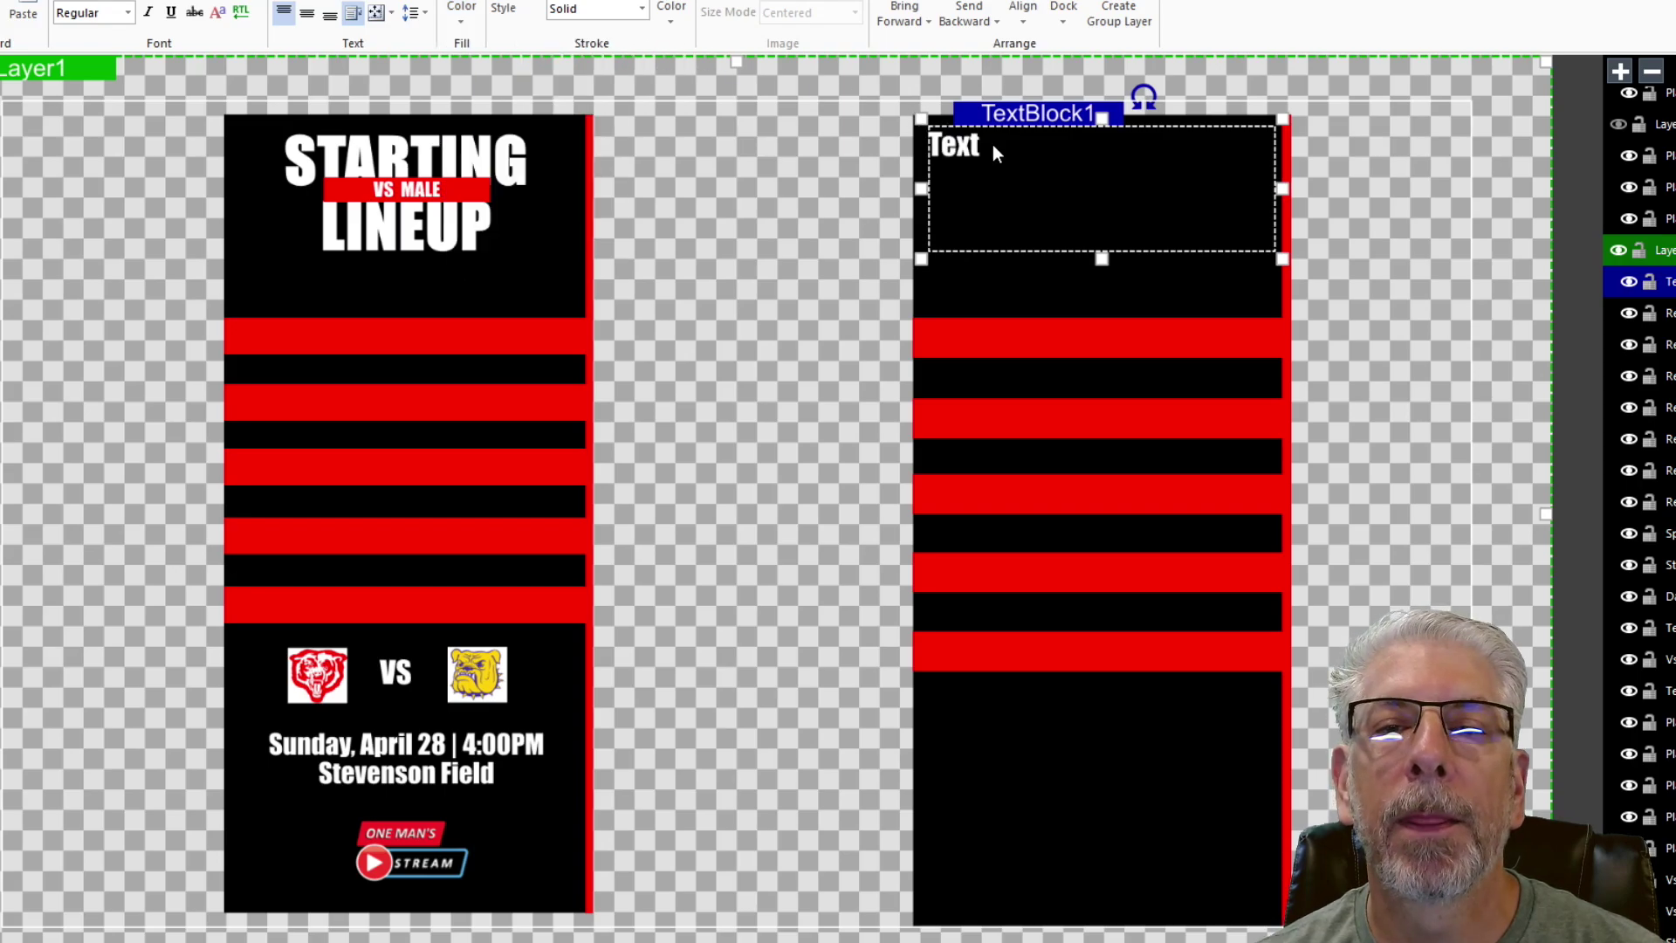
type("START")
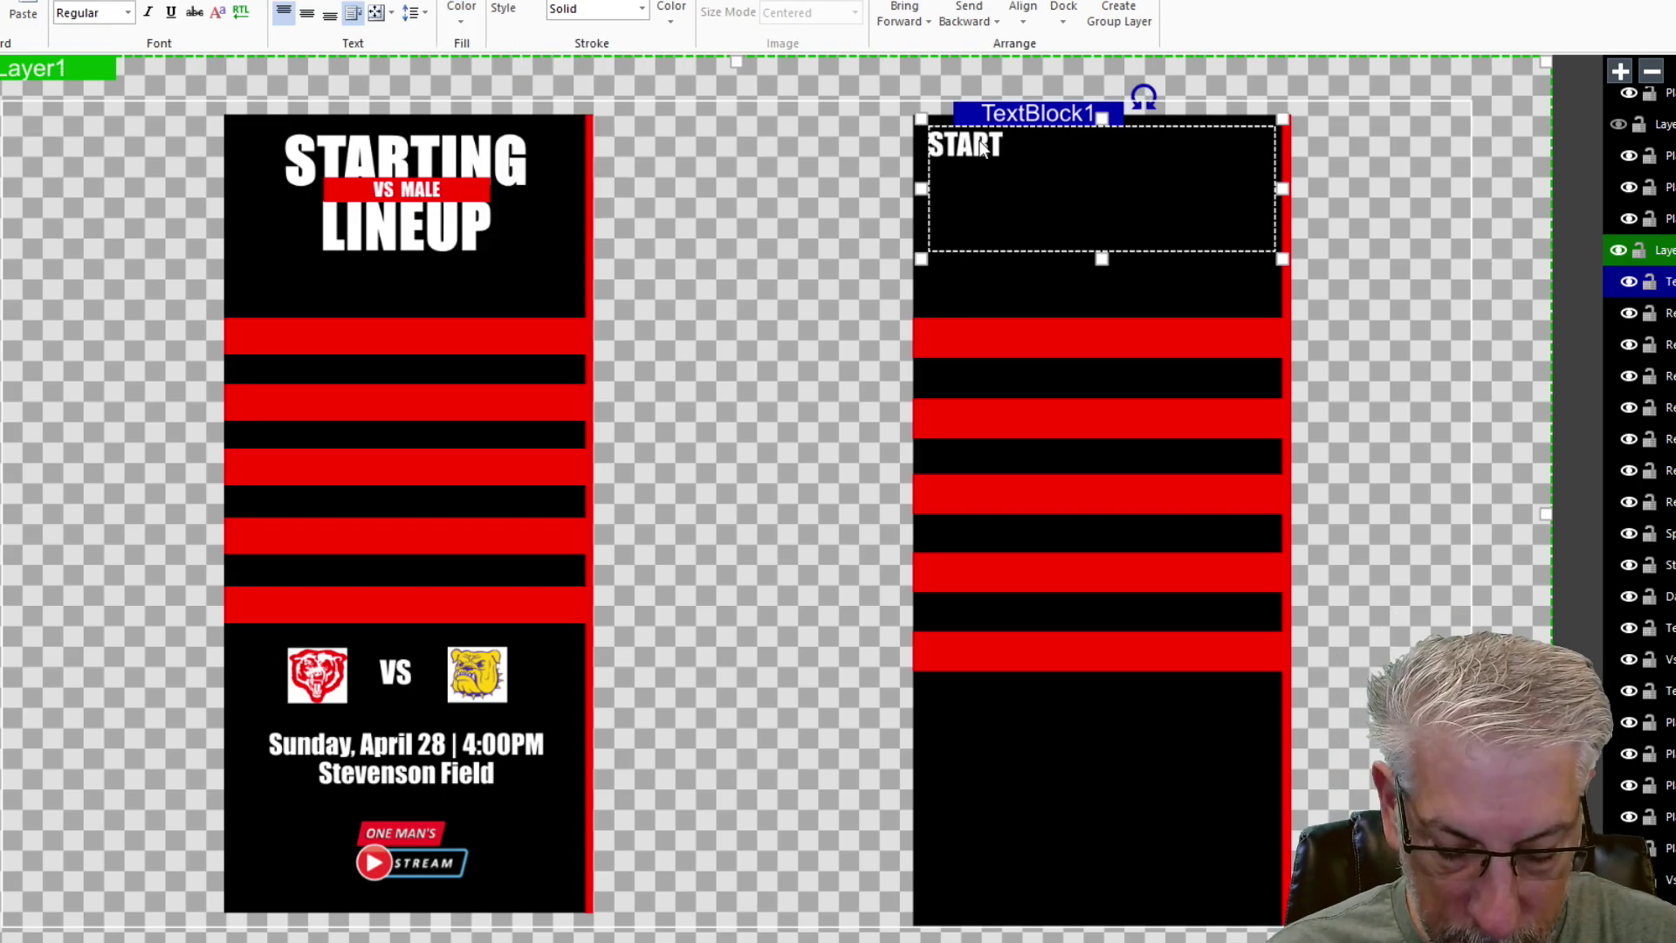
type("ING")
key("Return")
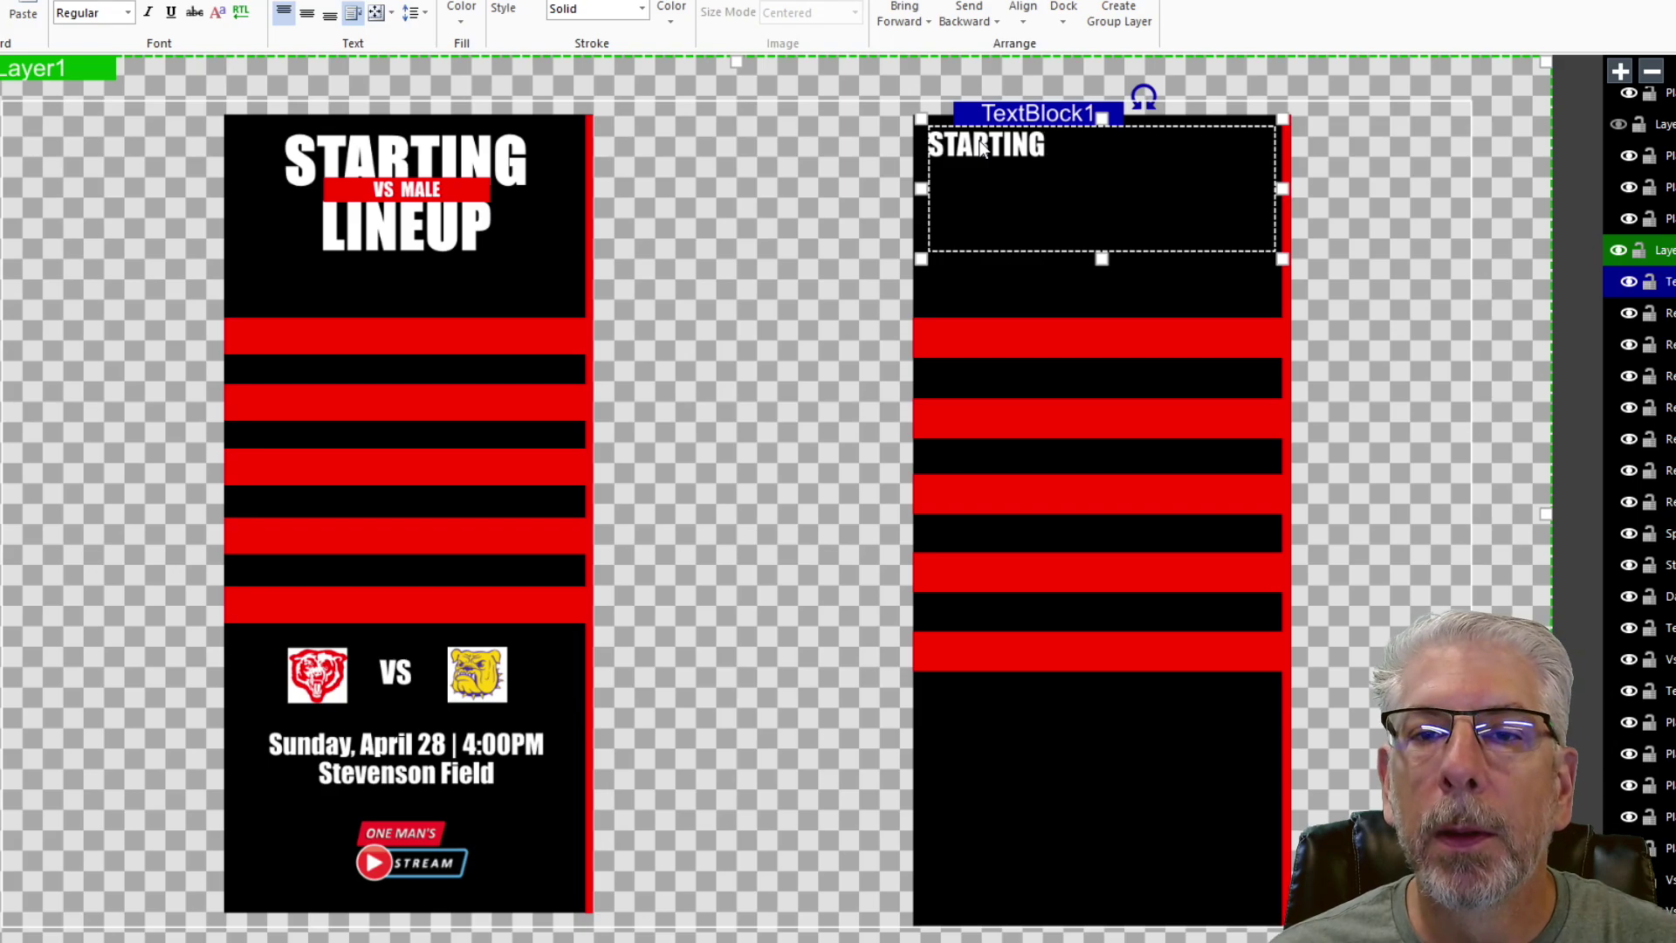
type("LINEUP")
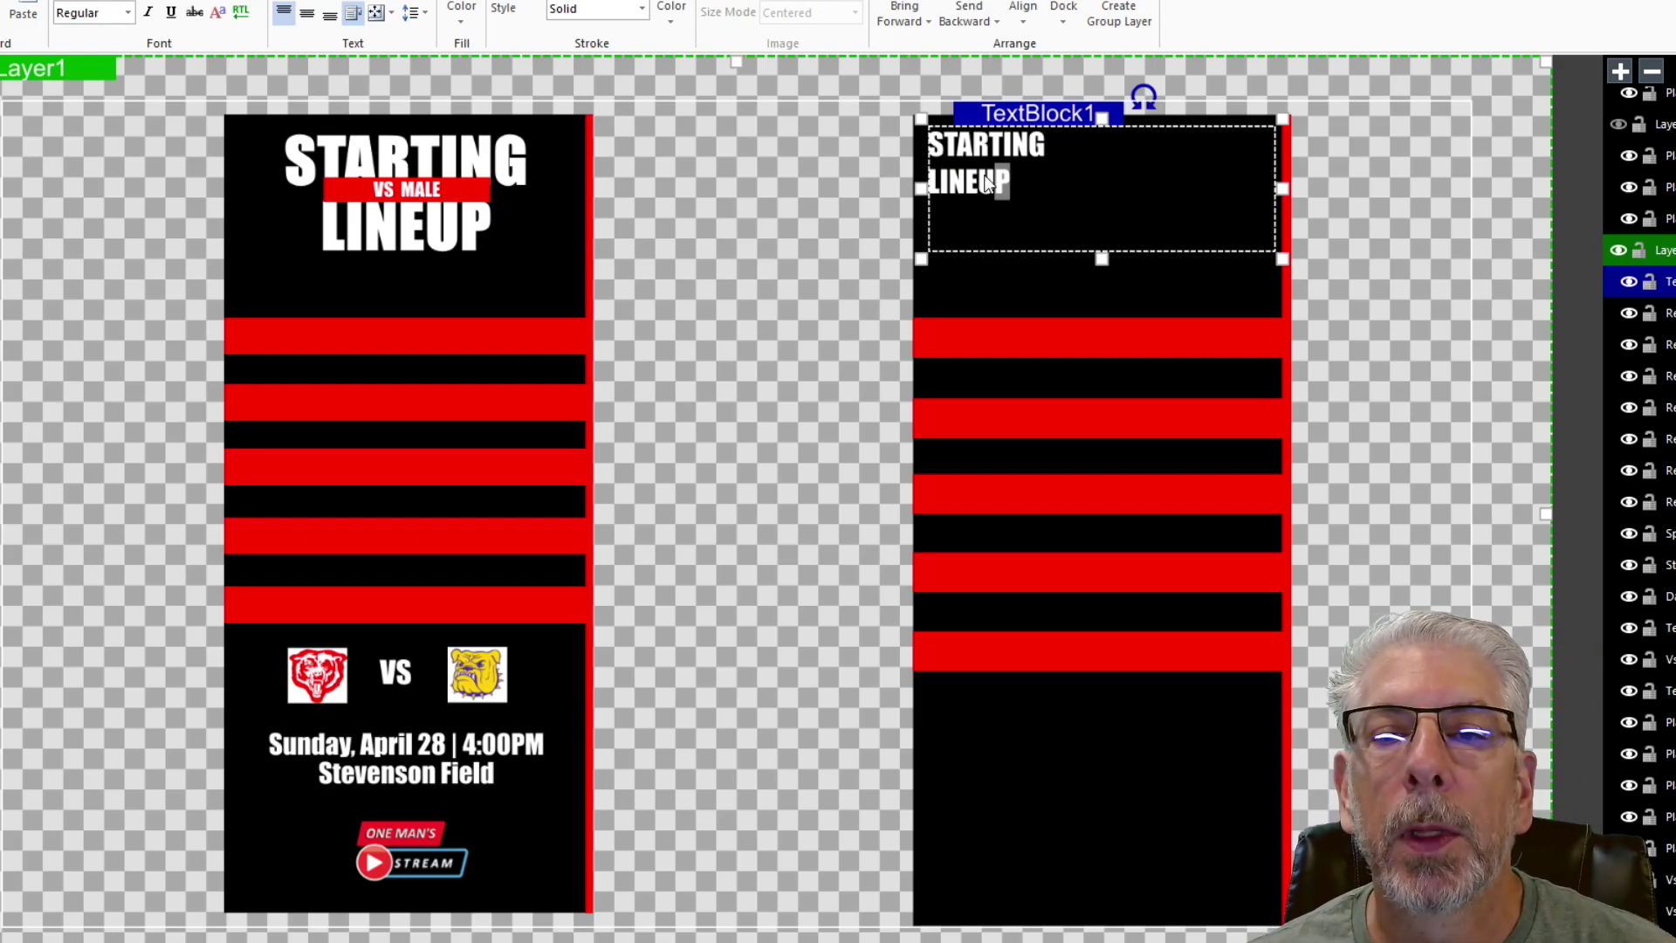
left_click_drag(987, 181, 924, 150)
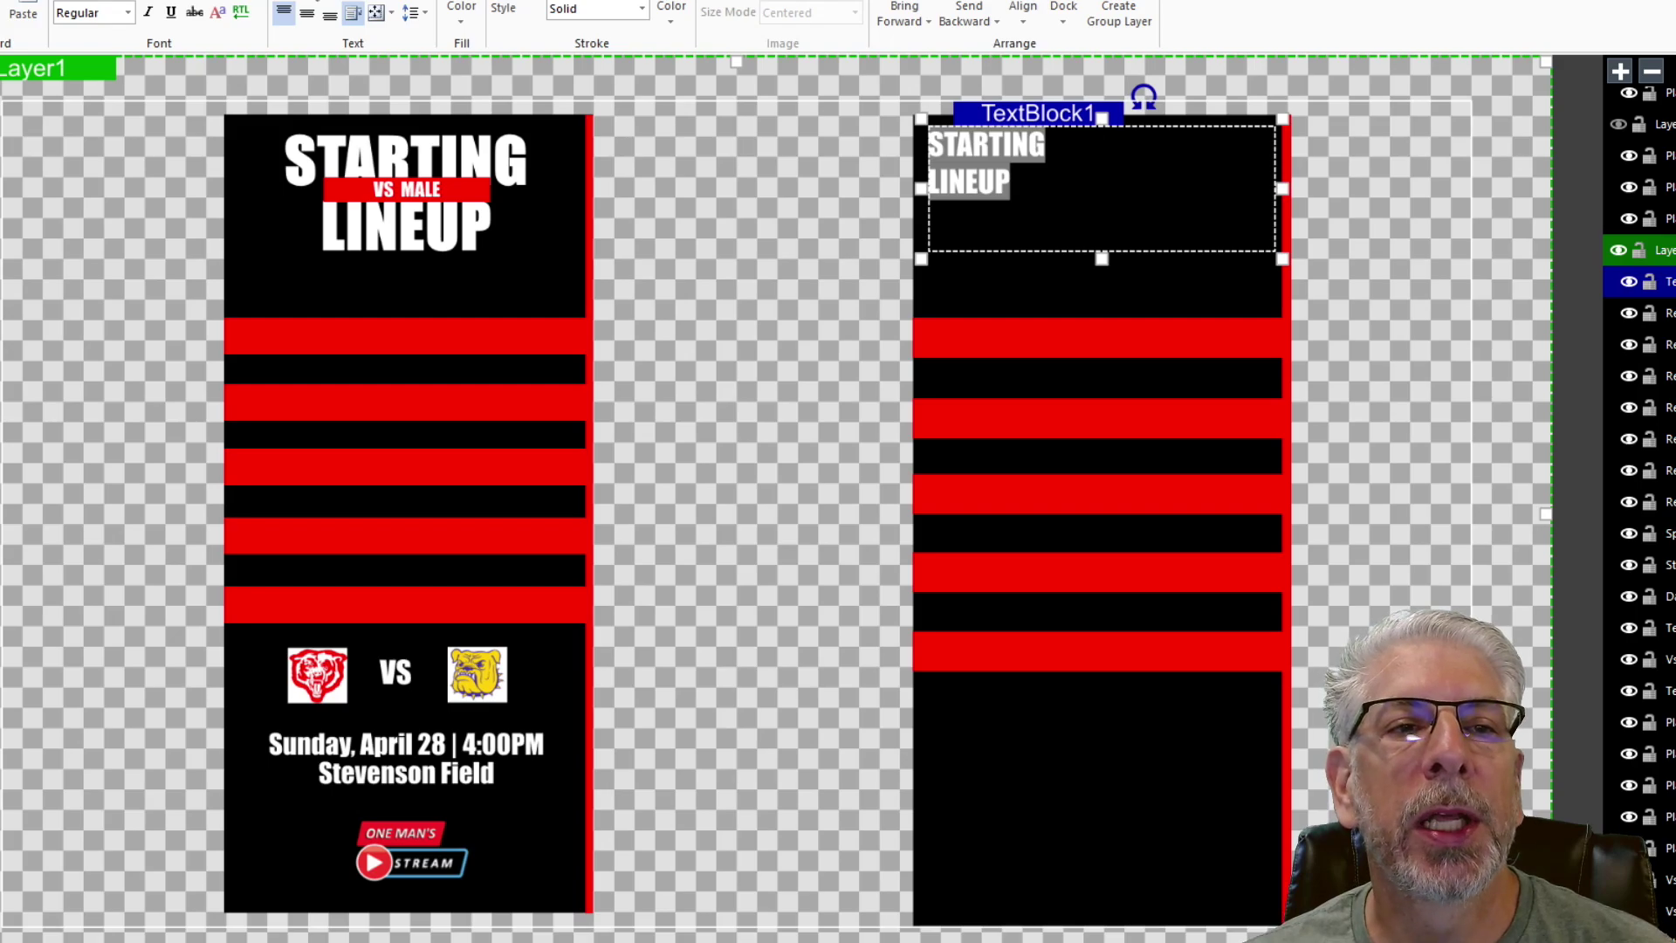
- Centre the title horizontally and vertically and enlarge it to size 72
key("ctrl+e")
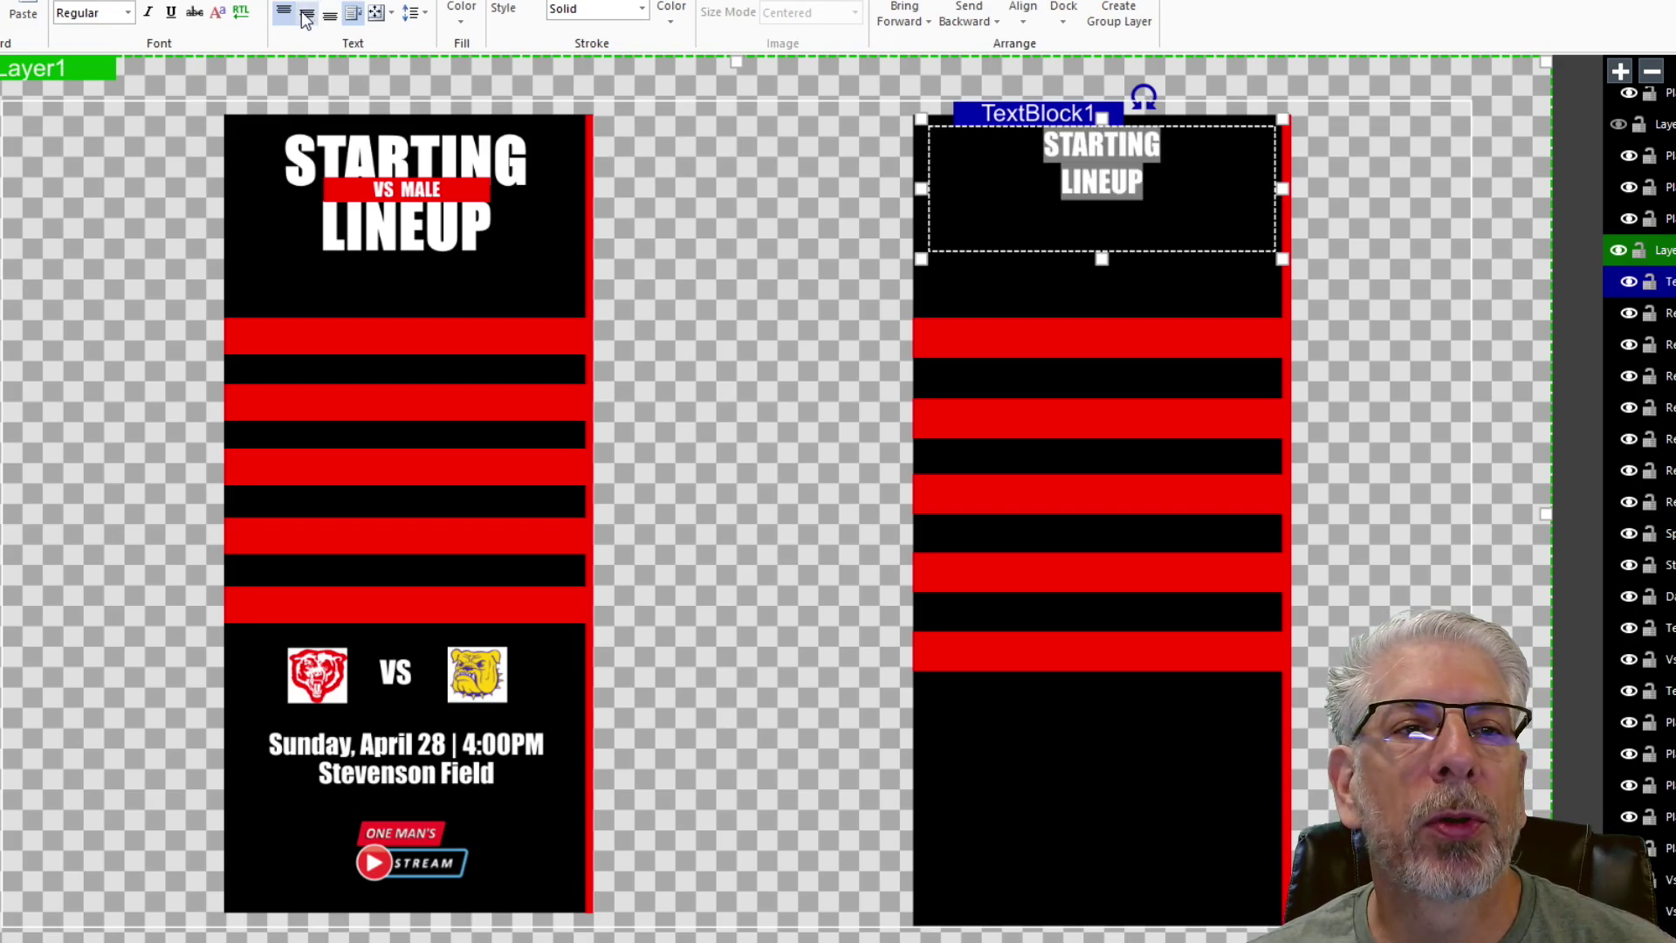
left_click(308, 12)
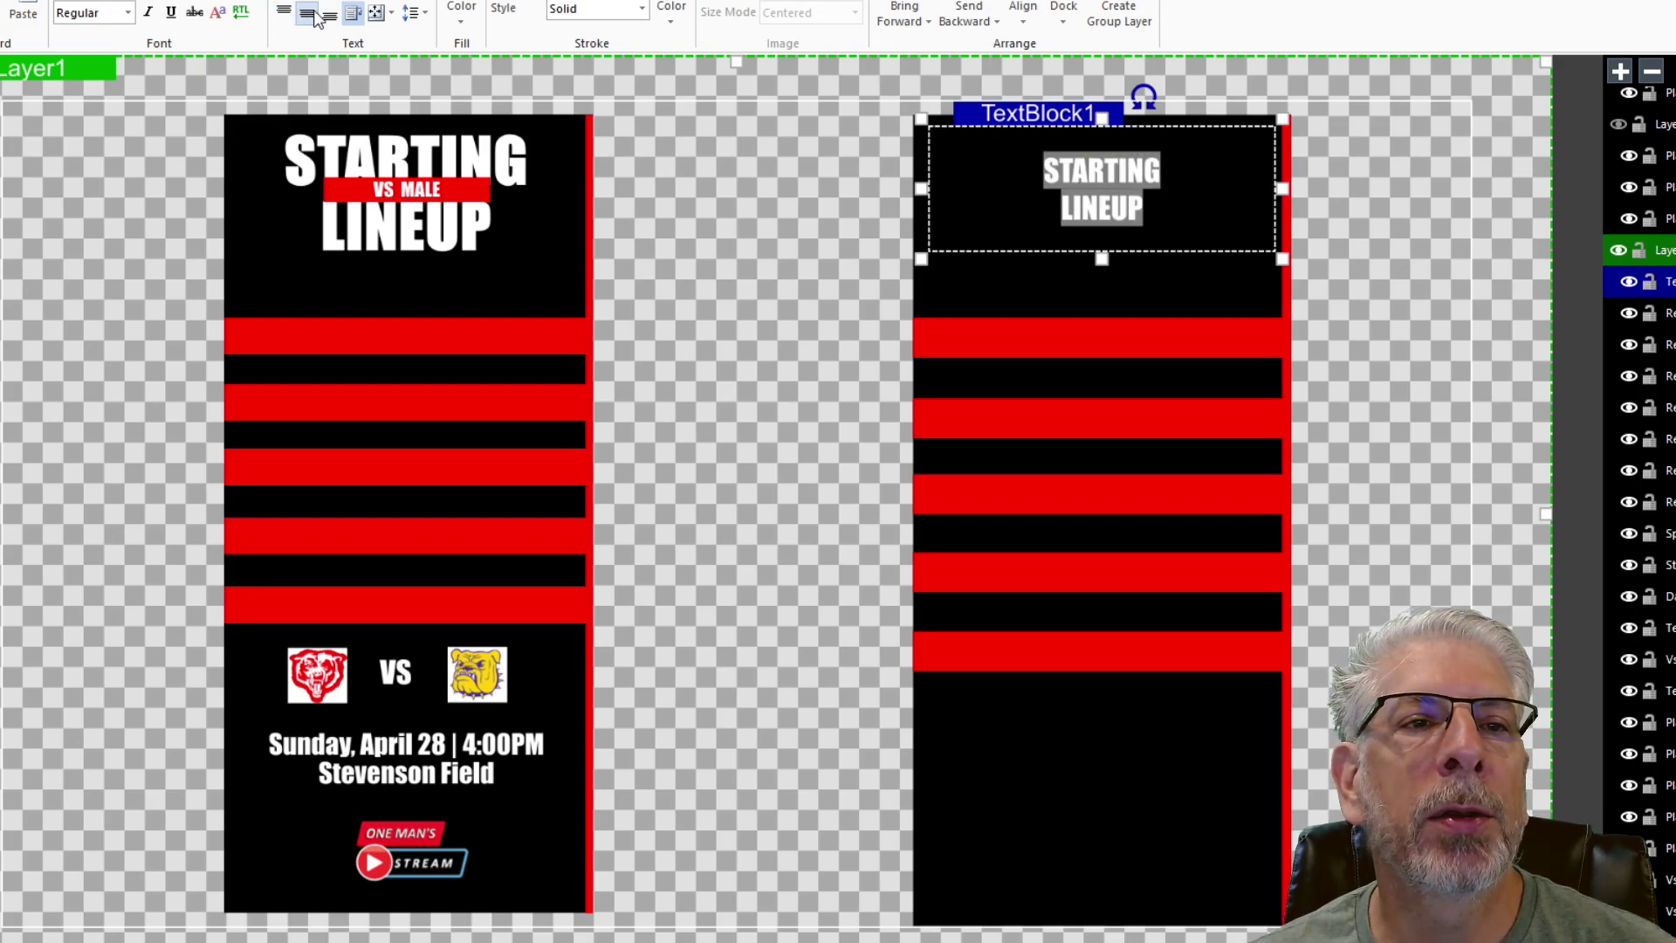
left_click(254, 12)
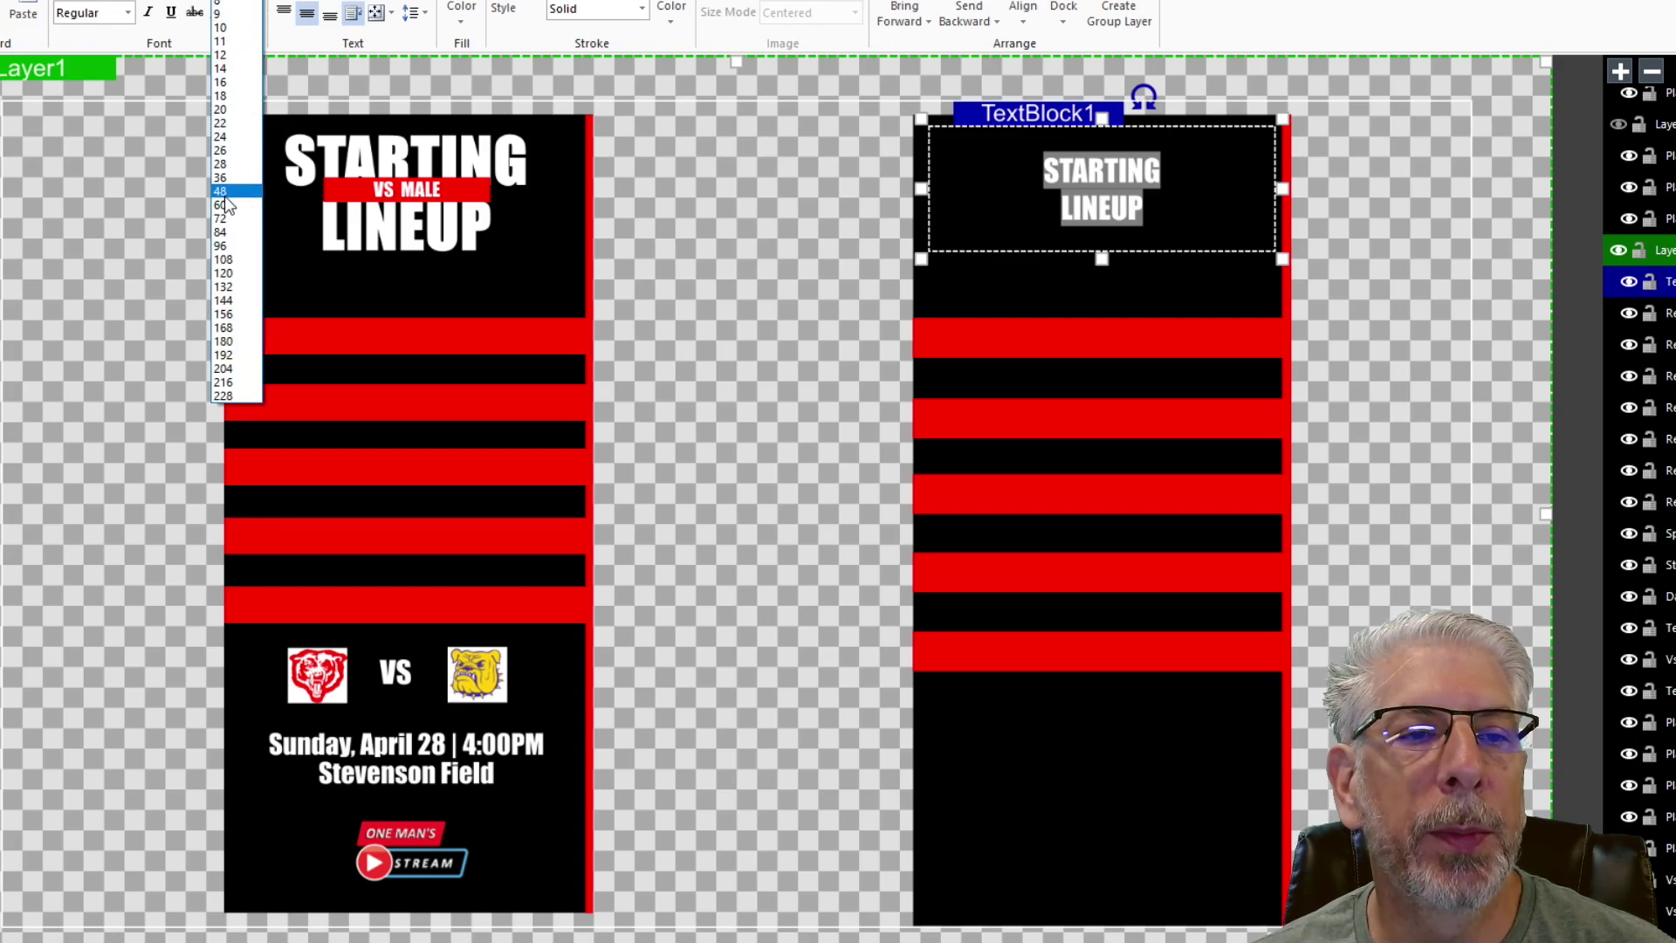
left_click(225, 197)
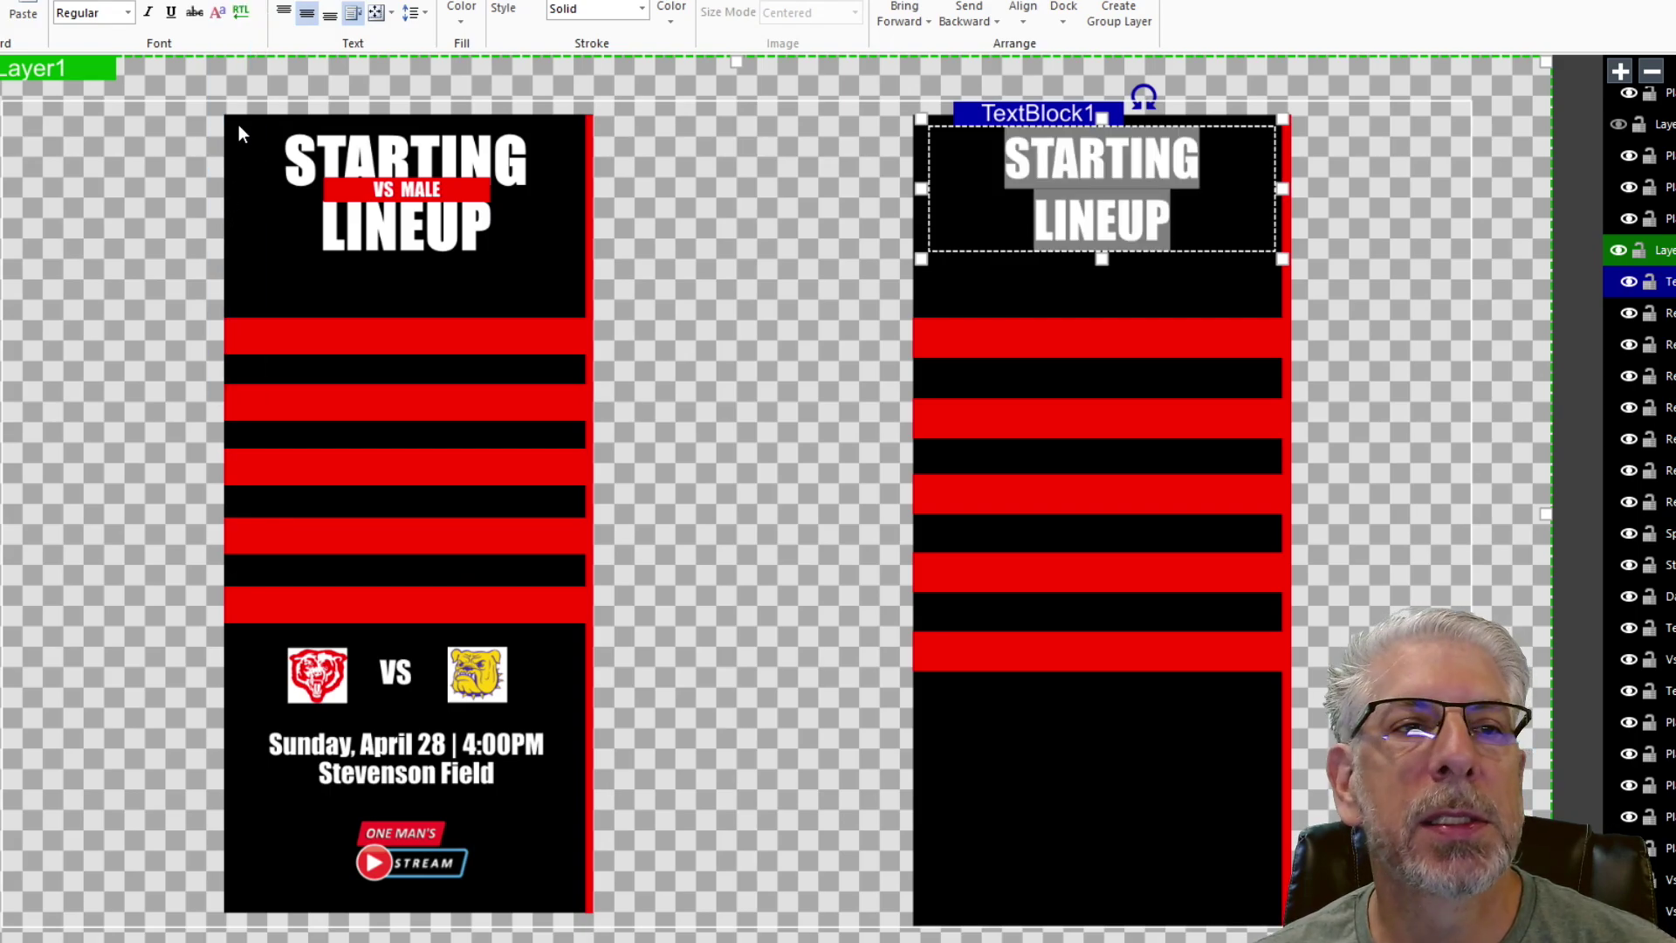
left_click(253, 12)
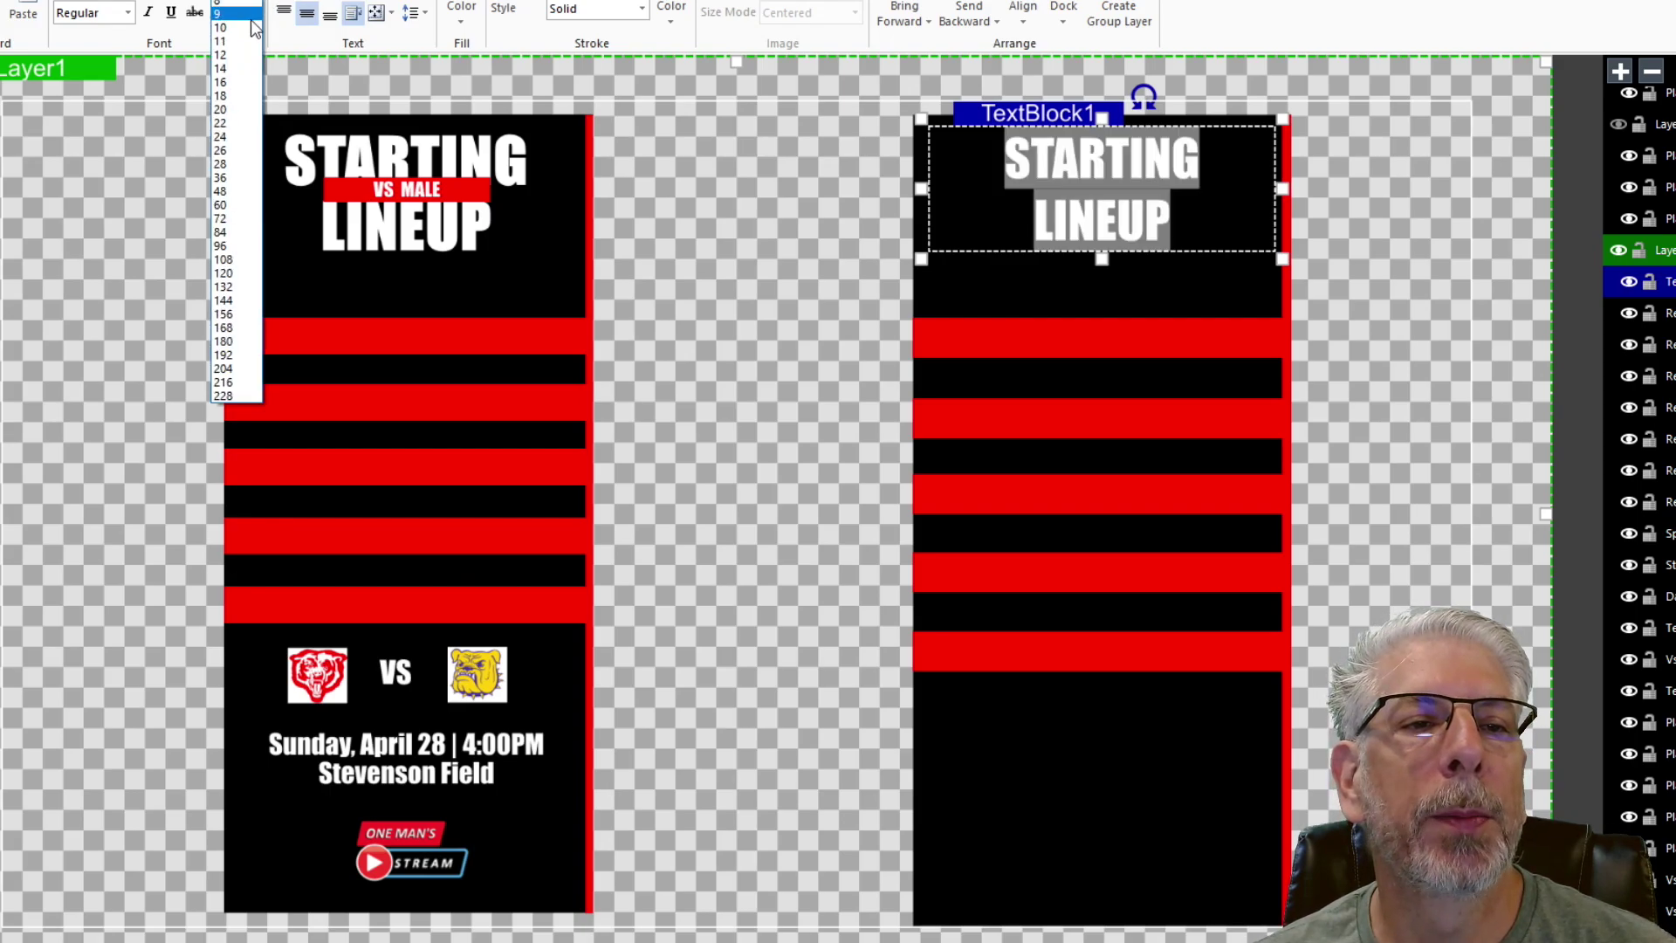
left_click(241, 218)
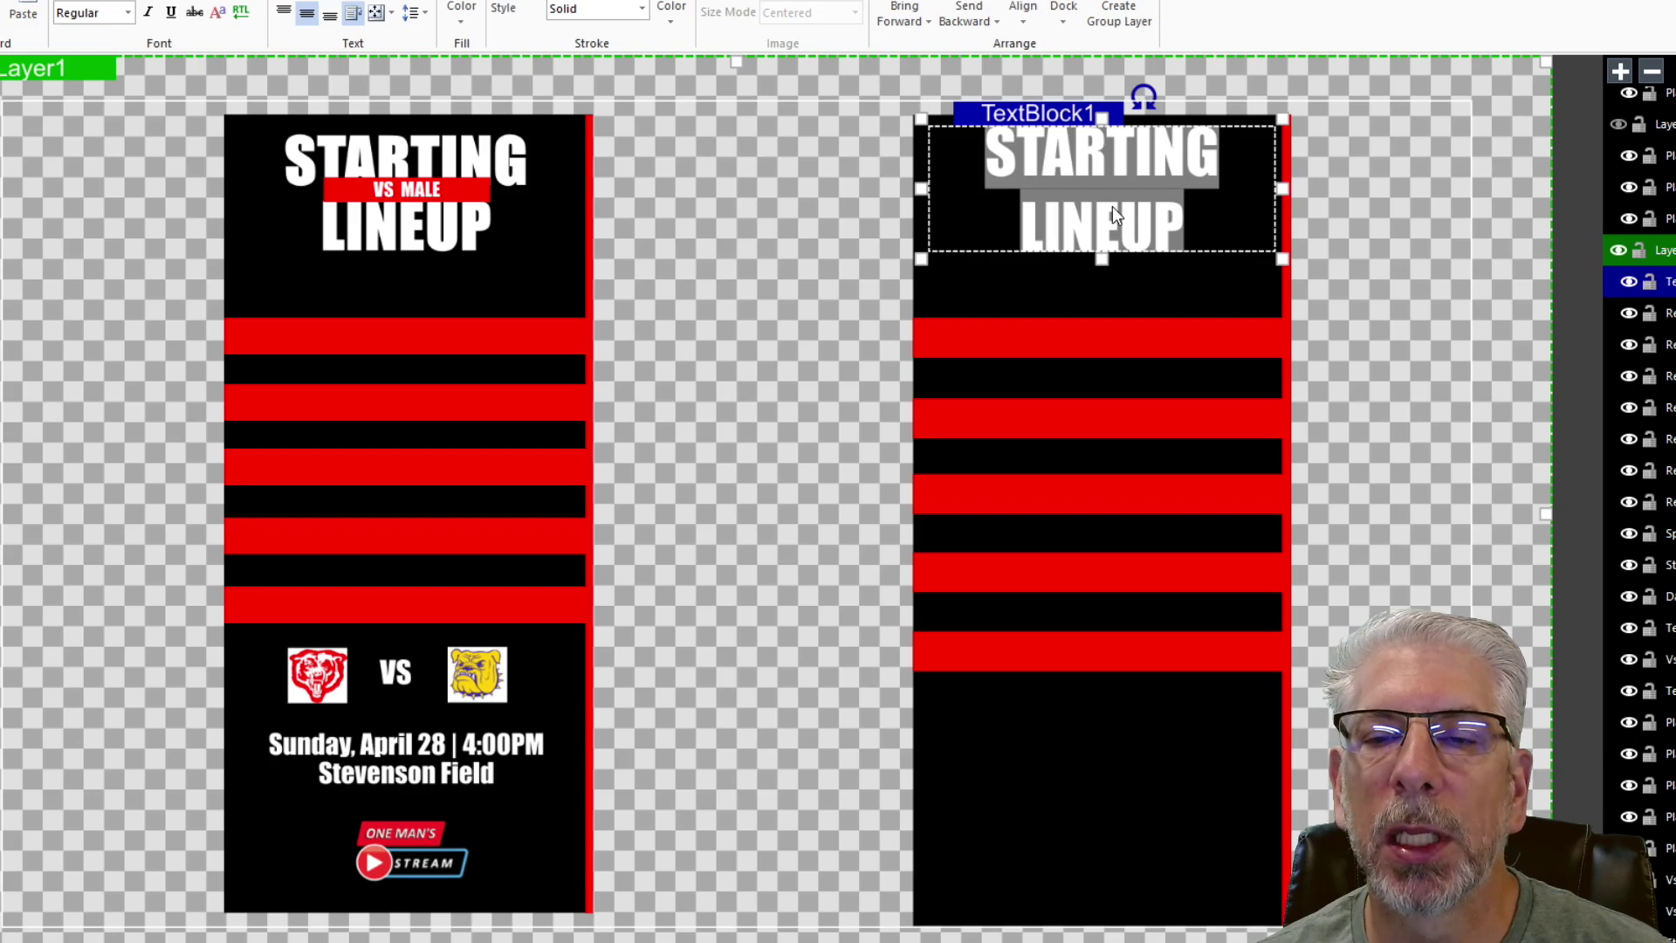
- Tighten the title's line spacing to 84% and deselect it
left_click(426, 12)
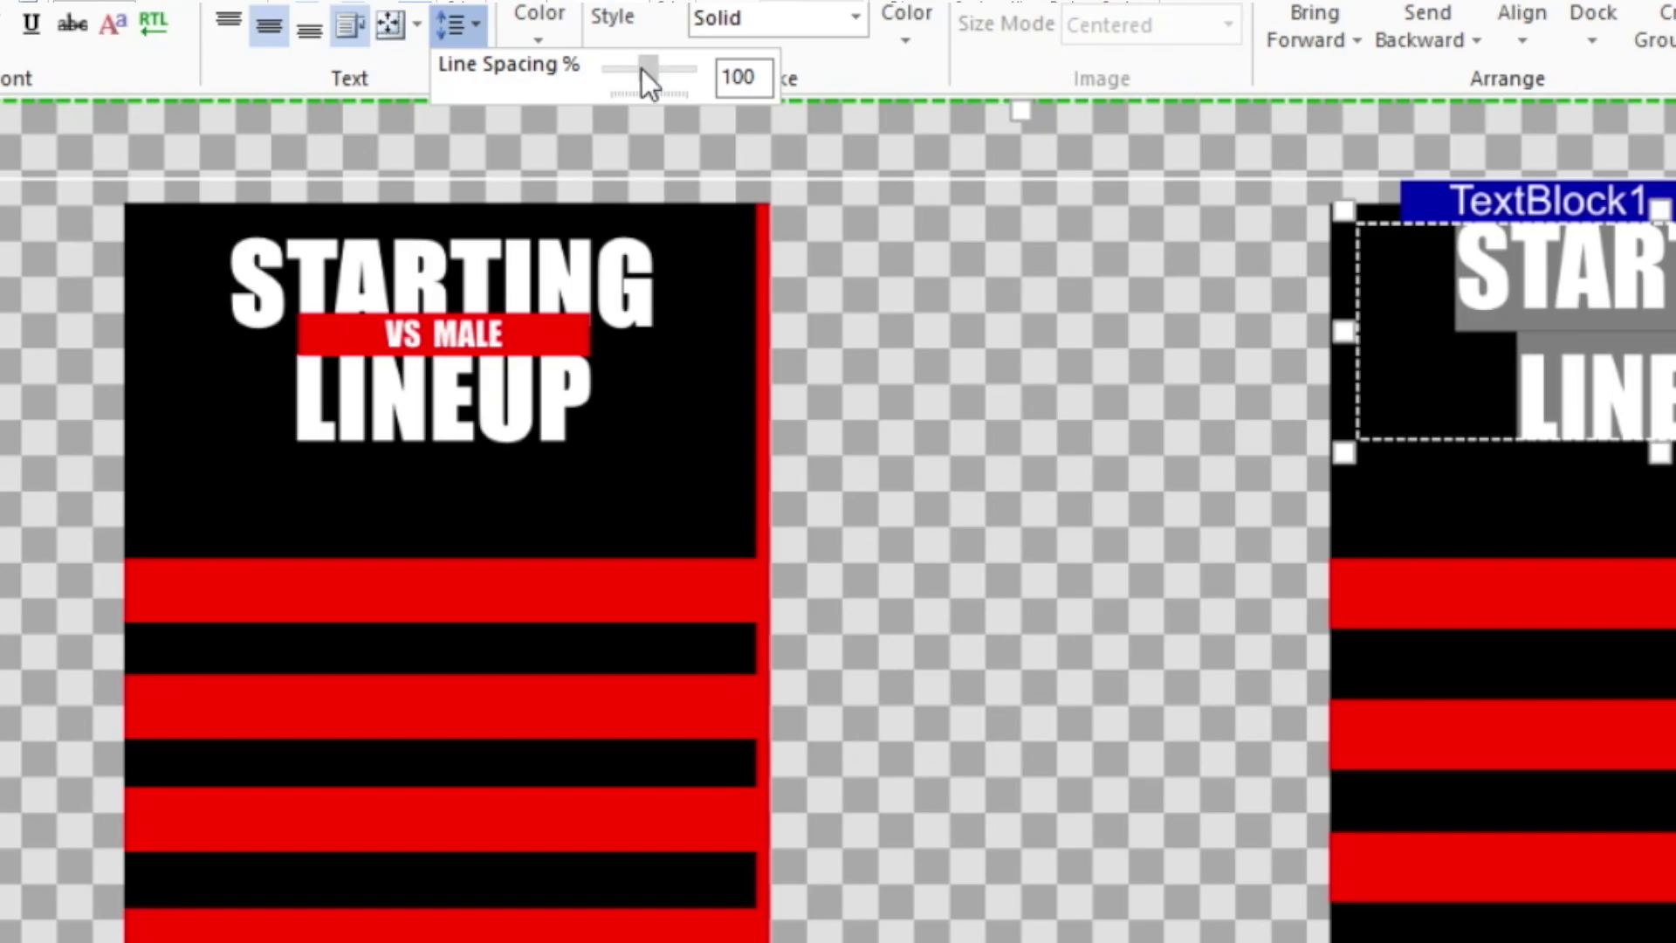
left_click_drag(603, 61, 636, 79)
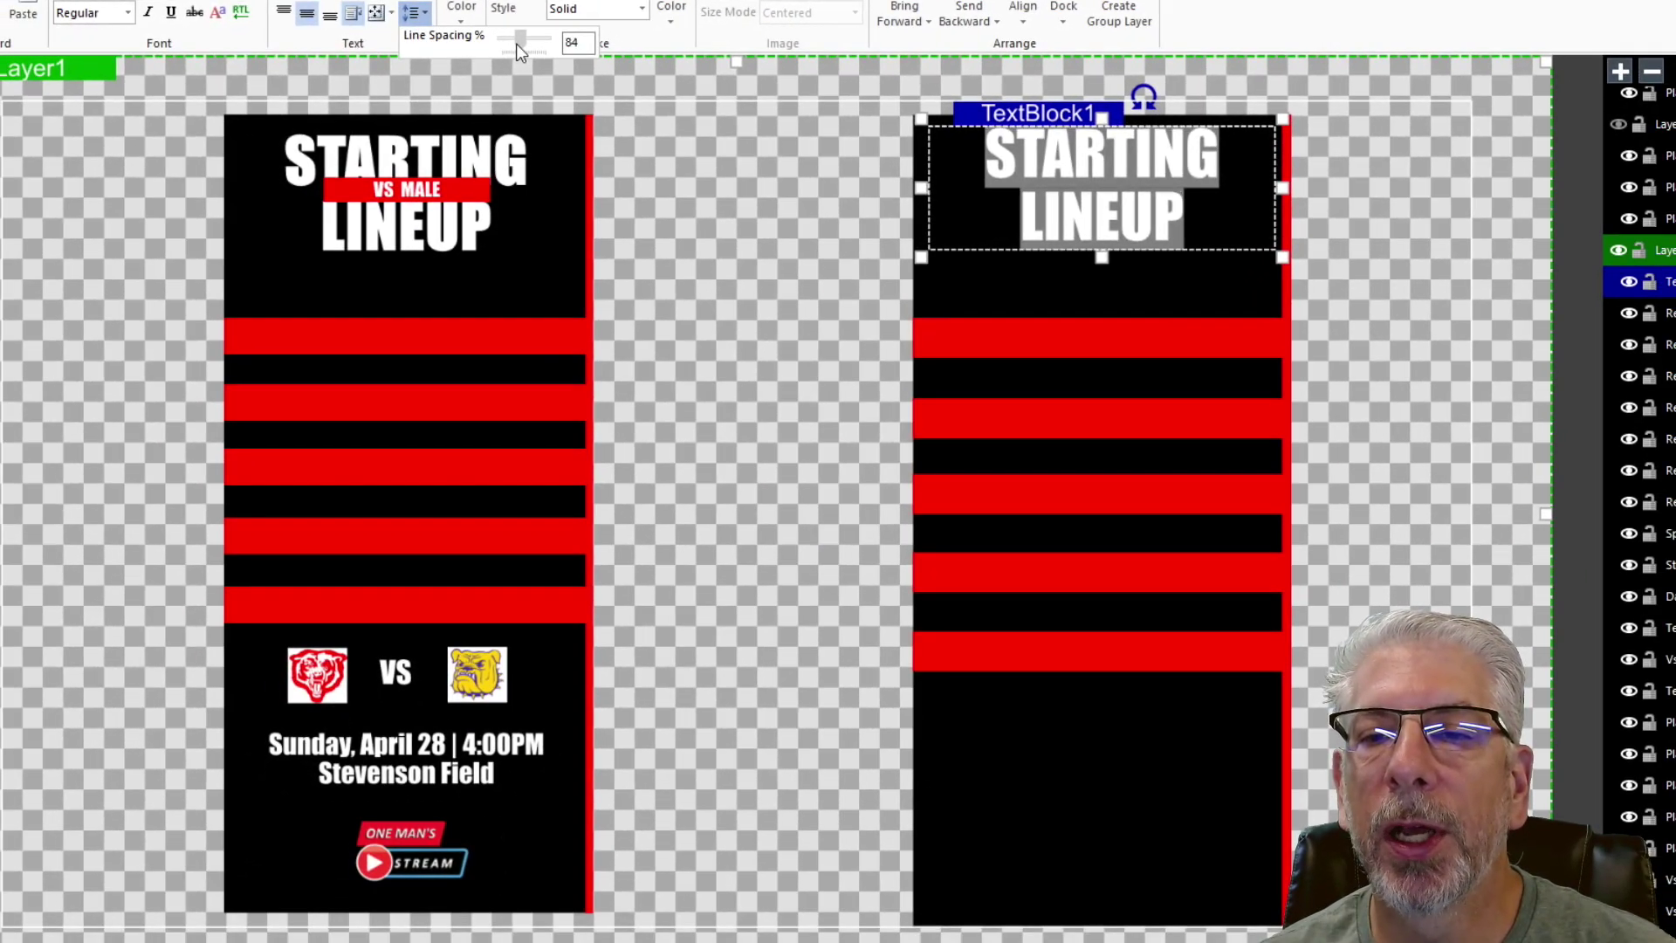
left_click(1392, 213)
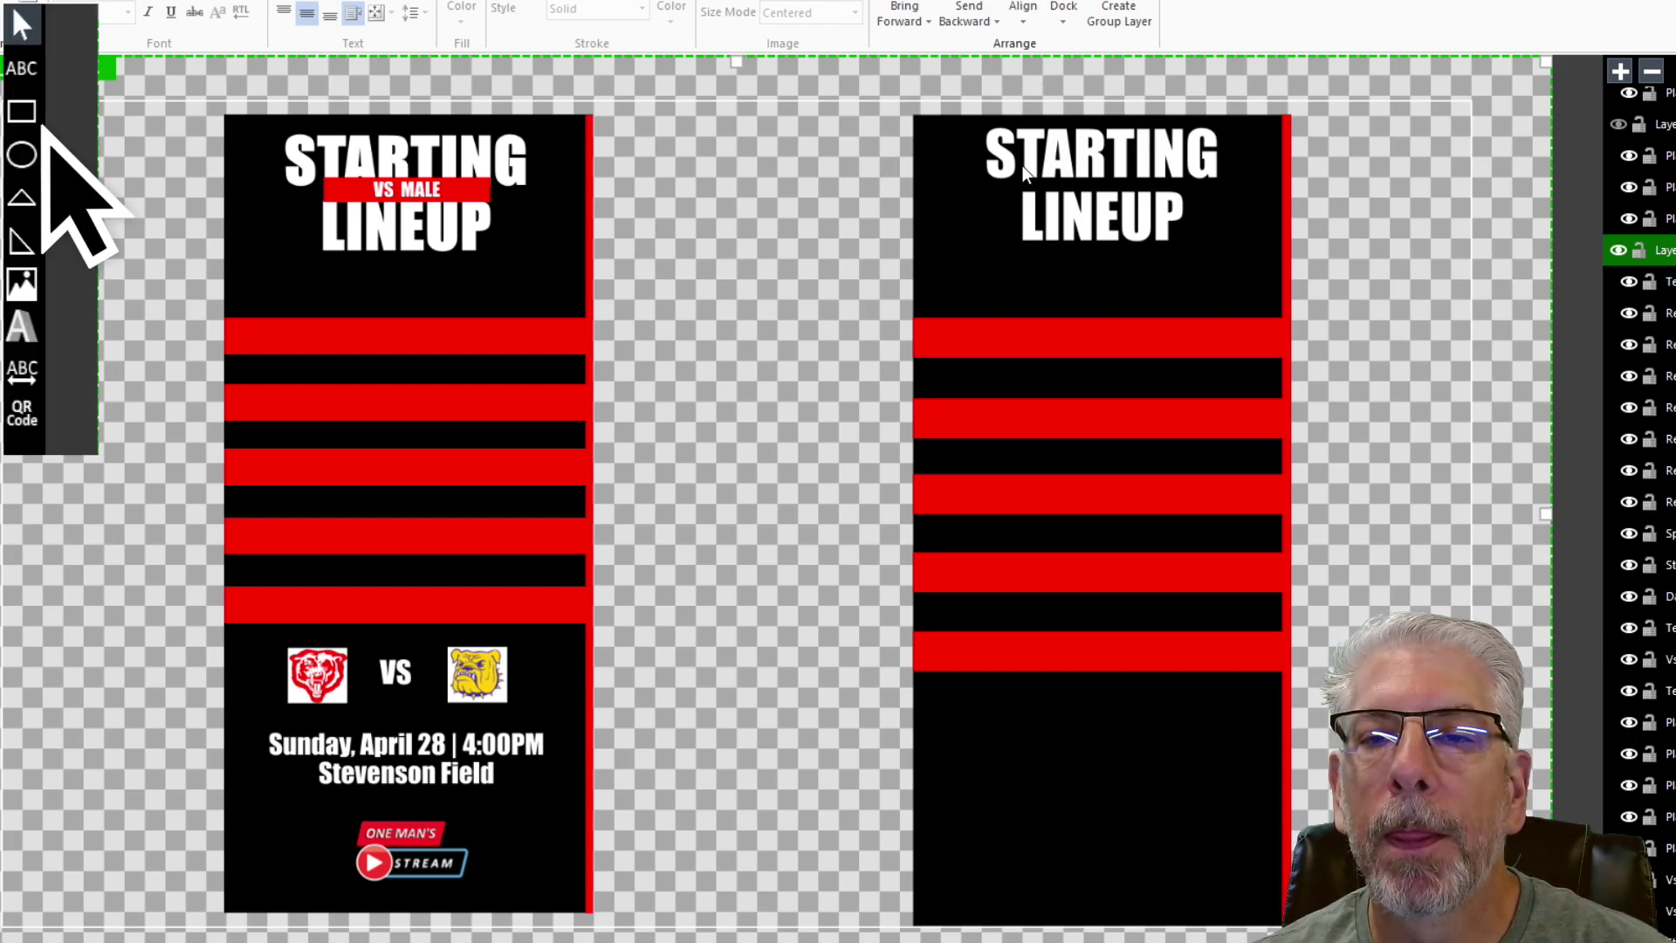
- Draw a red bar between STARTING and LINEUP and a text box, TextBlock2, over it
left_click_drag(1024, 165, 1185, 206)
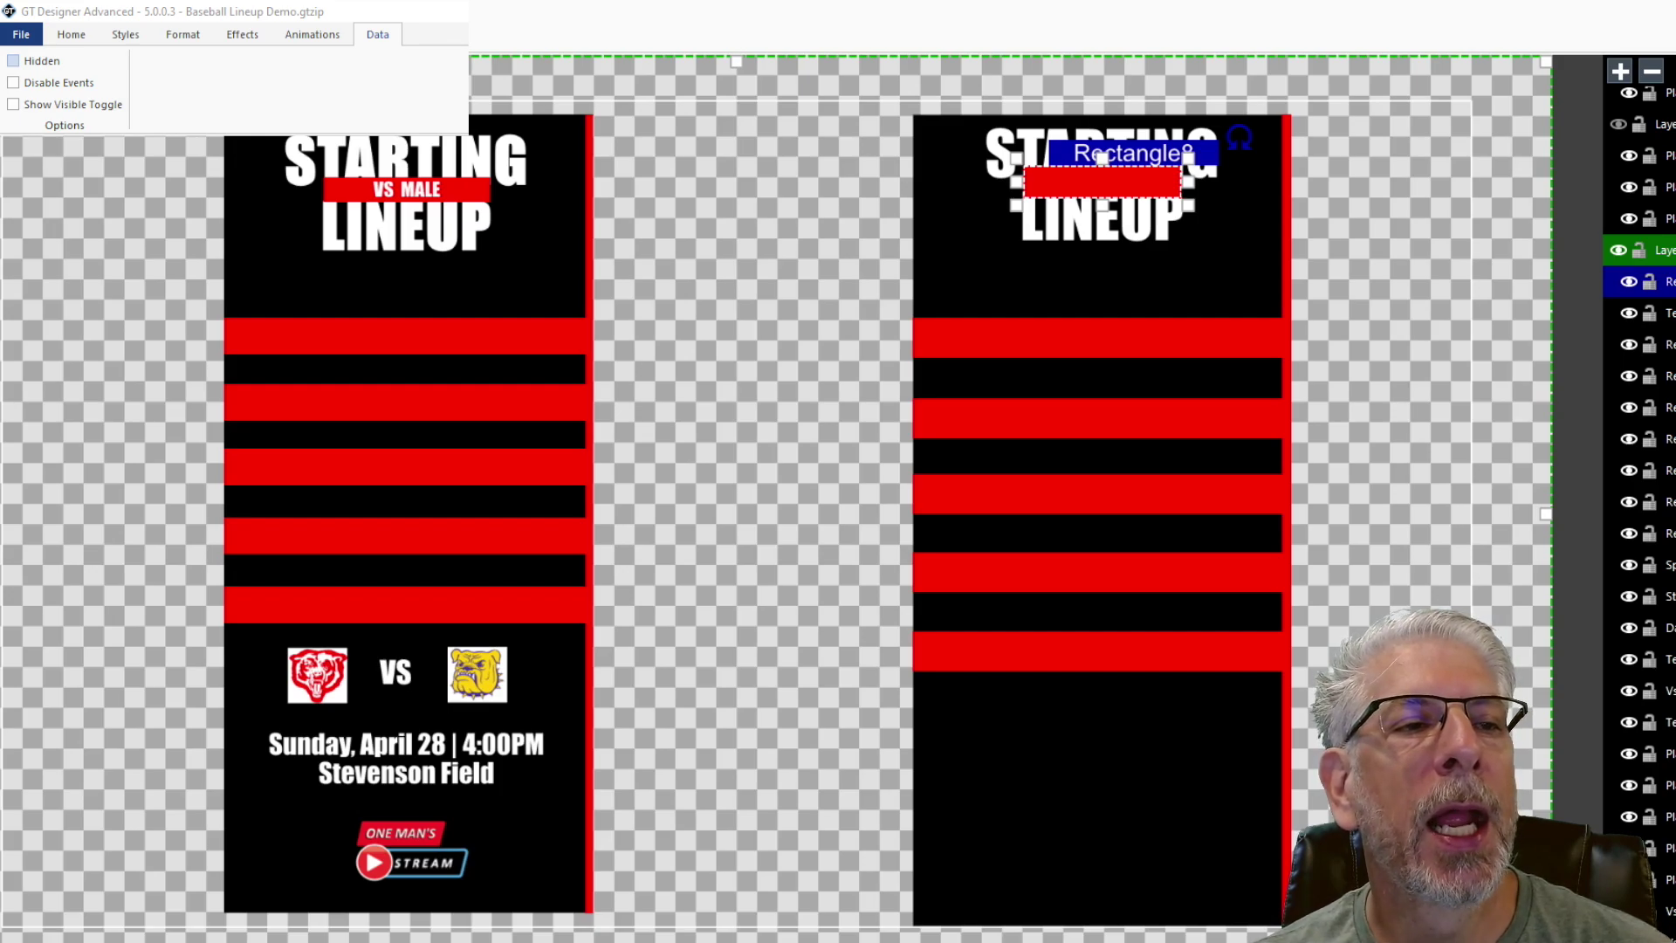
left_click(1391, 149)
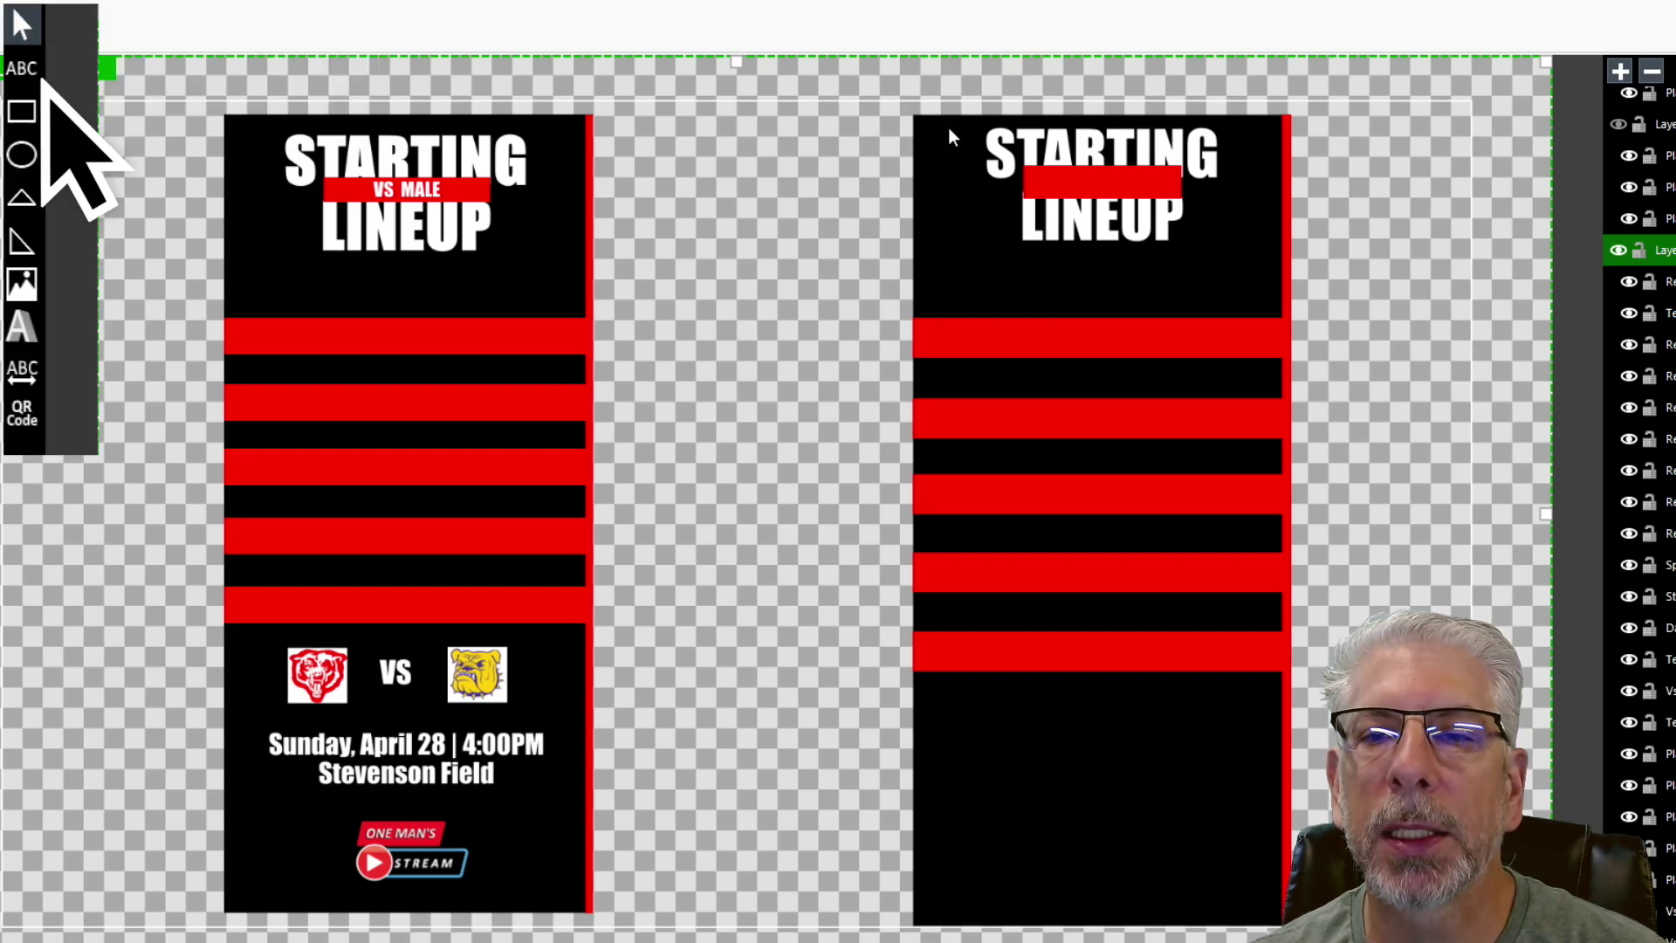
left_click_drag(1026, 166, 1181, 202)
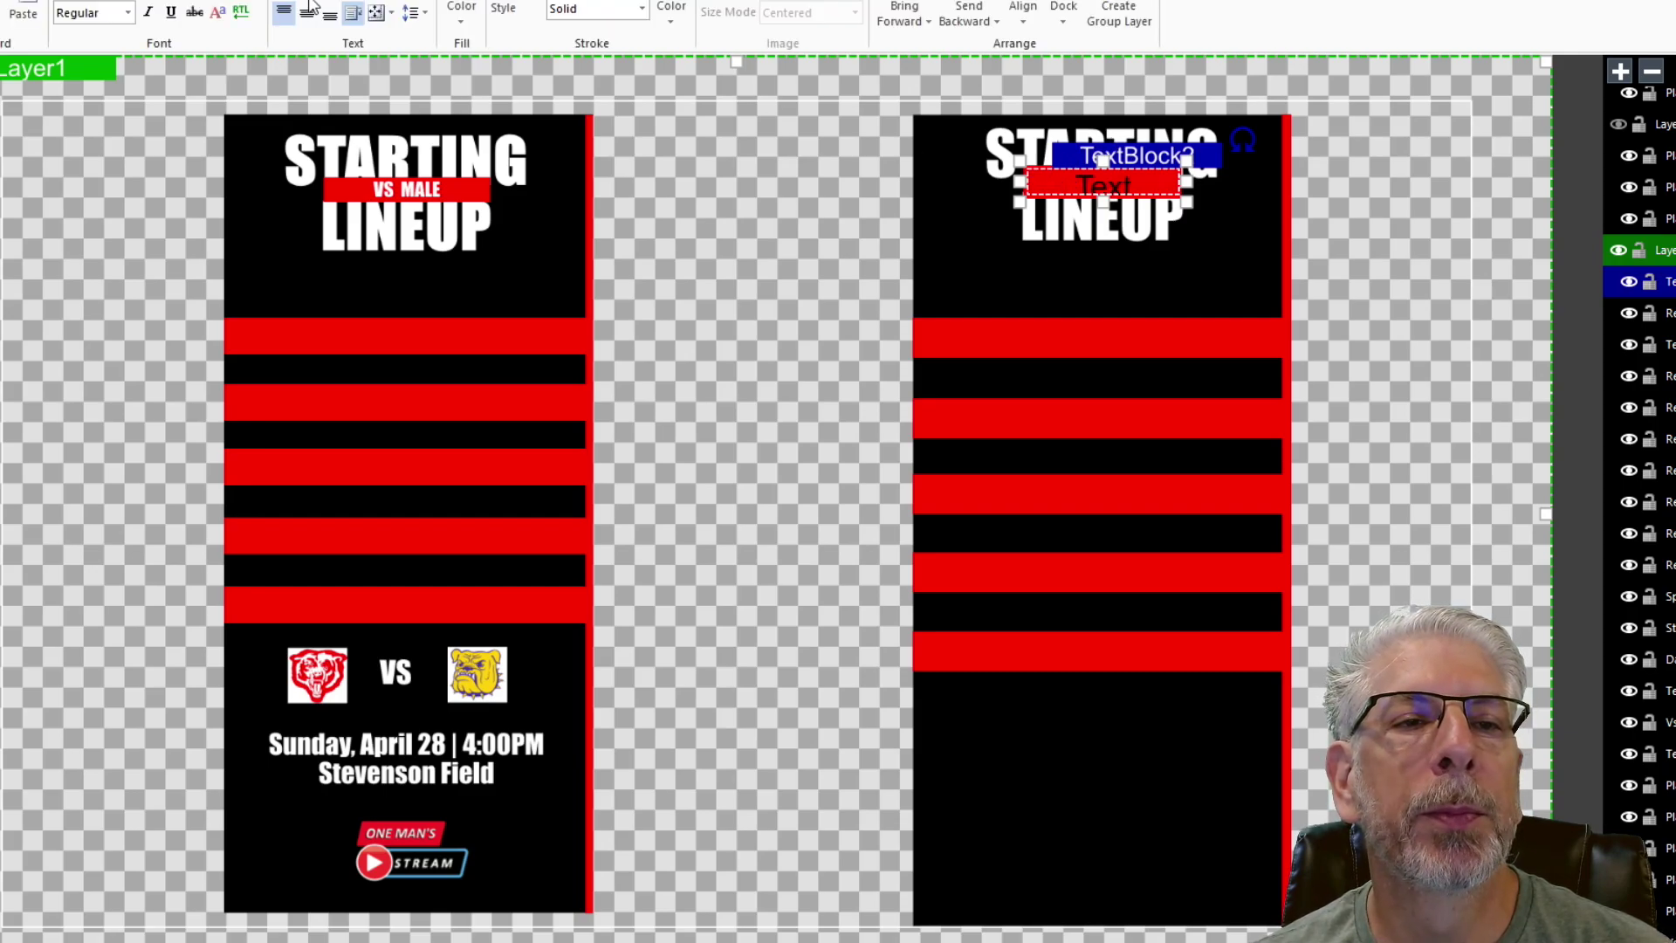
- Enter centred 'VS MALE!' in TextBlock2 using an Impact-style font
left_click(308, 14)
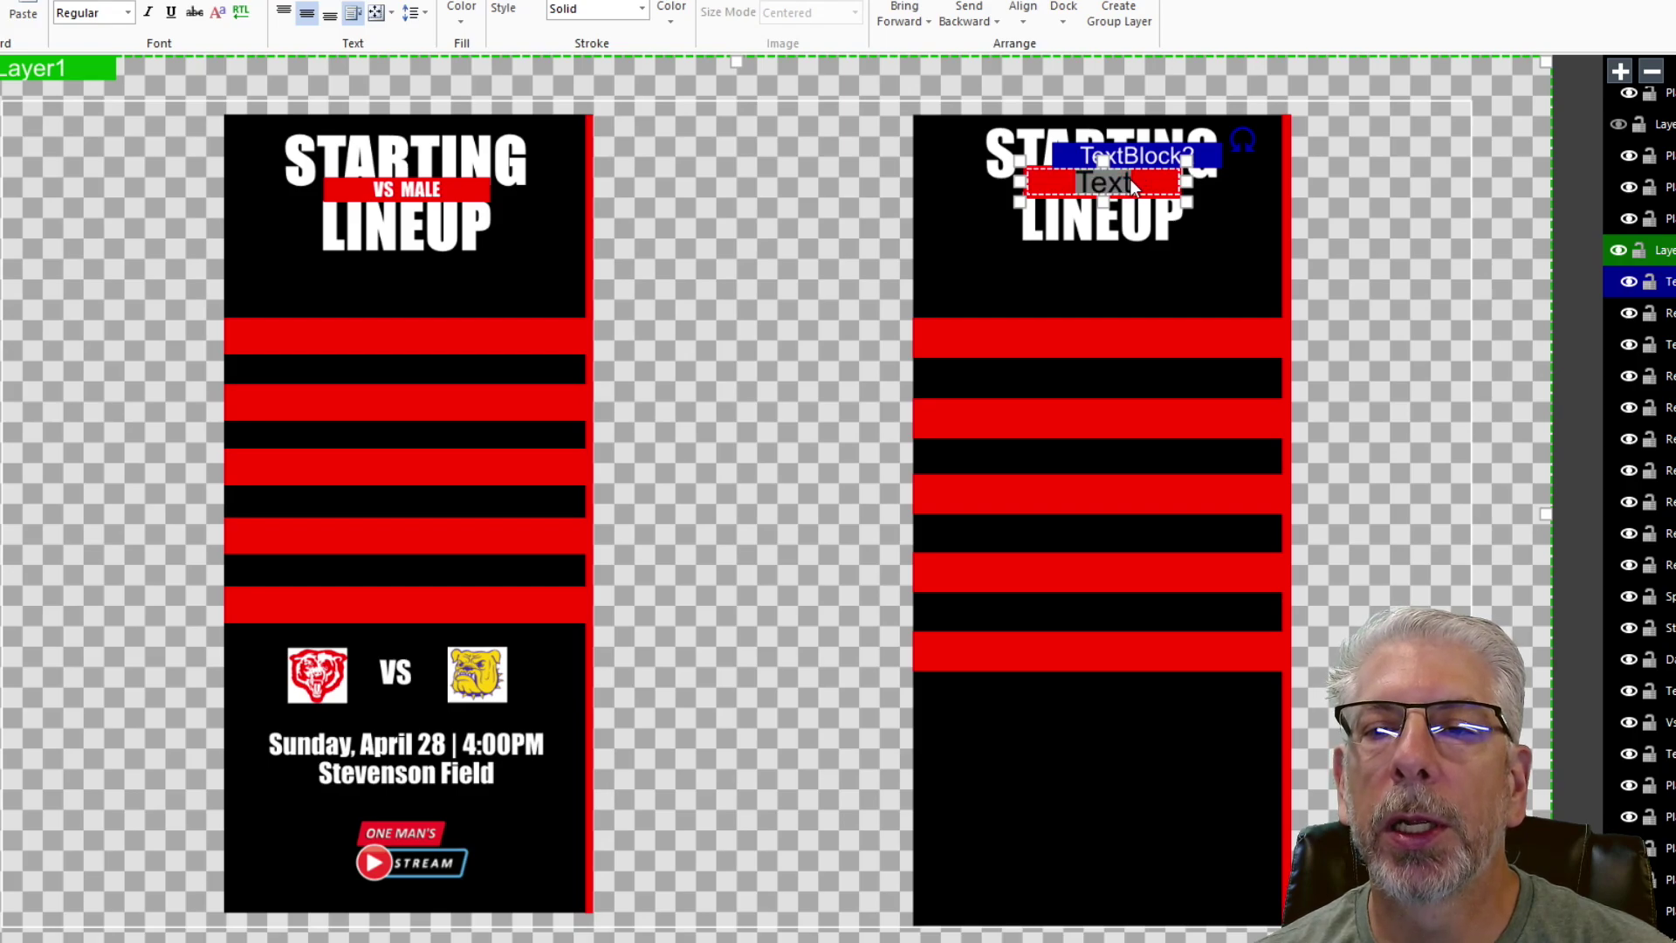
type("V")
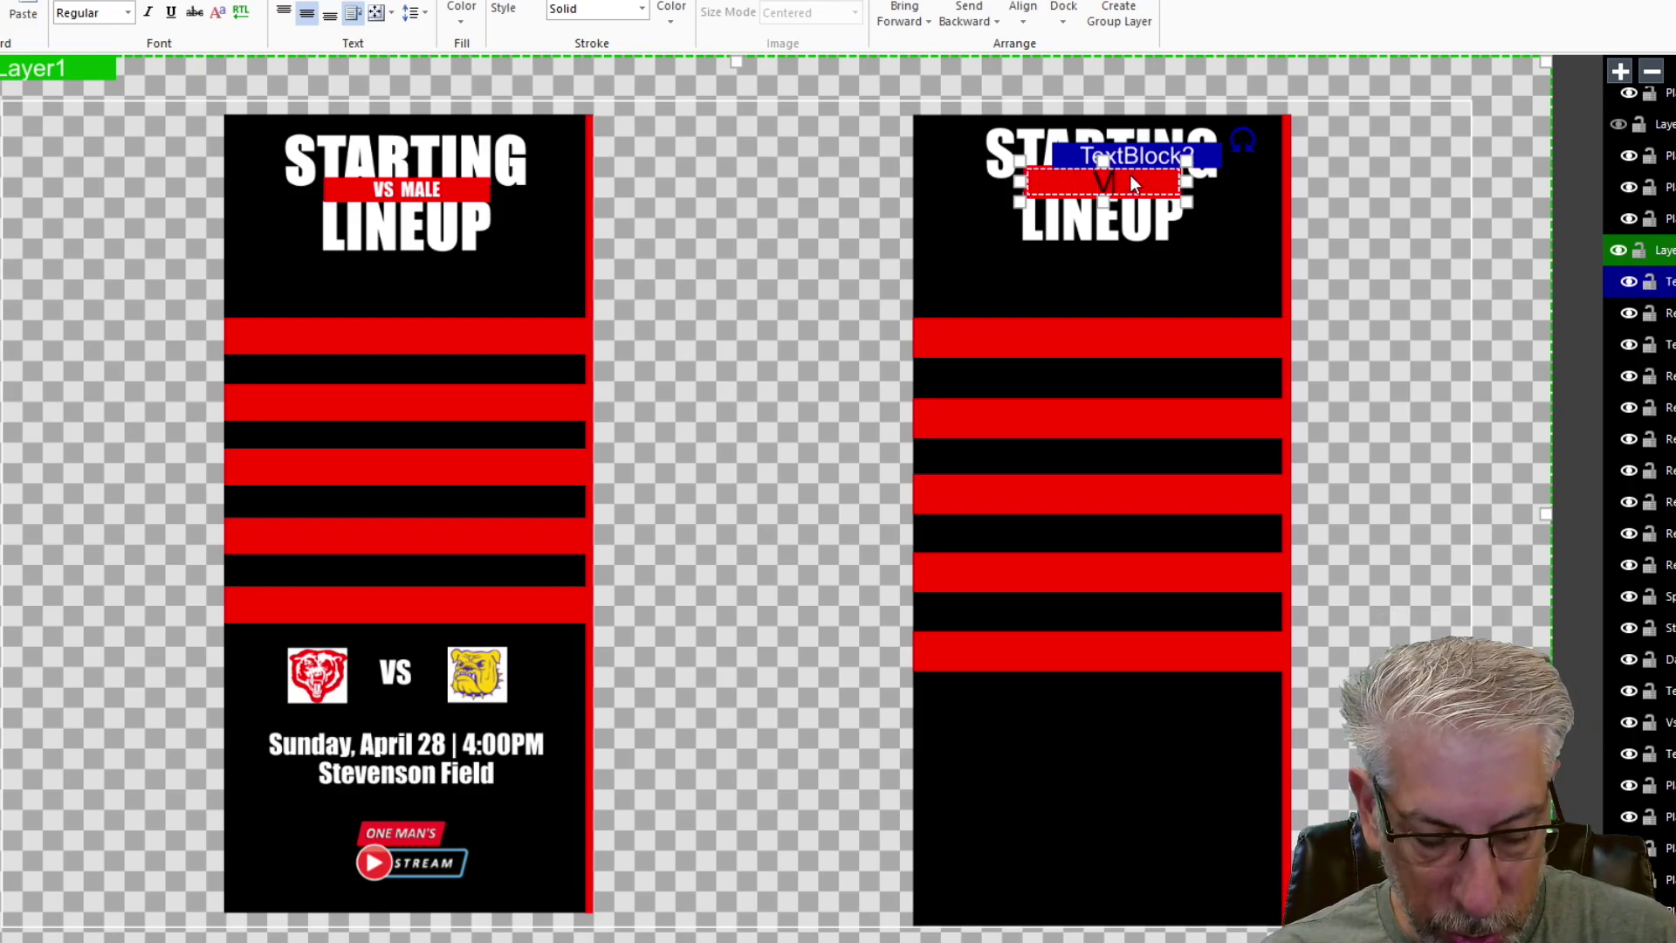
type("S MALE")
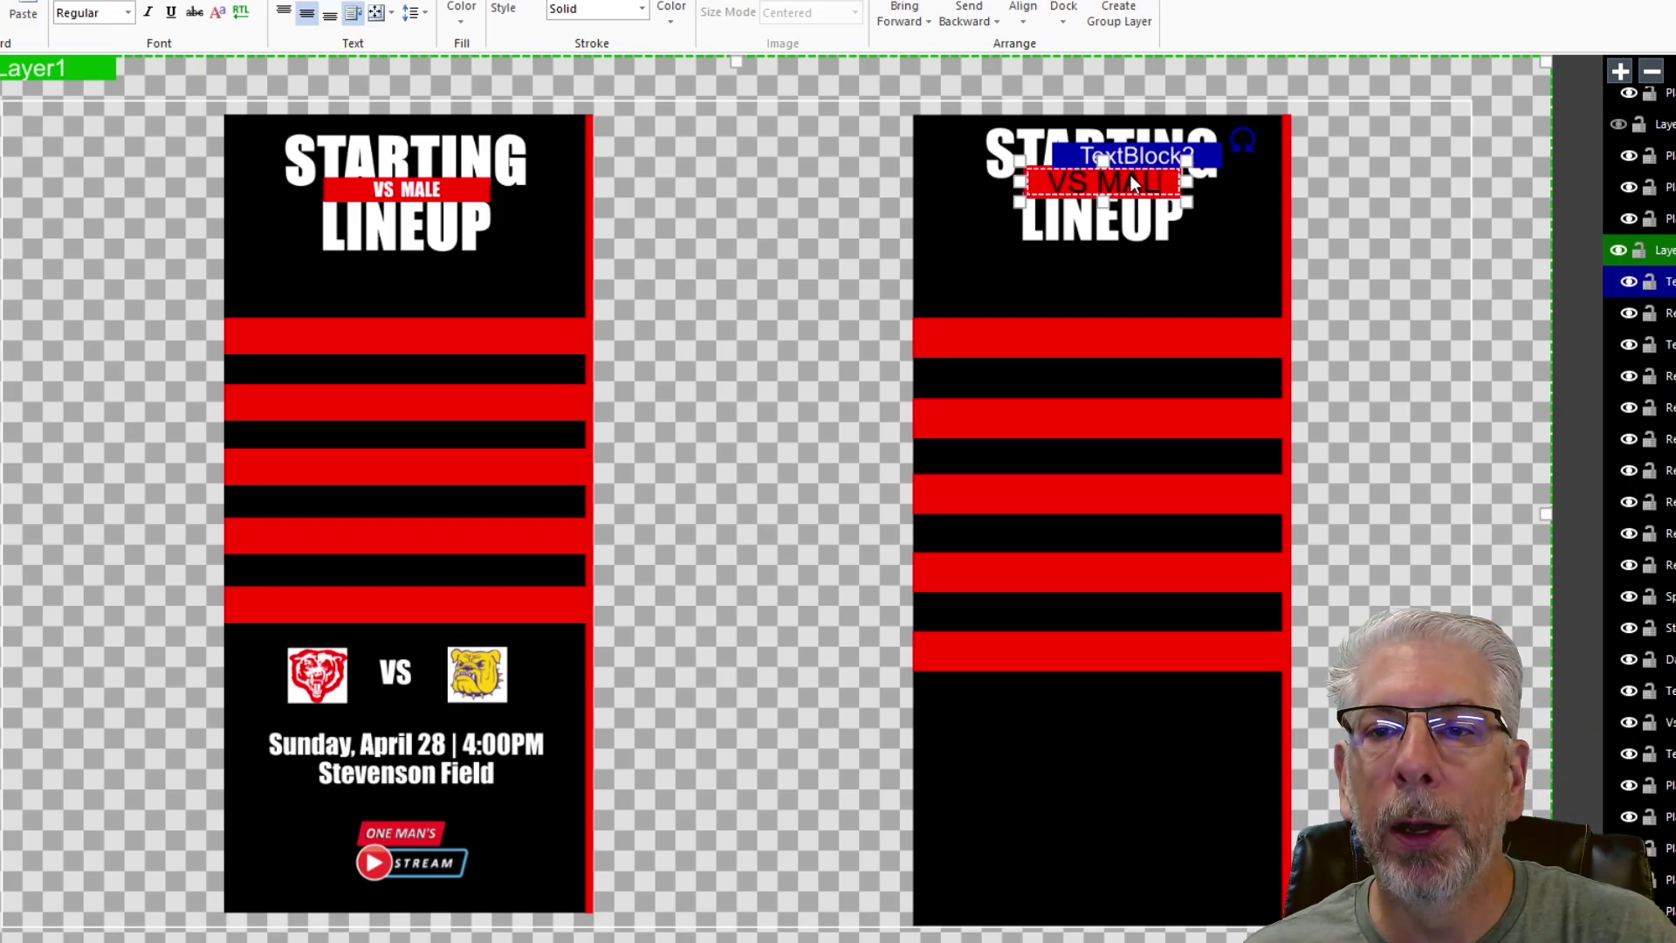
type("!")
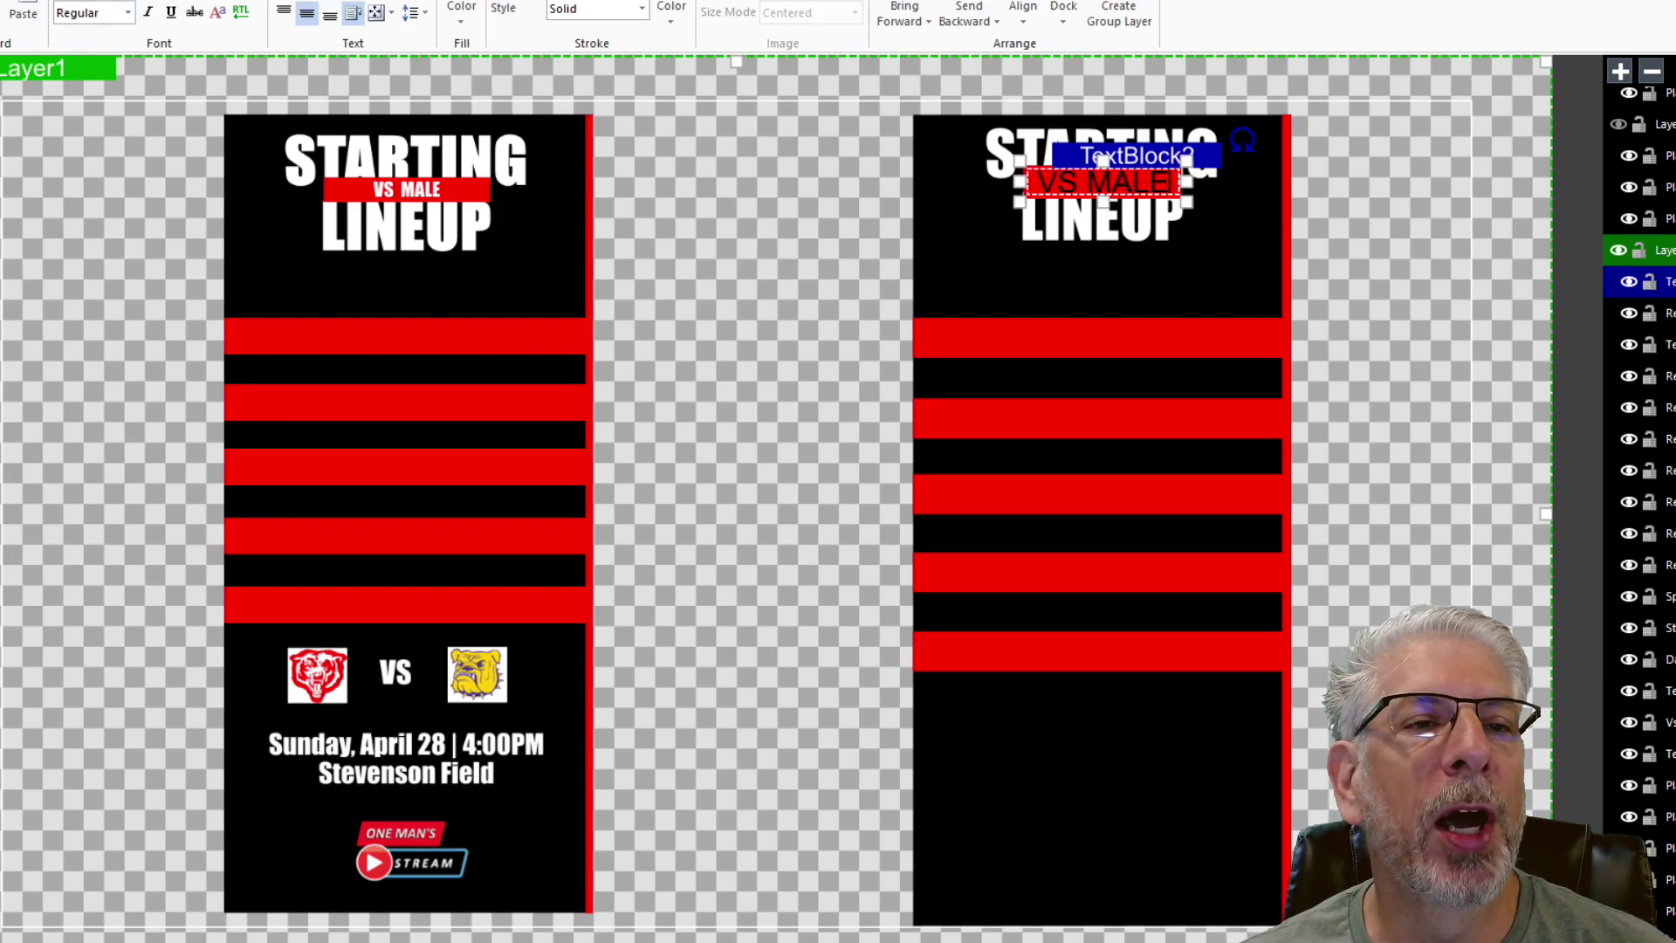
left_click(92, 12)
scroll(182, 218, "down", 7)
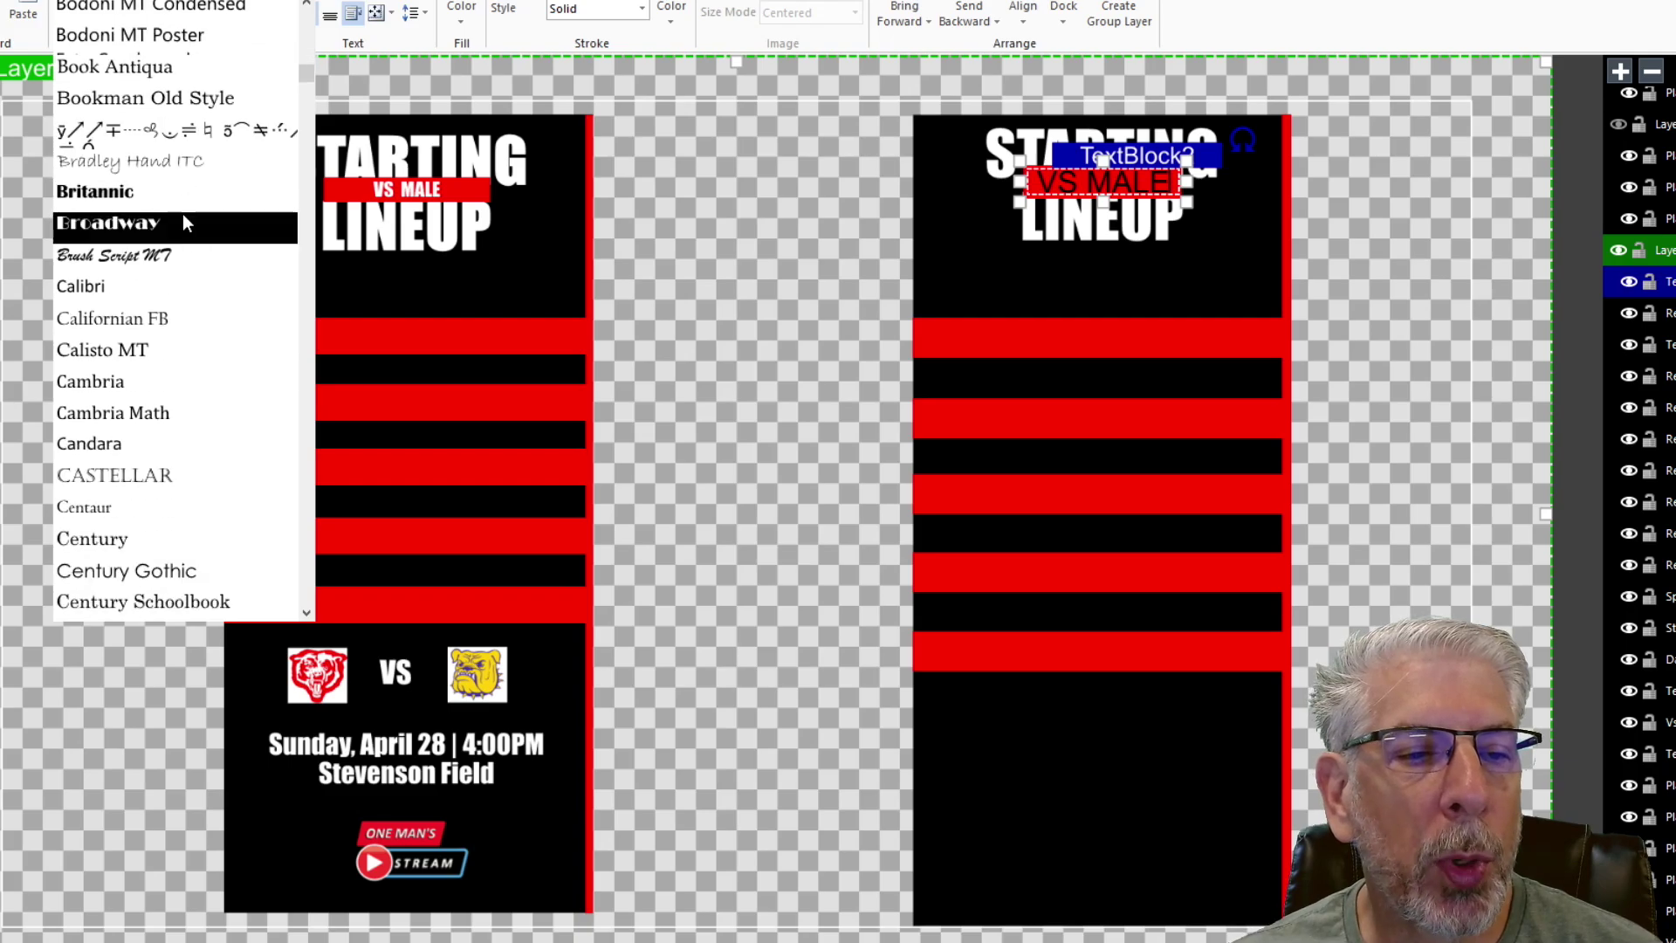
scroll(184, 252, "down", 15)
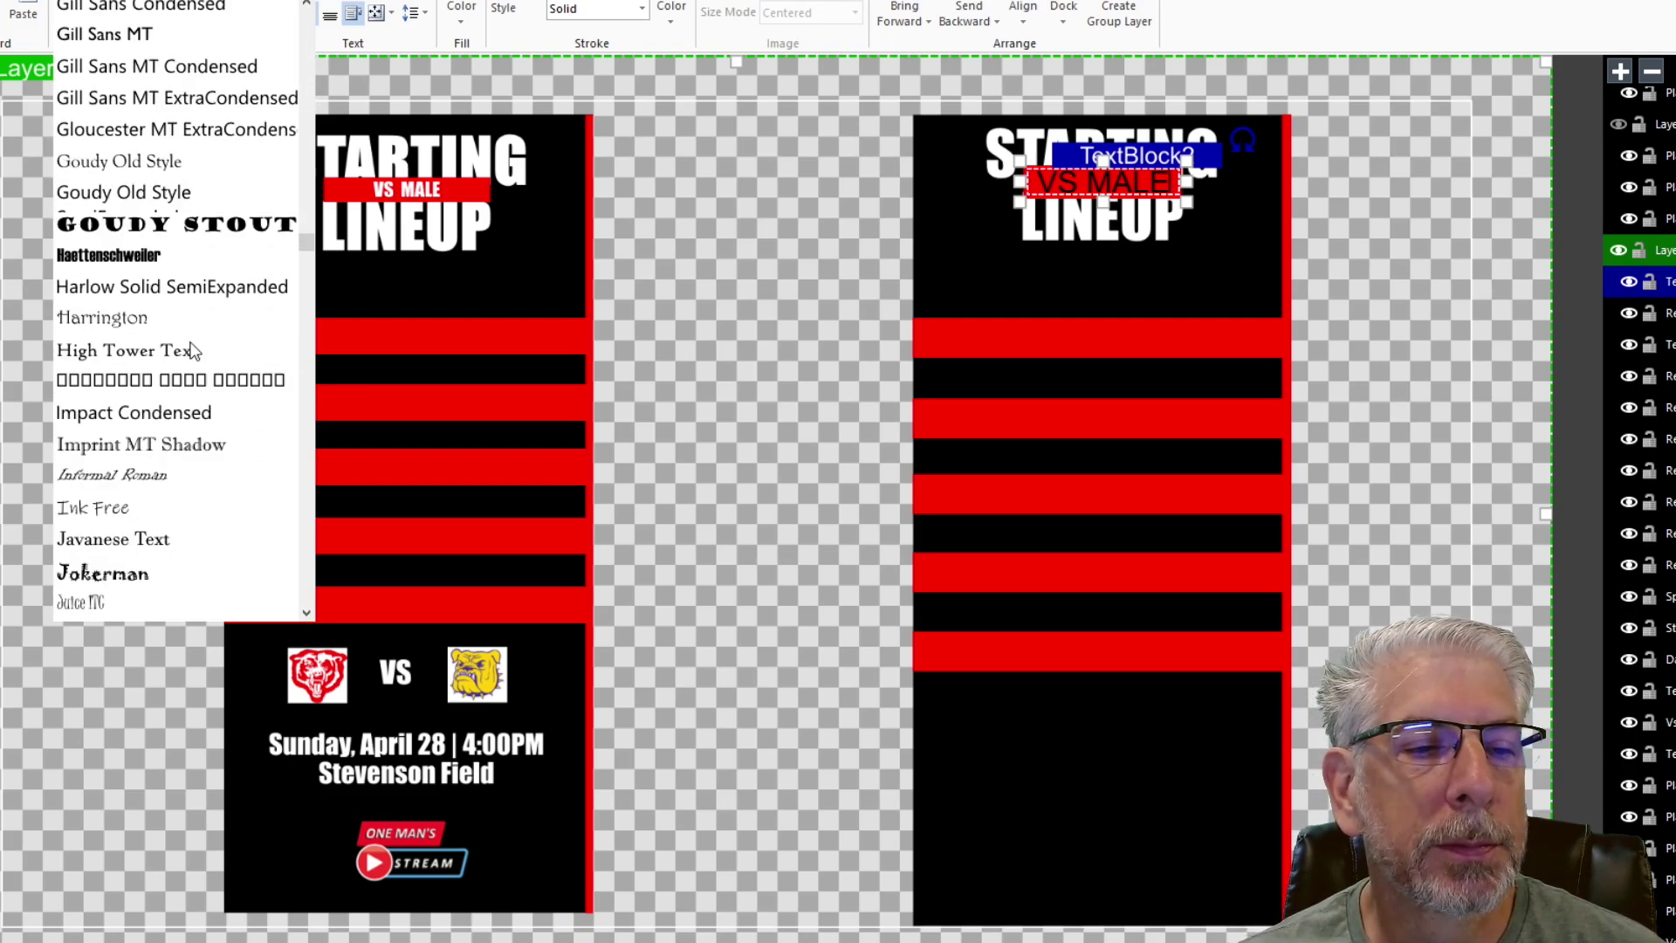
left_click(171, 411)
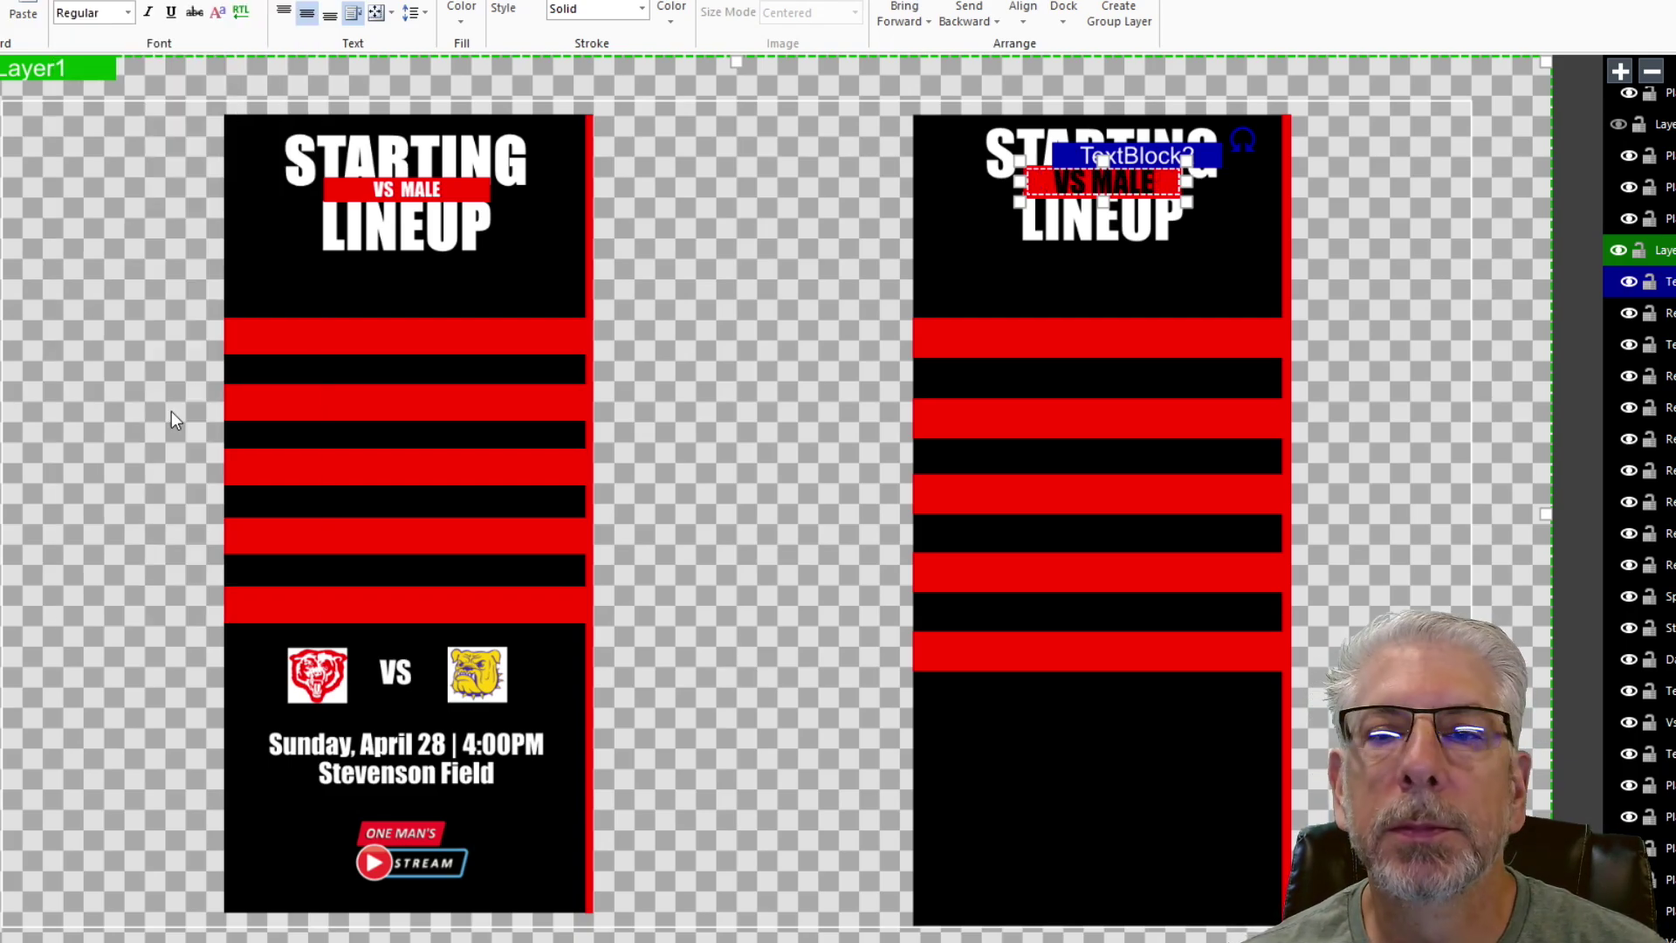
- Make the VS MALE text white at size 28, then deselect it
left_click(466, 27)
left_click(646, 40)
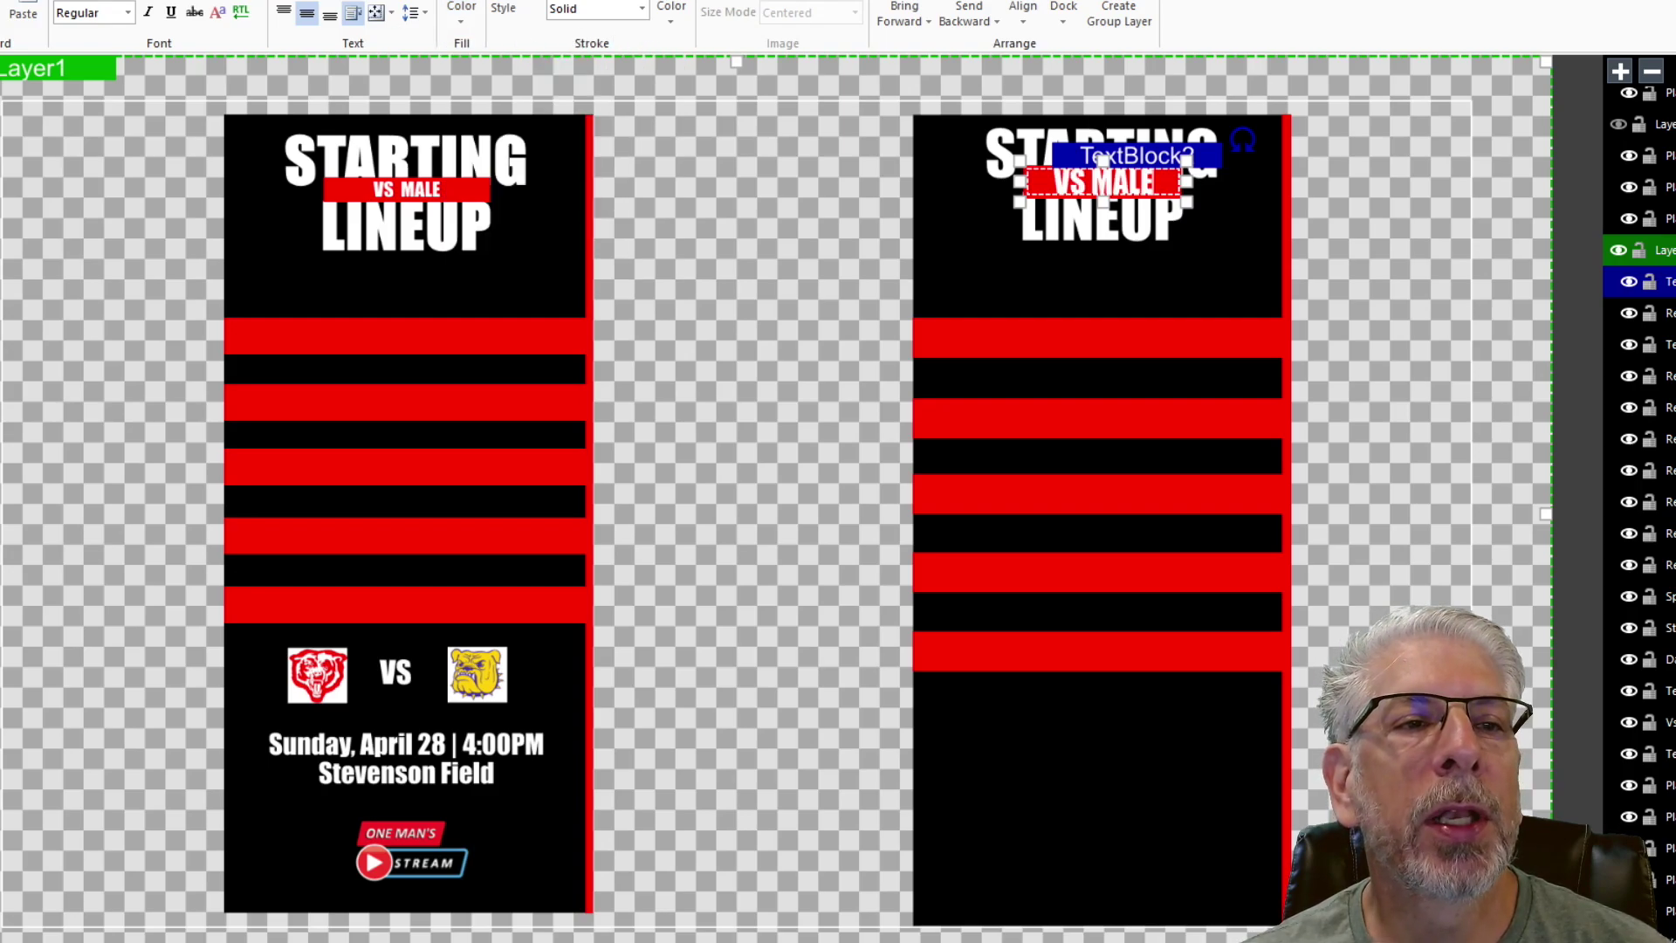
left_click(253, 1)
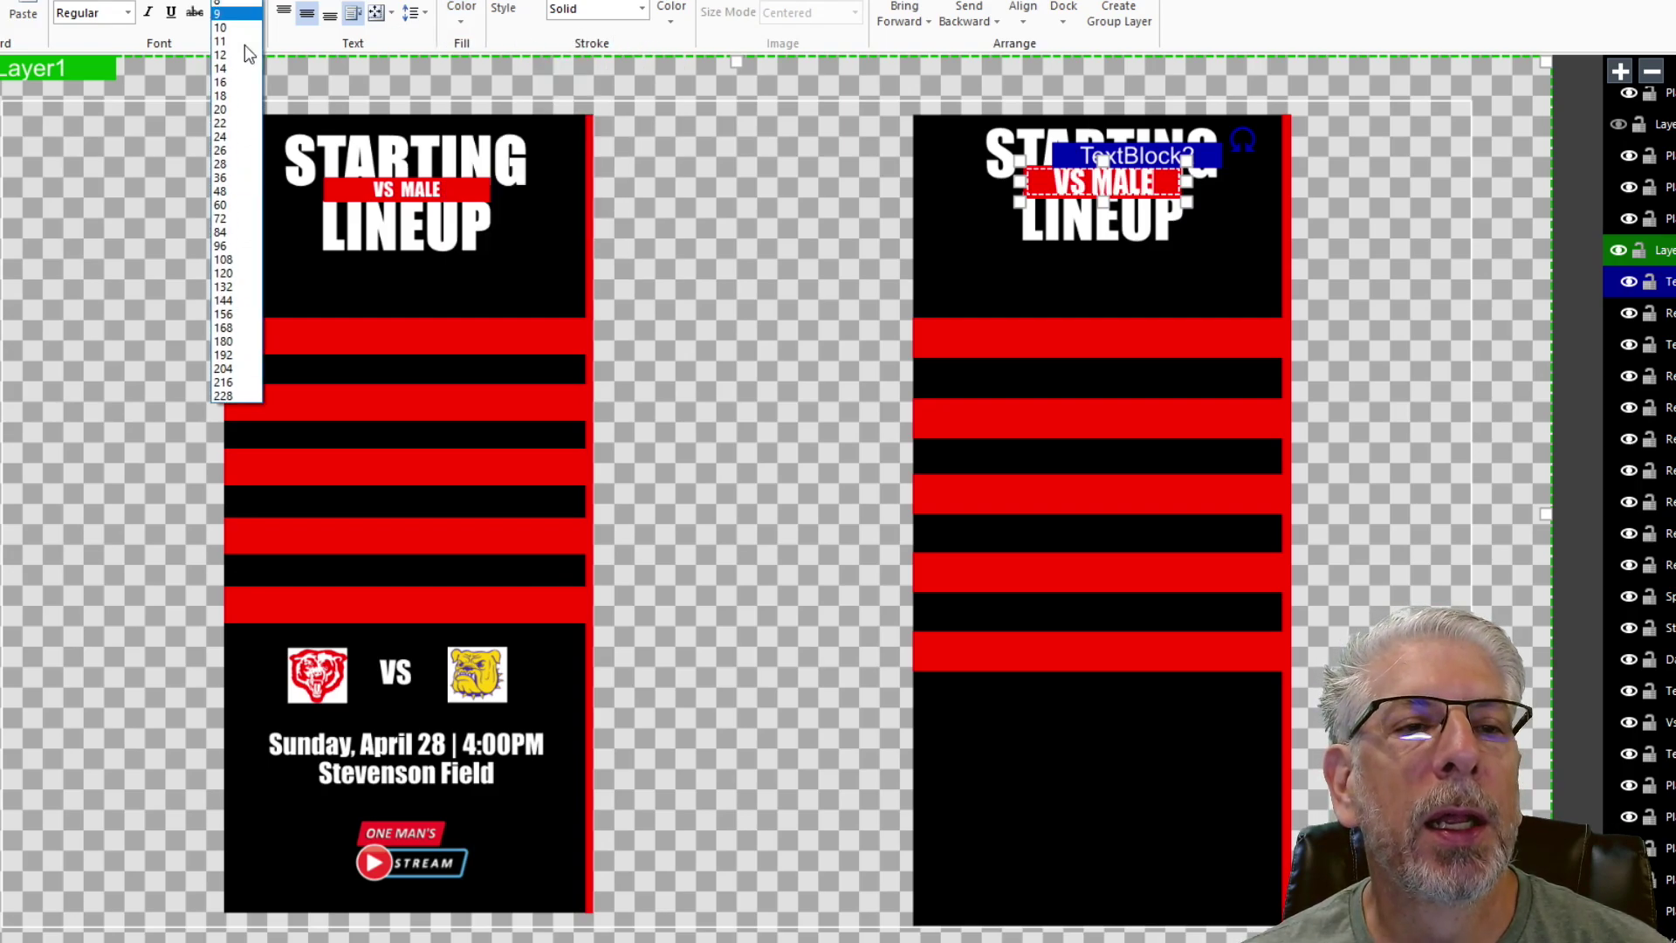
left_click(229, 164)
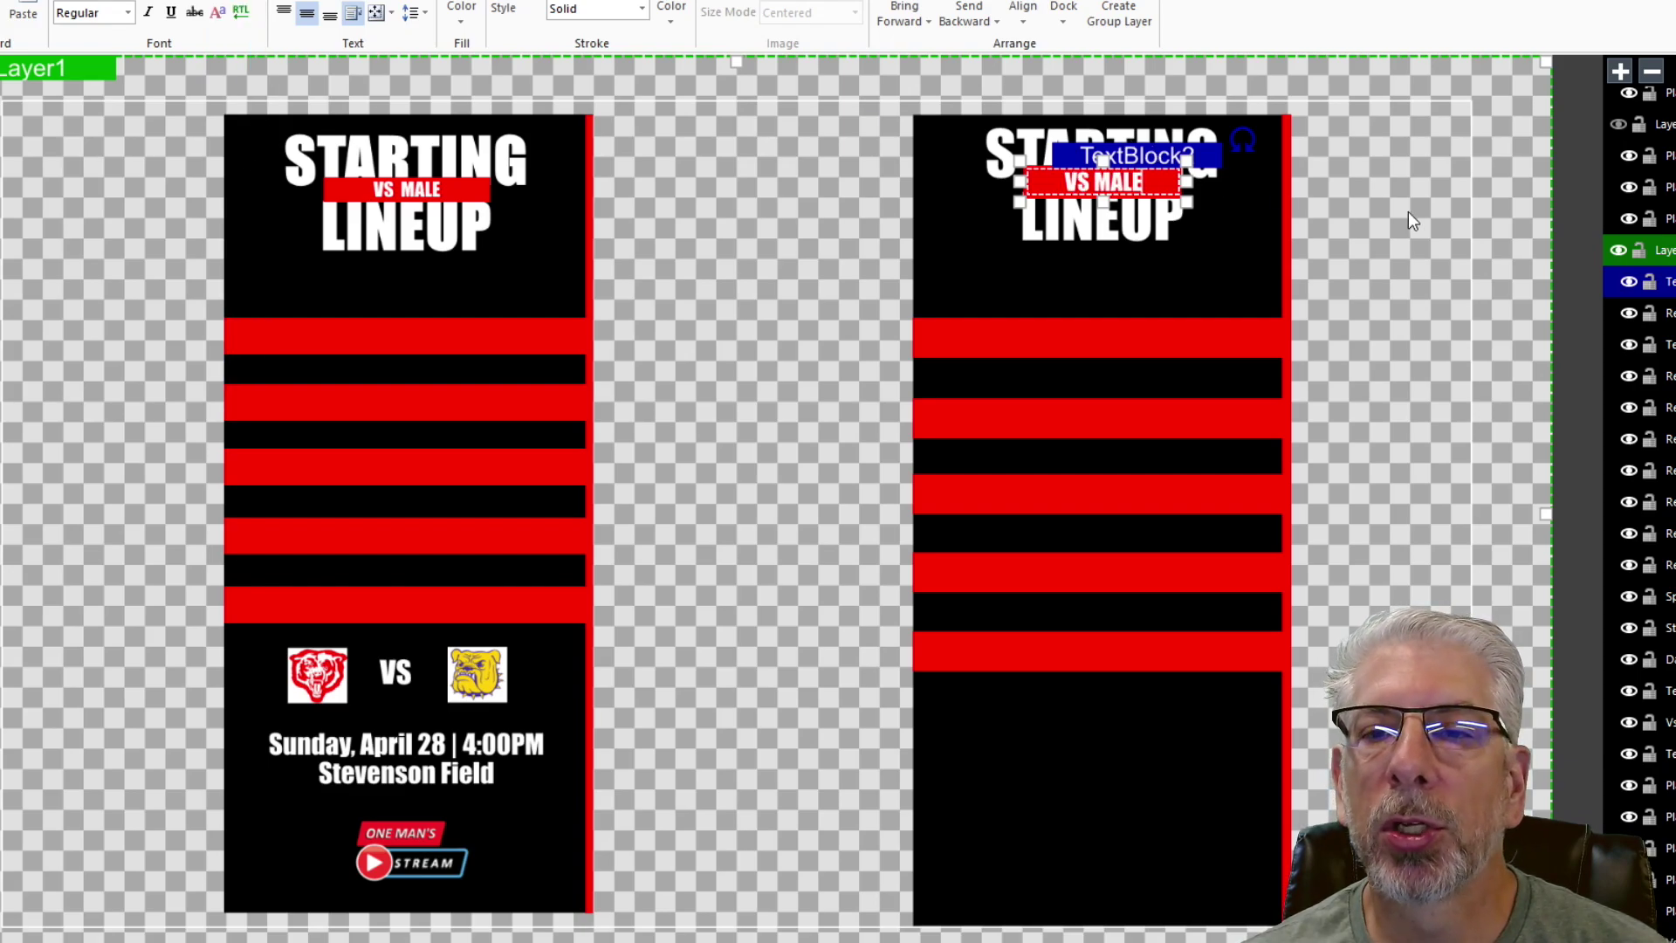
left_click(1370, 195)
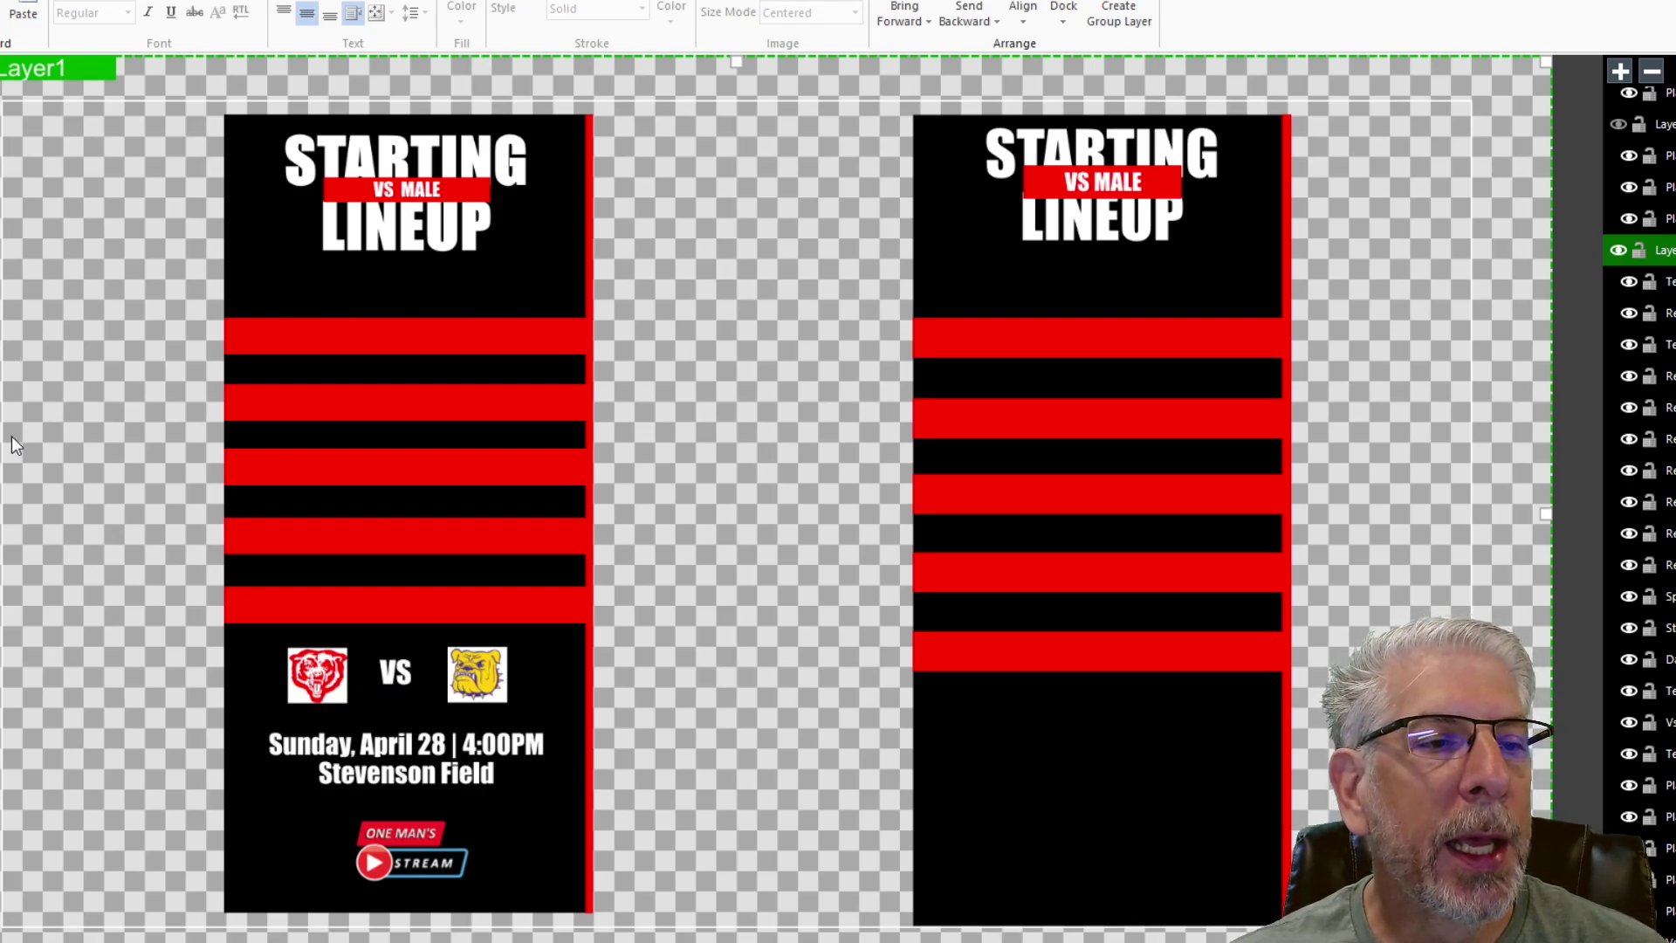
mouse_move(41, 316)
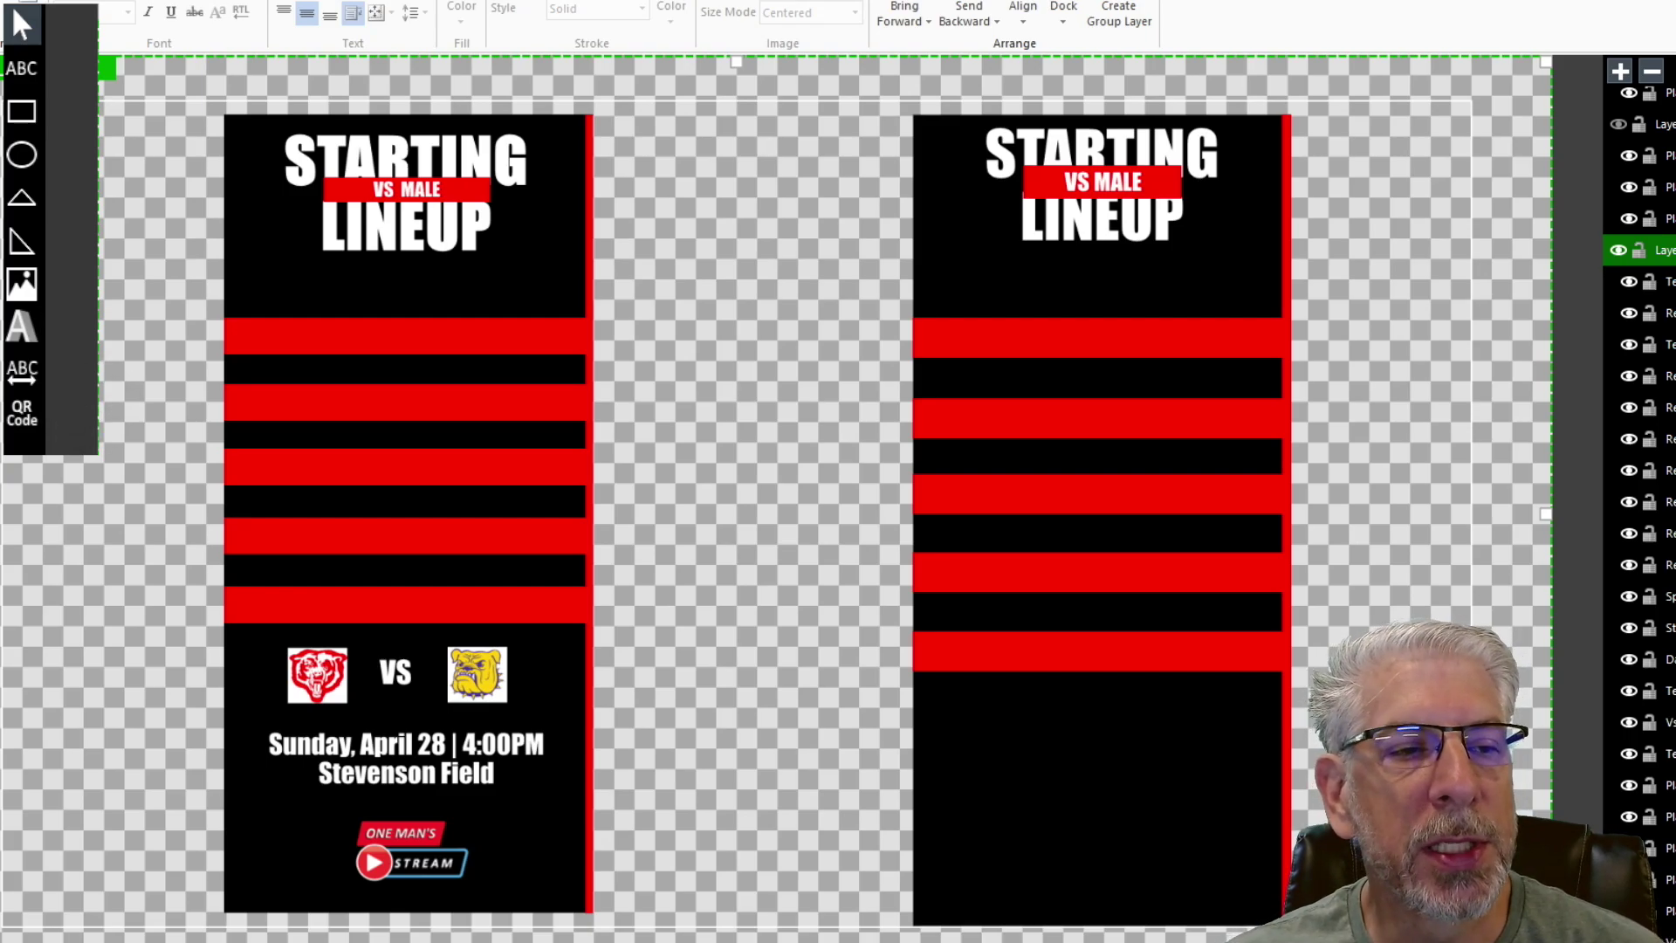
- Insert the SpencerCo -WB logo onto the right card, enlarge it, and place it below the red stripes
left_click(22, 284)
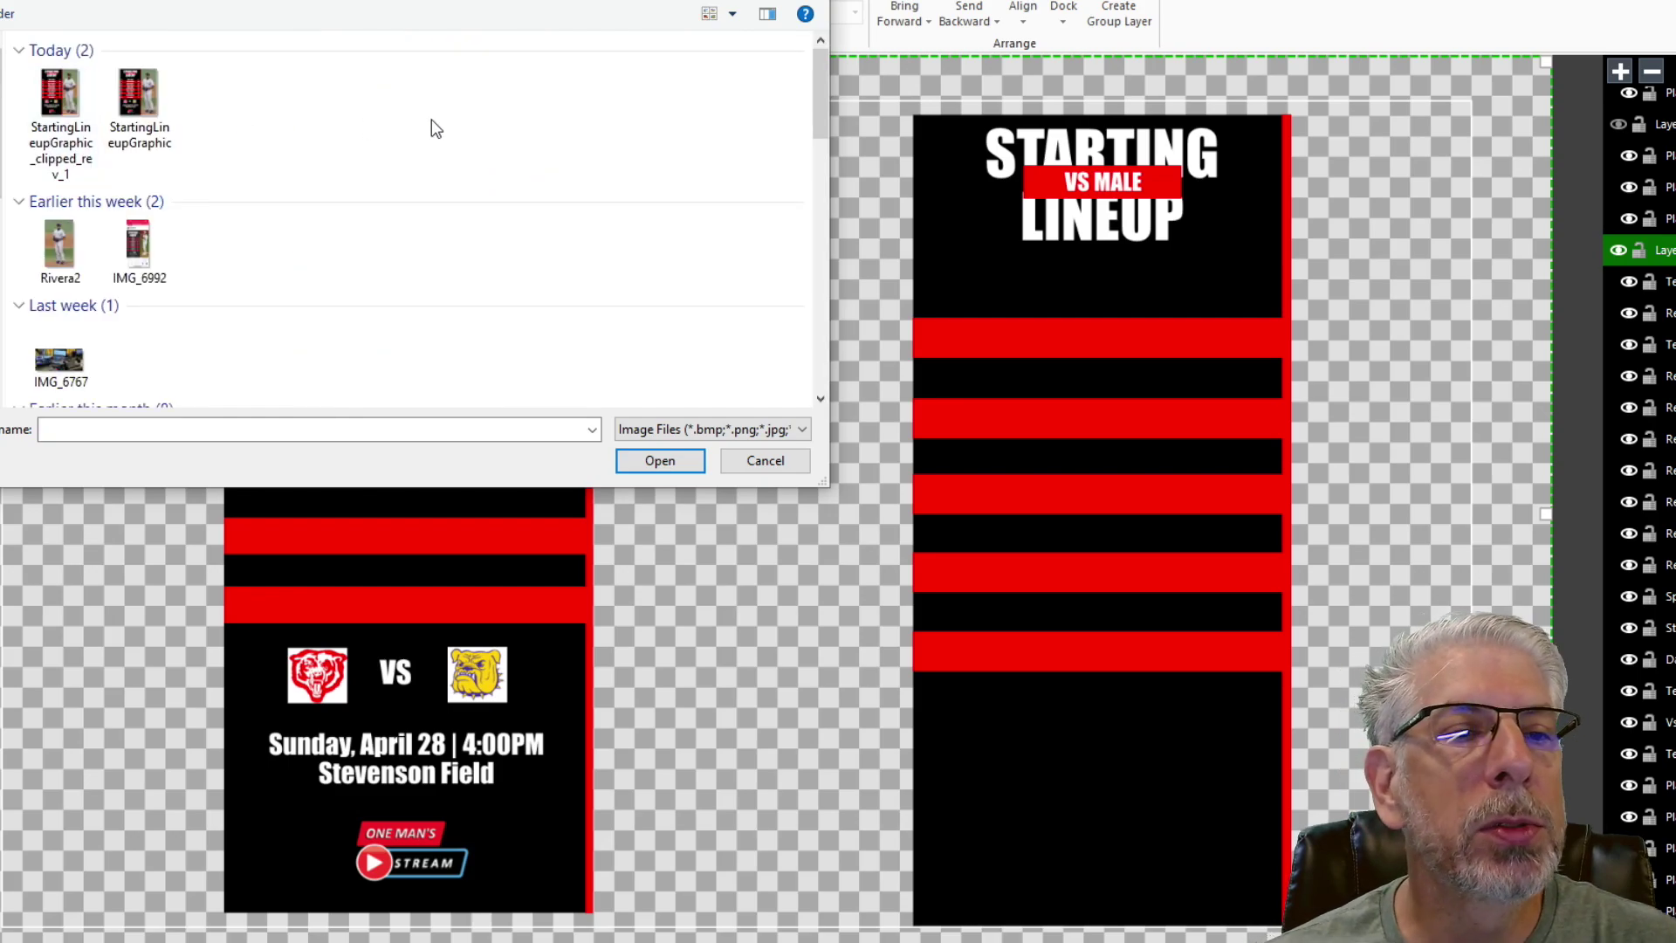
scroll(437, 129, "down", 5)
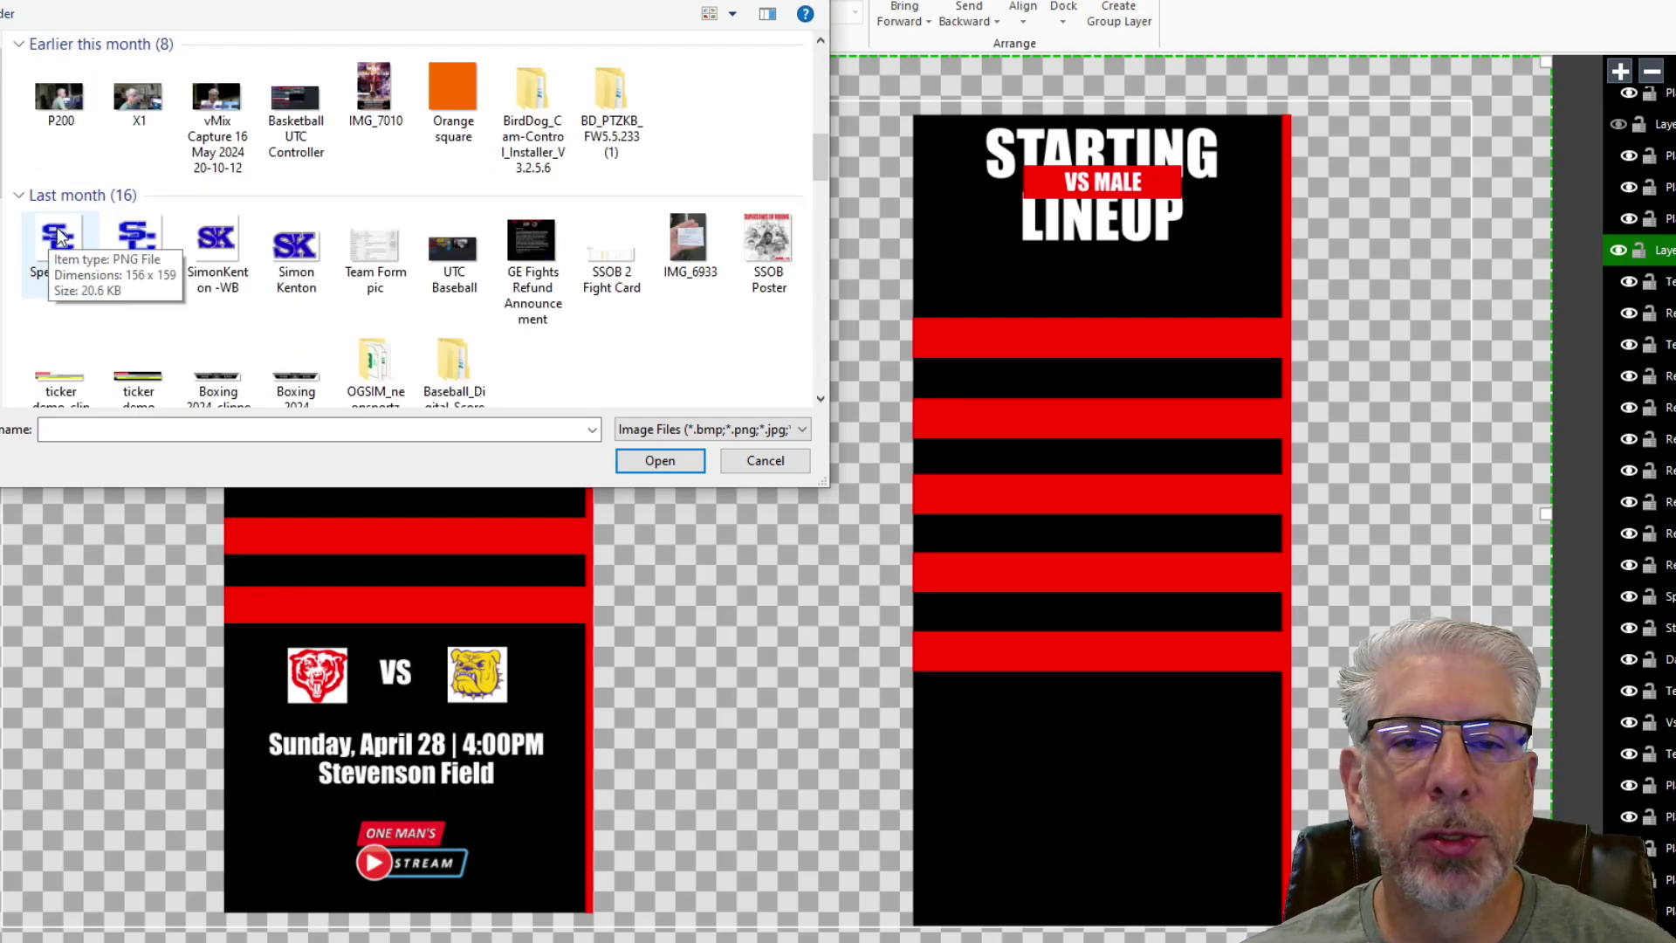
left_click(60, 237)
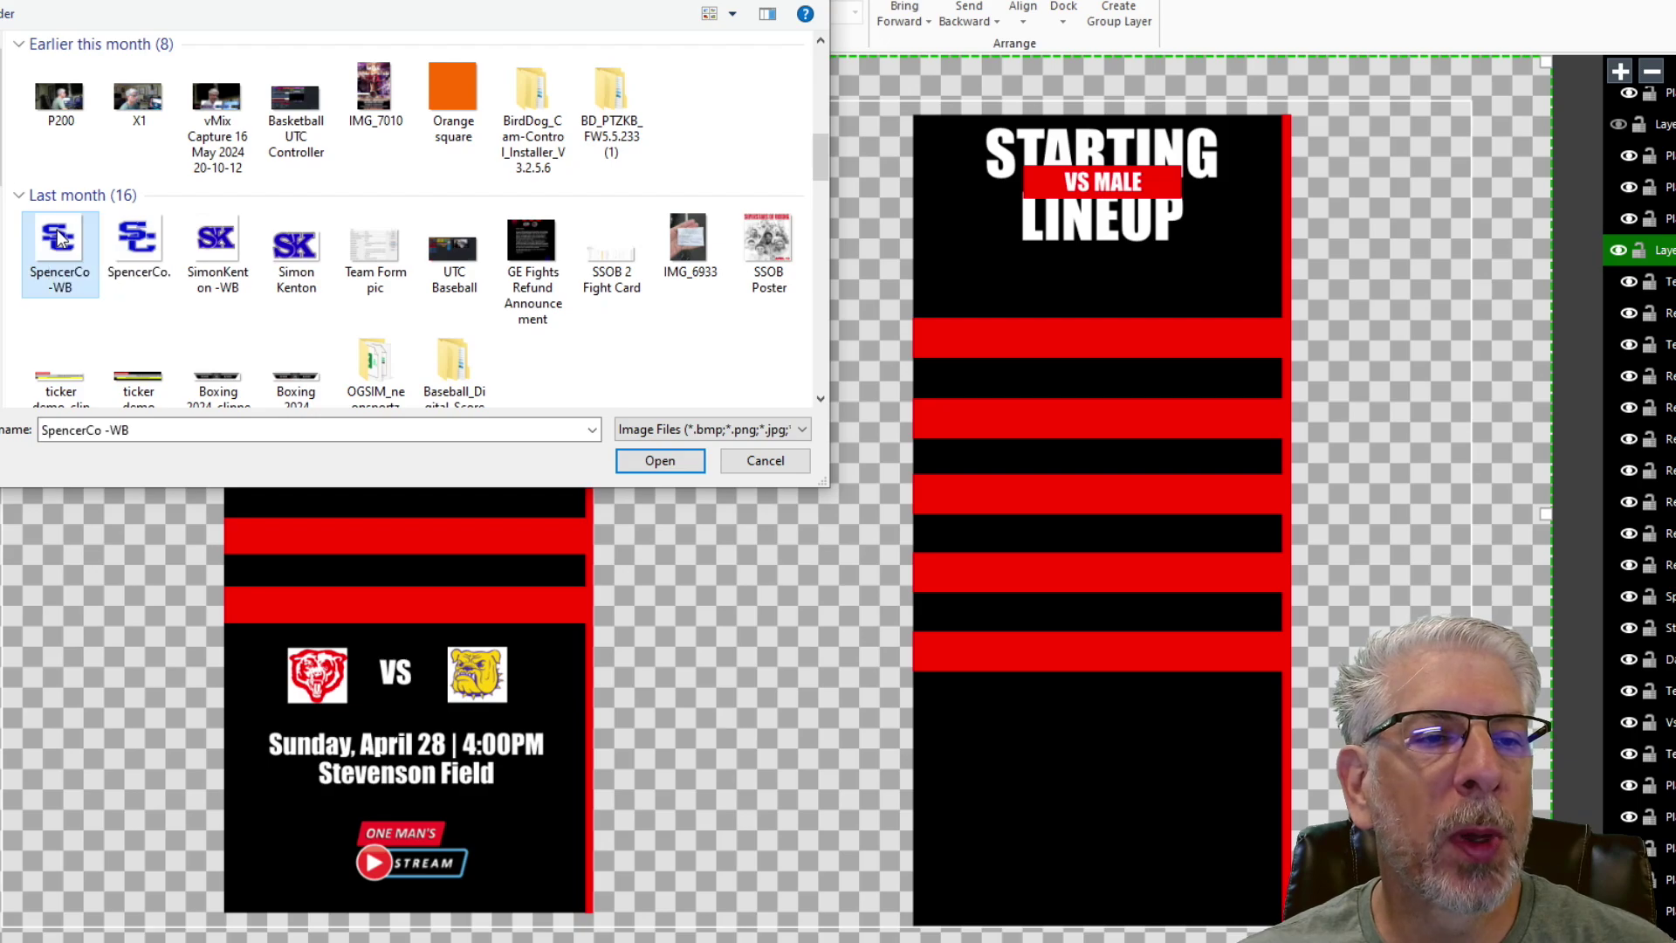
left_click(666, 458)
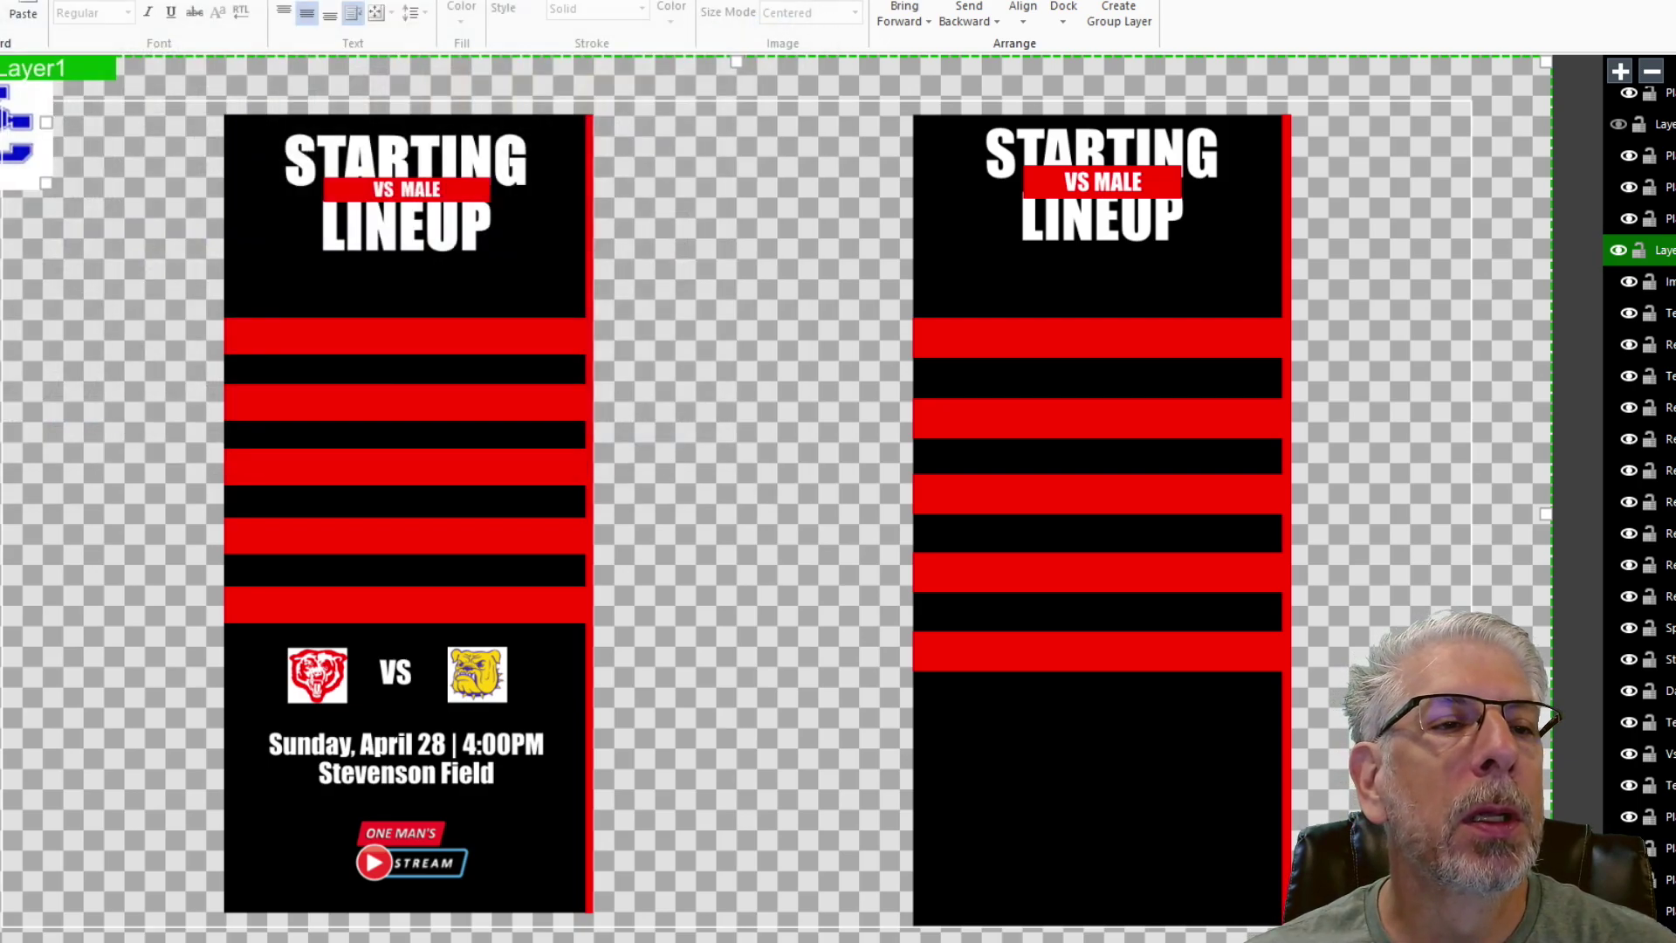
left_click_drag(17, 131, 988, 803)
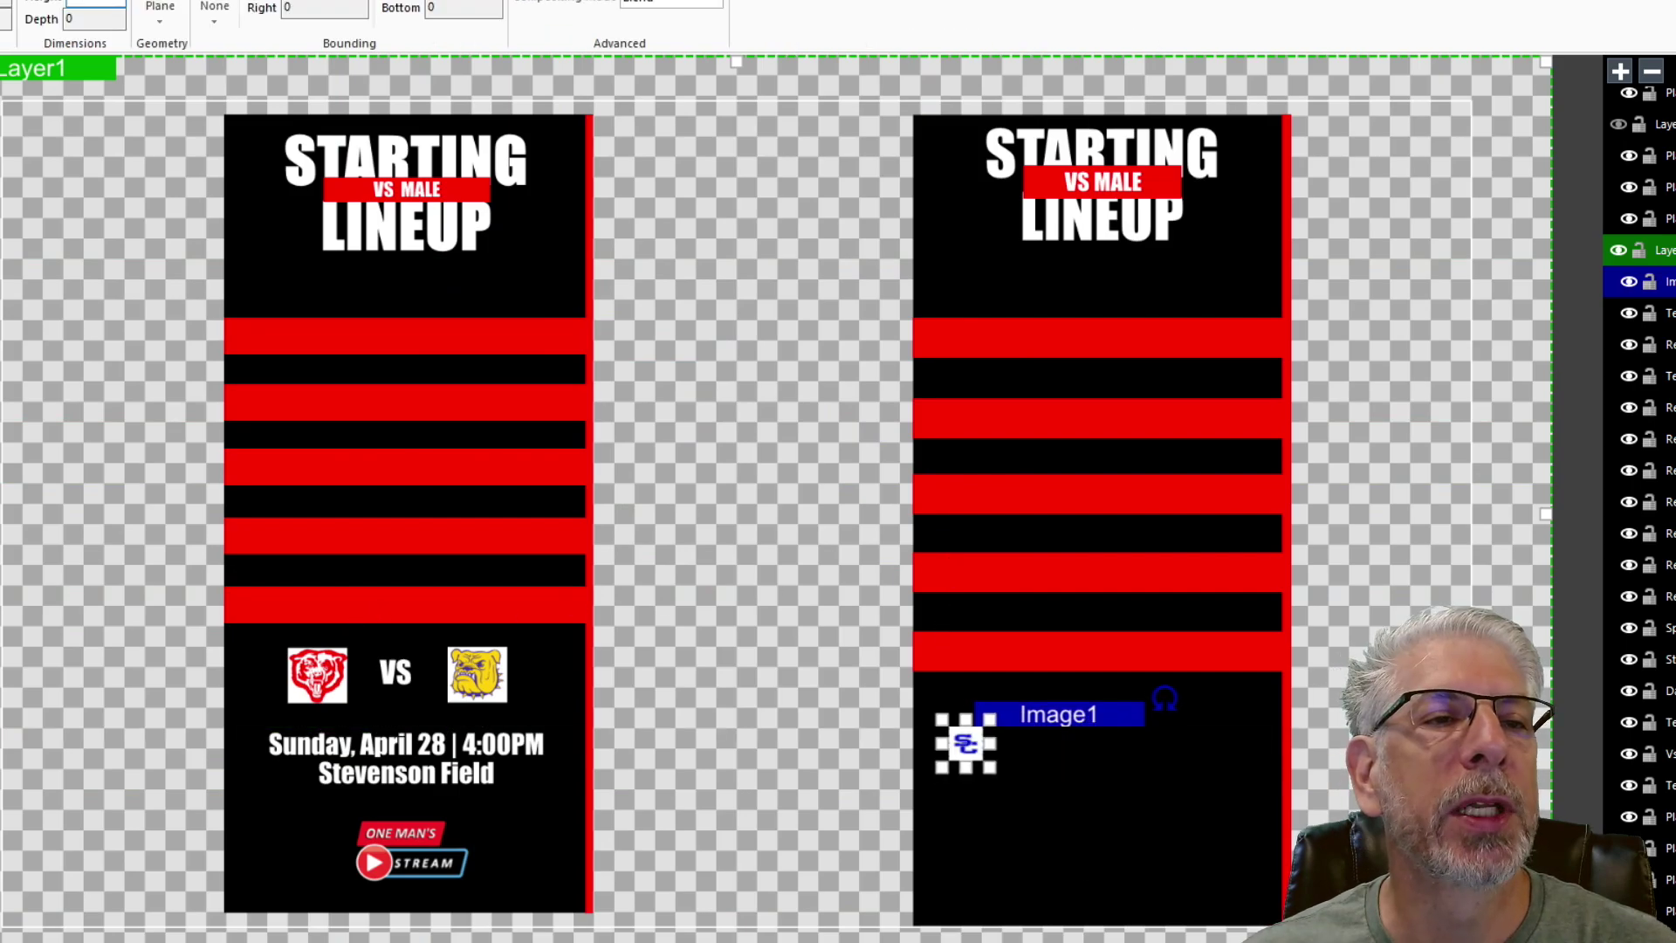
key("Tab")
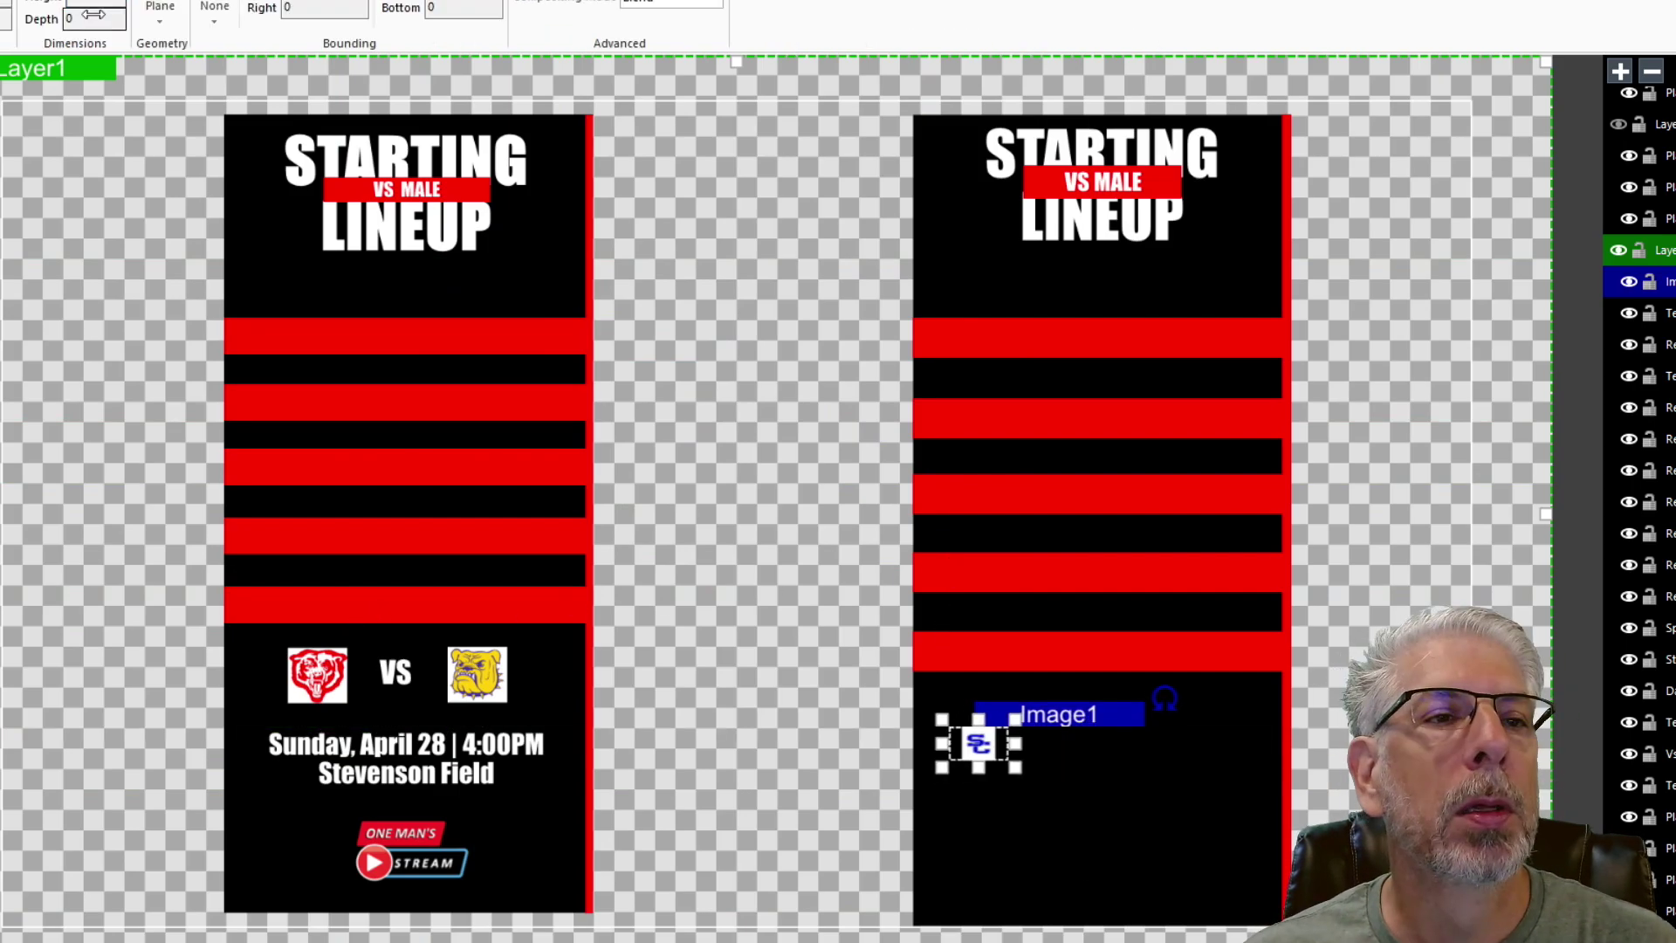
key("Return")
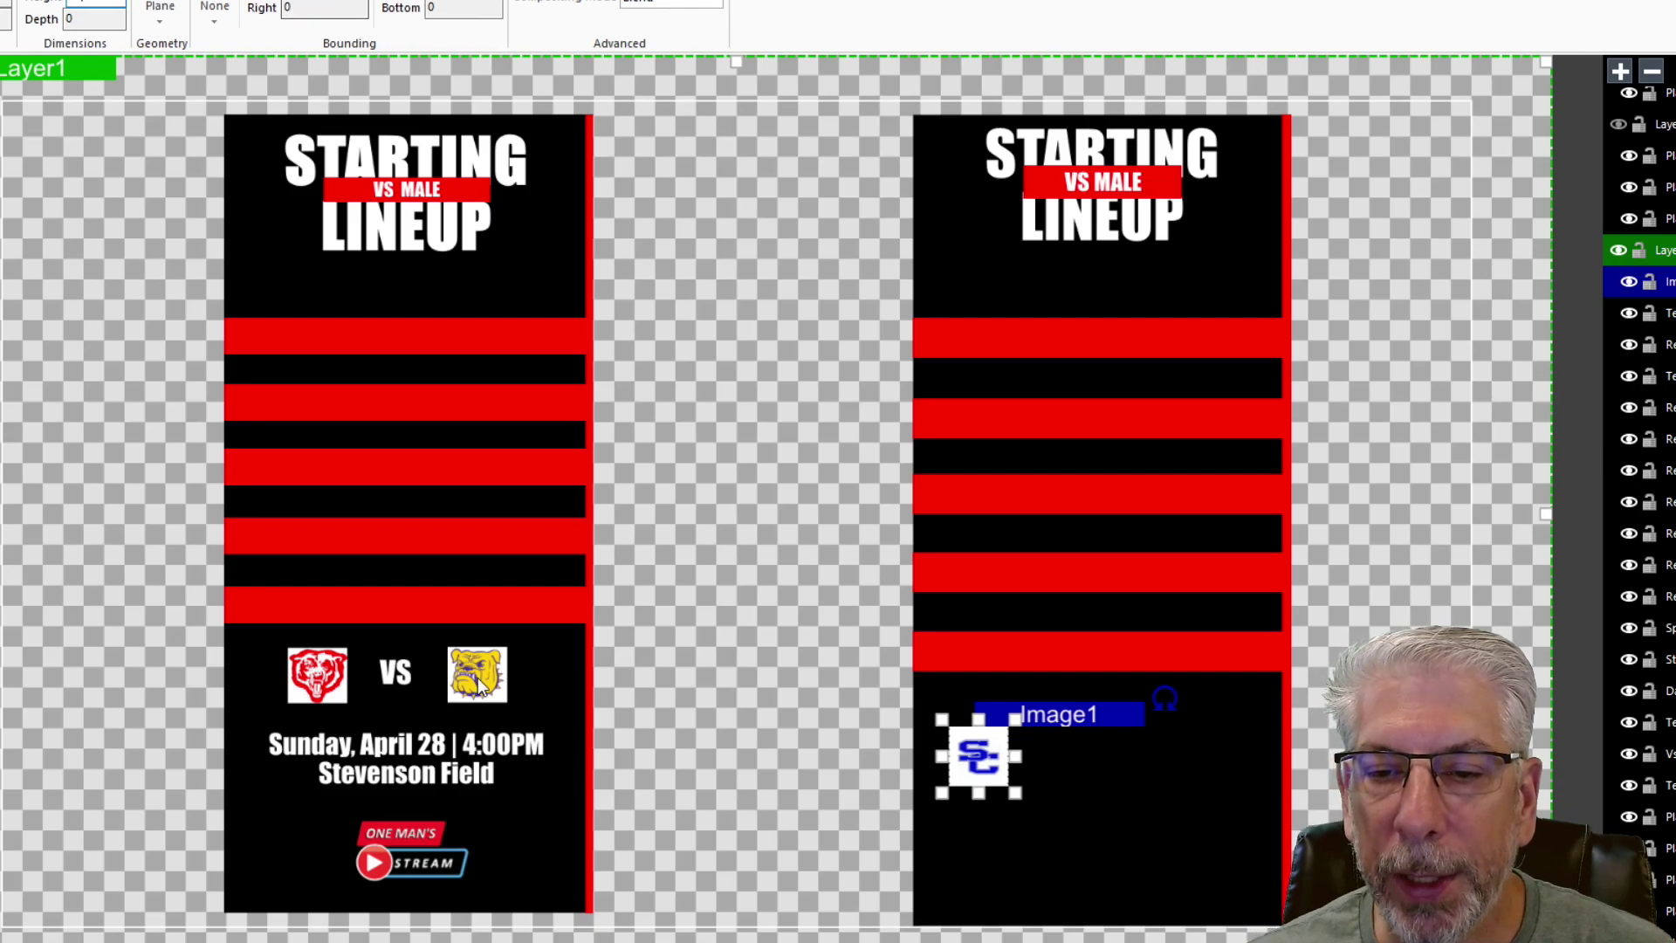
left_click_drag(1070, 711, 1091, 668)
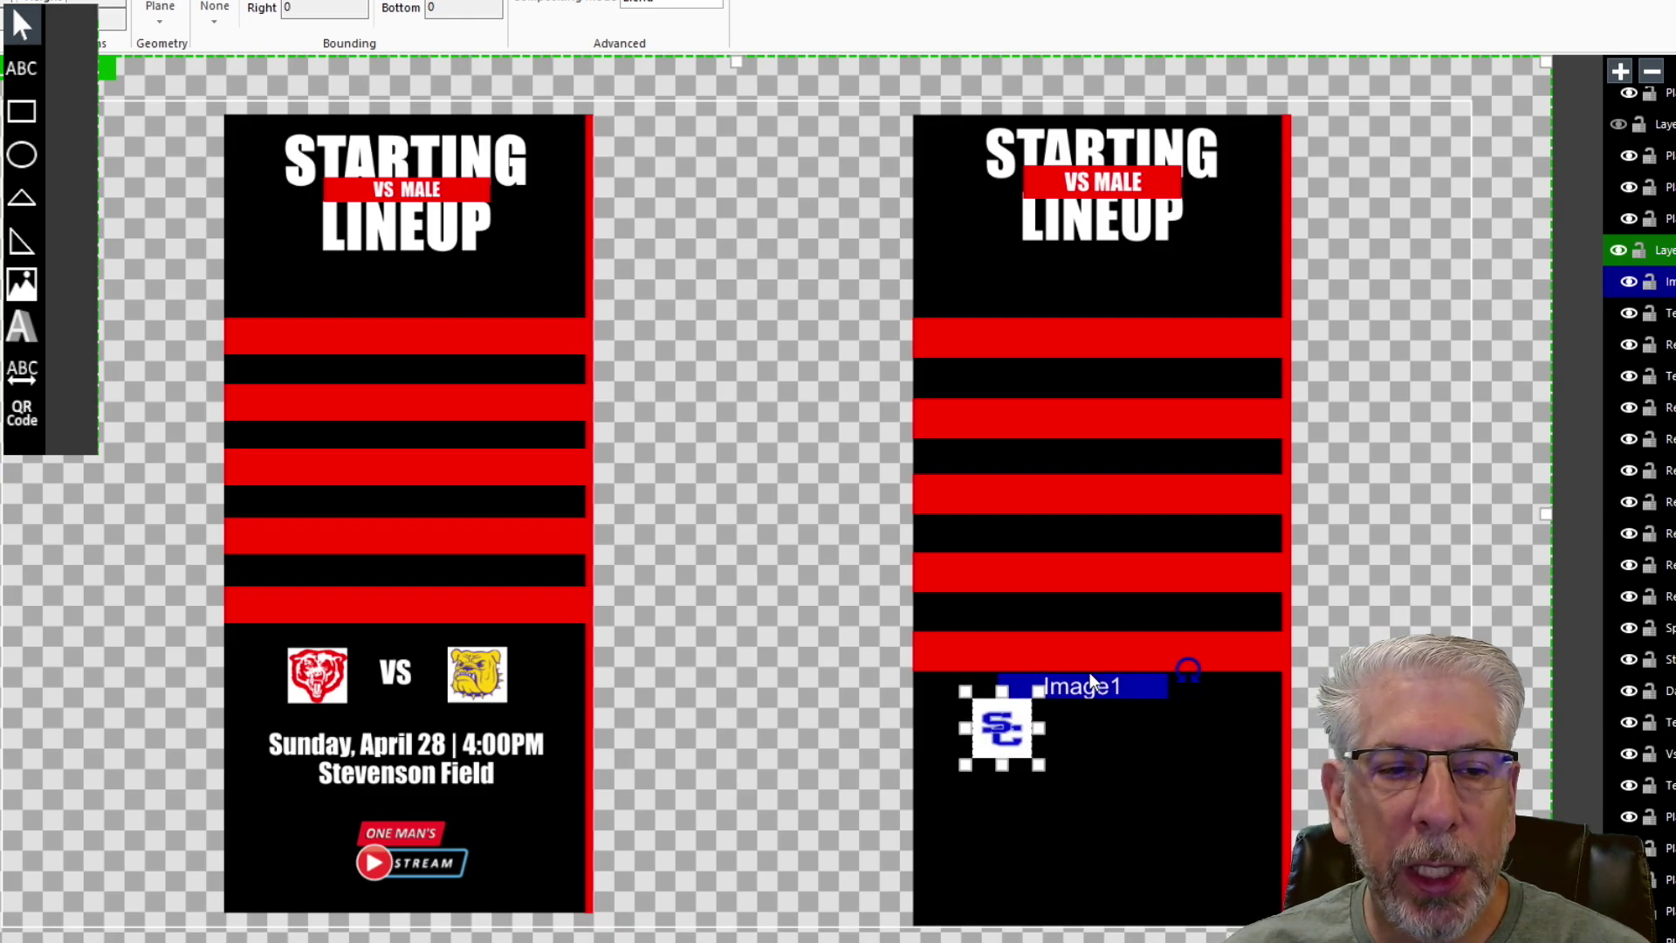
- Duplicate the SC logo as Image2 and slide the copy right, level with the first
left_click(1431, 601)
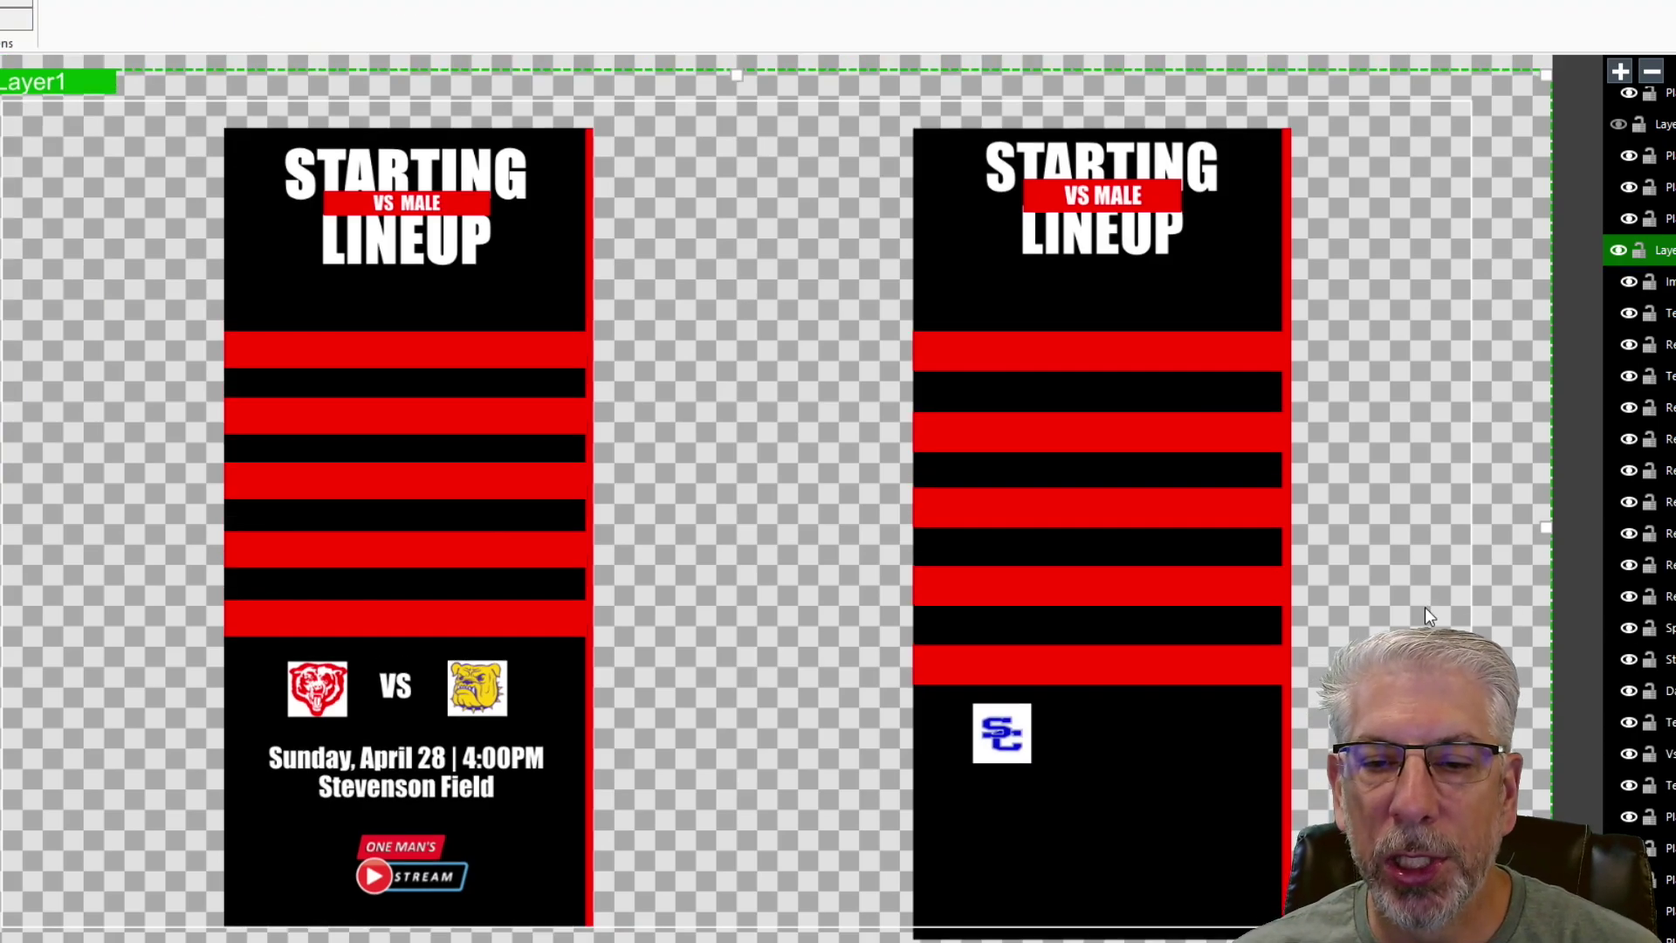
left_click(1015, 725)
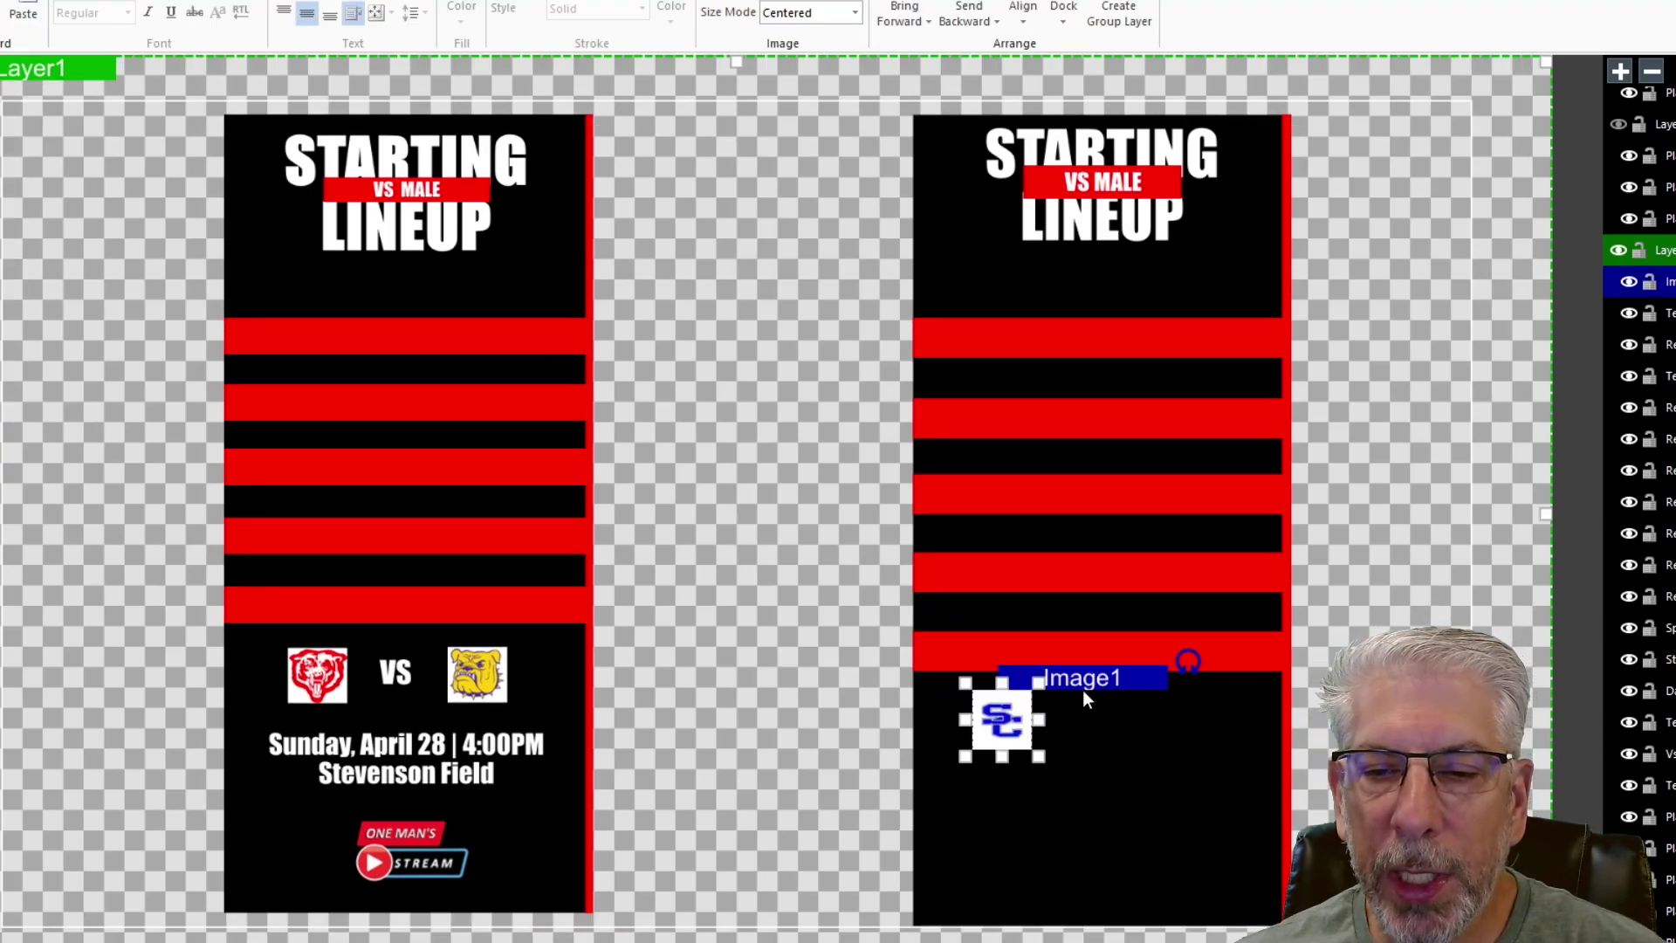
right_click(1102, 672)
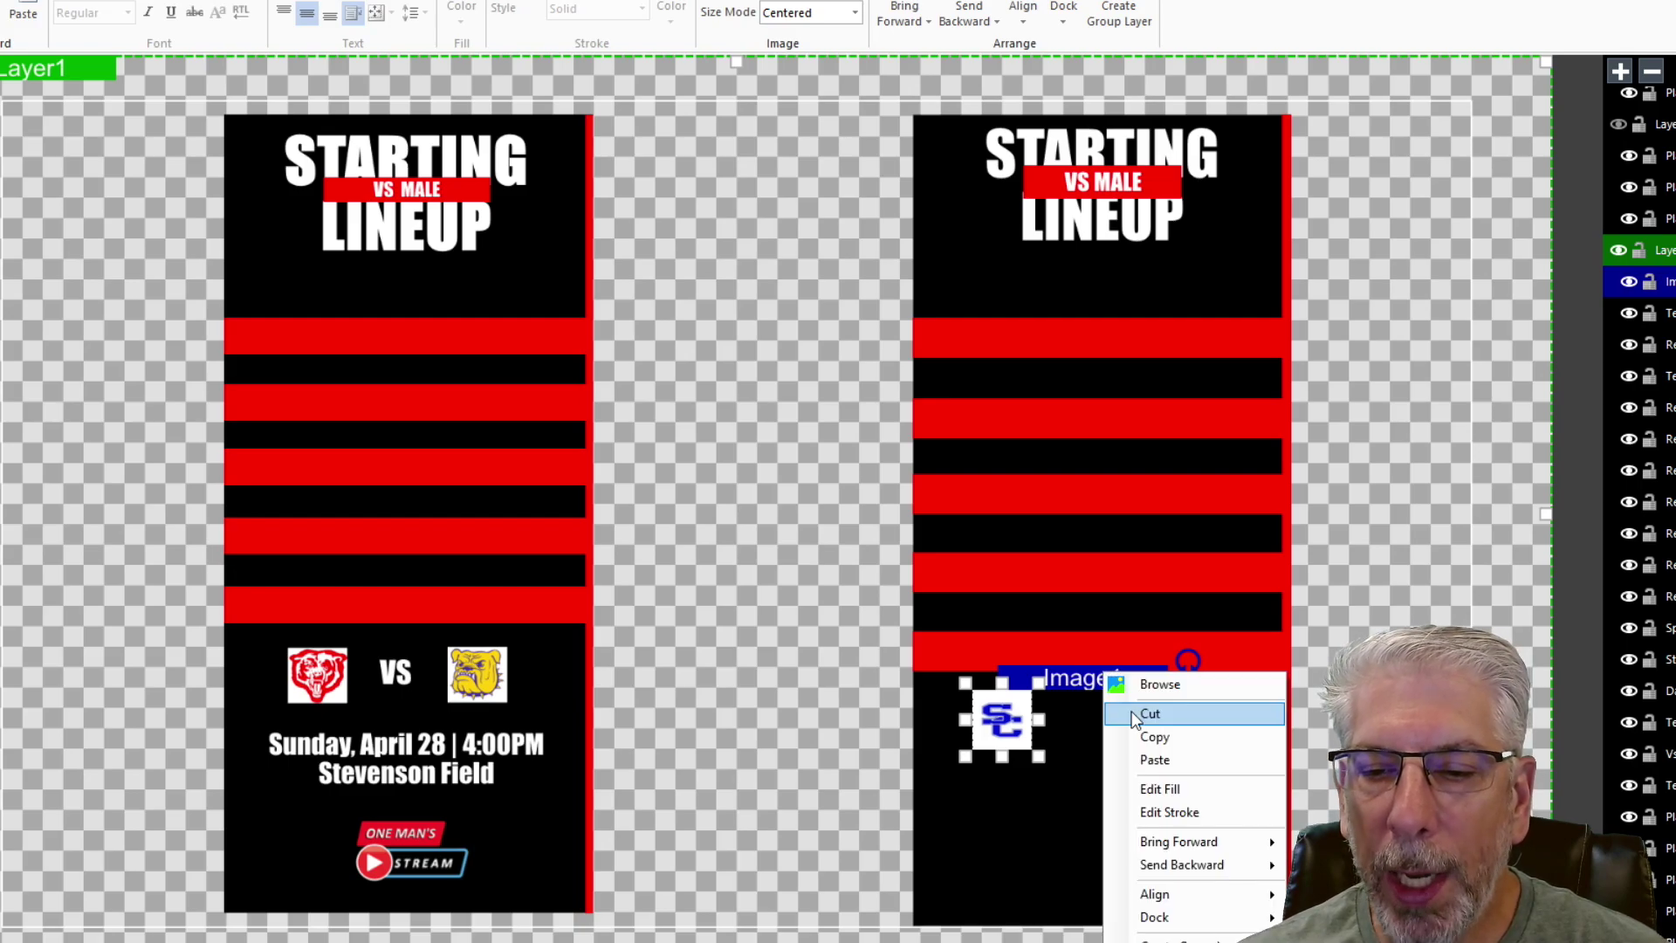
left_click(1144, 738)
right_click(1087, 678)
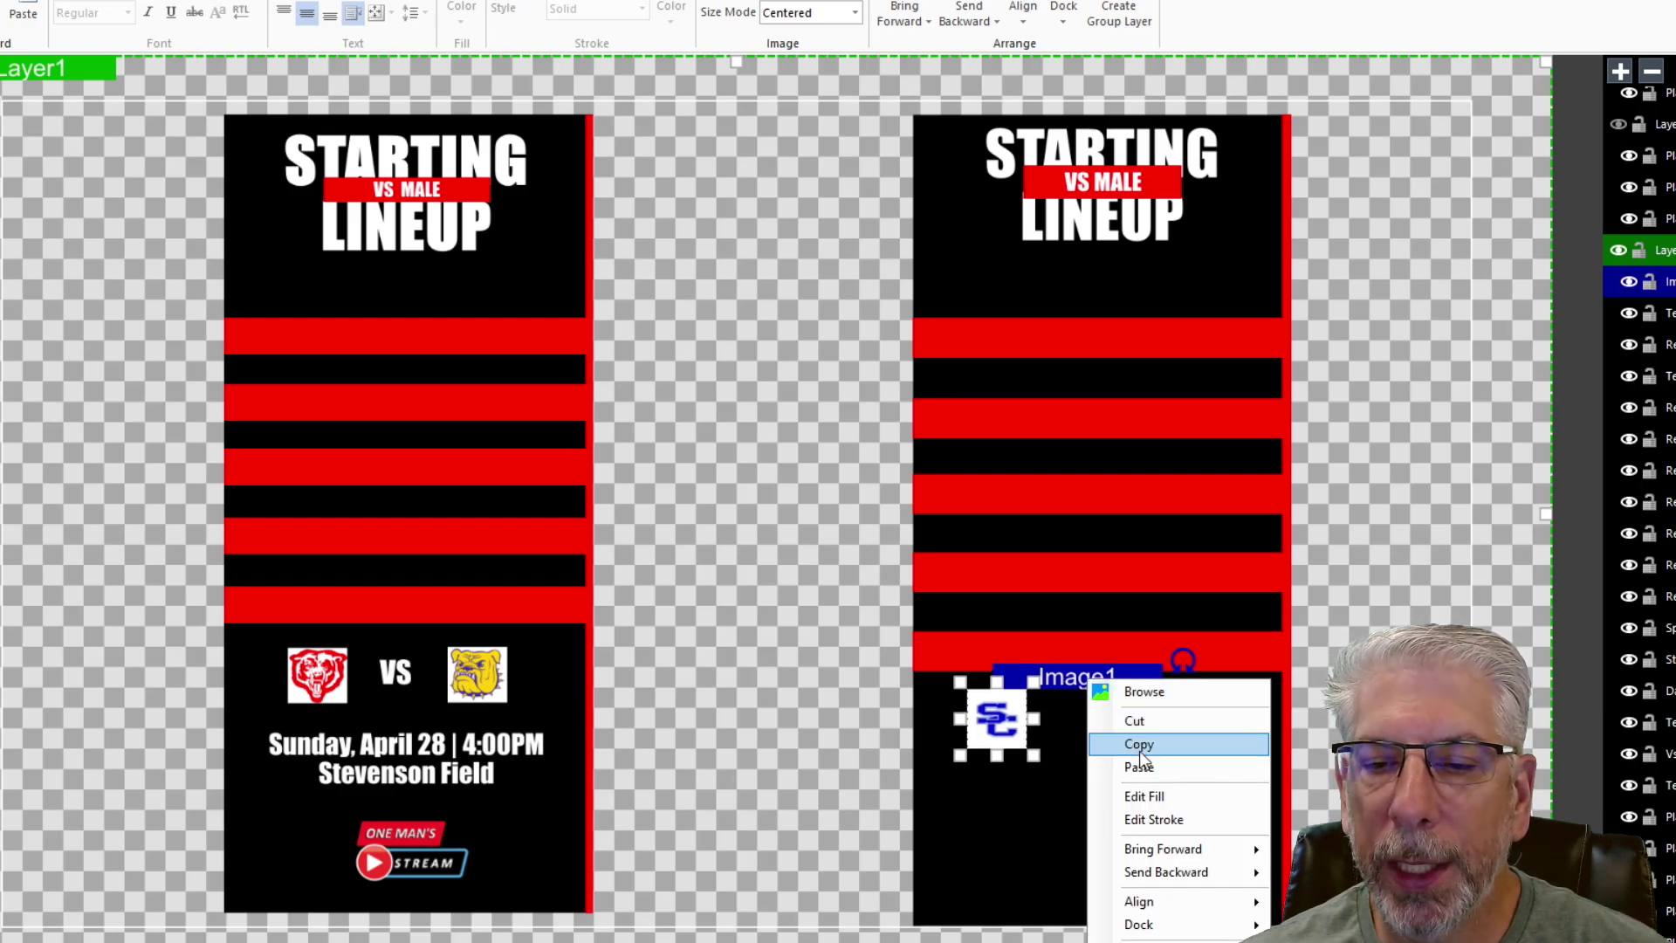
left_click(1140, 768)
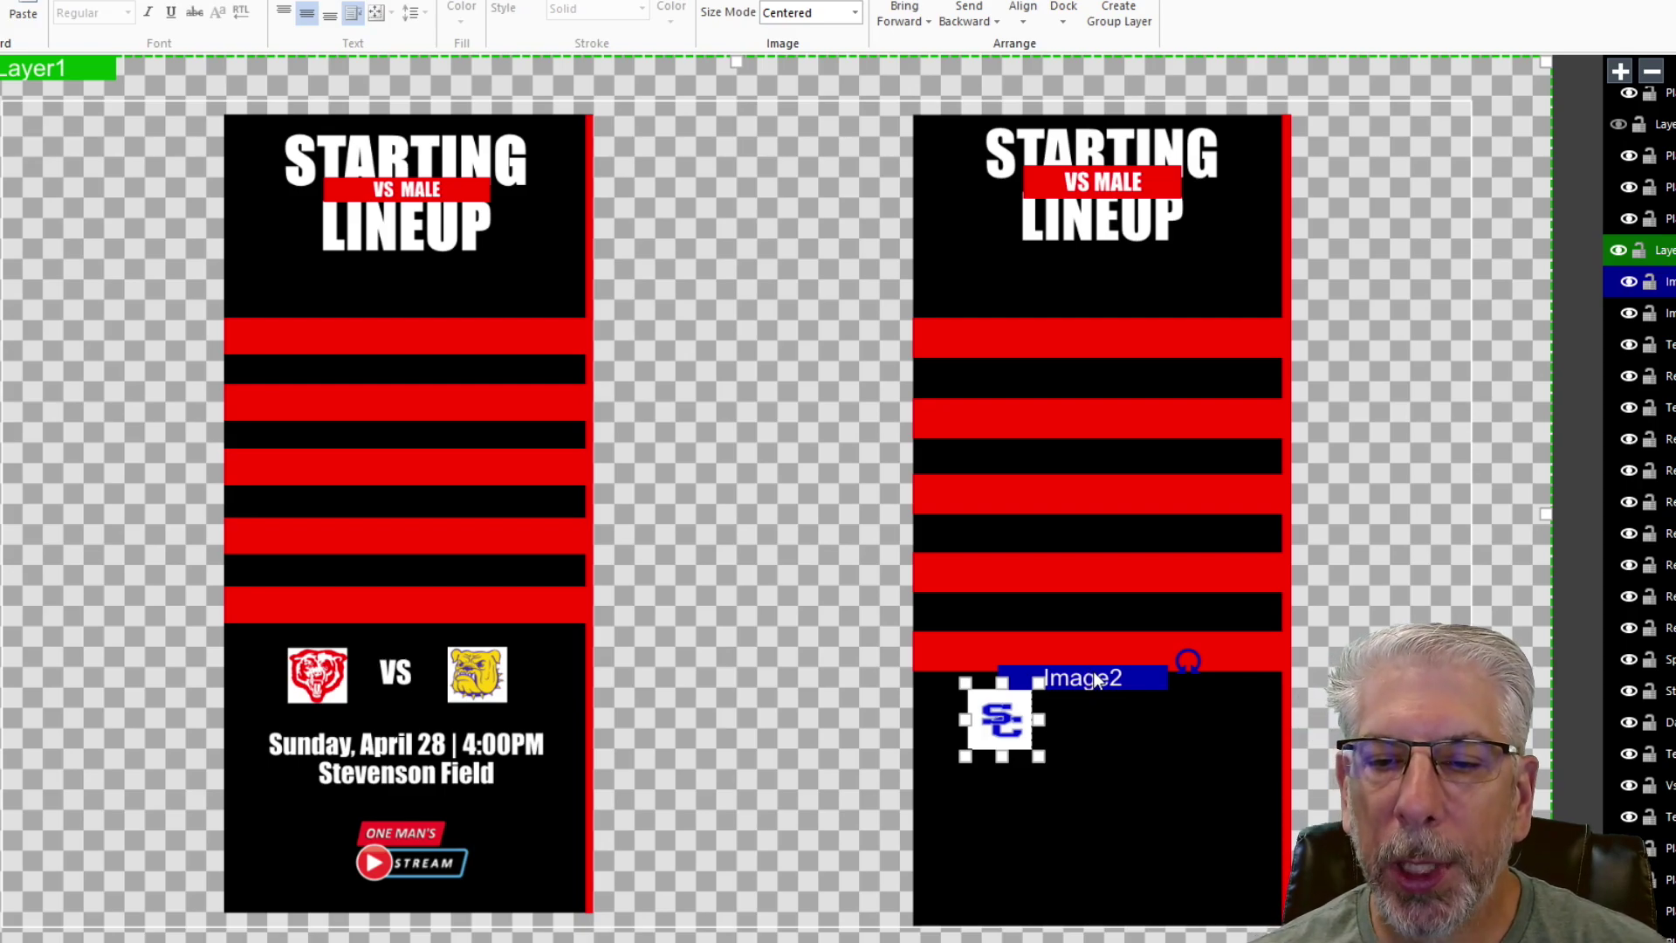
key("Right")
key("Right")
key("Right")
key("Right")
key("Right")
key("Right")
key("Right")
key("Right")
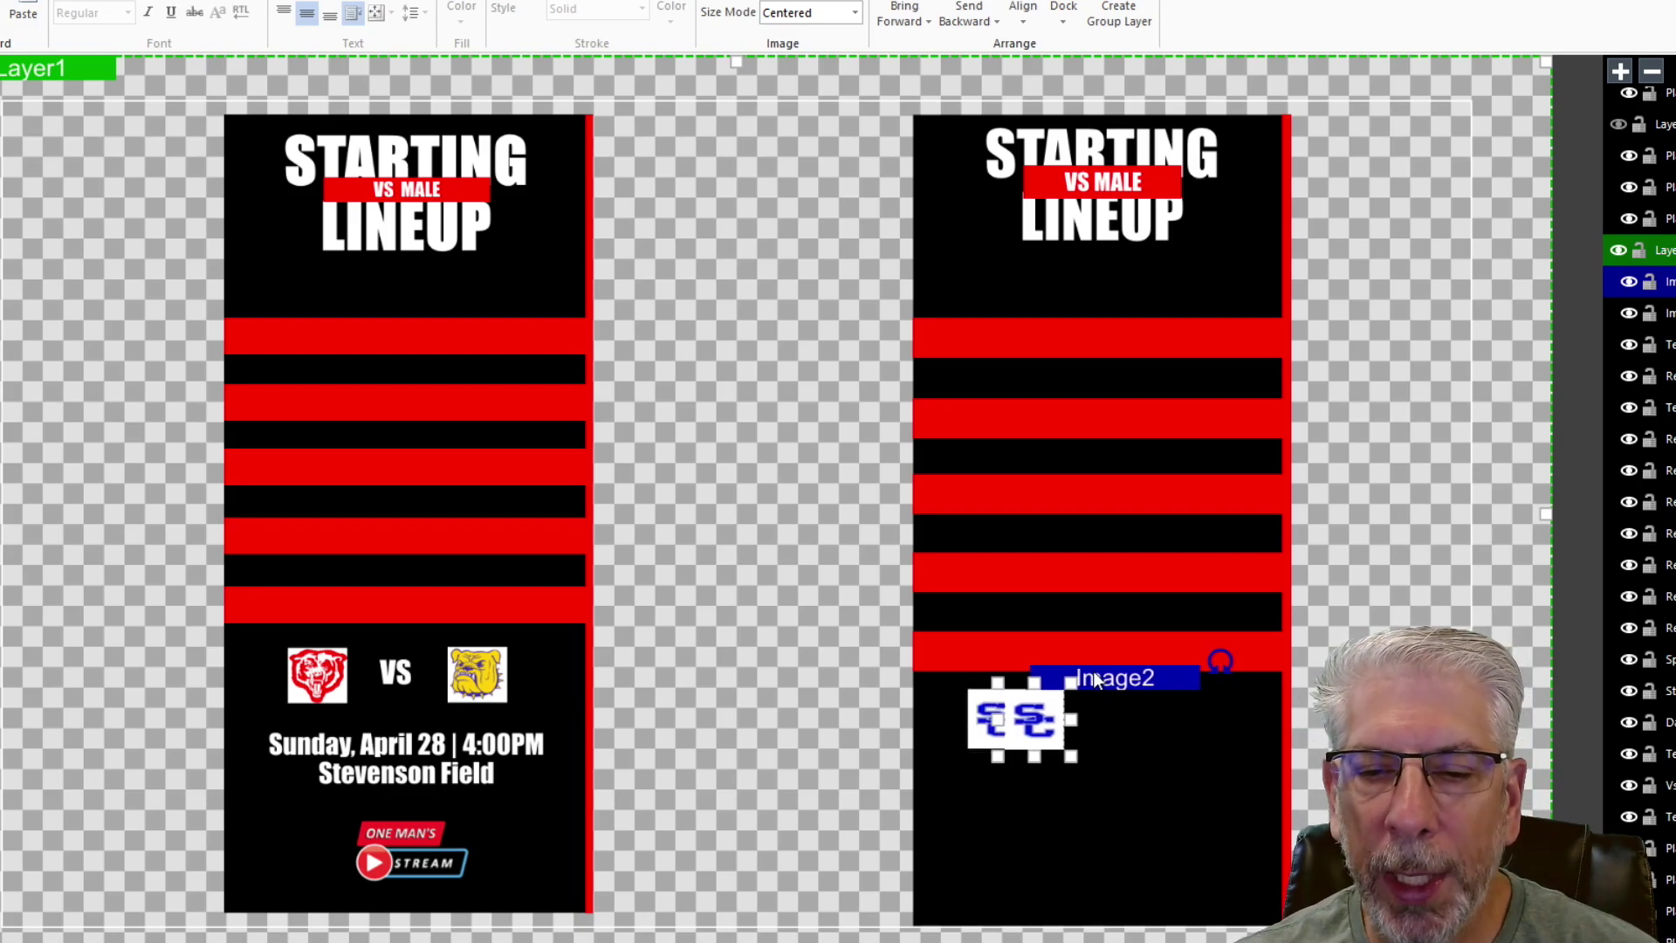
key("Right")
key("Right")
key("Right")
key("Right")
key("Right")
key("Right")
key("Right")
key("Right")
key("Right")
key("Right")
key("Right")
key("Right")
key("Right")
key("Right")
key("Right")
key("Right")
key("Right")
key("Right")
key("Right")
key("Right")
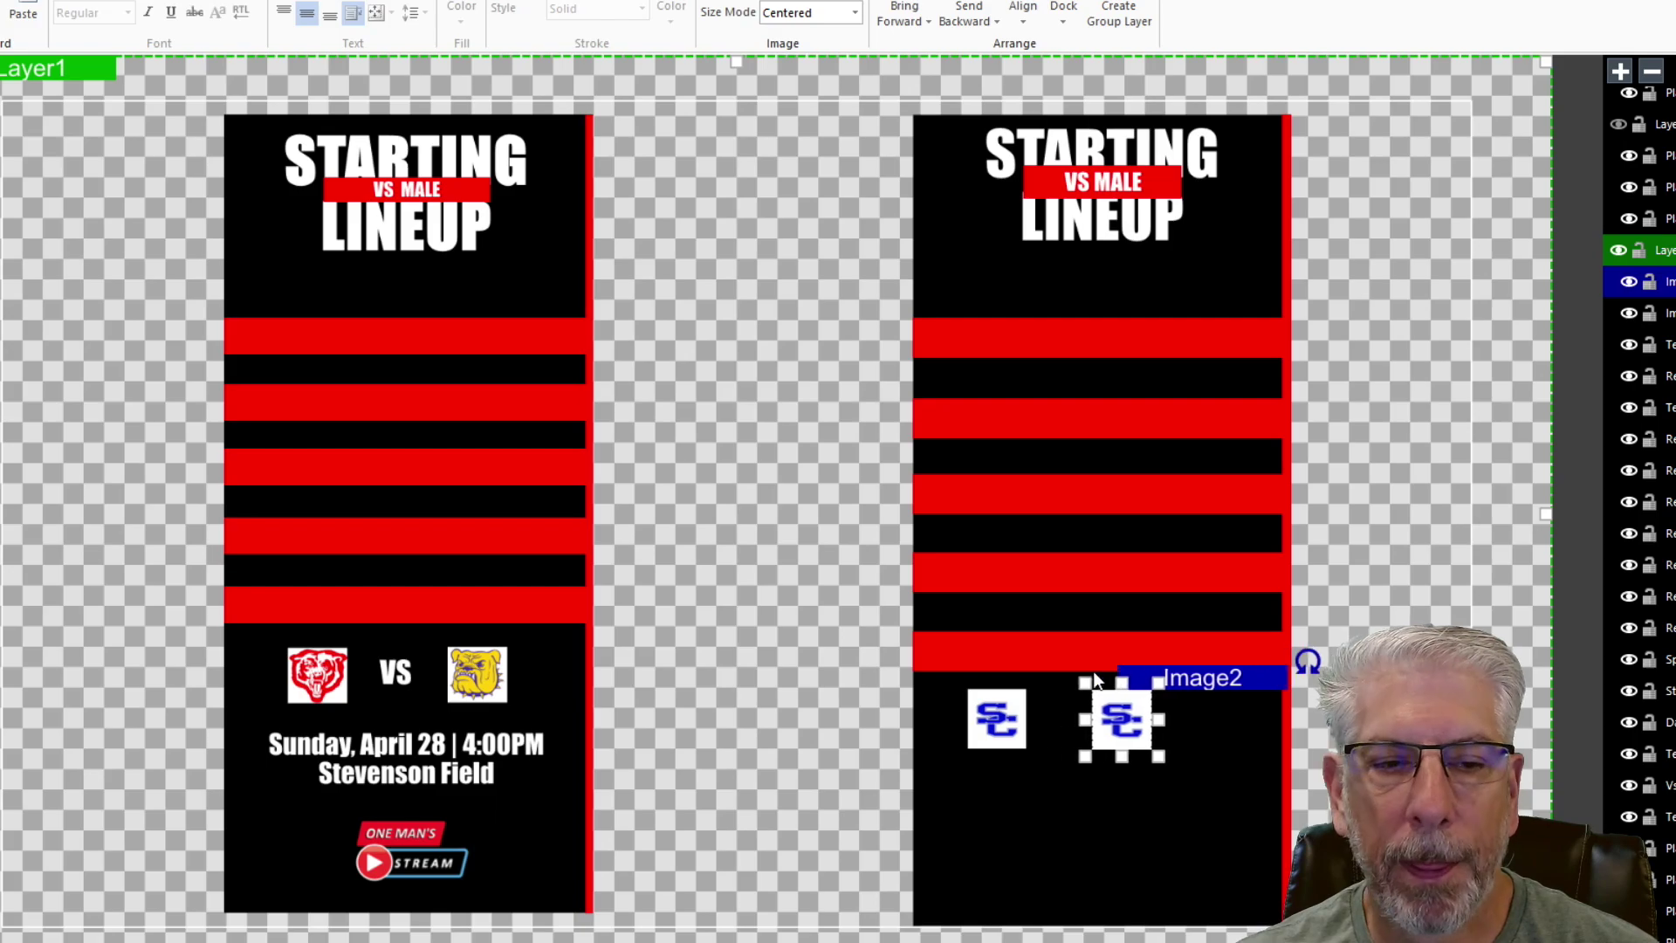
key("Right")
key("Right")
key("Right")
key("Right")
key("Right")
key("Right")
key("Right")
key("Right")
key("Right")
key("Right")
key("Right")
key("Right")
key("Right")
key("Right")
key("Right")
key("Right")
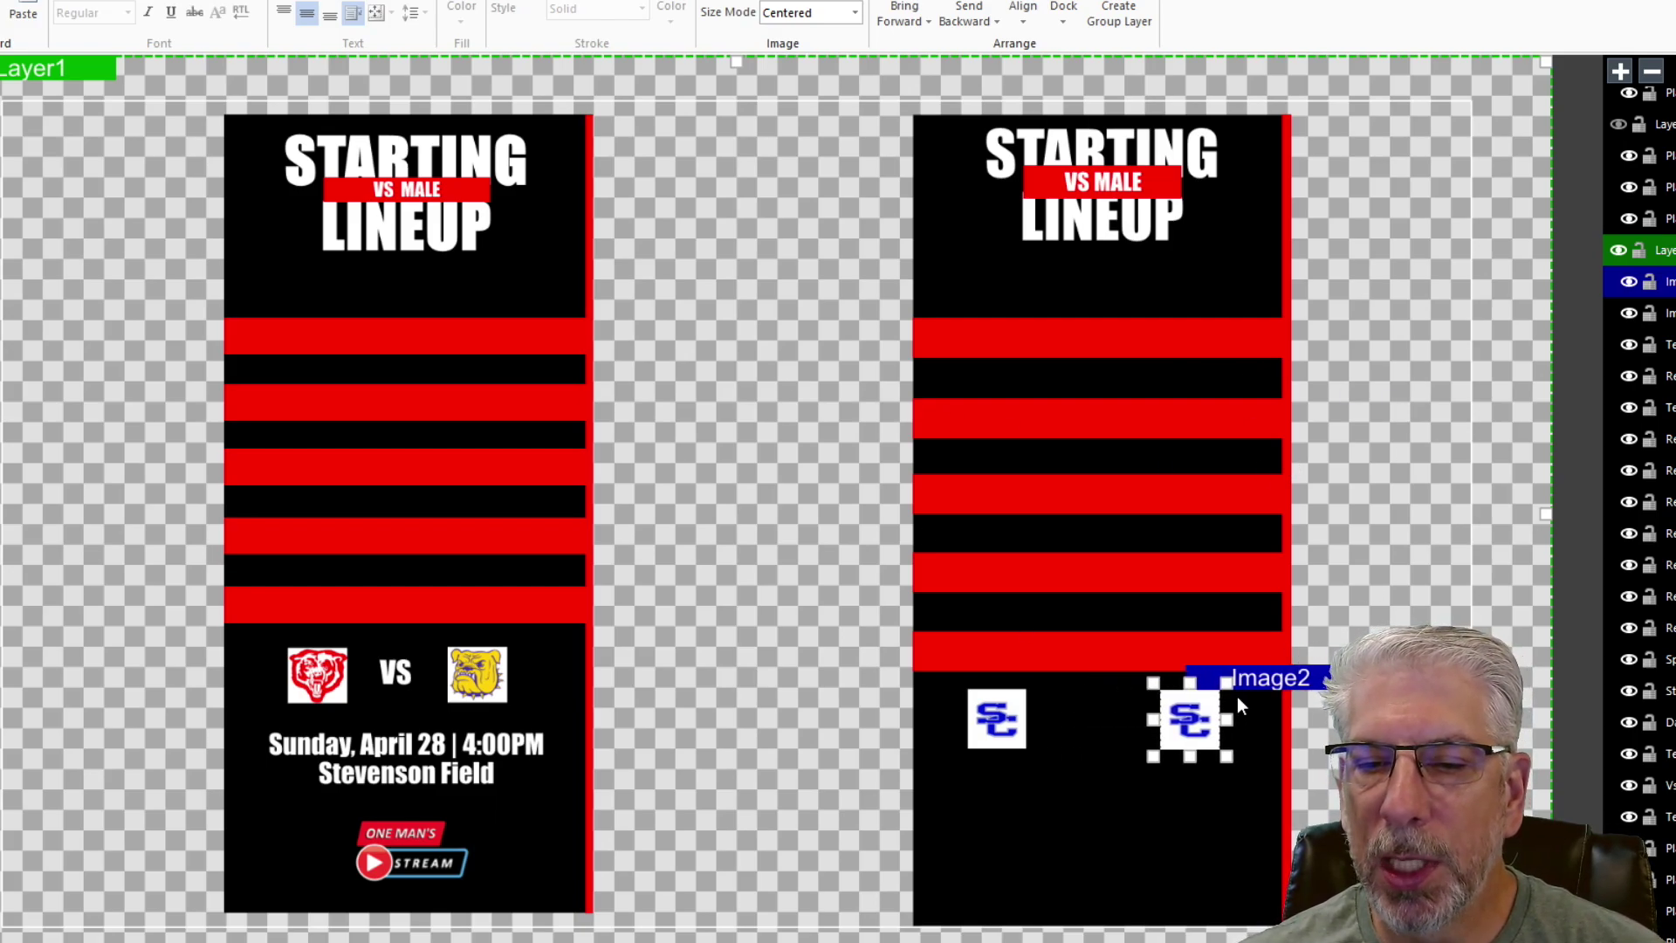
left_click(993, 704)
left_click(1384, 480)
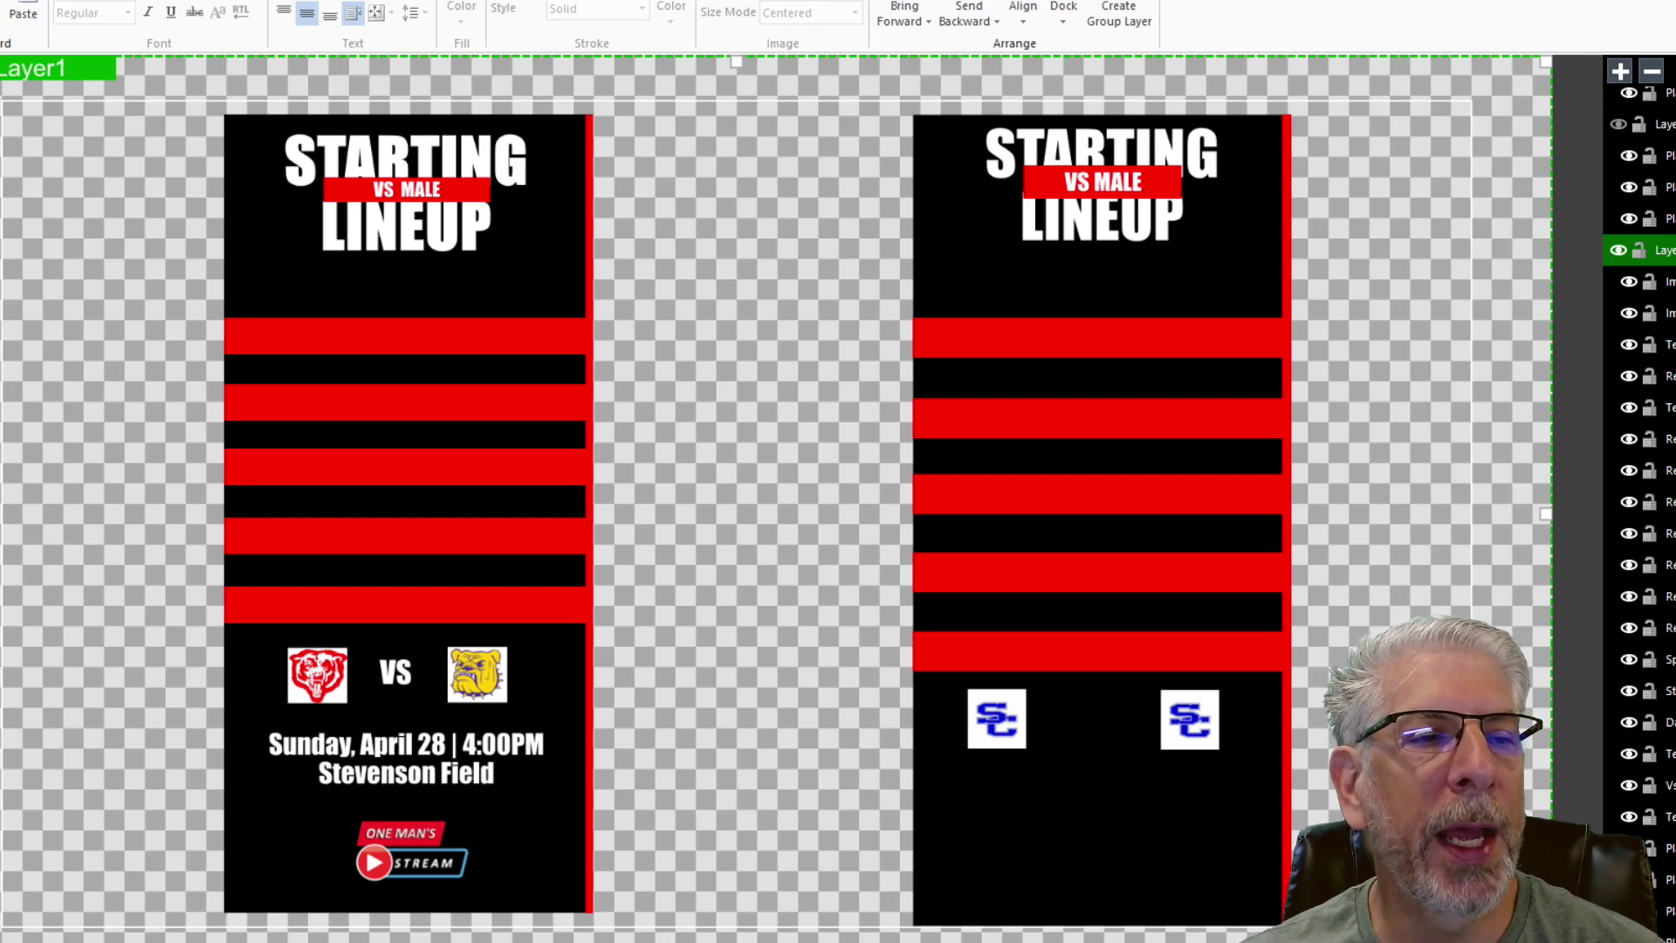
- Draw a text box between the SC logos reading 'VS' in white, centred, bold condensed type
left_click_drag(1059, 695, 1135, 752)
left_click(461, 13)
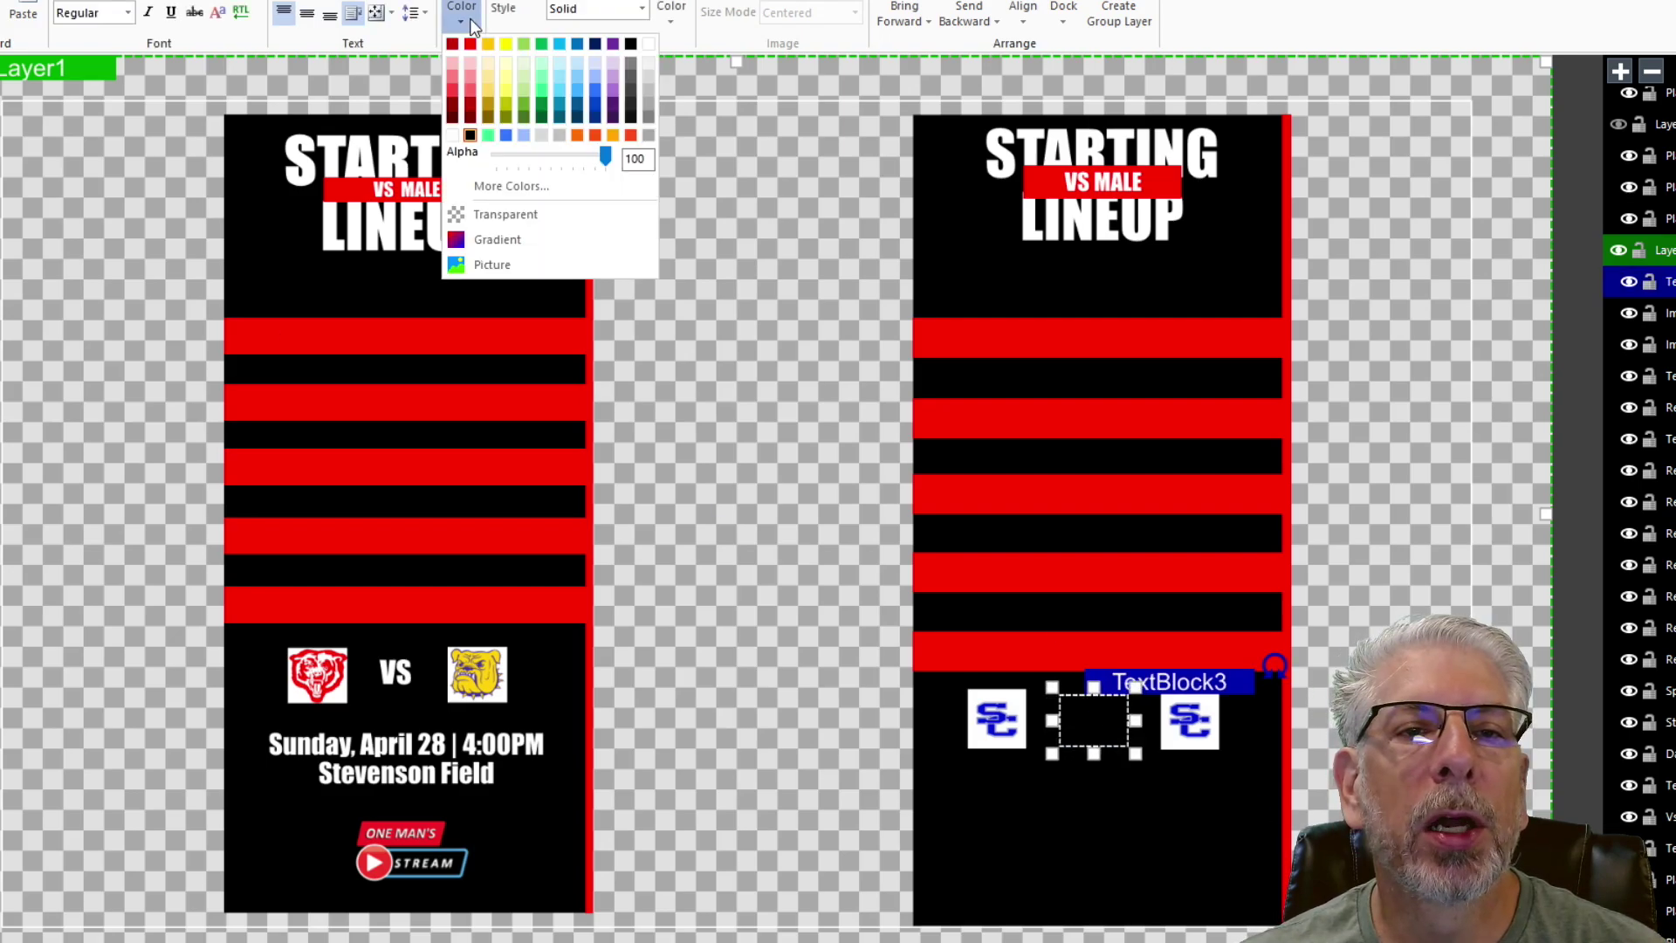
left_click(650, 43)
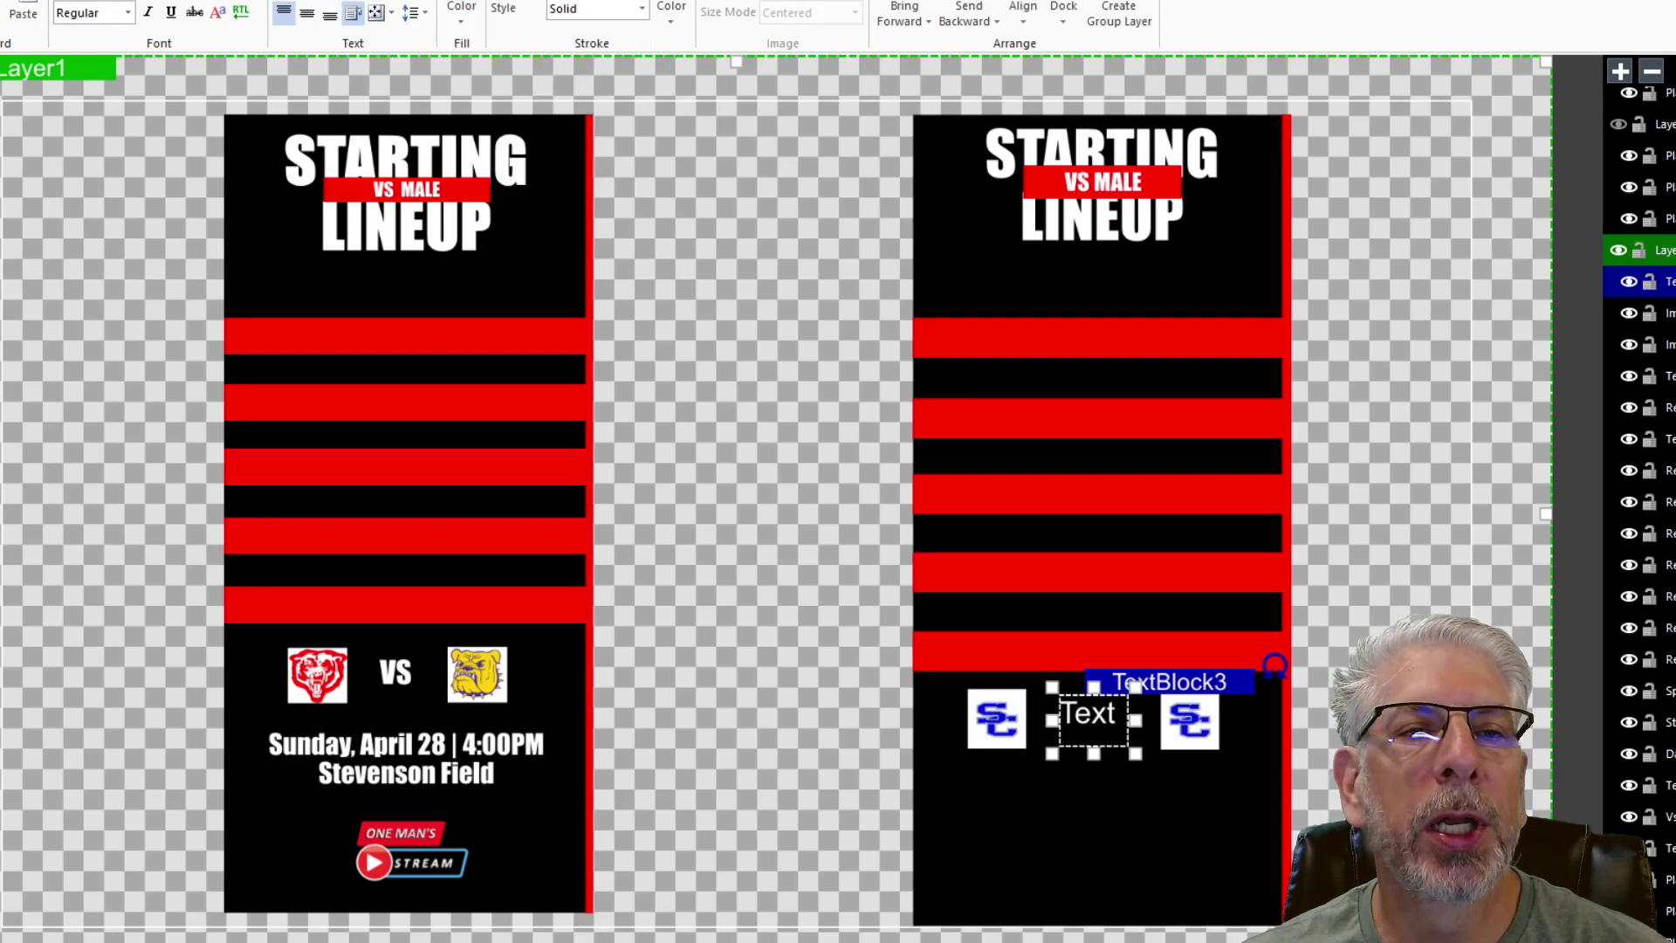
left_click(307, 14)
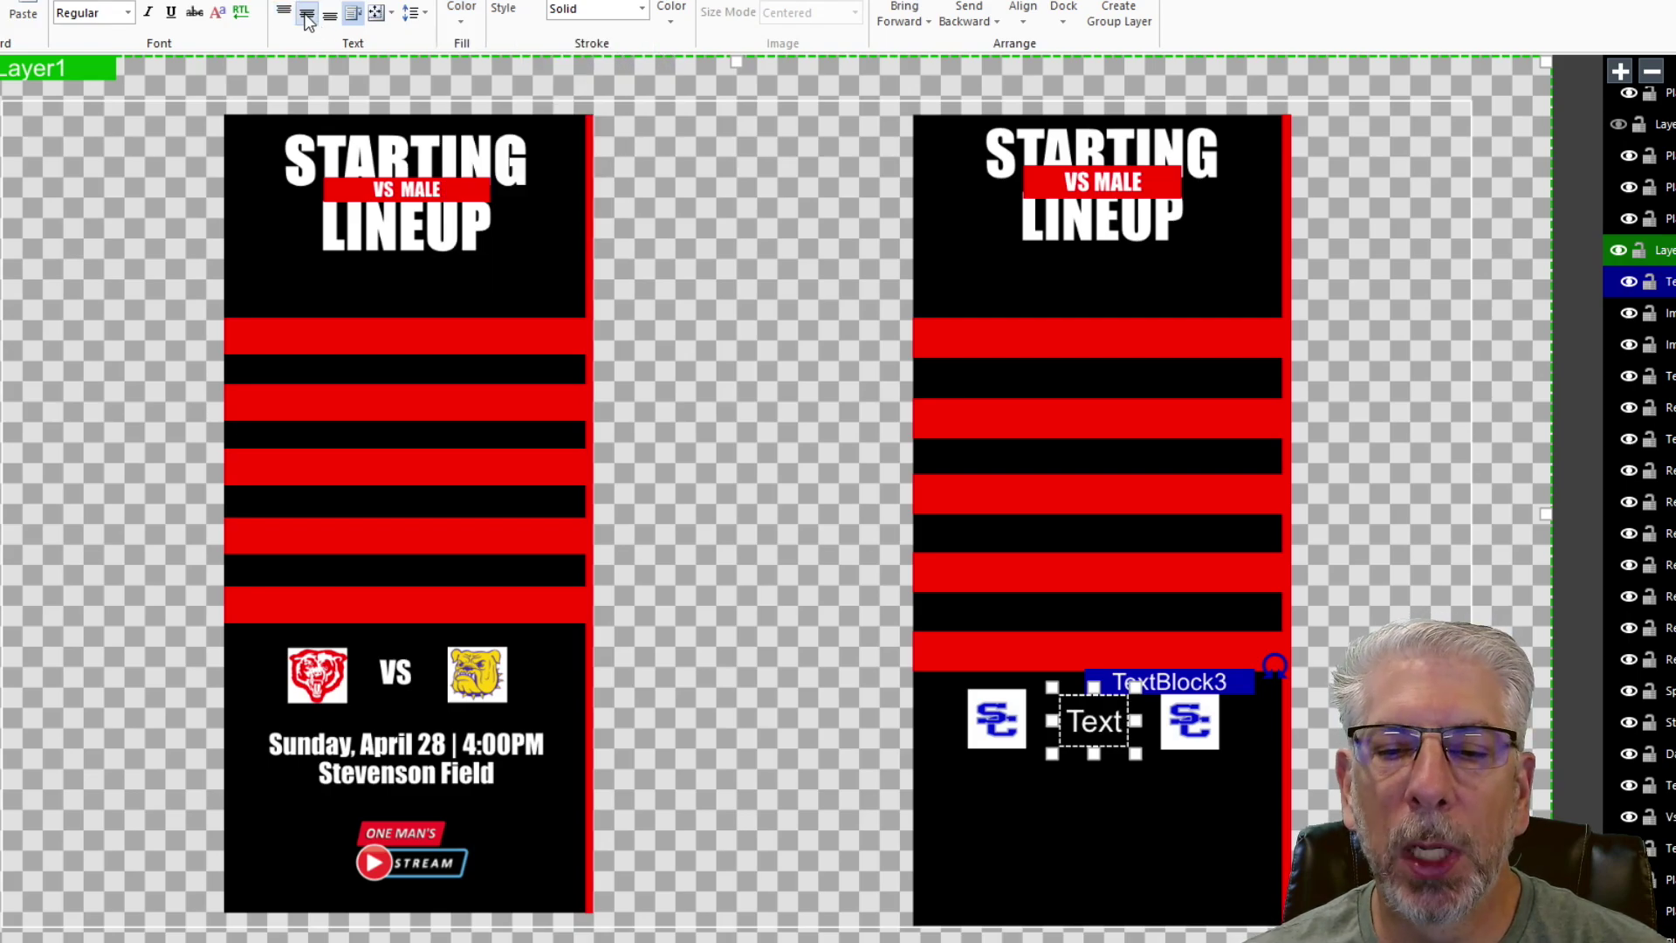
left_click(127, 12)
scroll(222, 340, "down", 6)
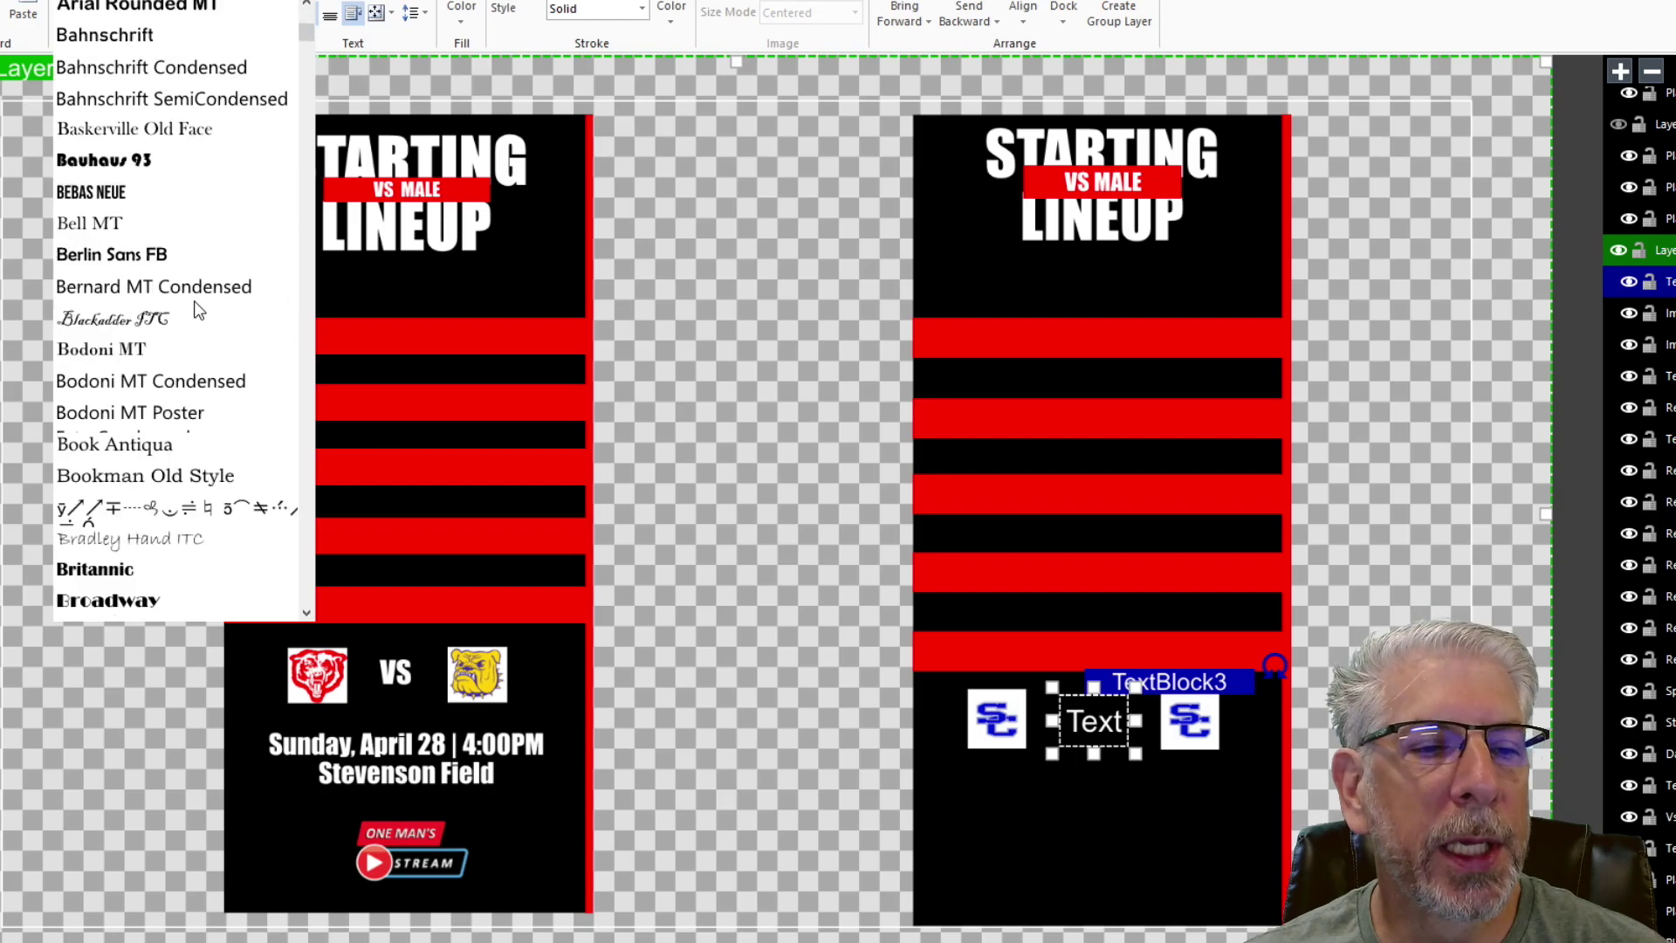
scroll(223, 345, "down", 15)
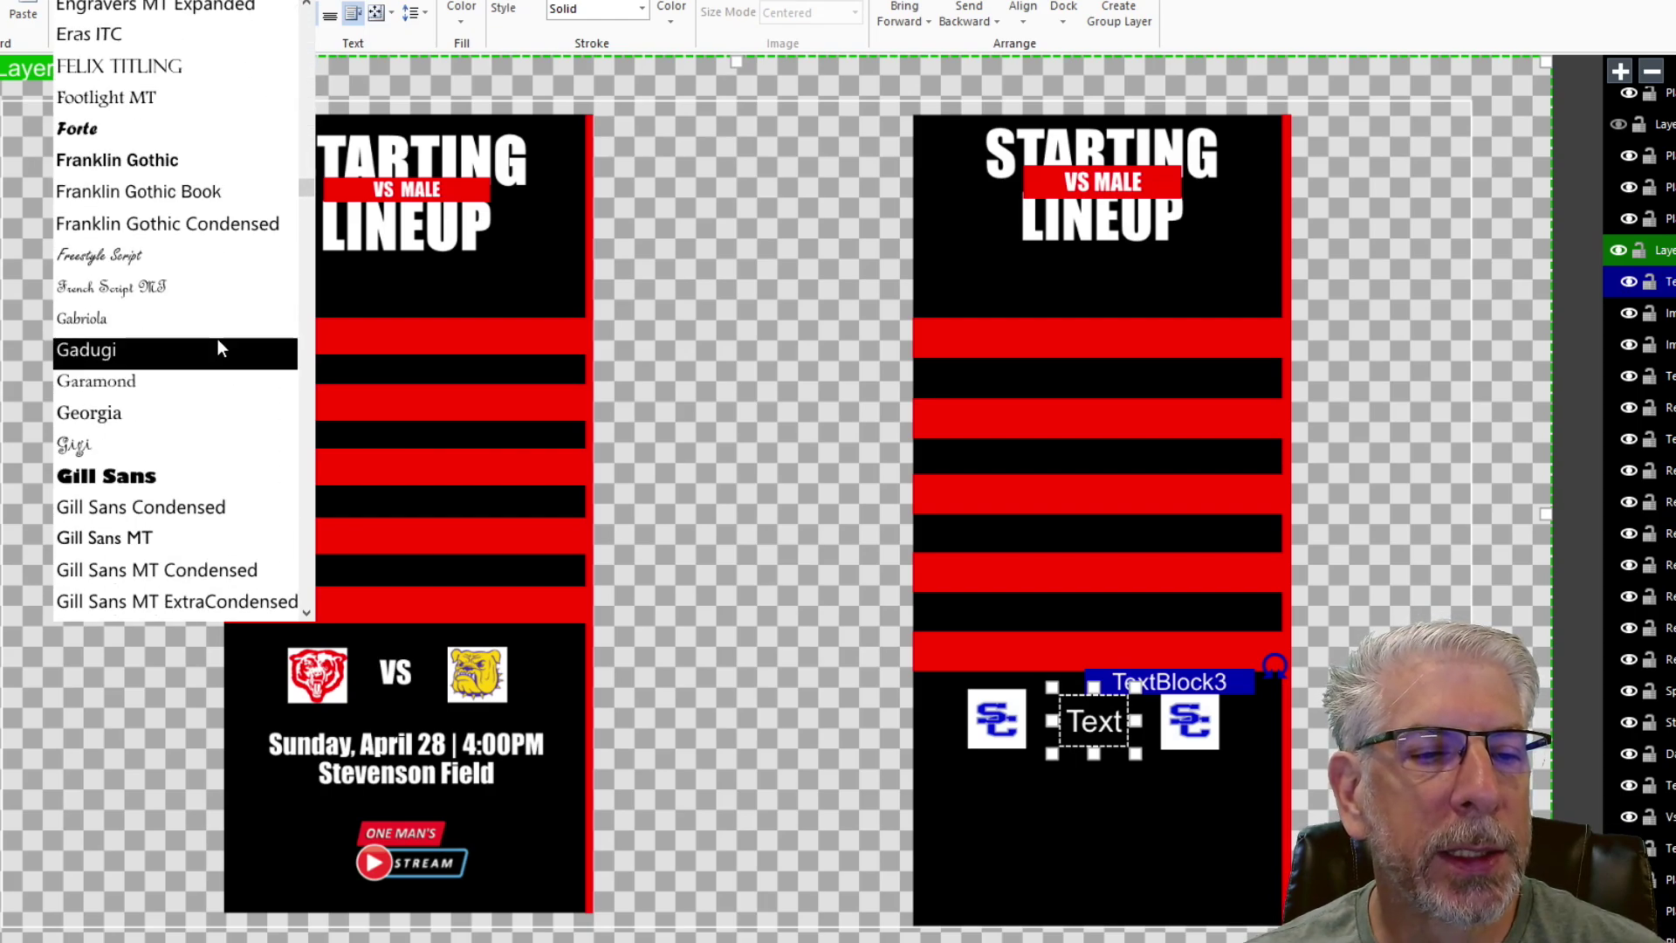
left_click(175, 475)
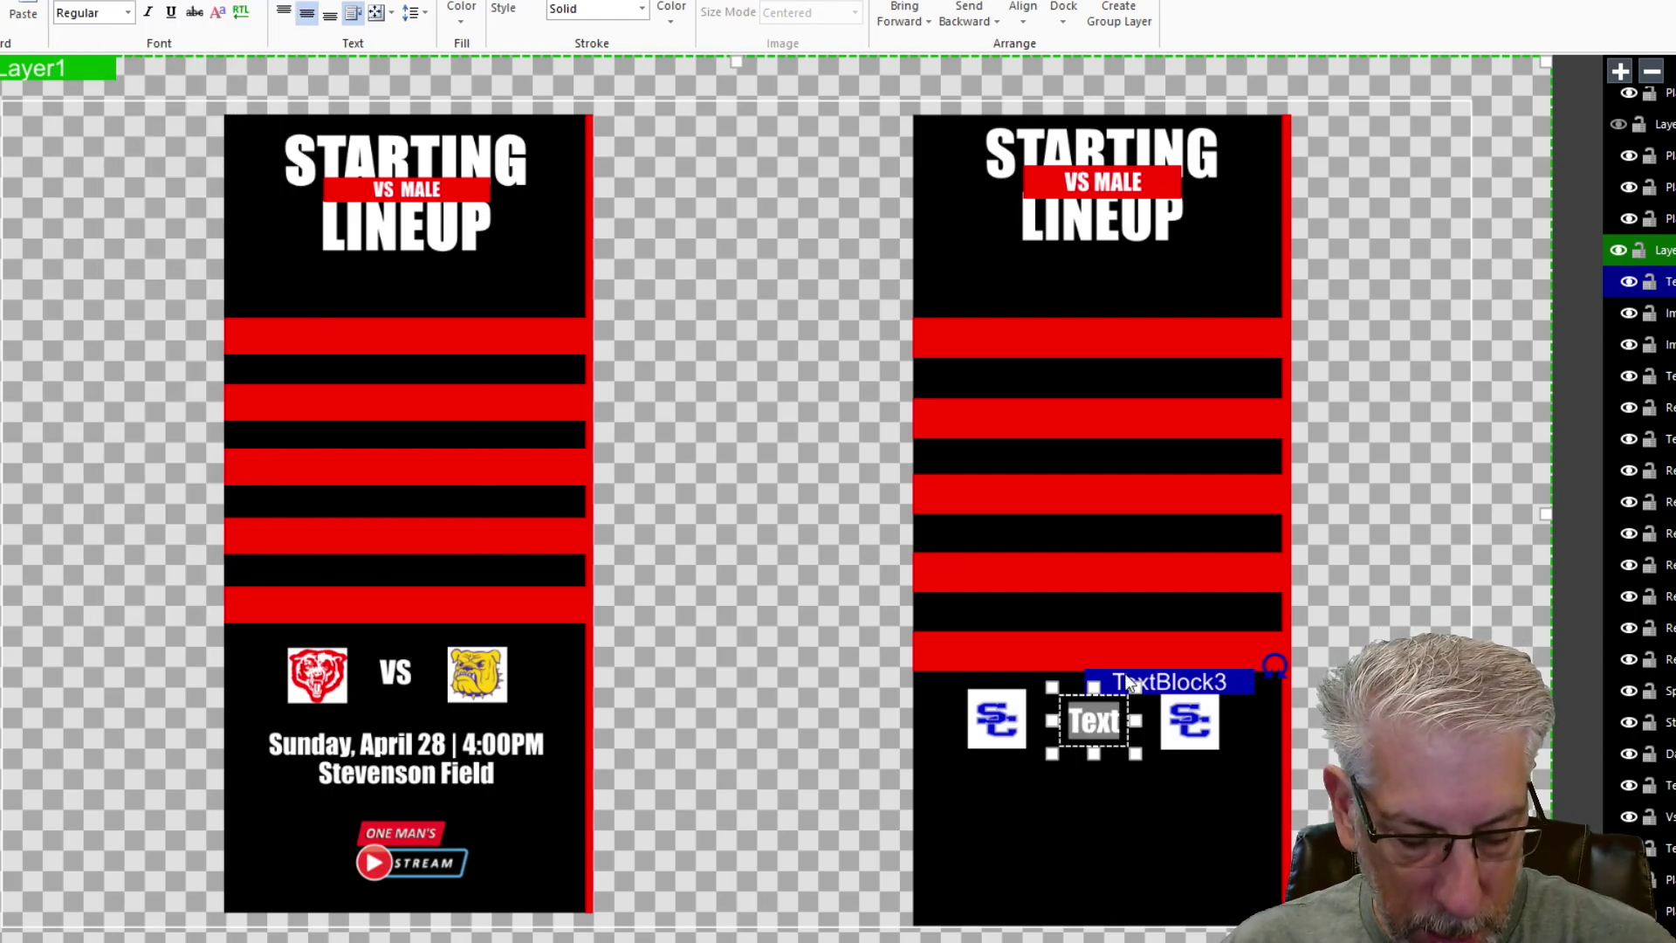
type("VS")
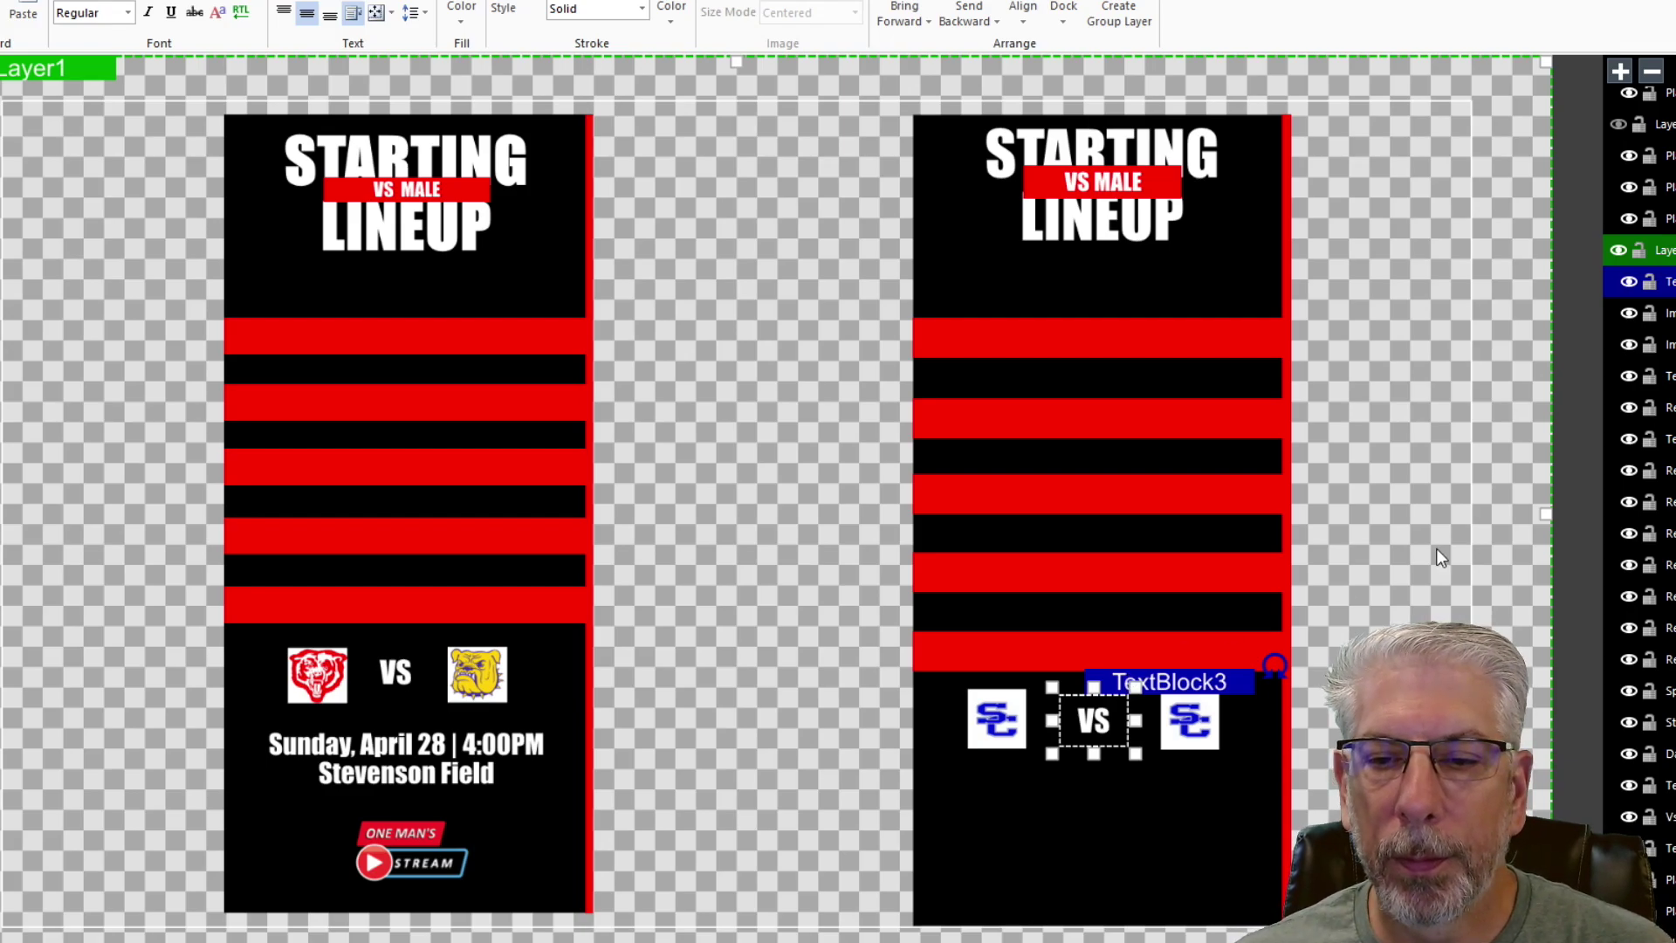
left_click(1403, 478)
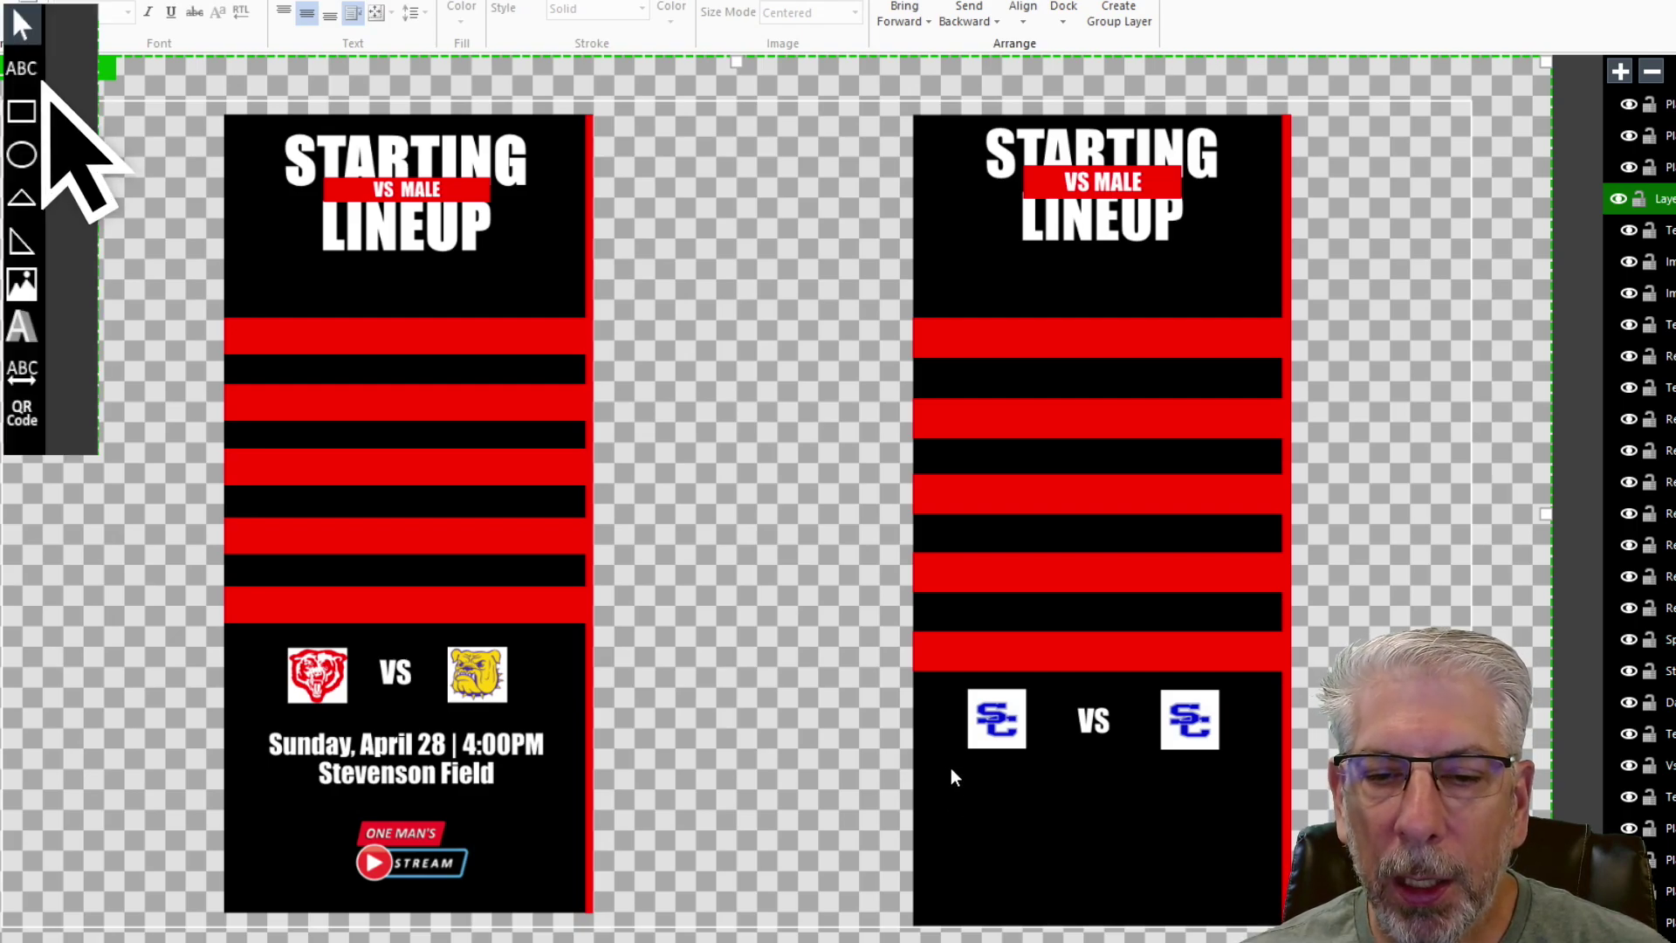
- Add a white text box under the SC logos reading 'Sunday,Aprtil 28th | 4:00PM'
mouse_move(938, 760)
left_mouse_down()
mouse_move(1144, 795)
mouse_move(1254, 789)
mouse_move(1262, 810)
left_mouse_up()
left_click(461, 12)
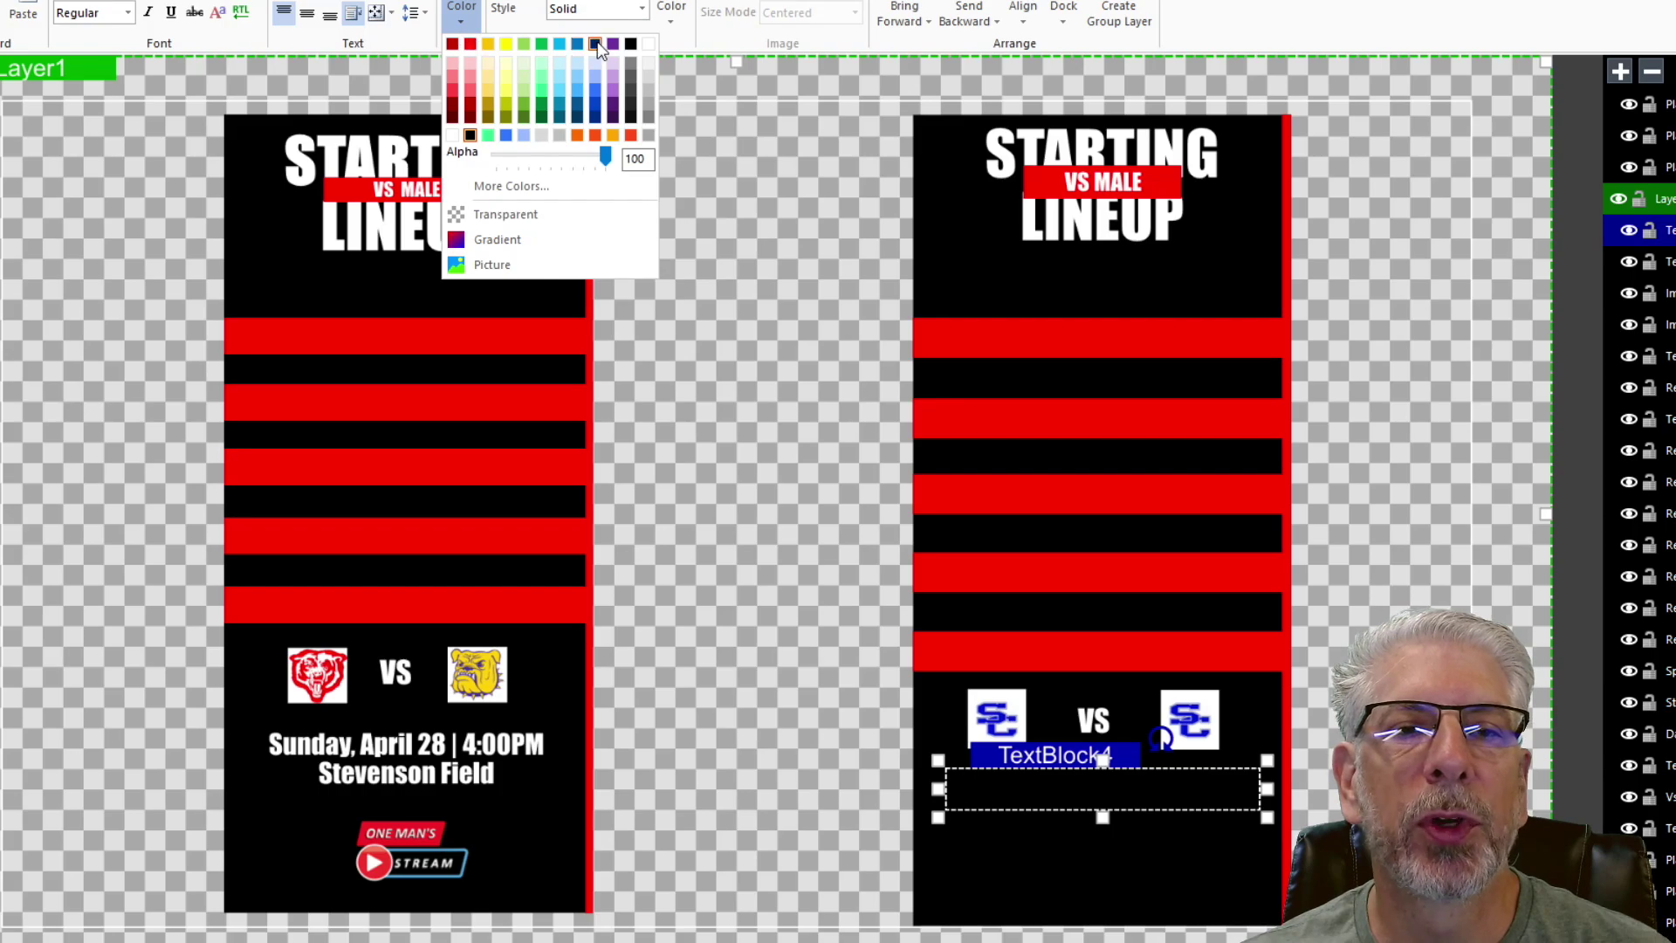
left_click(649, 45)
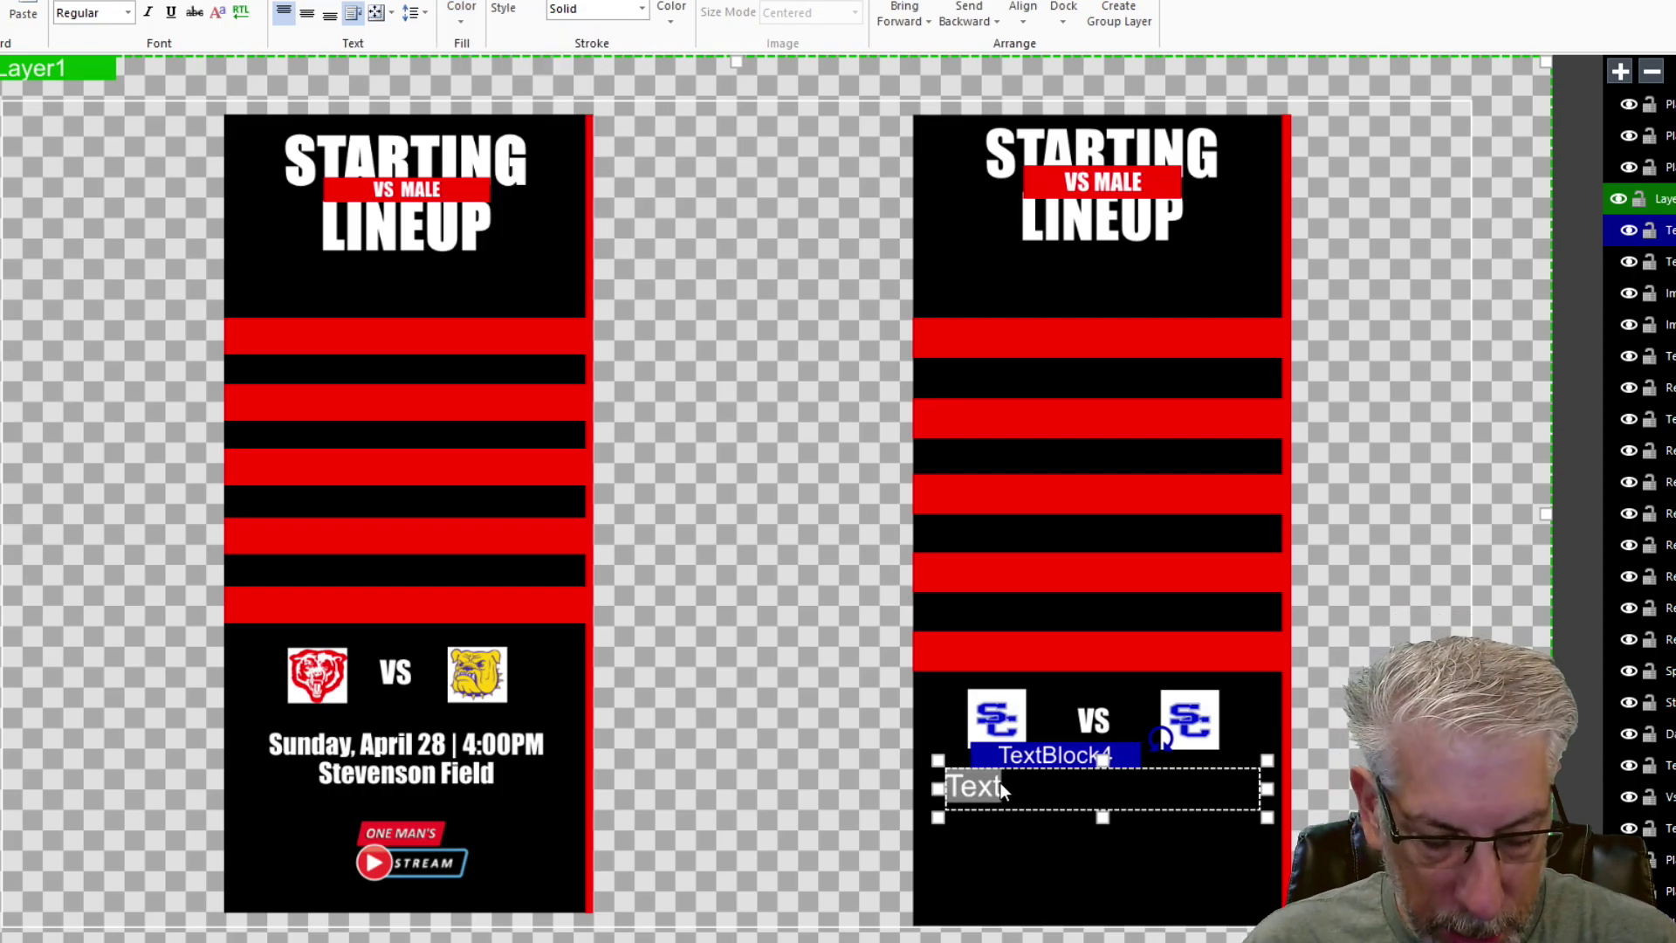
type("Sunda")
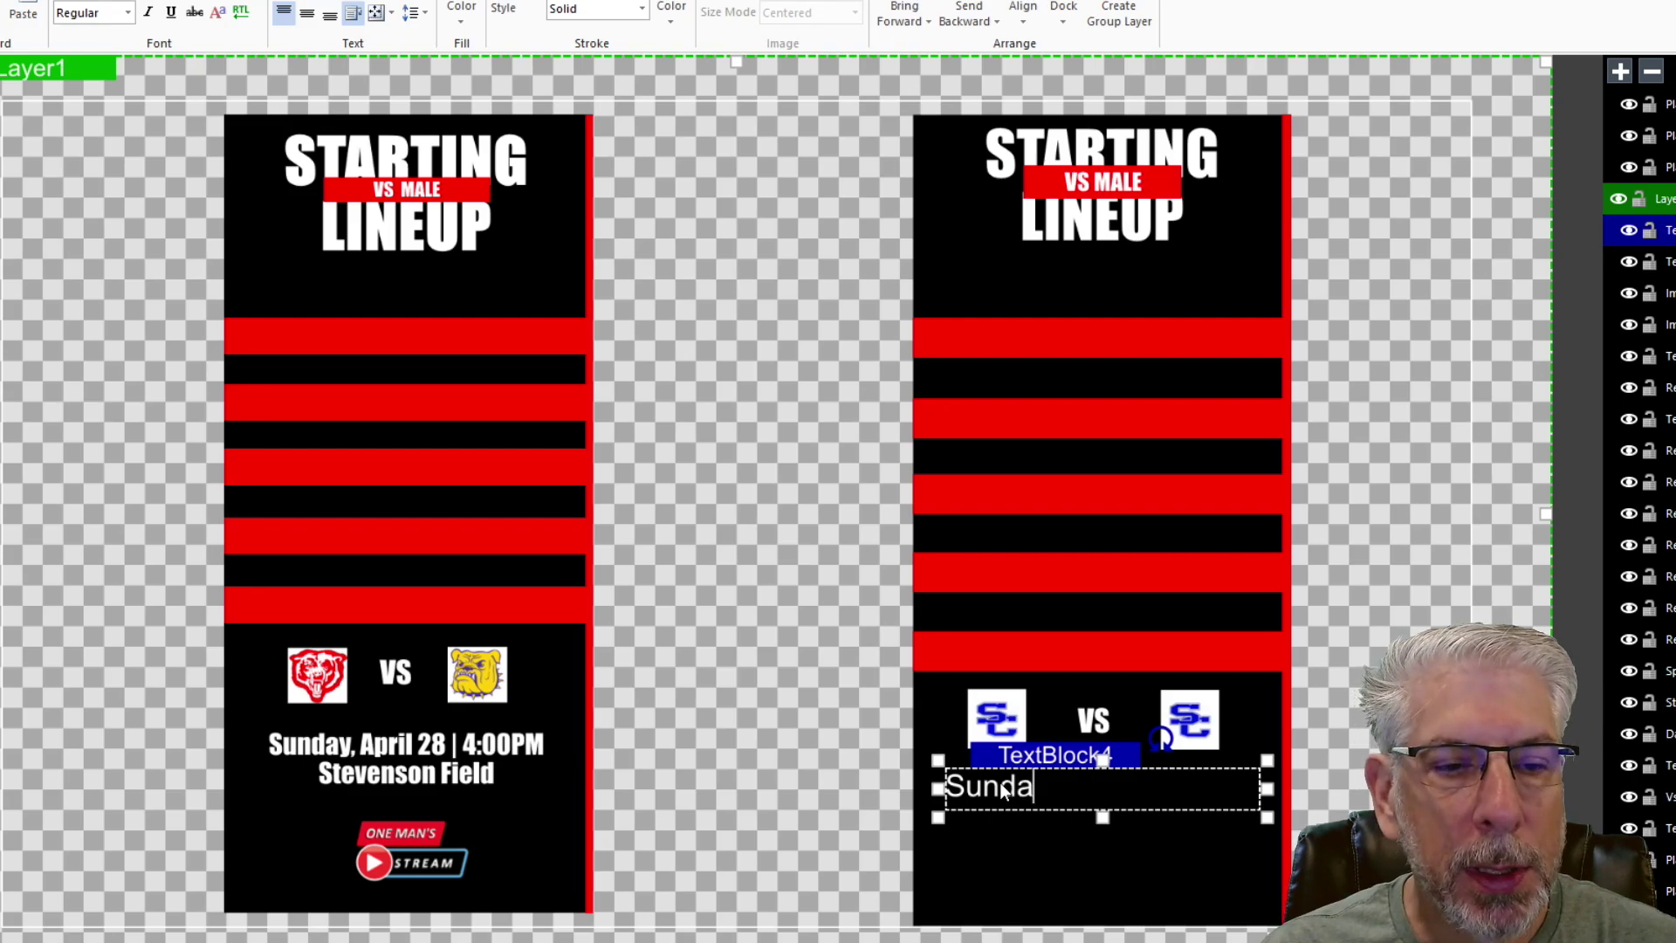
type("y,Aprtil 28th")
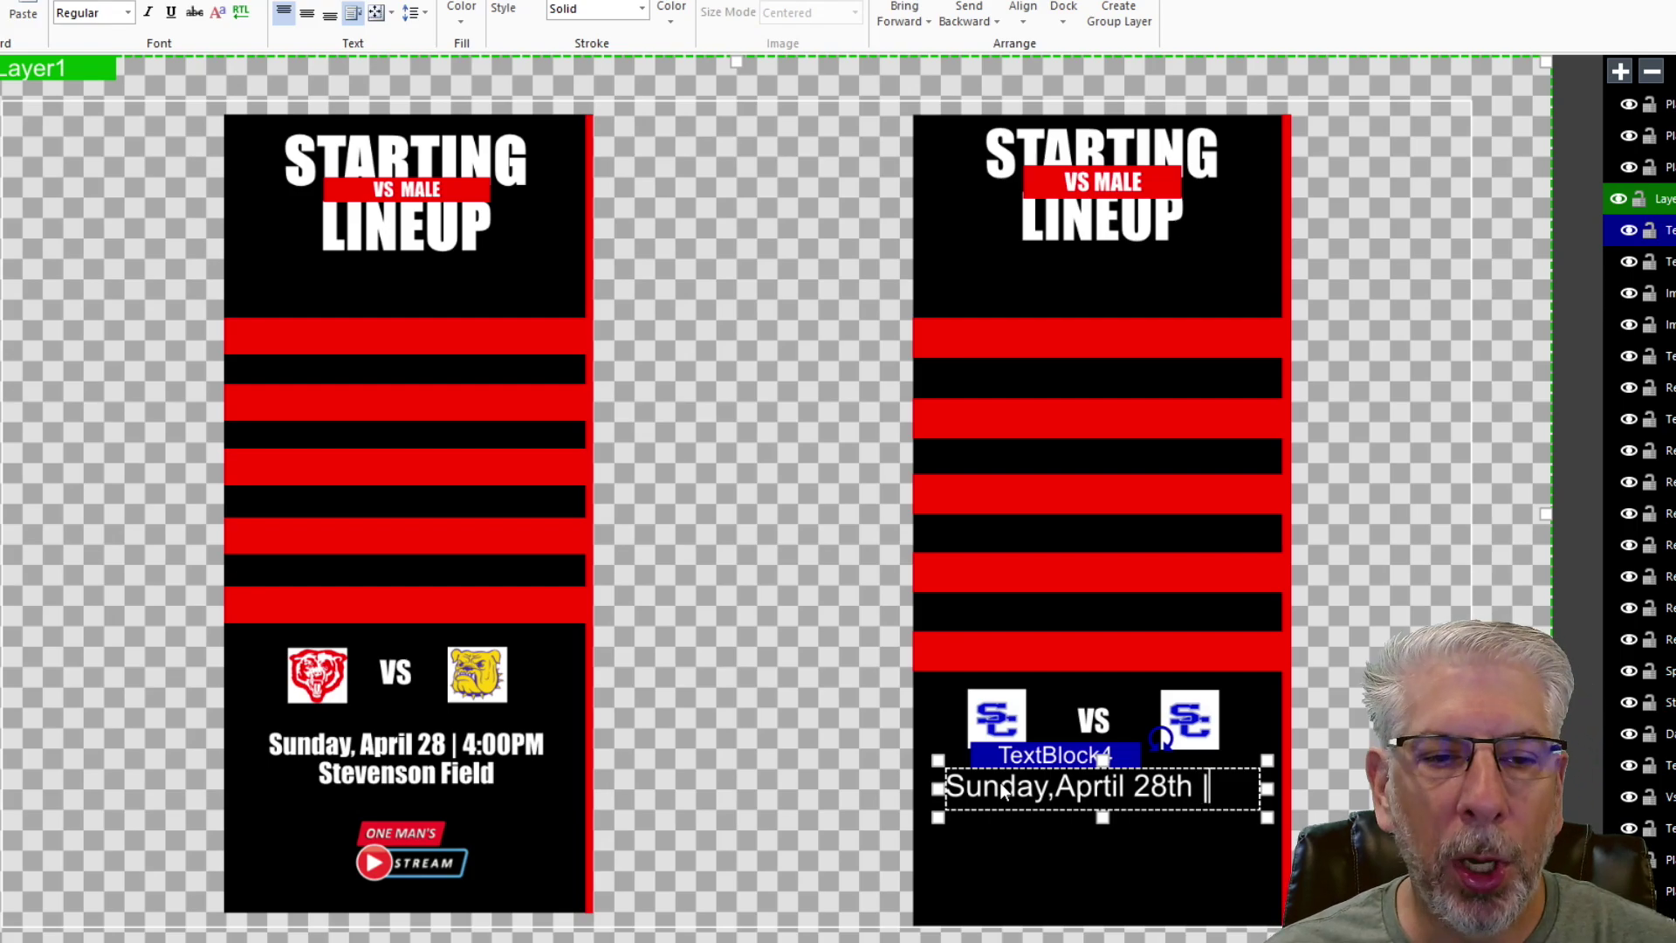
type(" | 4")
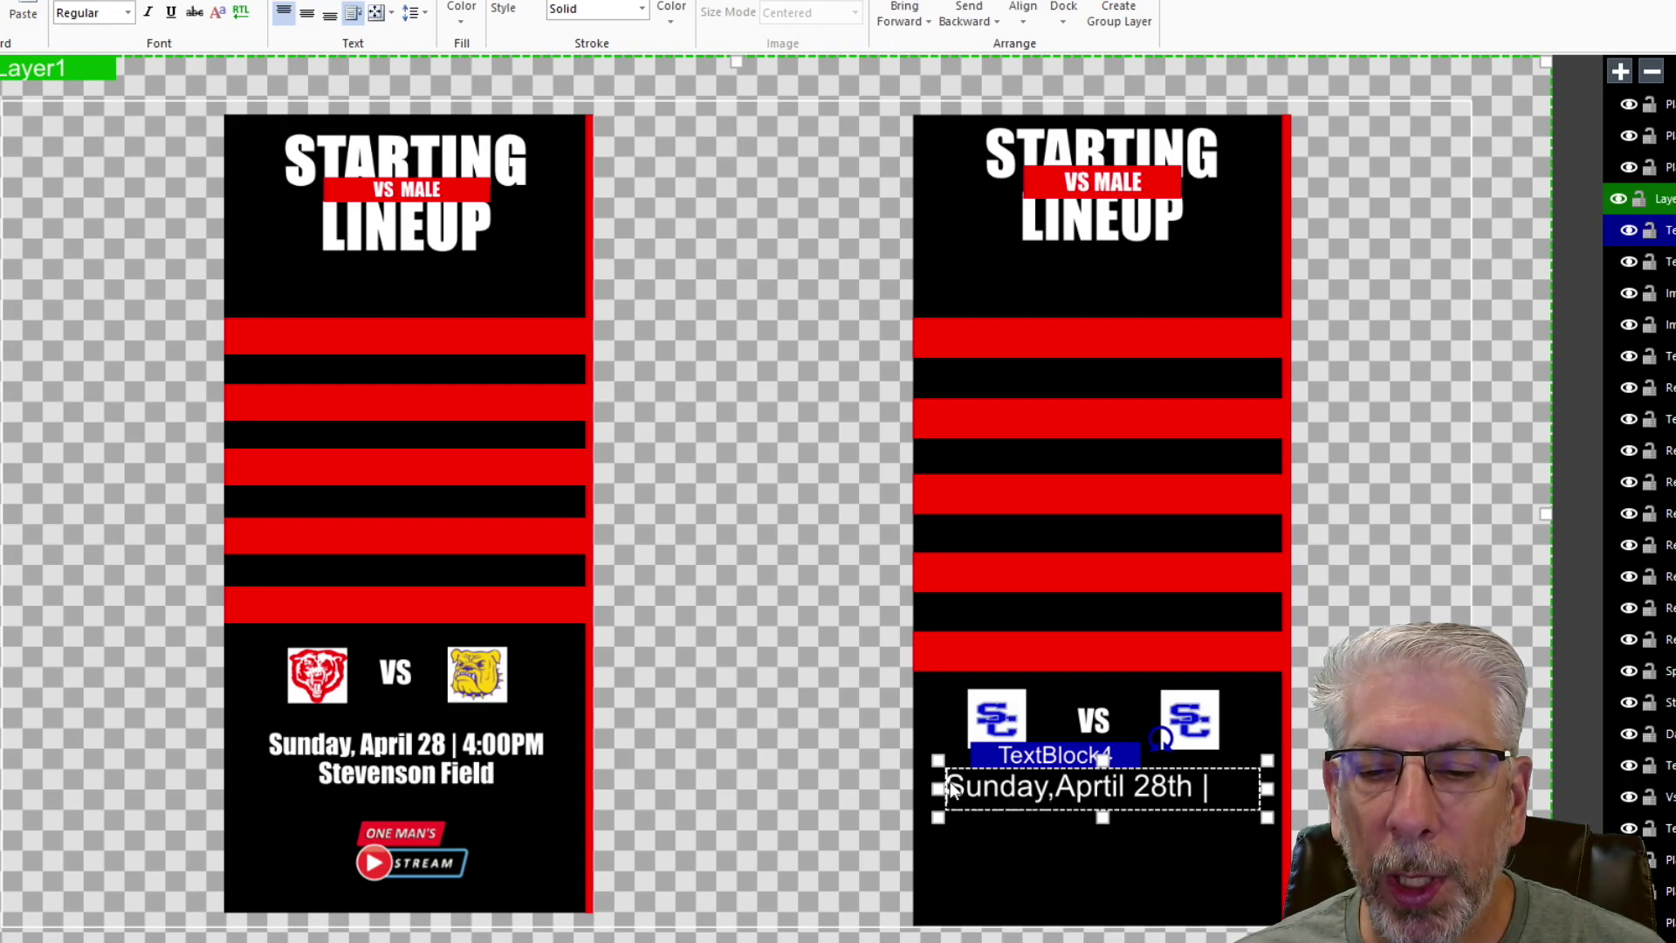
- Format the date line at size 28 in a bold condensed font, centred
key("ctrl+a")
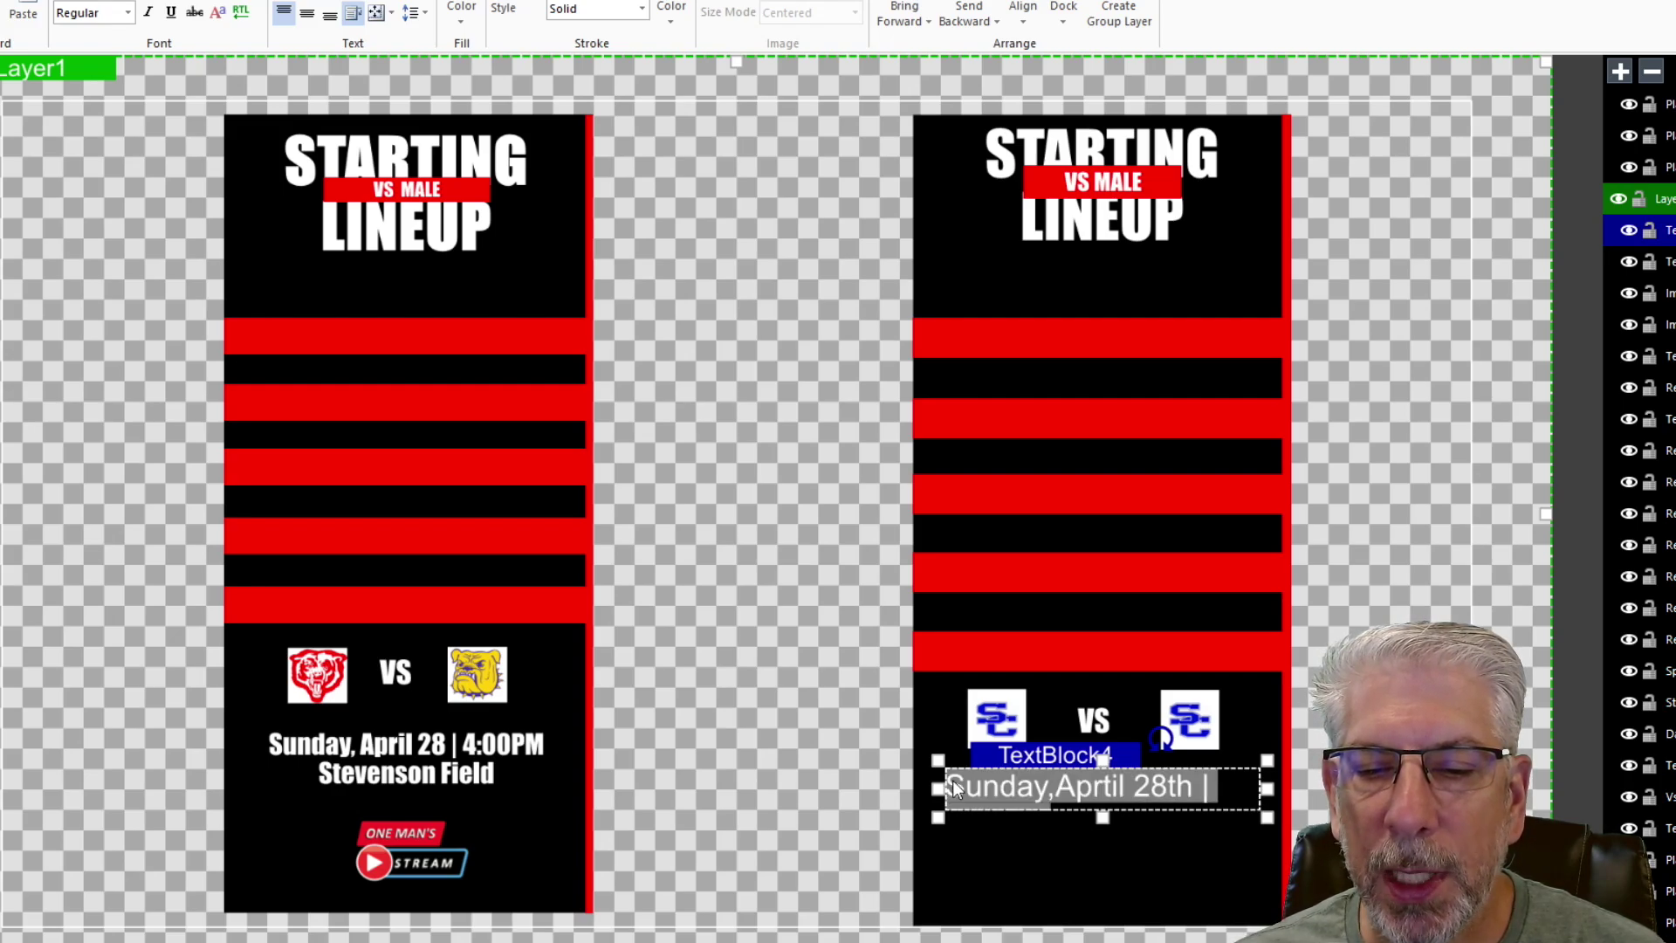
left_click(261, 3)
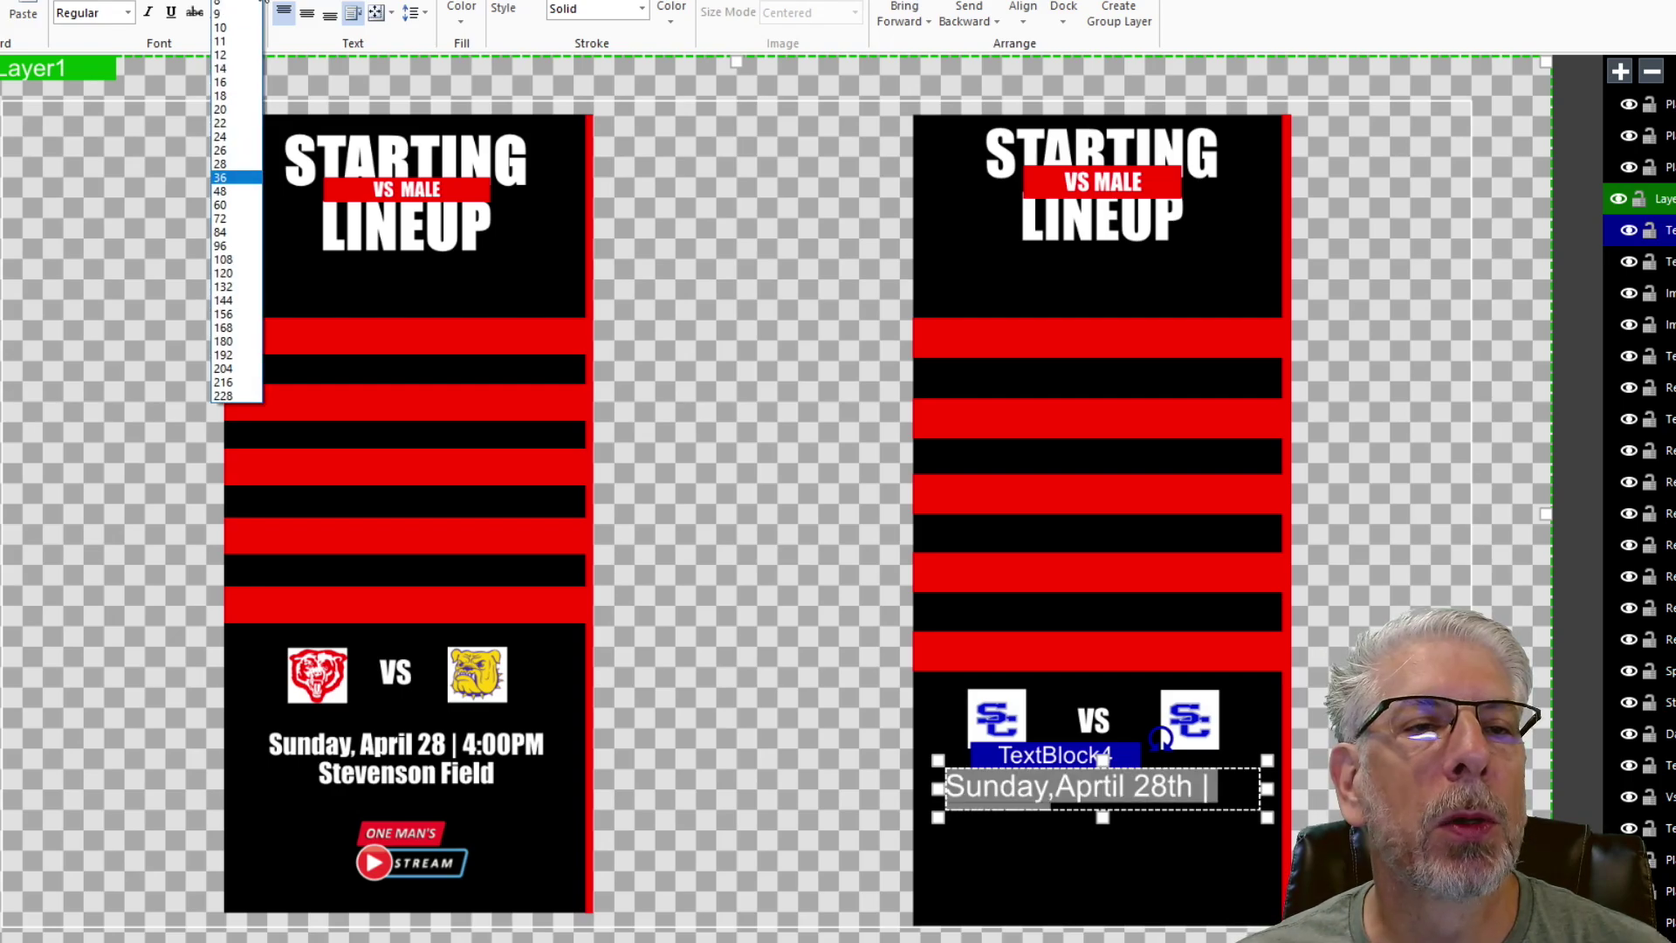
left_click(236, 168)
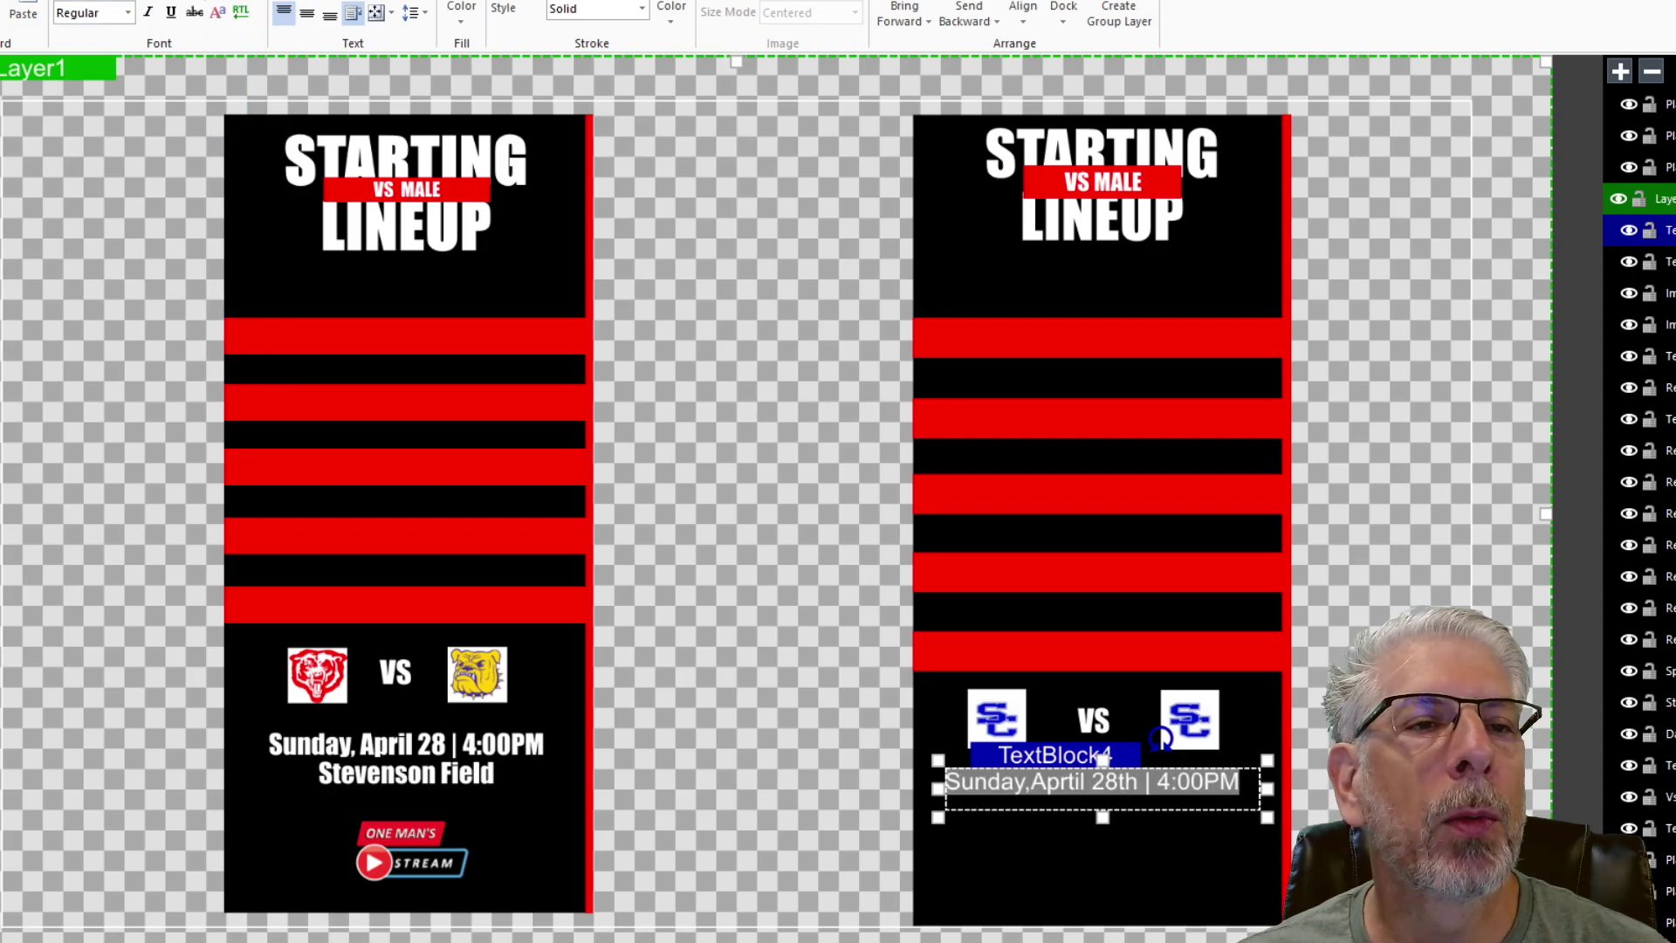
left_click(175, 3)
scroll(213, 378, "down", 15)
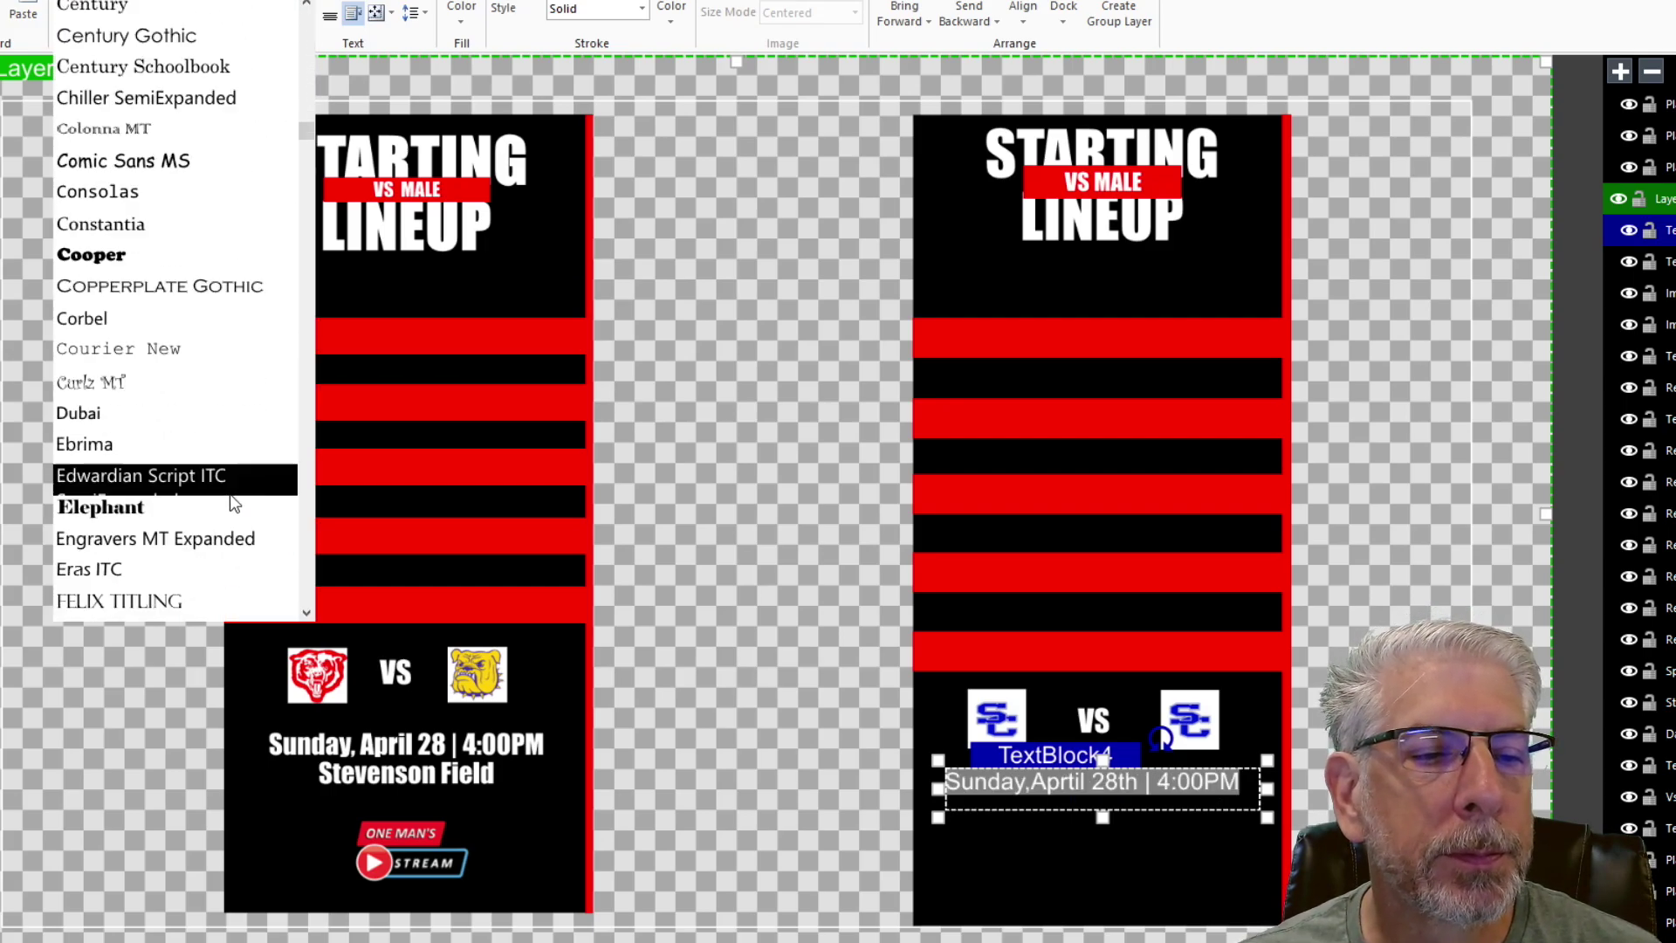
left_click(194, 539)
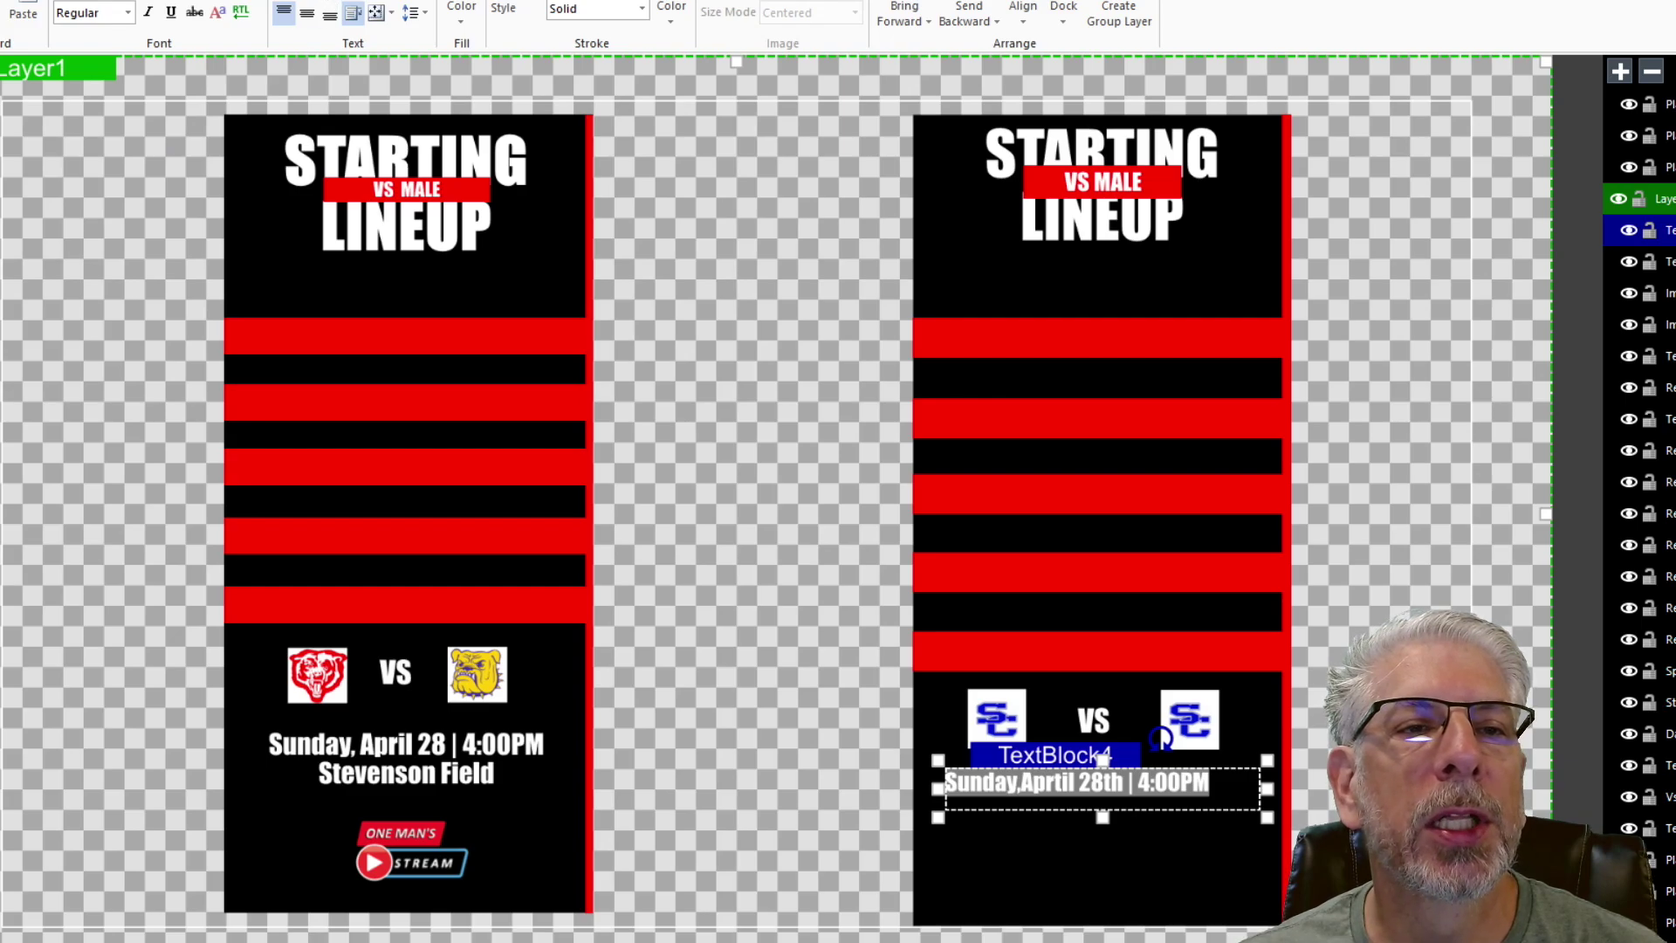
left_click(307, 12)
left_click(1161, 847)
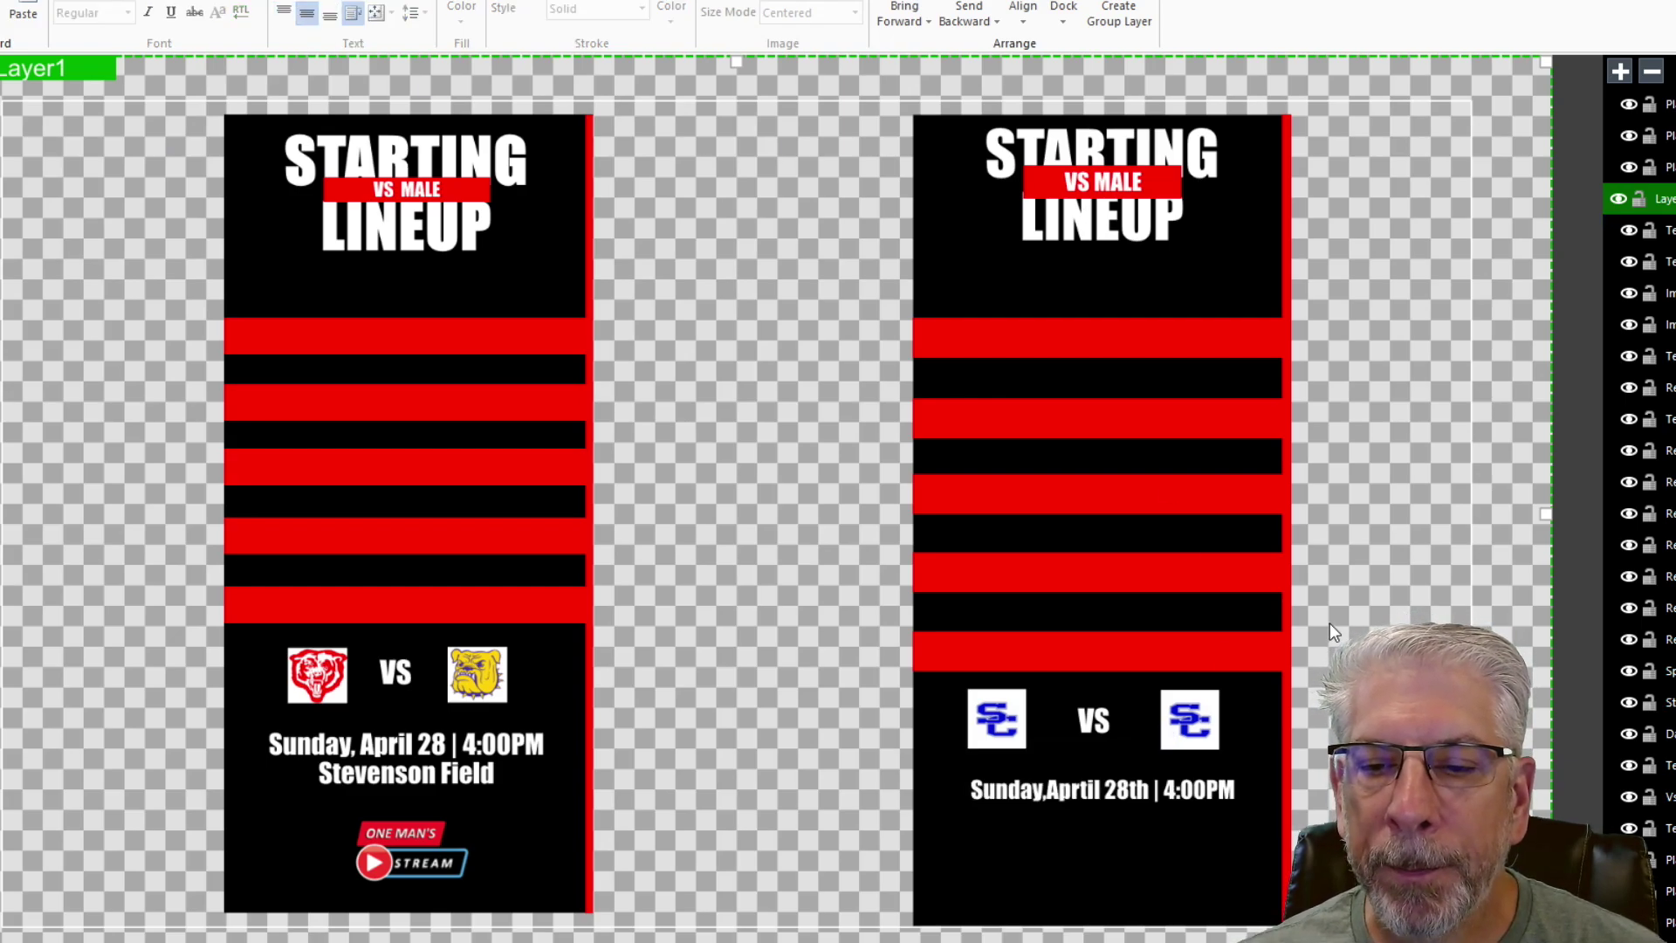
left_click(1052, 791)
left_click(343, 773)
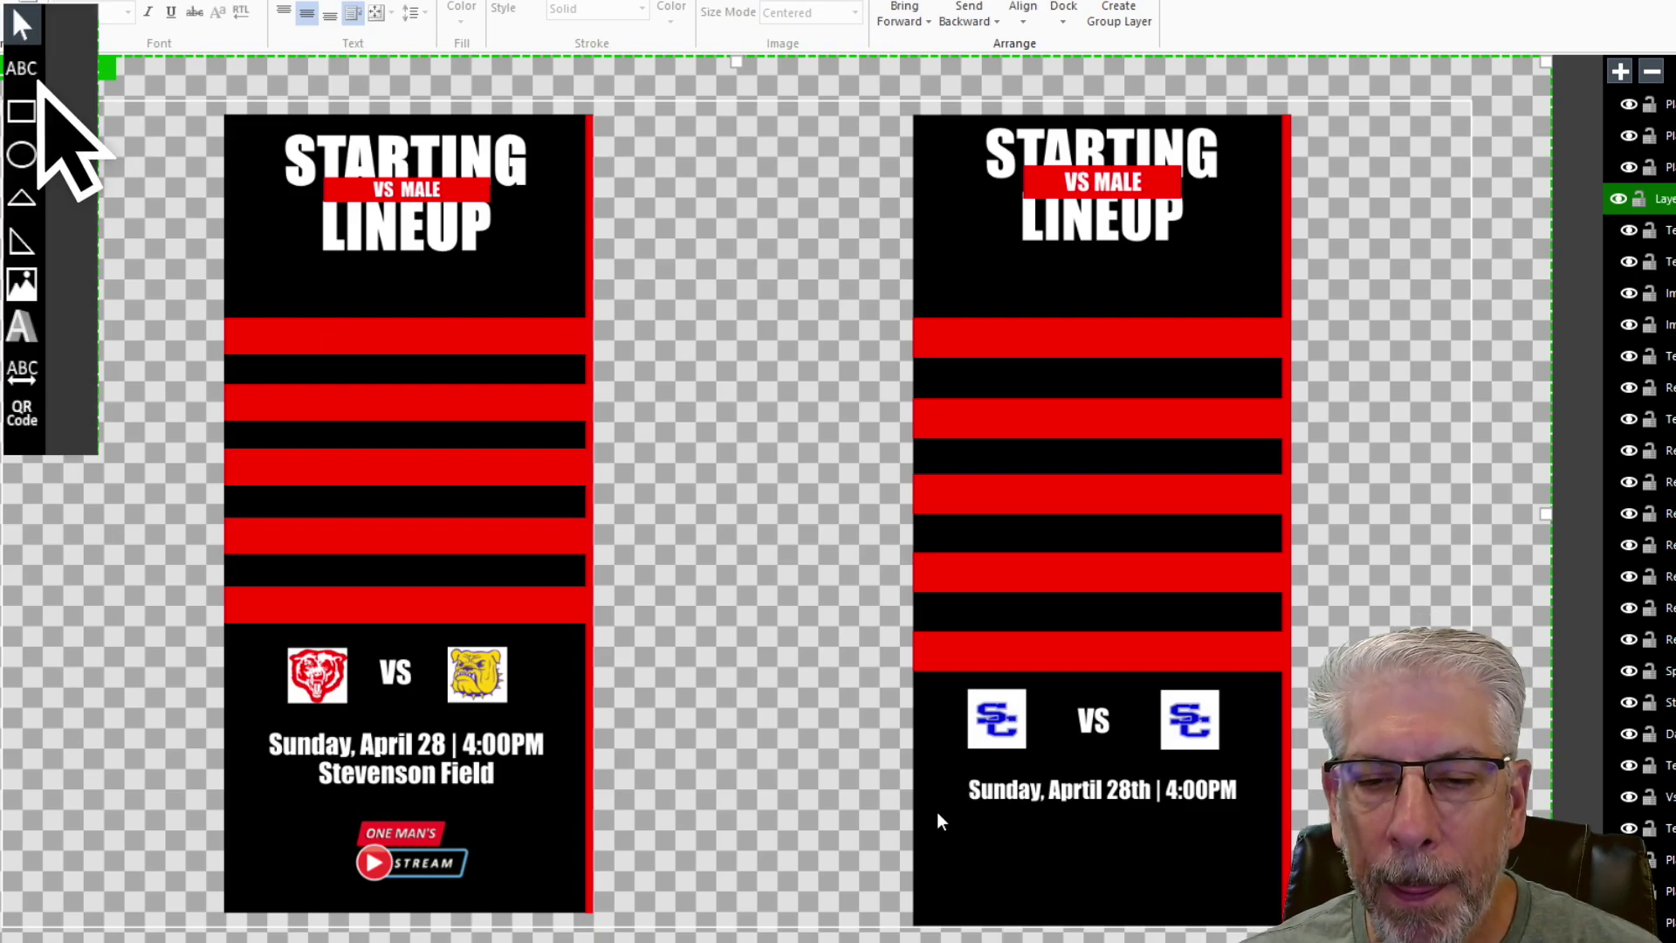
- Add a white text box below the date reading 'Davidson Field'
mouse_move(936, 812)
left_mouse_down()
mouse_move(1269, 828)
mouse_move(1271, 857)
left_mouse_up()
left_click(461, 19)
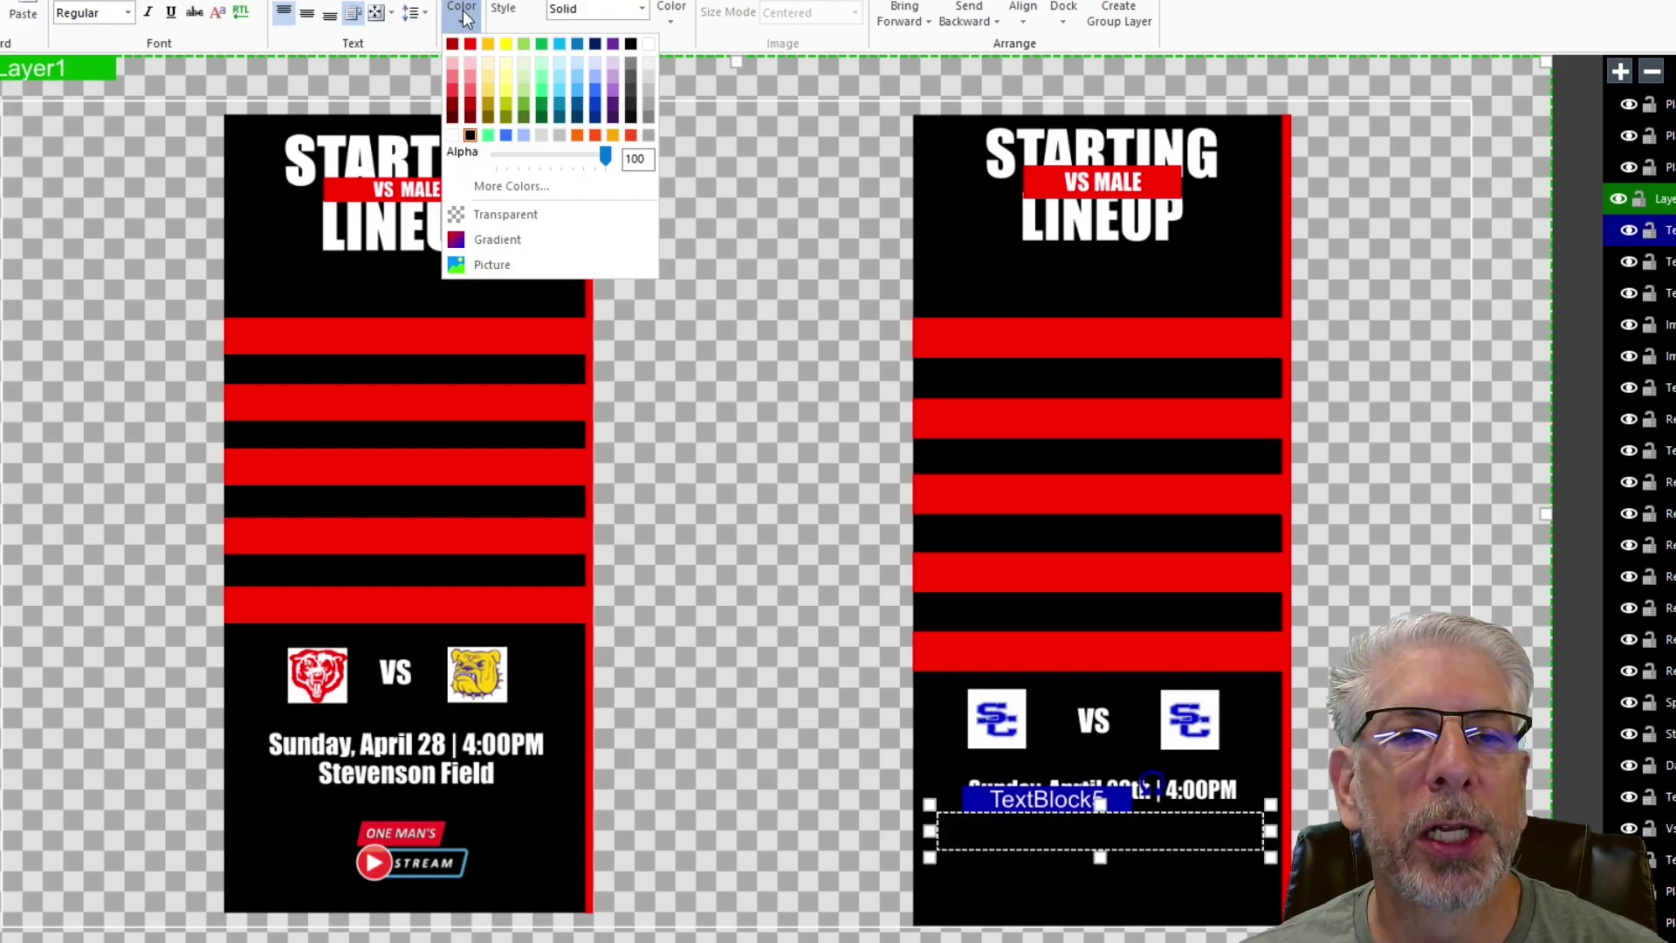
left_click(648, 49)
double_click(1003, 821)
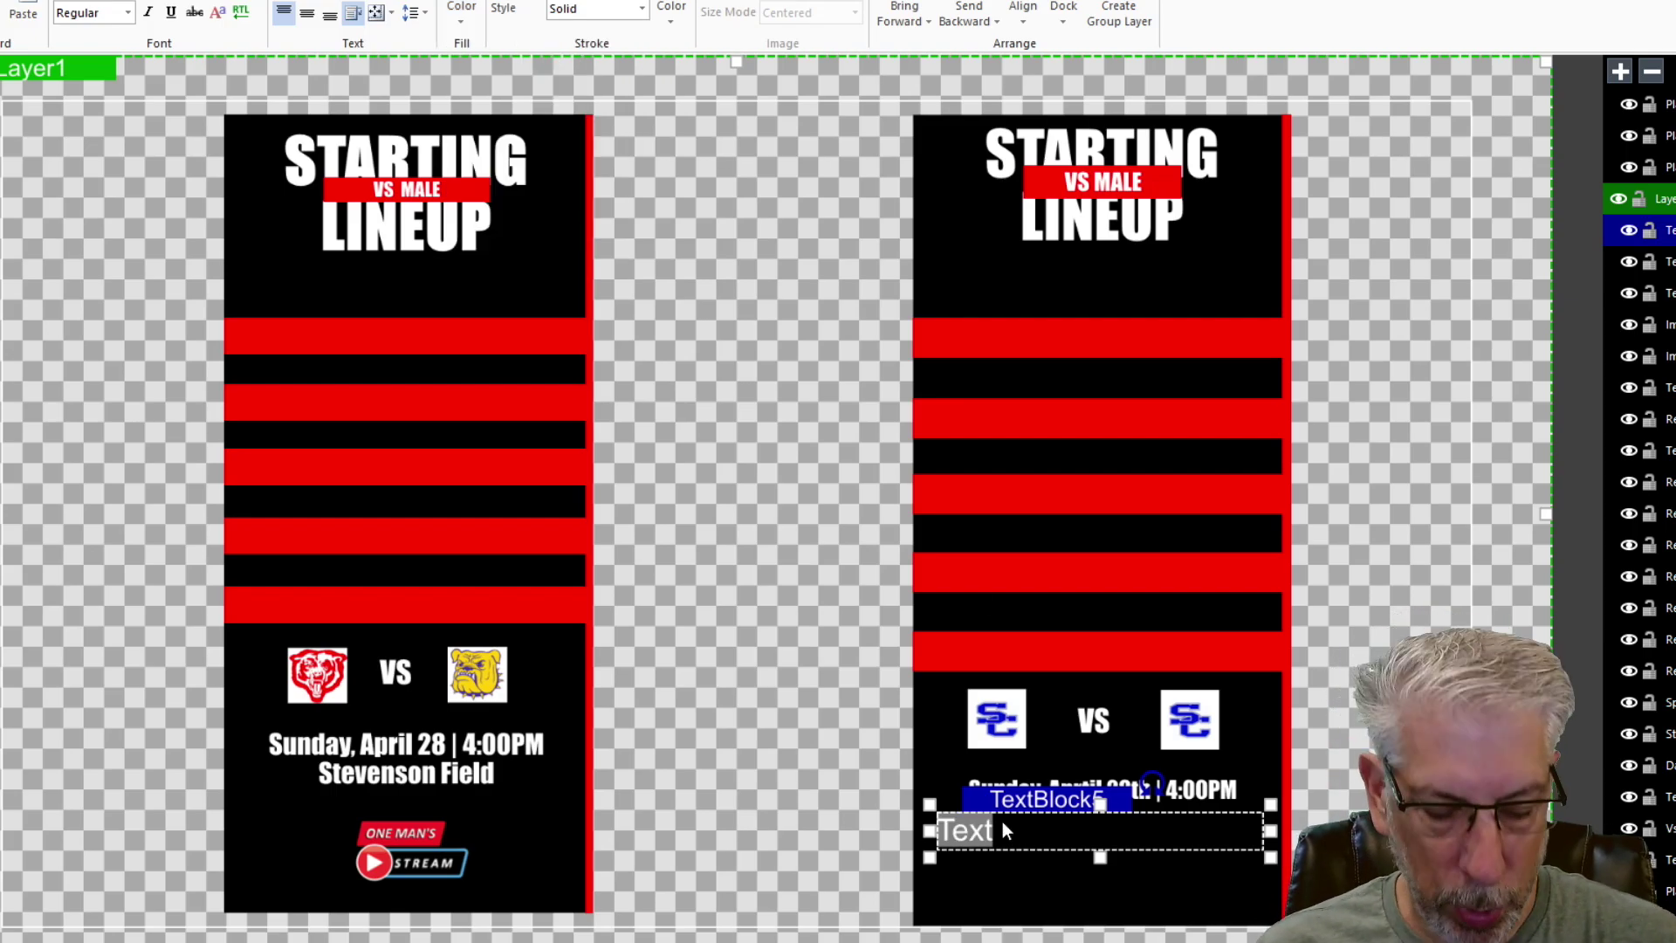
type("Davi")
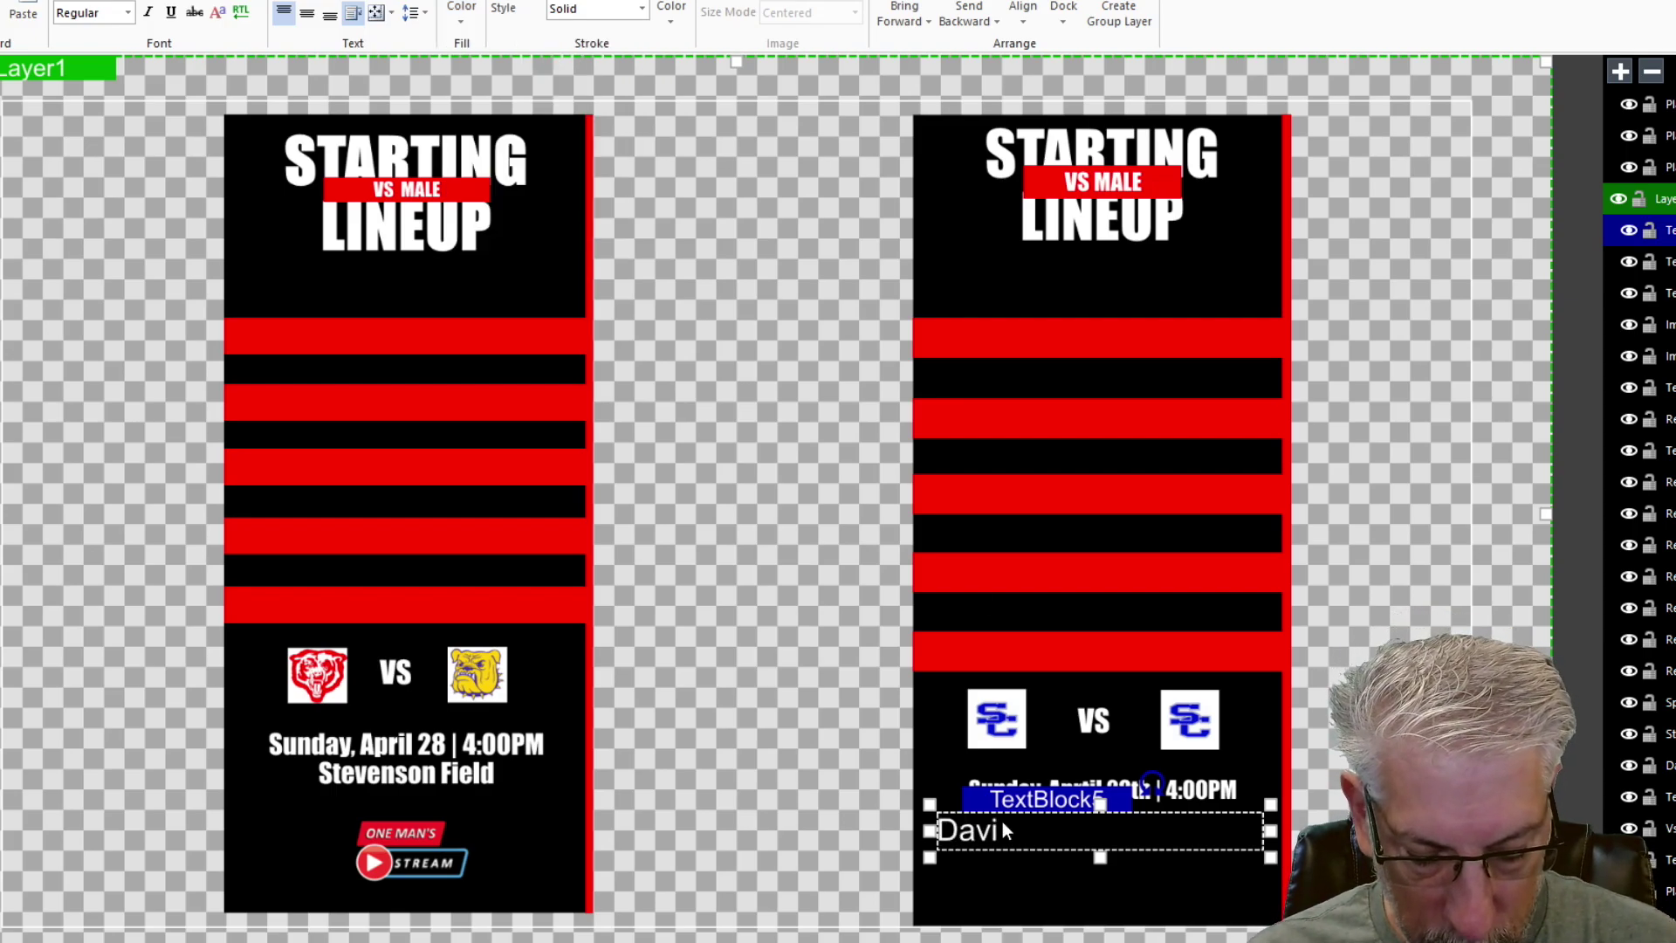
type("dson Giel")
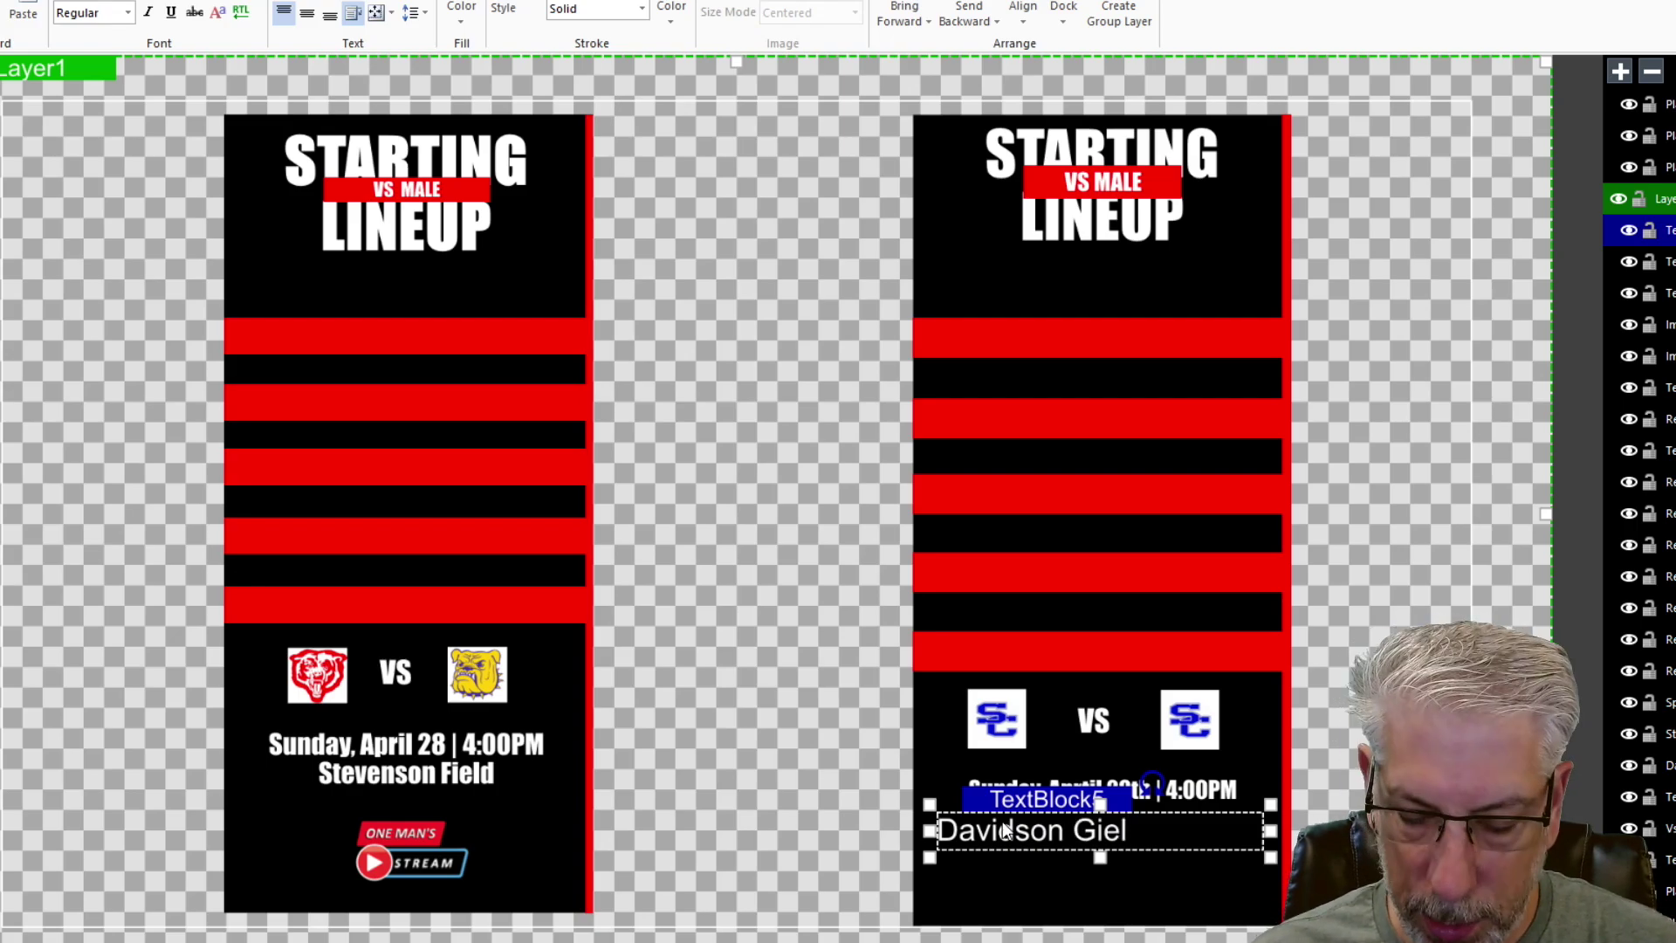
key("BackSpace")
key("BackSpace")
key("BackSpace")
key("BackSpace")
type("F")
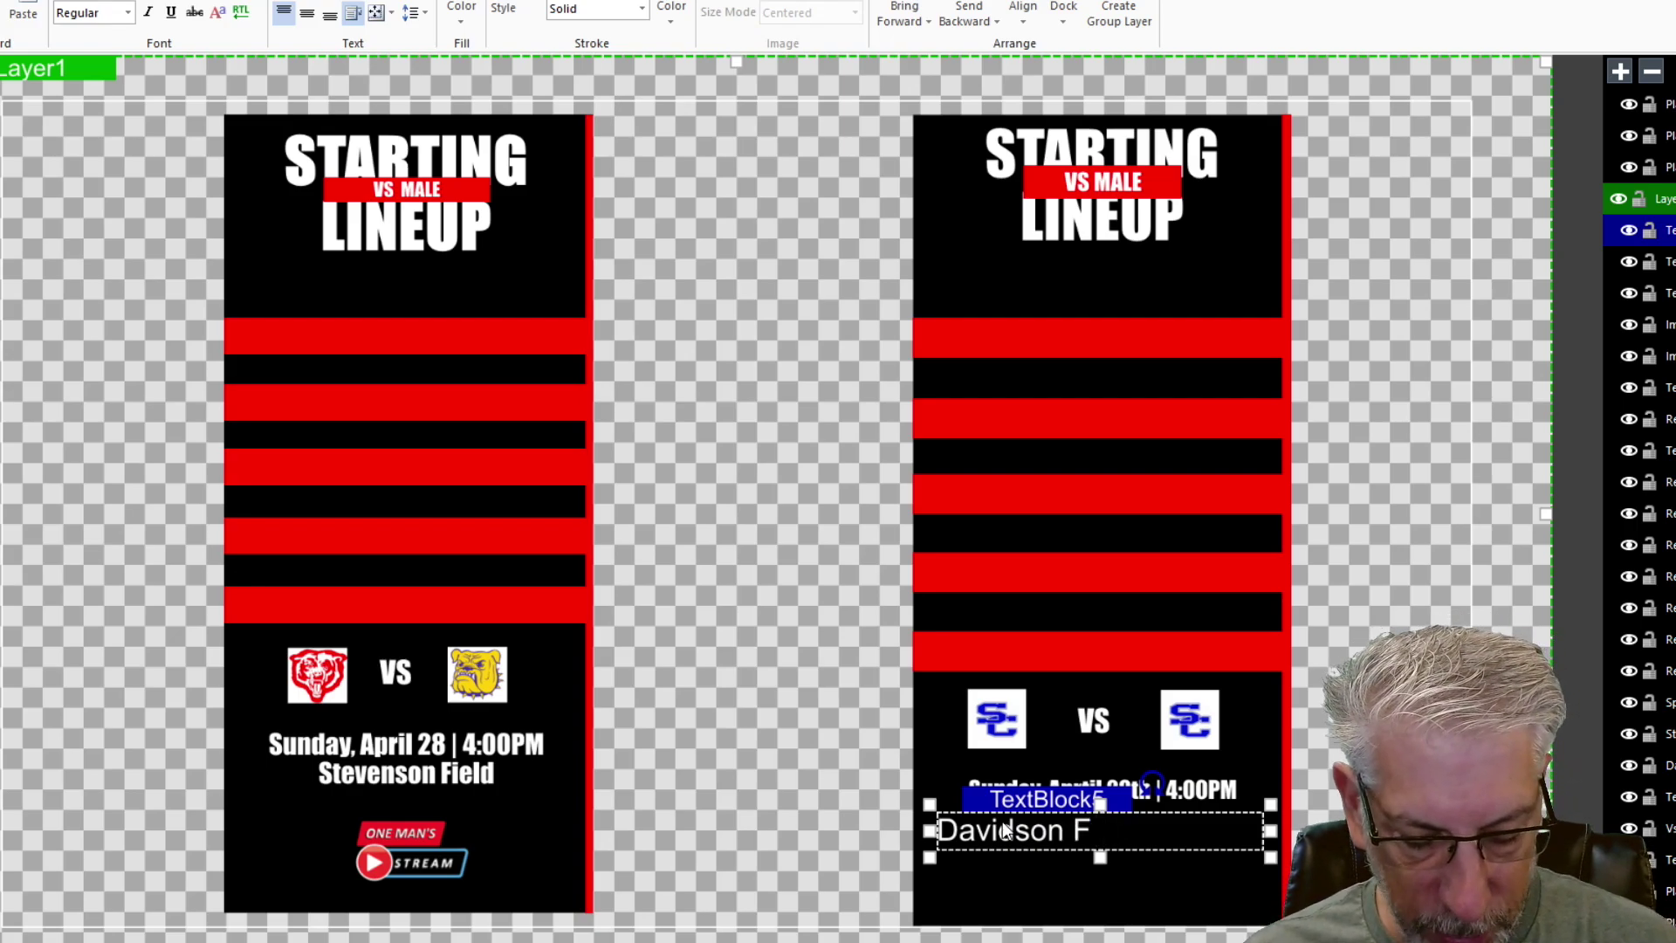
type("ield")
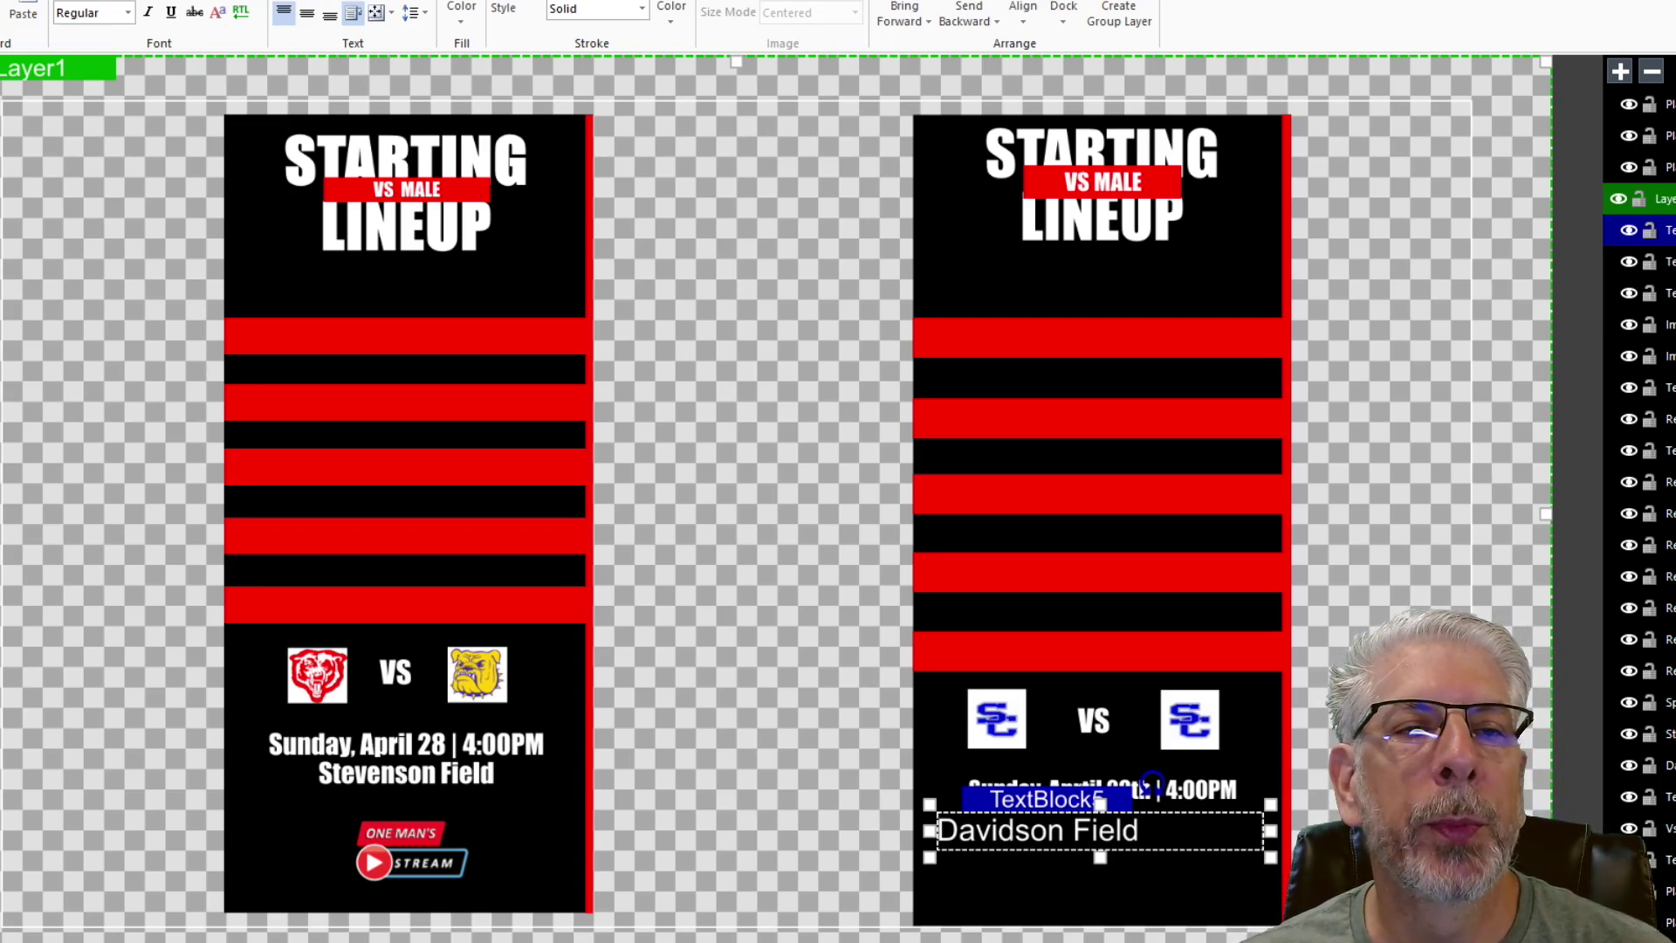
- Centre Davidson Field in a bold condensed font and nudge it up beneath the date
left_click(329, 14)
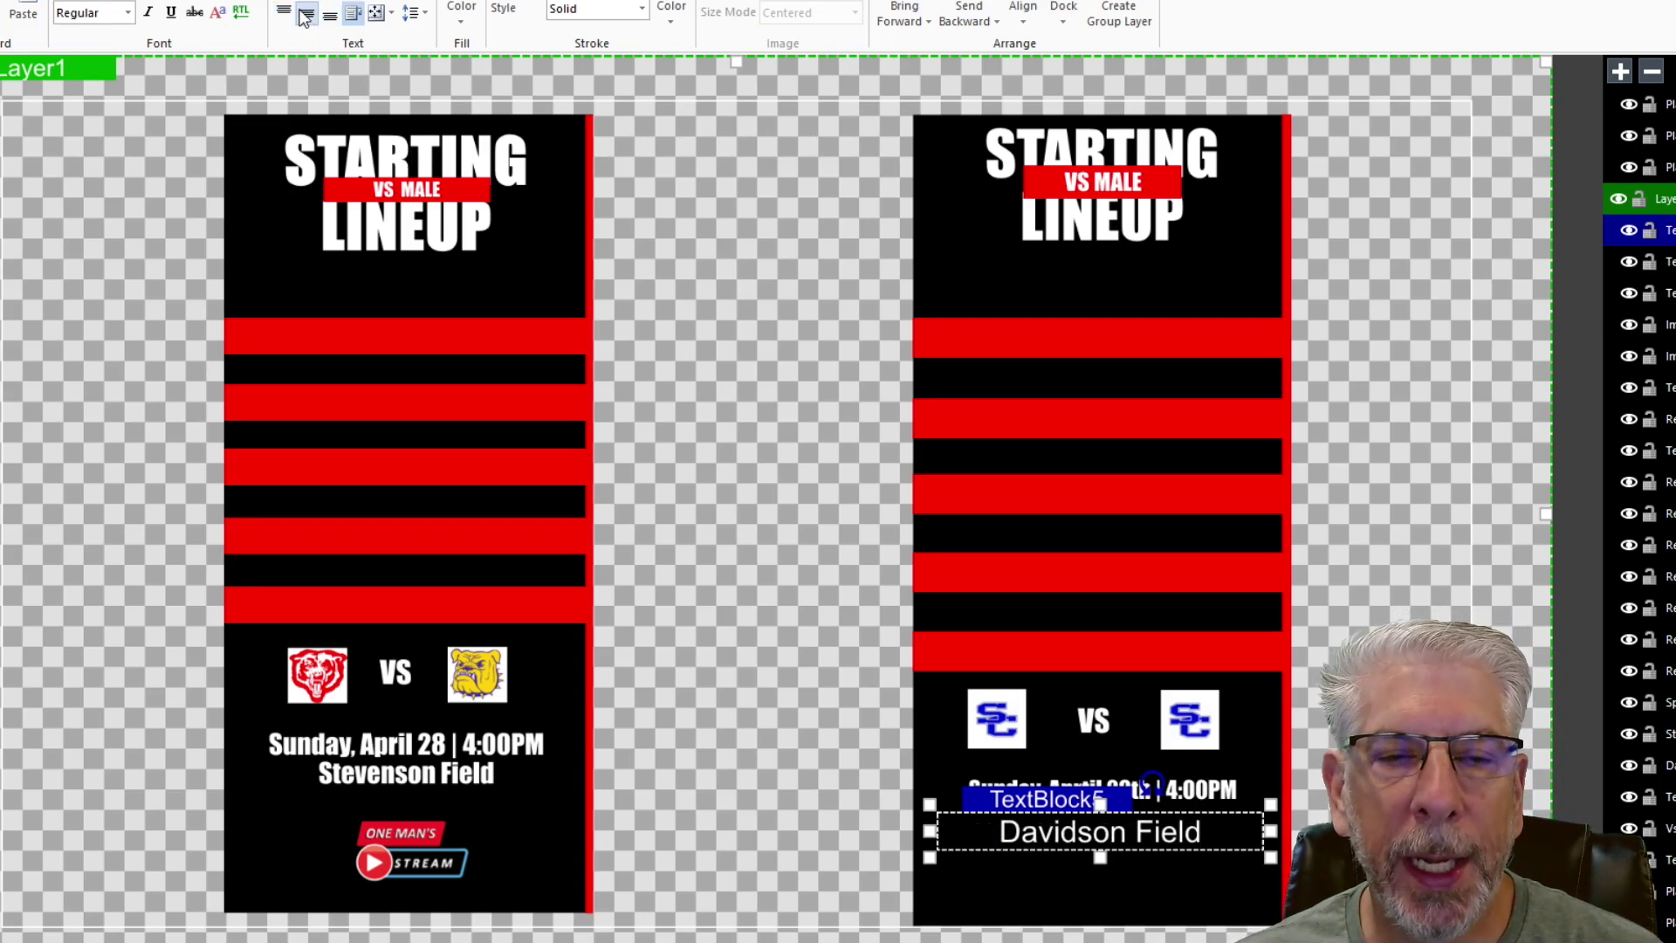
left_click(93, 12)
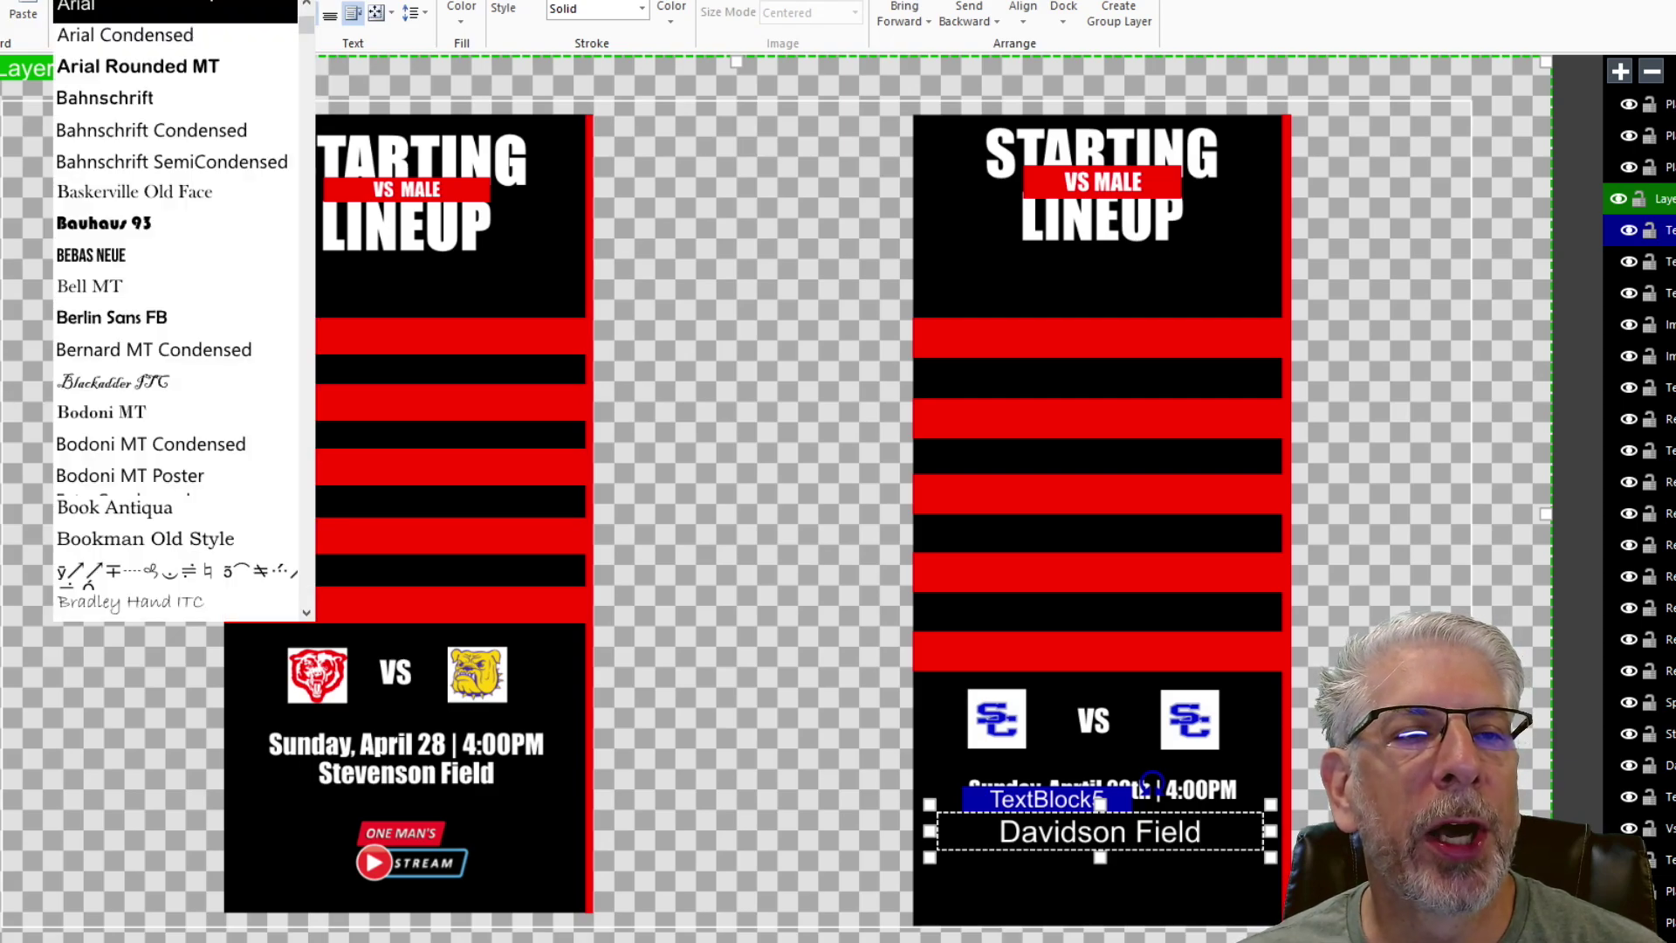
scroll(157, 358, "down", 10)
scroll(157, 358, "down", 15)
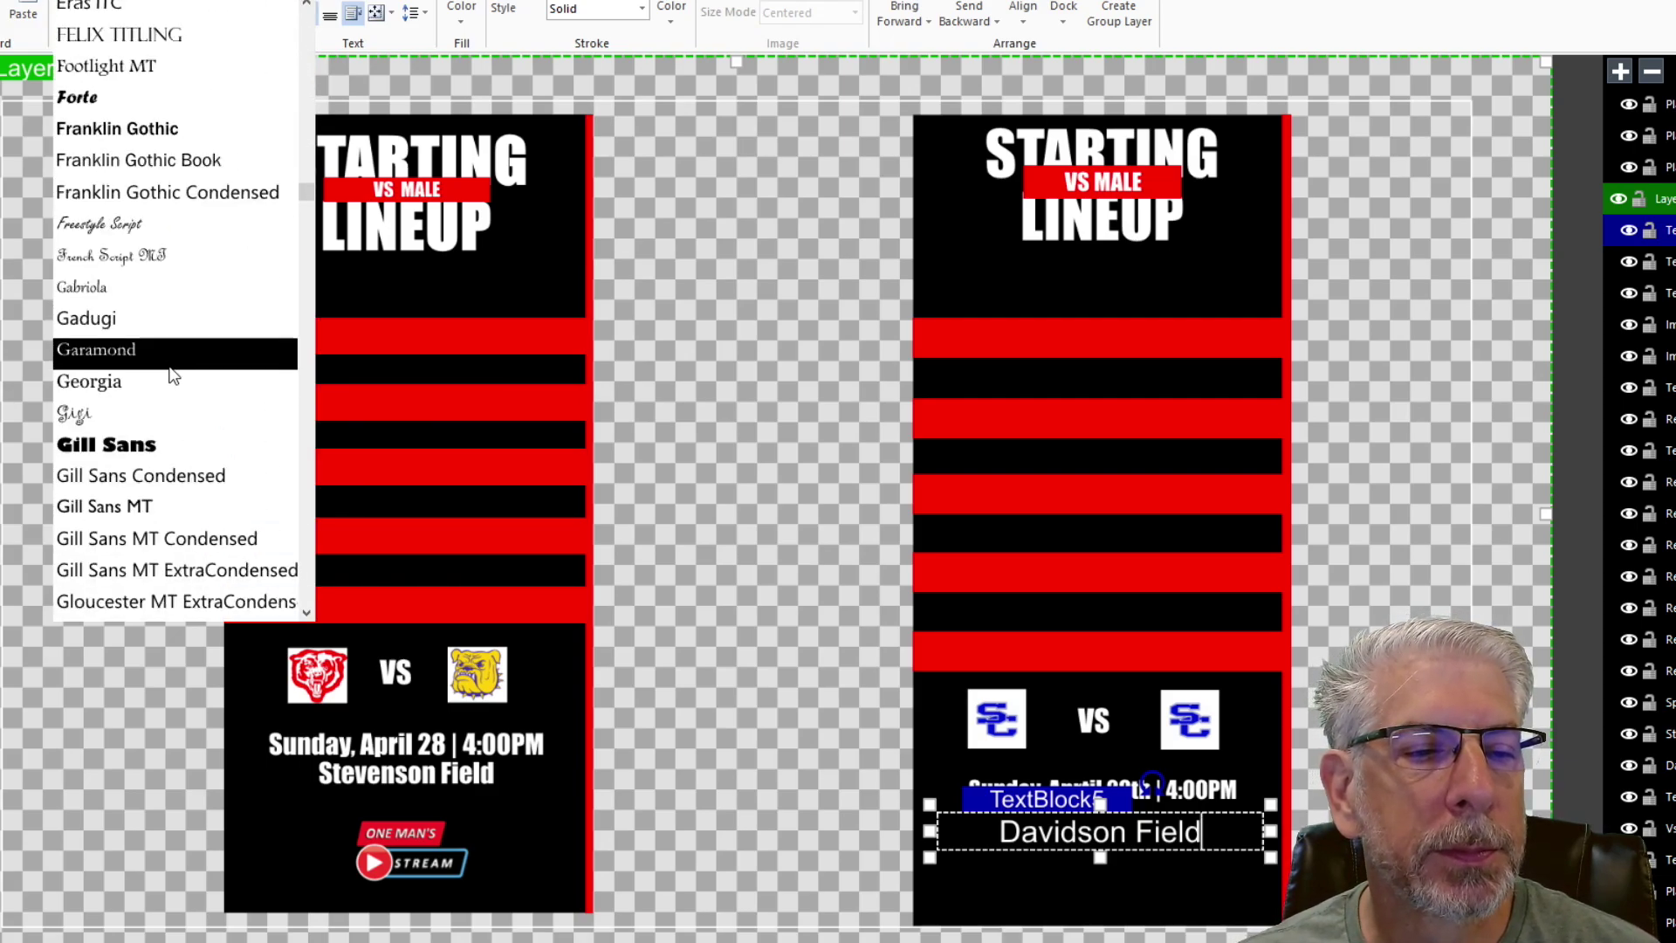
left_click(149, 509)
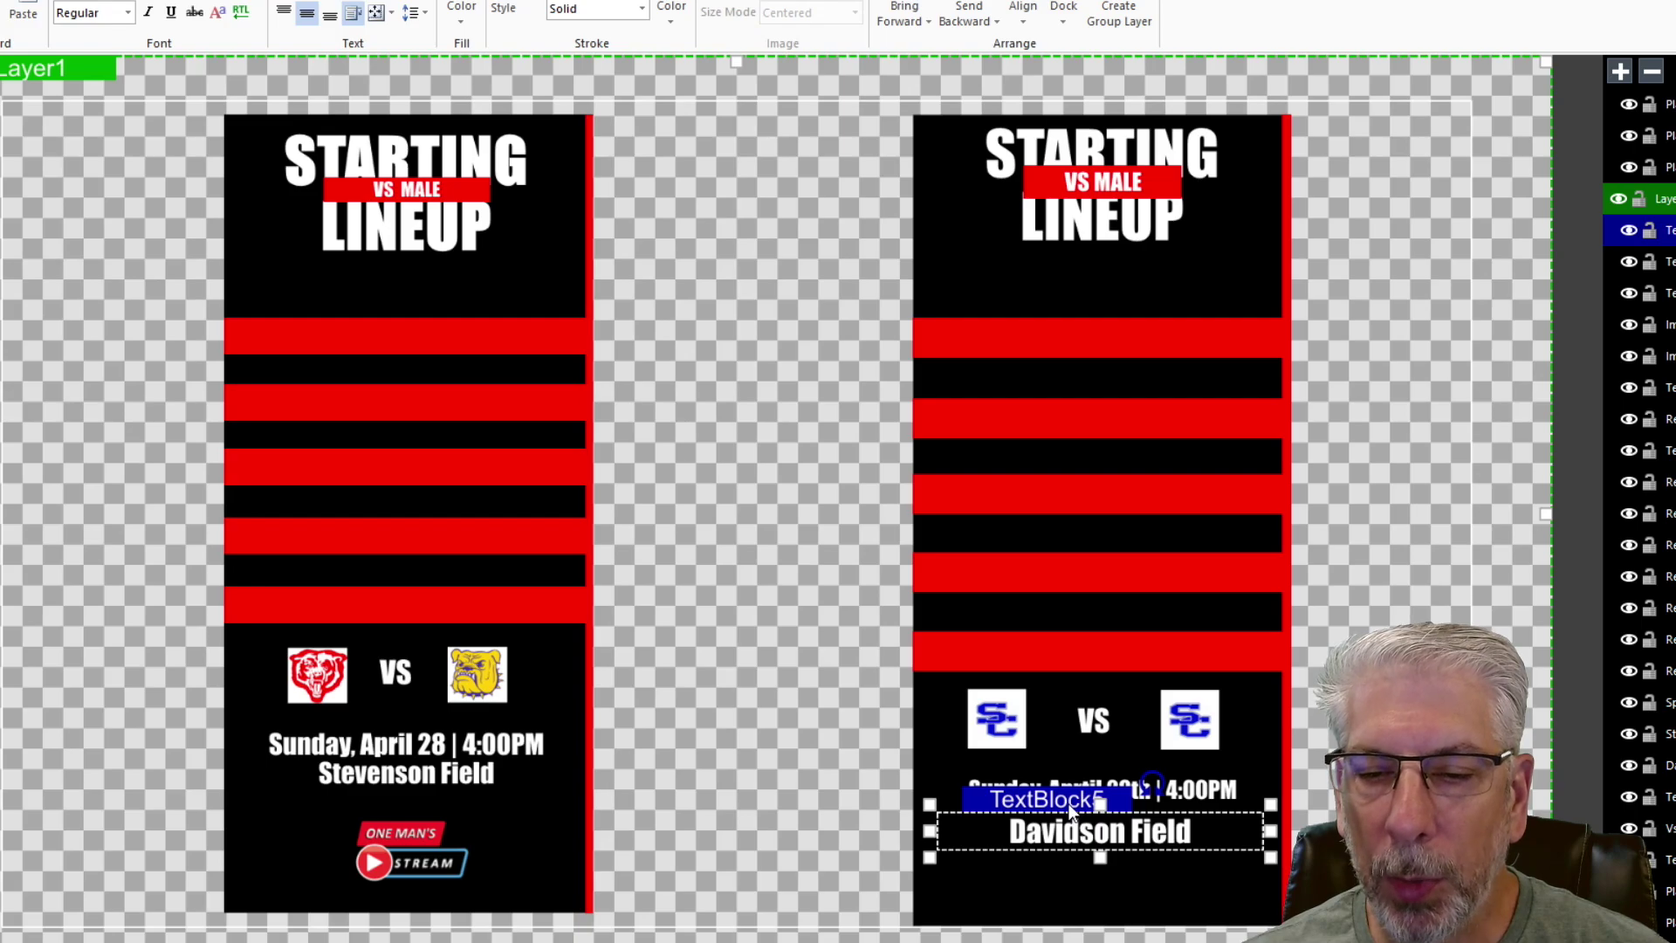
key("Up")
key("Up")
key("Up")
key("Up")
key("Up")
key("Up")
key("Up")
key("Up")
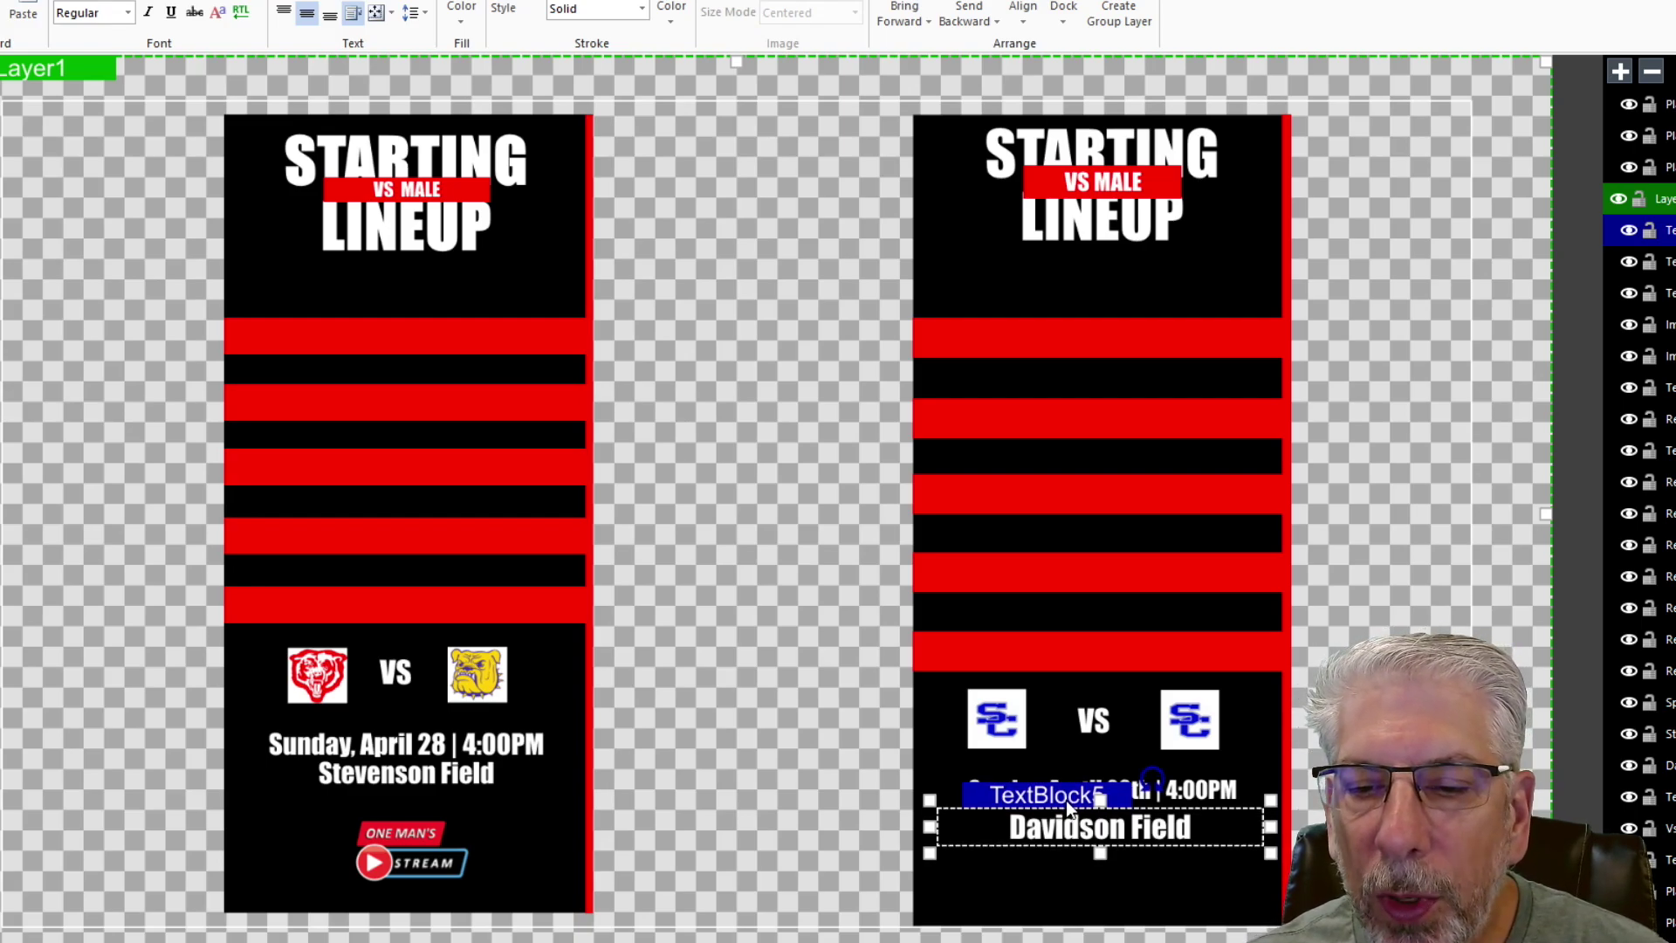
key("Up")
key("Up")
key("Up")
key("Up")
key("Up")
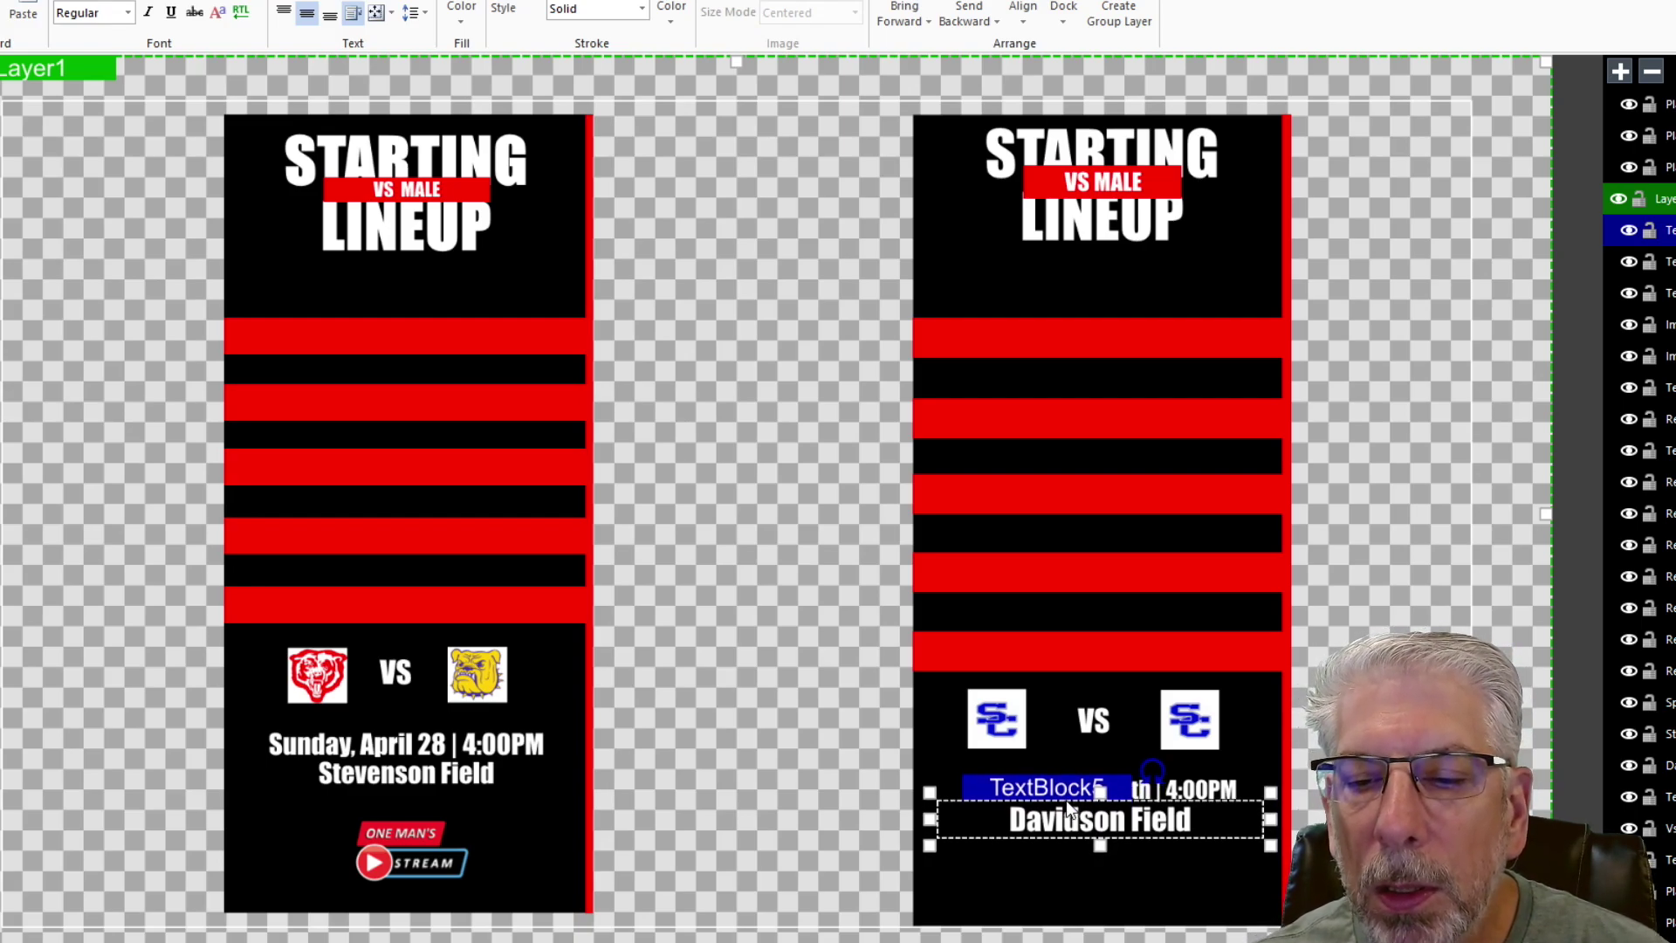
left_click(1371, 458)
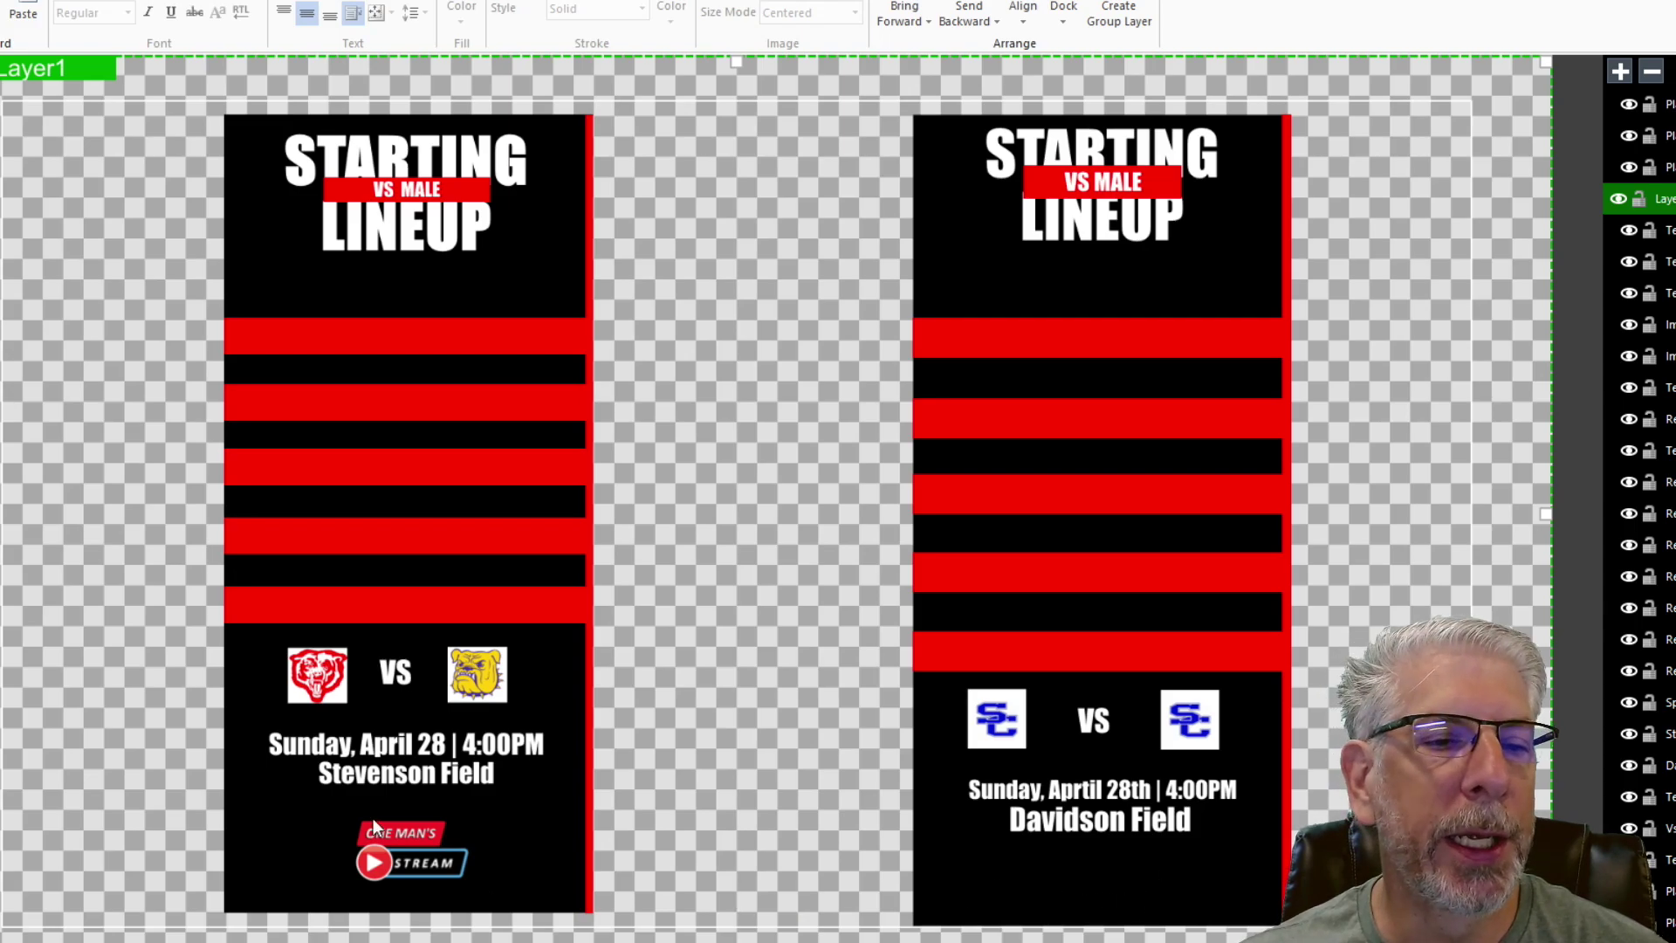
- Insert the 'one man's stream1-01 professional' logo, shrink it, and place it below Davidson Field
mouse_move(7, 262)
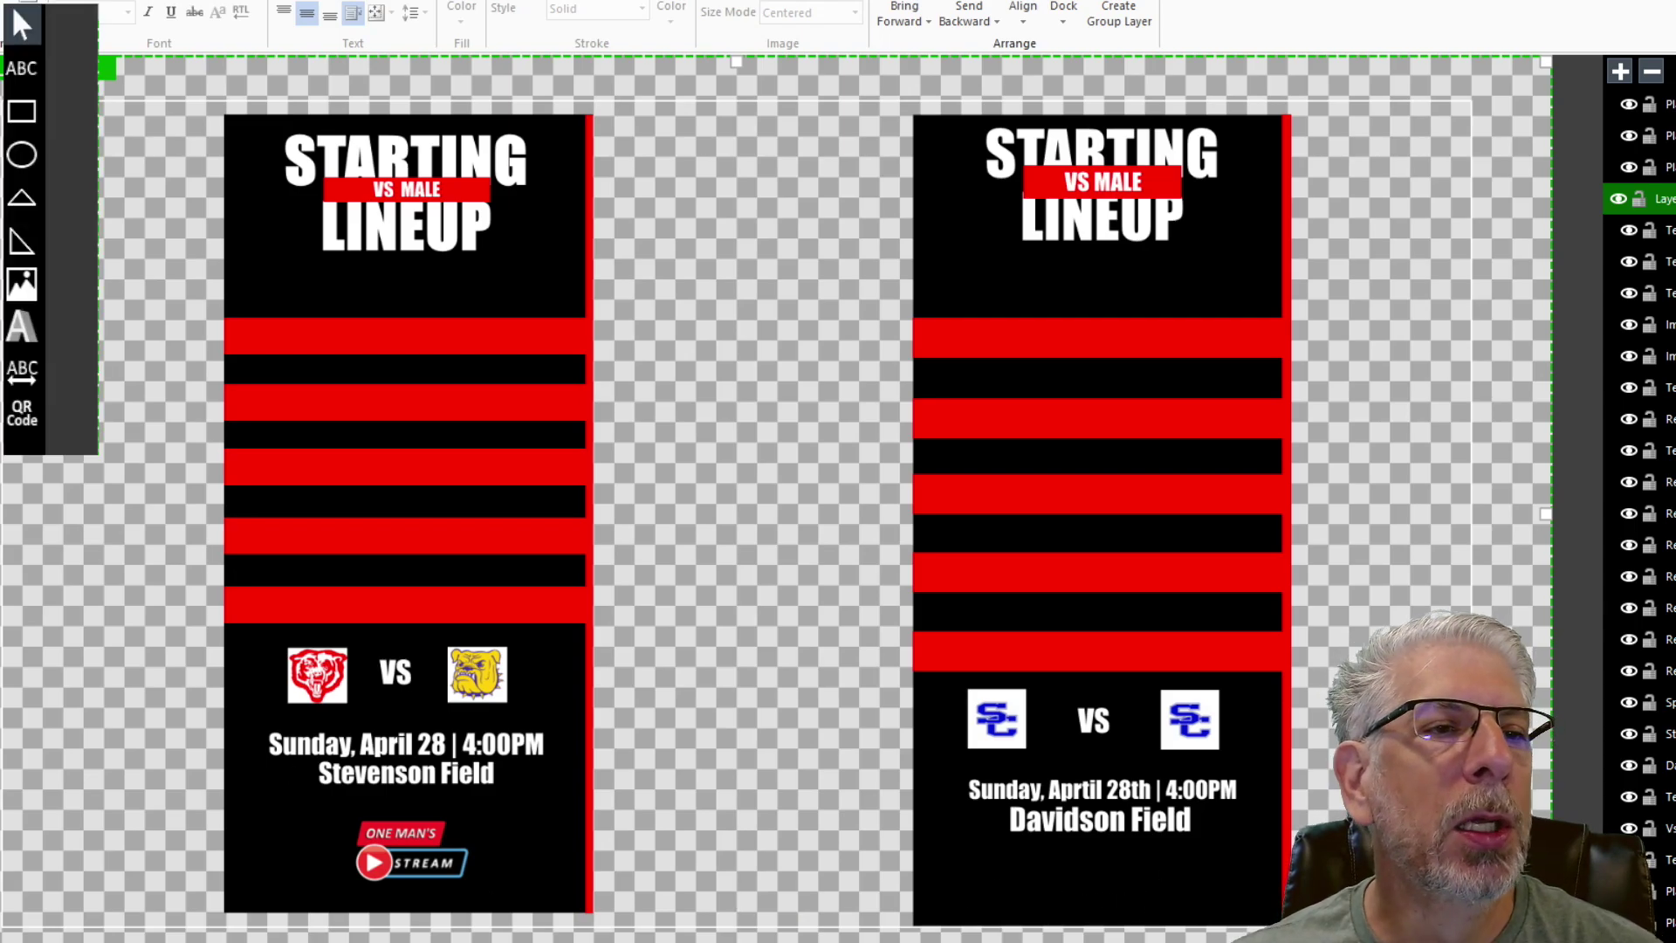
left_click(21, 284)
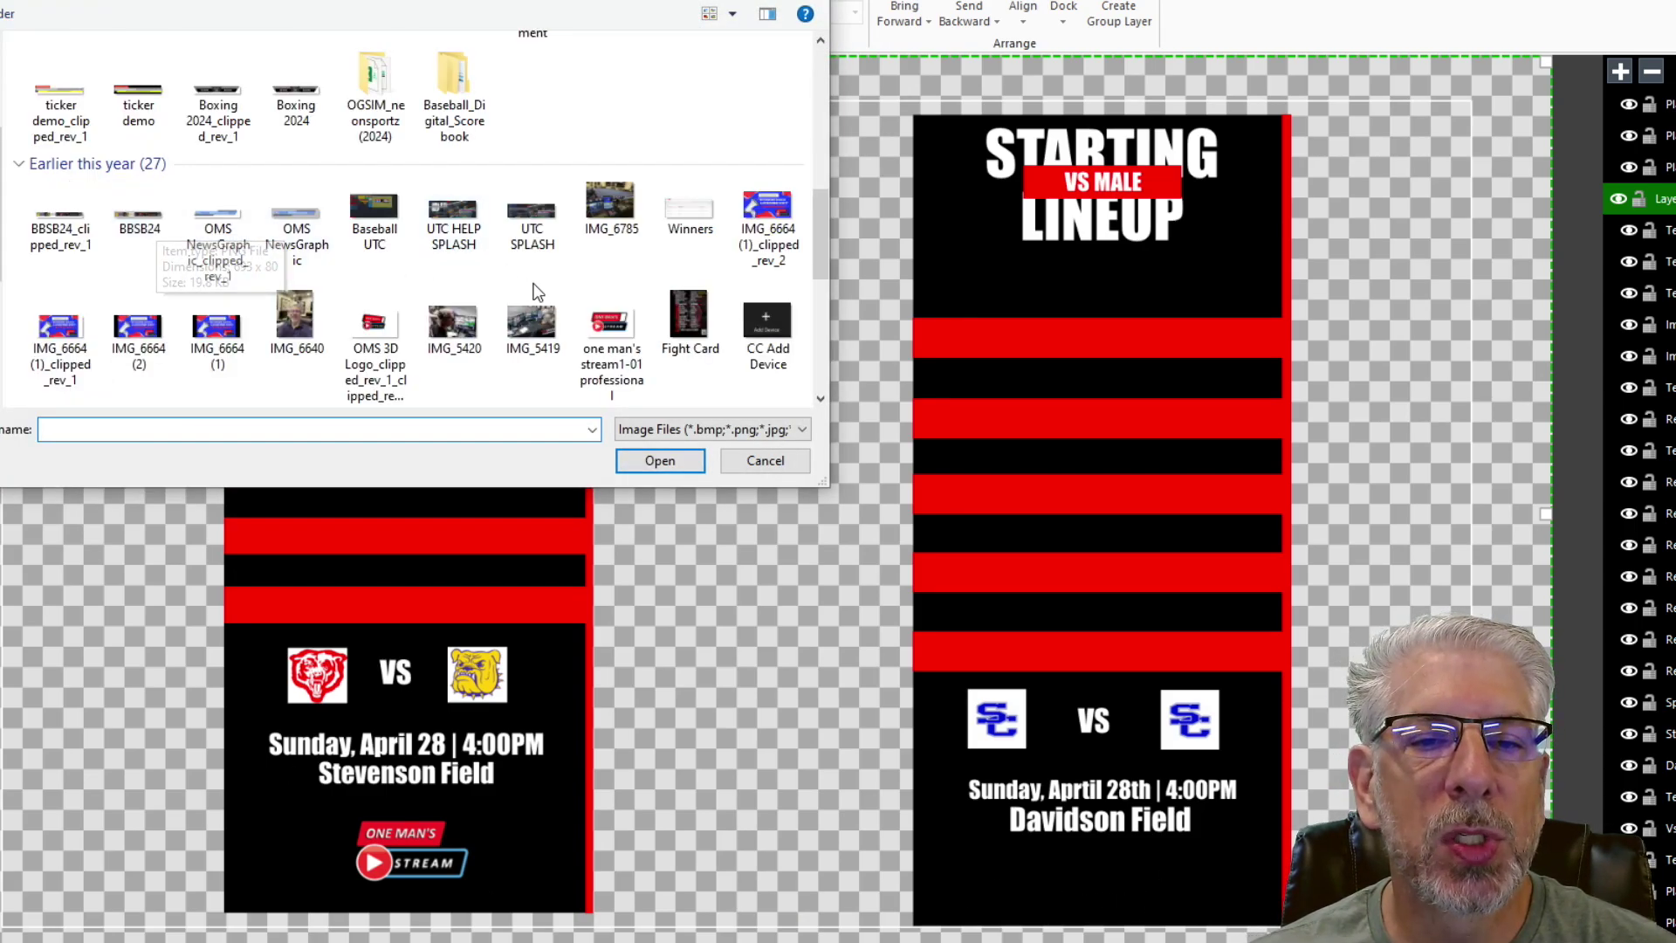
left_click(611, 327)
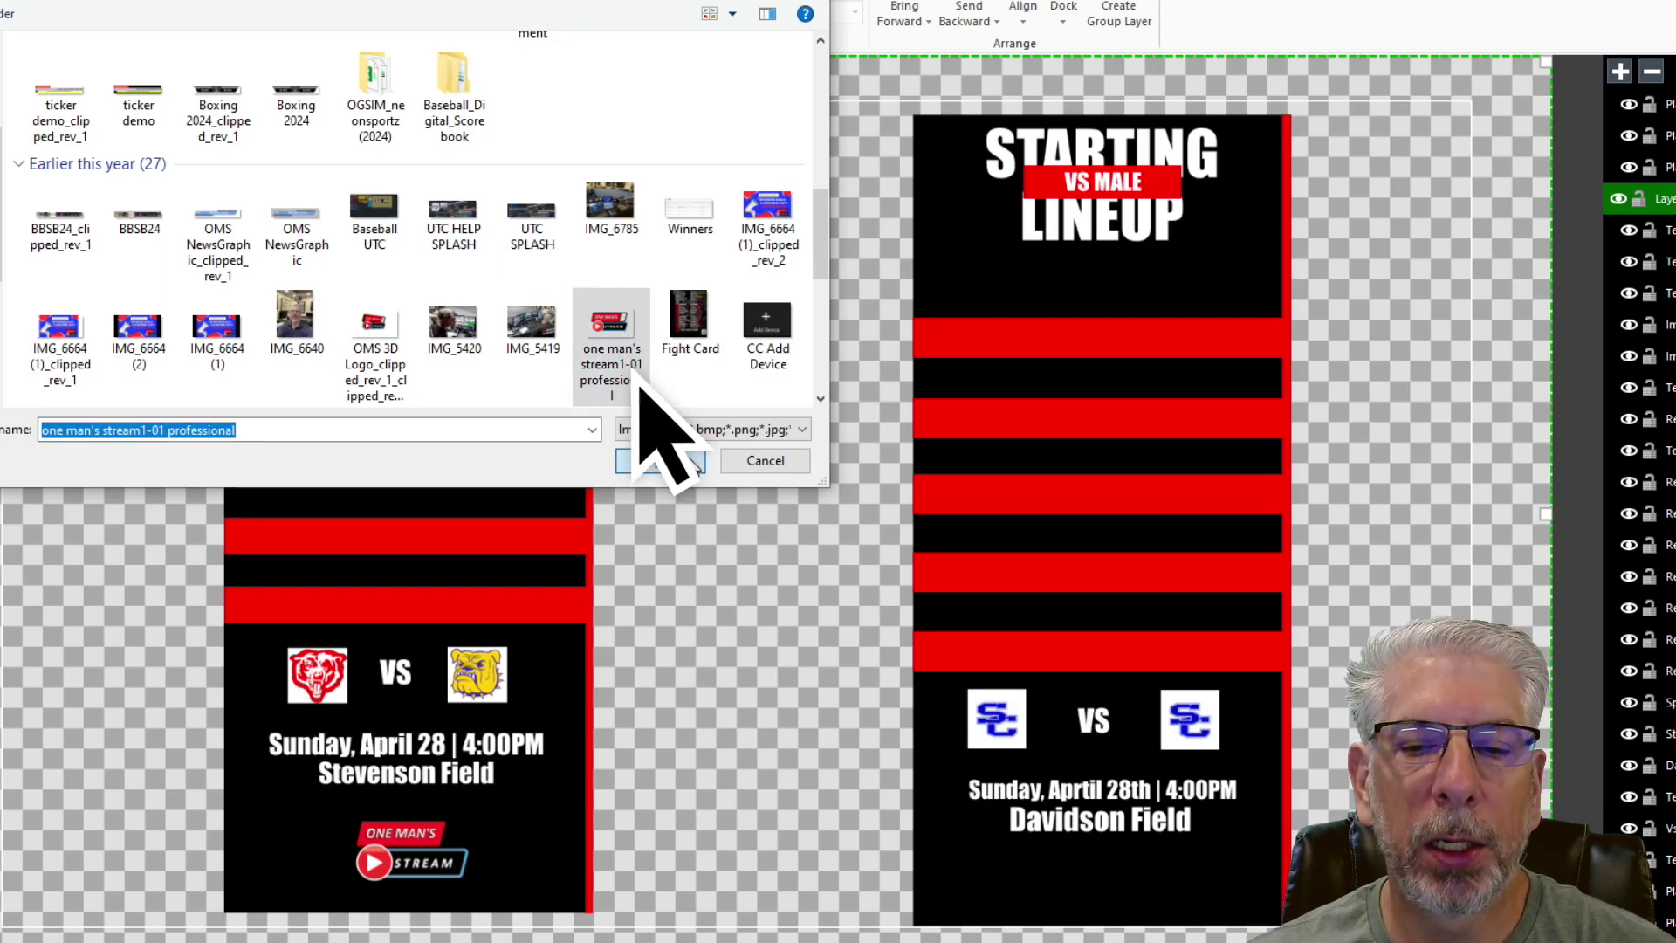
left_click(657, 460)
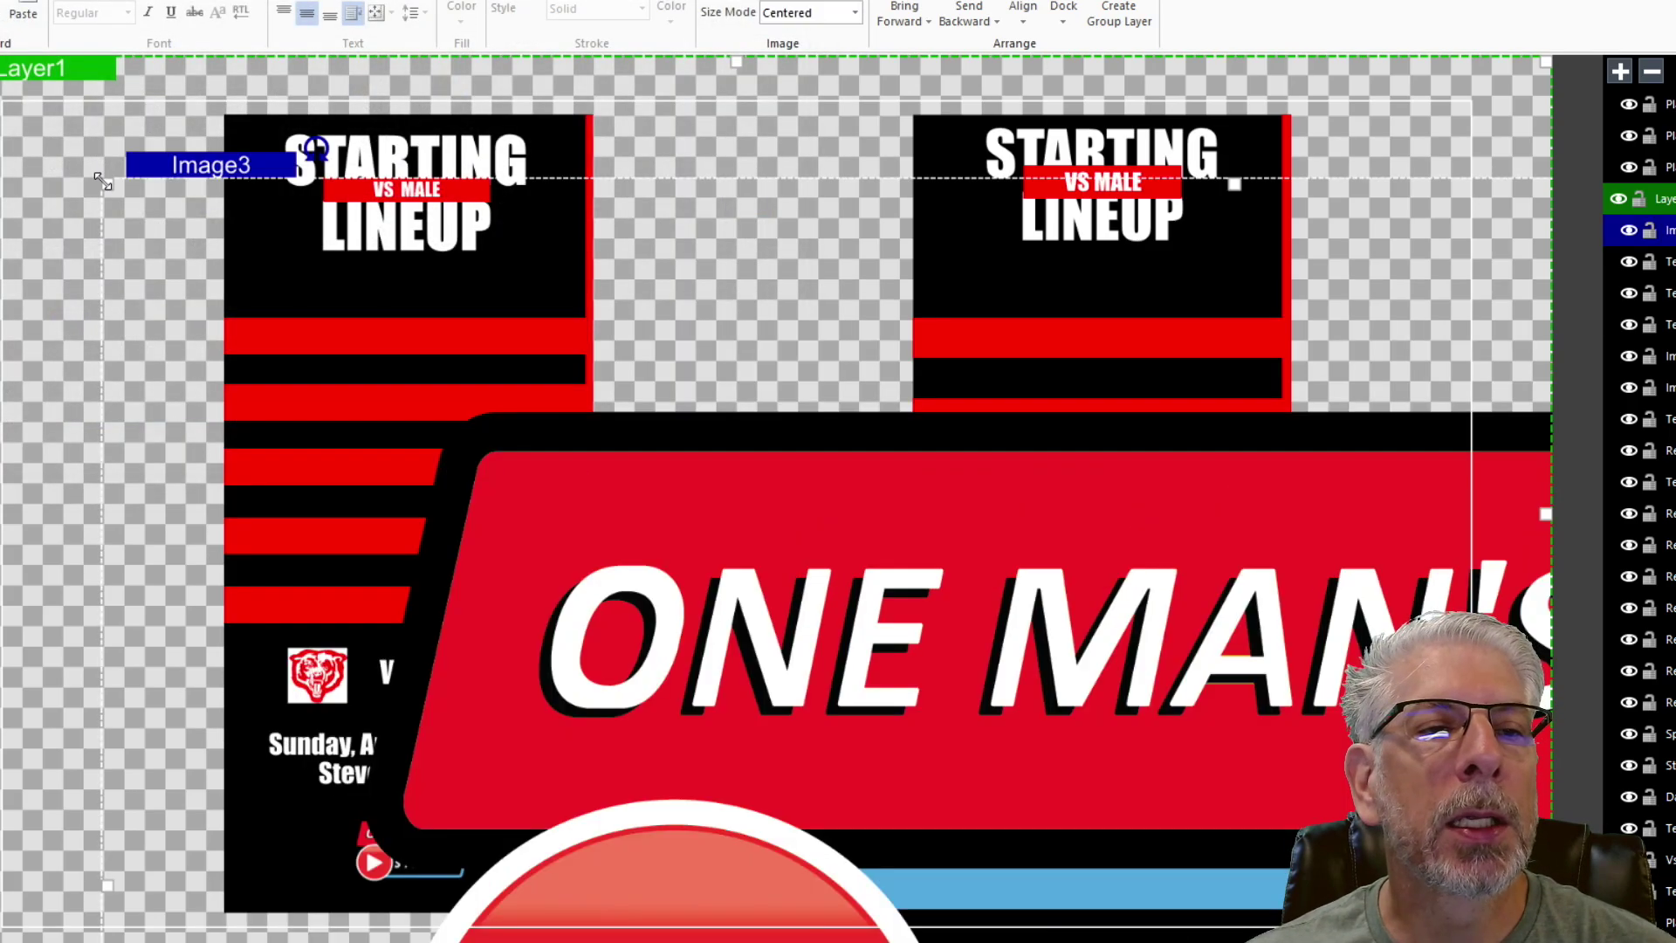
left_click_drag(102, 181, 103, 33)
left_click_drag(90, 122, 1033, 711)
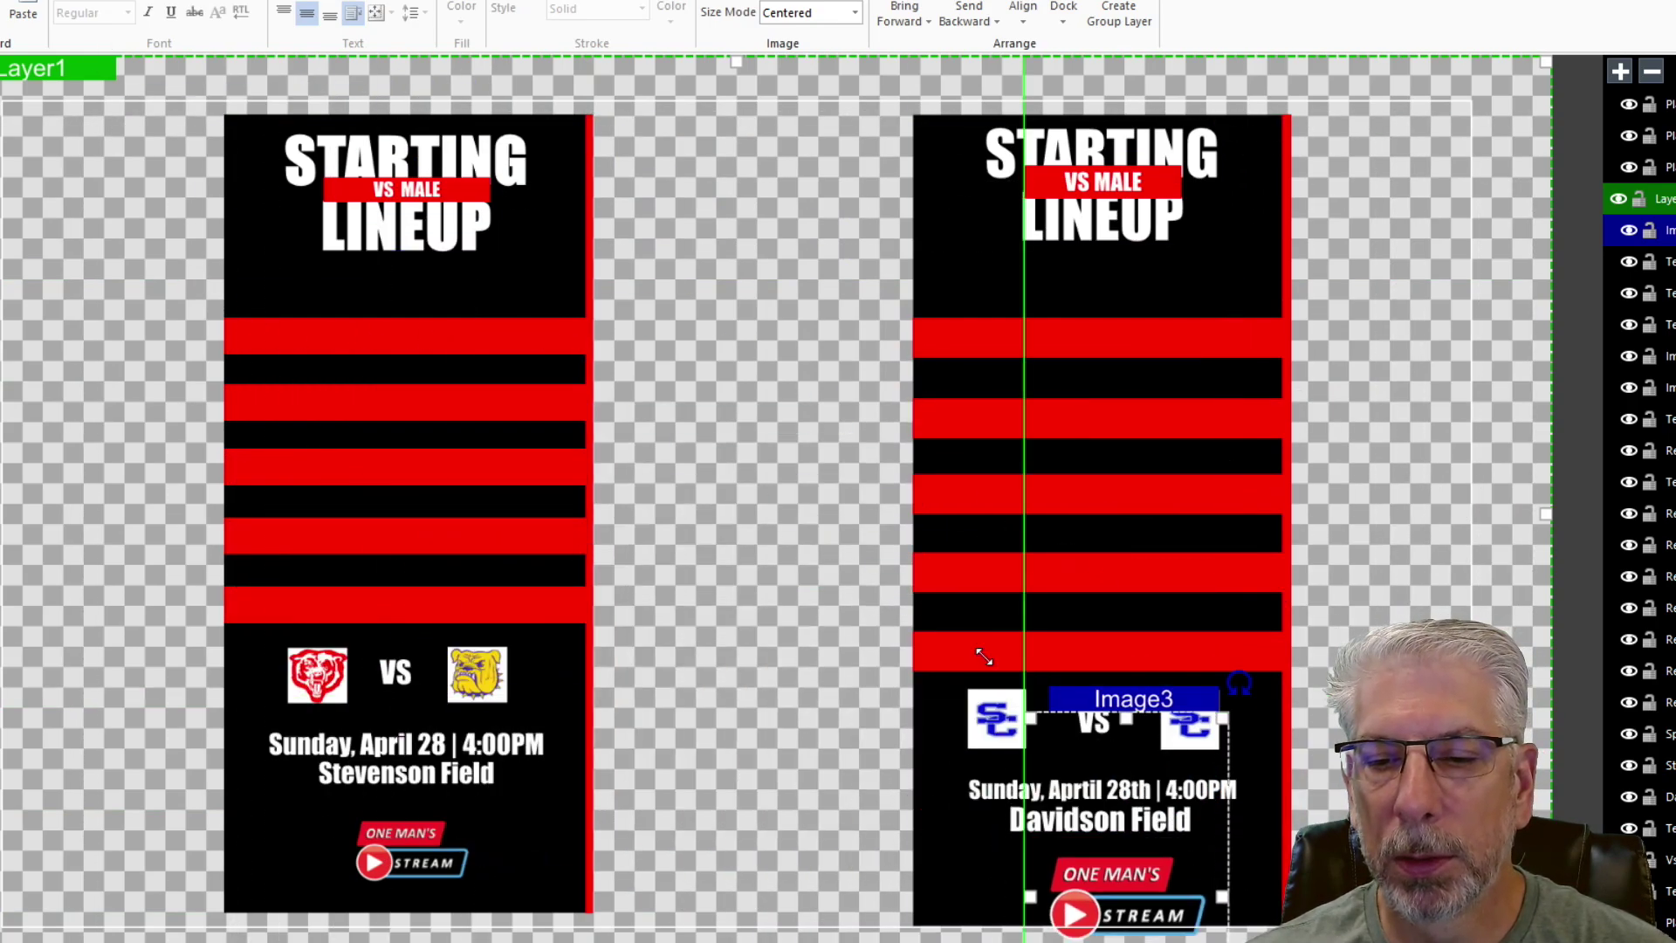
left_click_drag(1133, 716, 1137, 813)
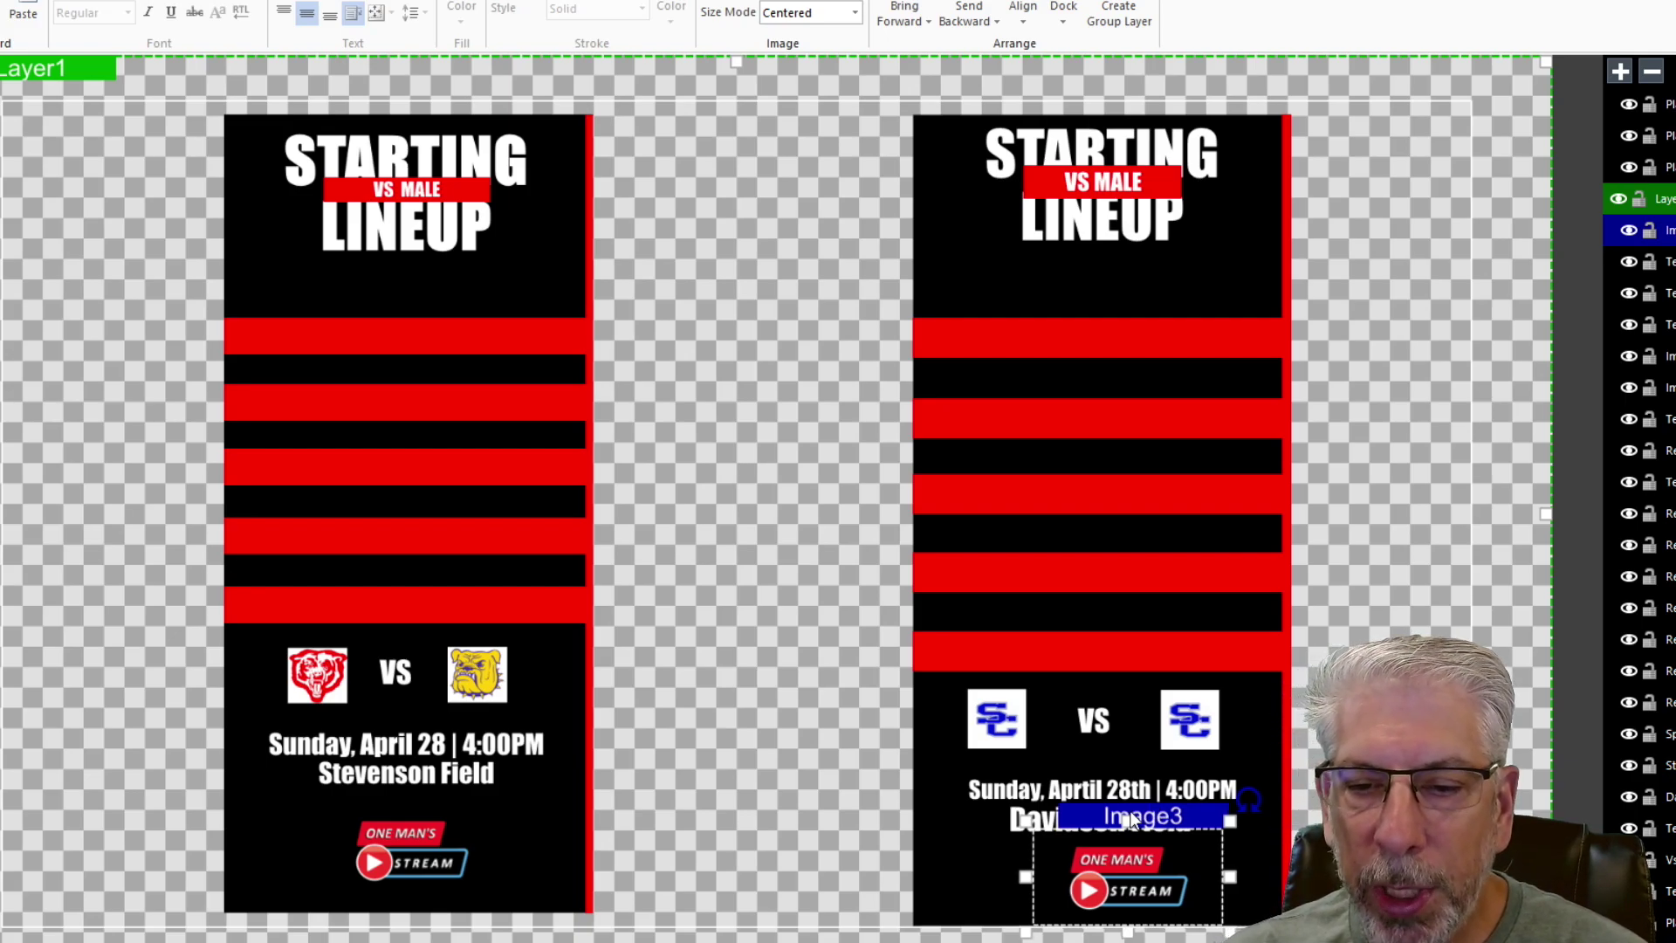
key("Escape")
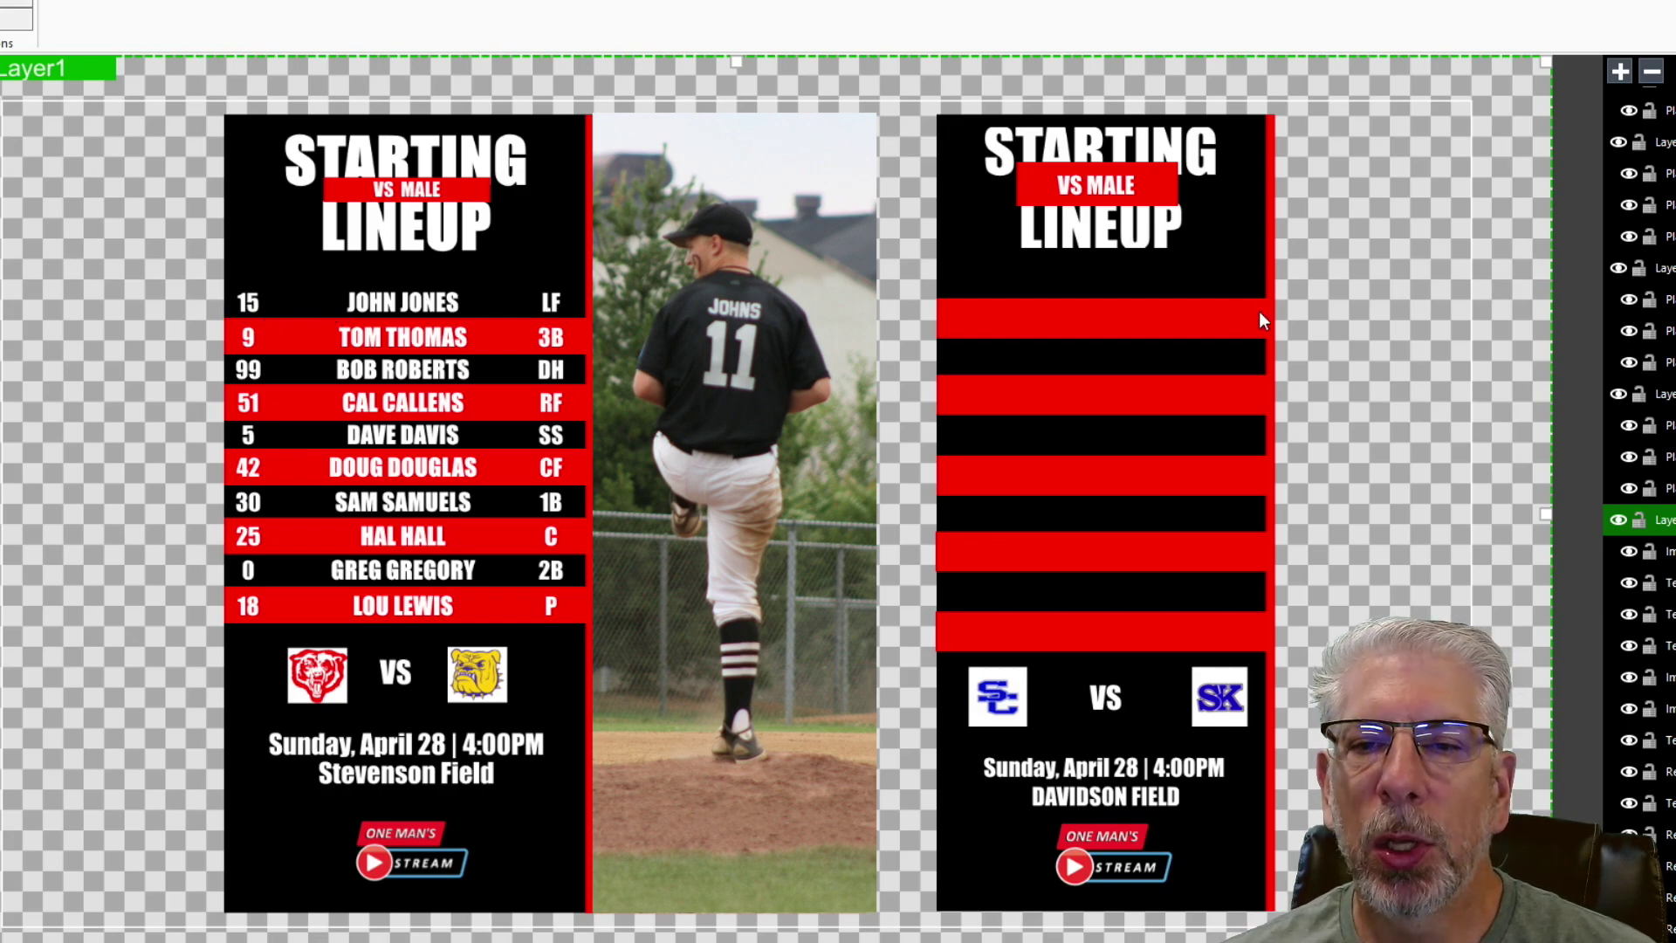
- Draw a small white, centred text box at the first row's left end reading '15'
left_click(943, 257)
left_click_drag(936, 252, 991, 301)
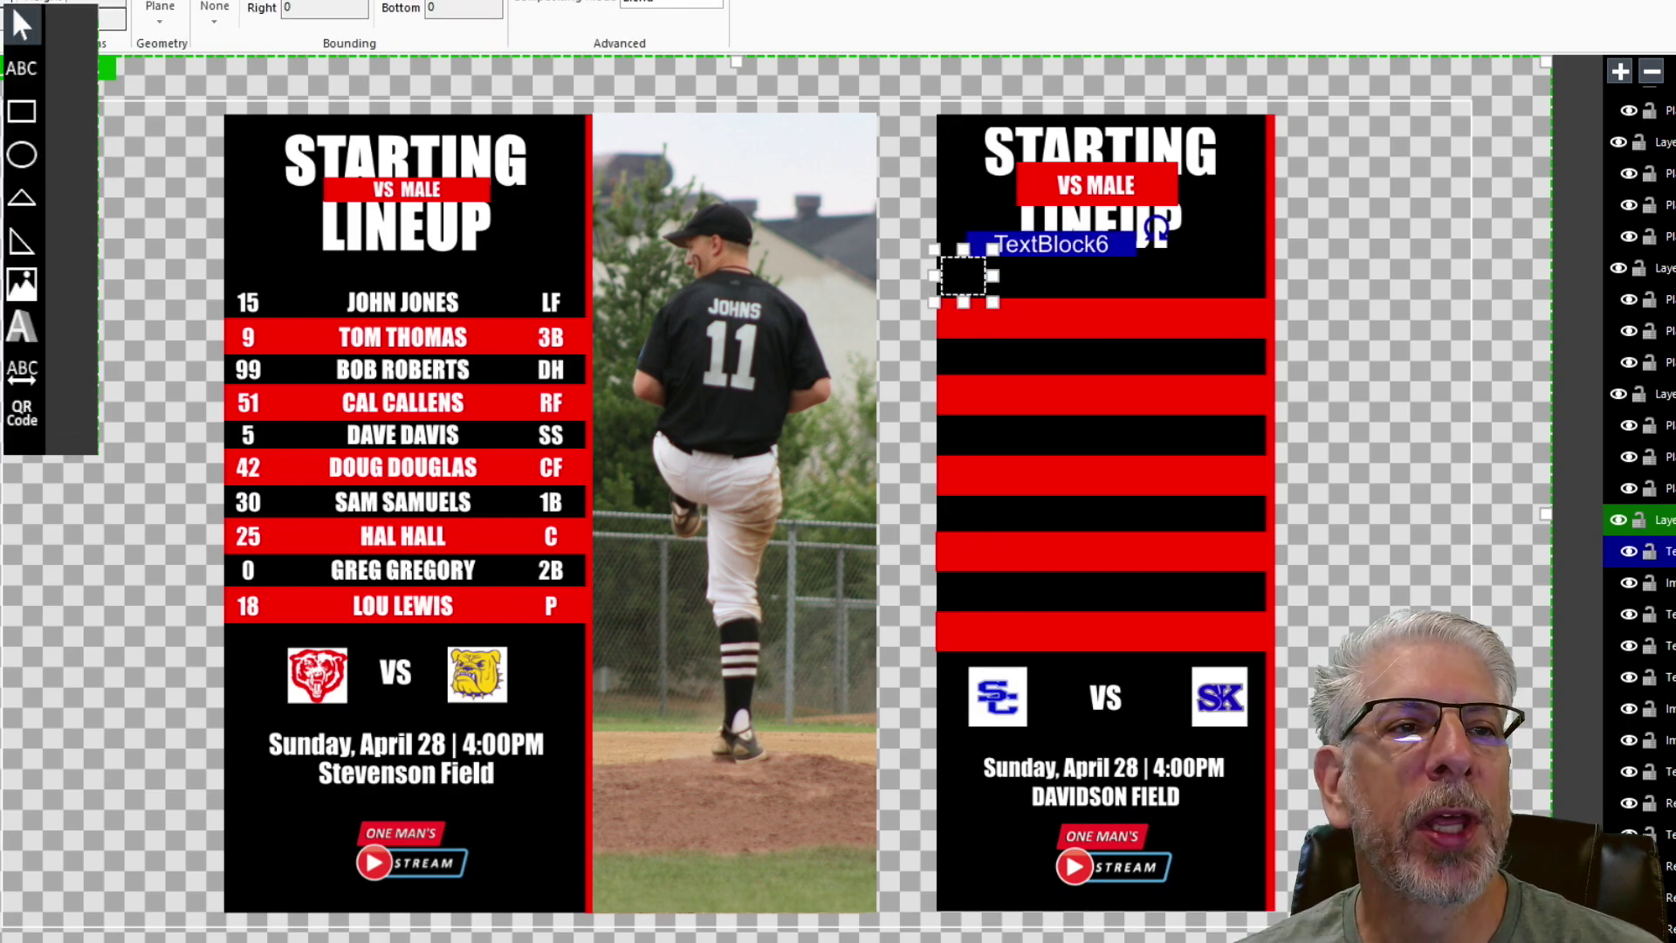
left_click(457, 22)
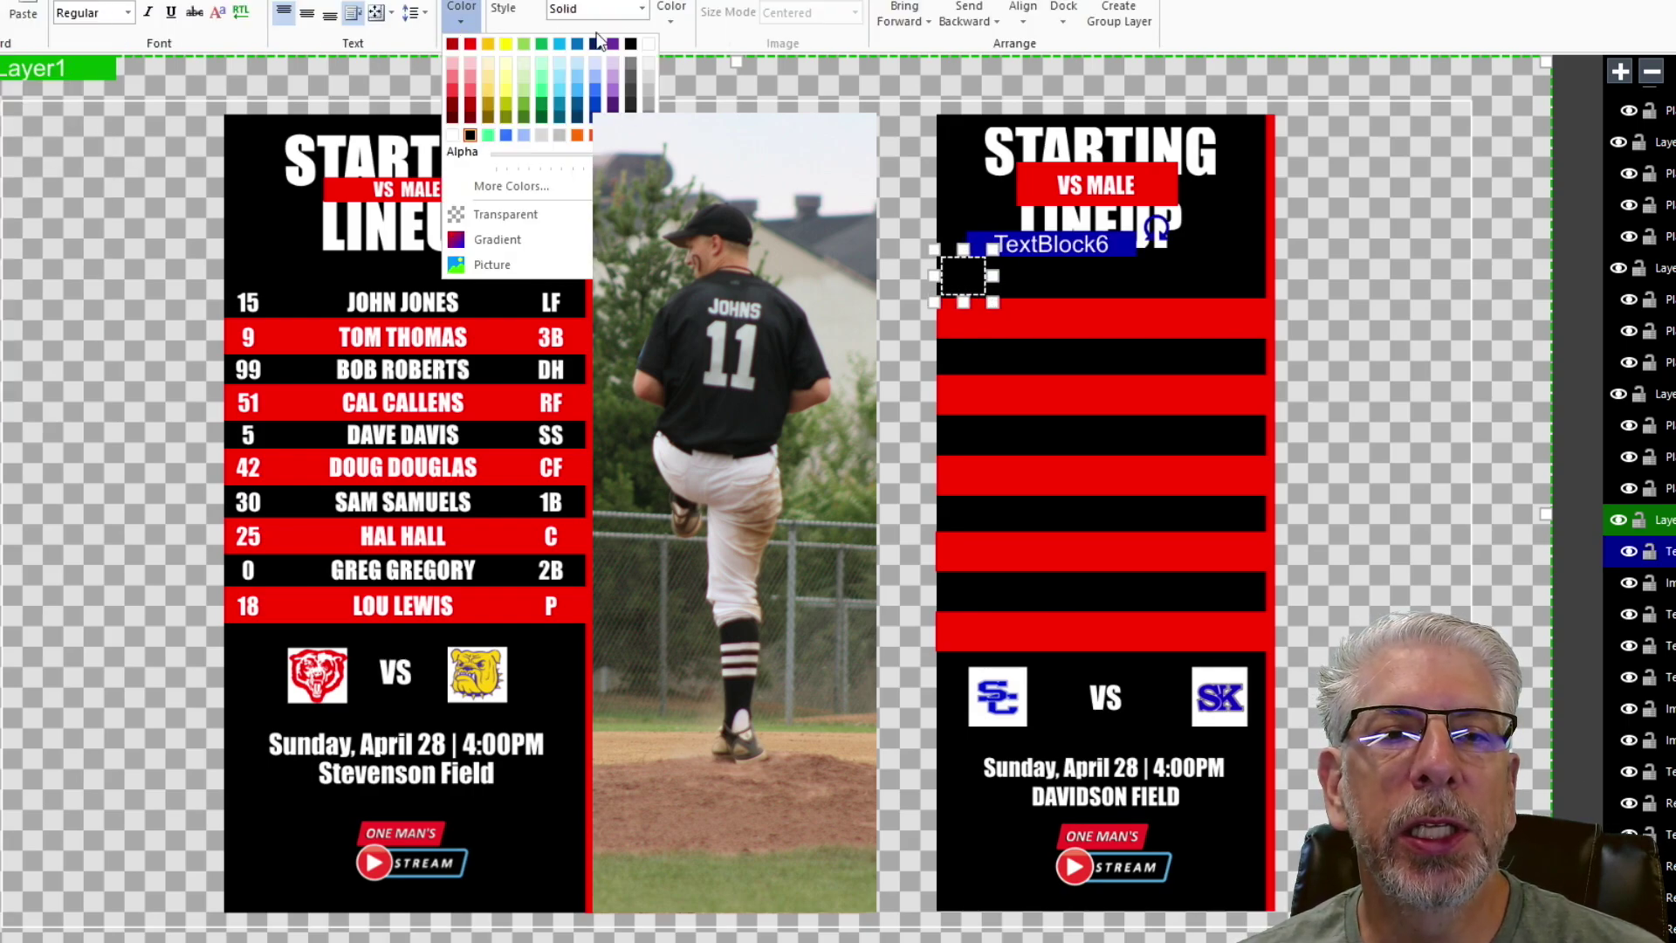
left_click(649, 42)
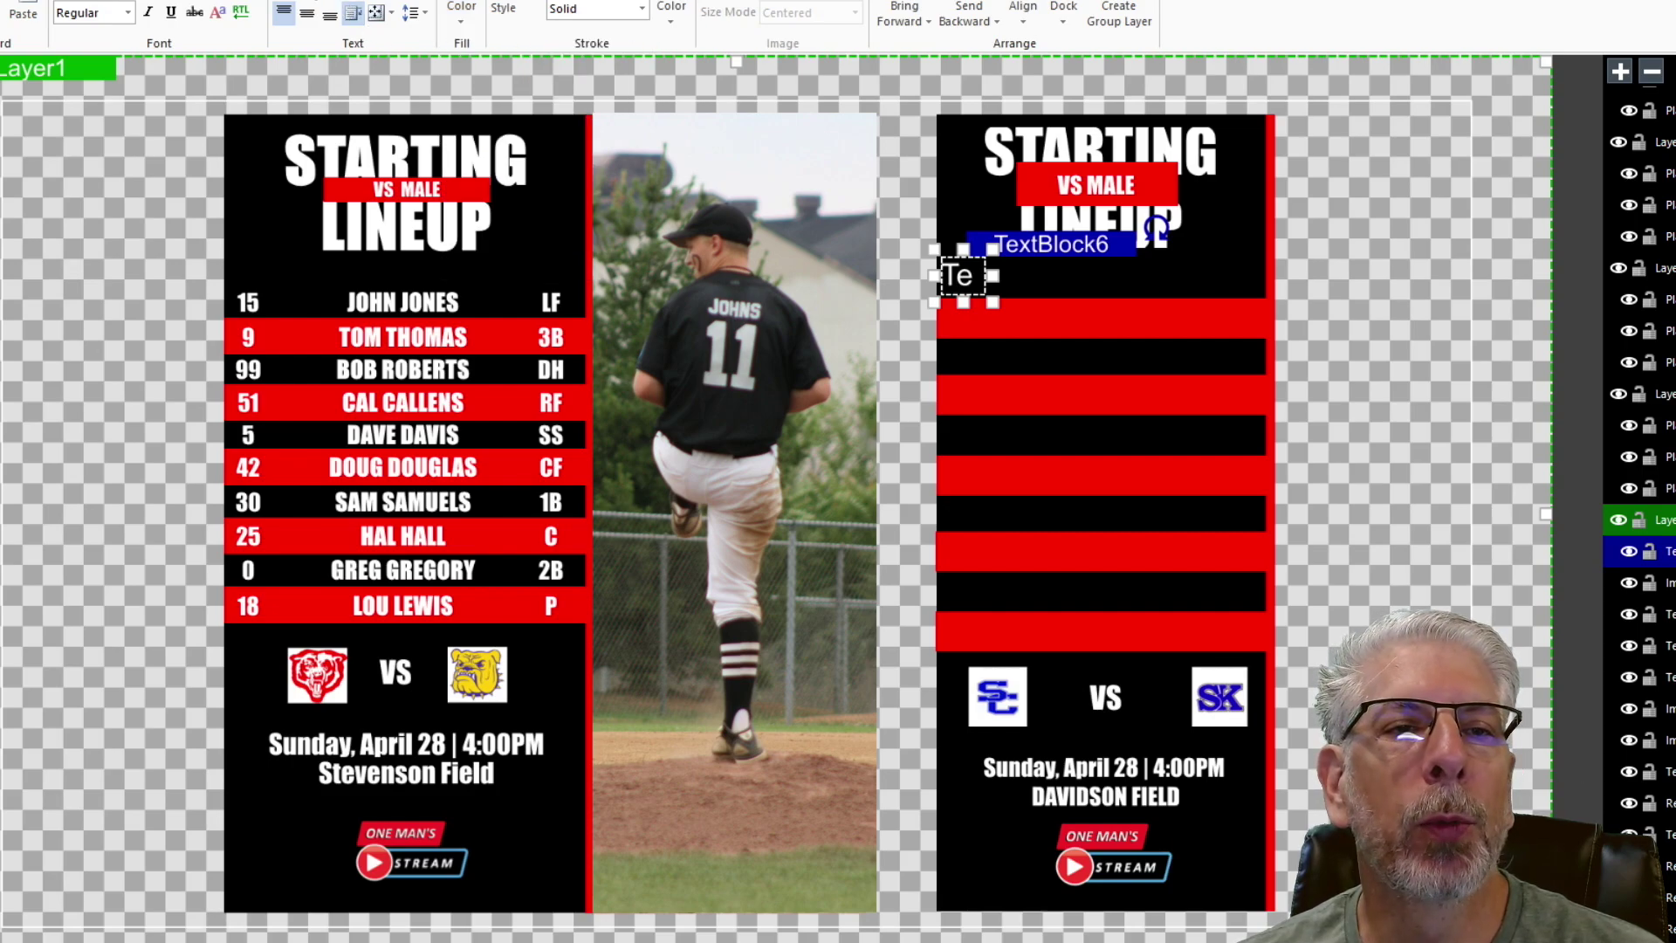
left_click(313, 17)
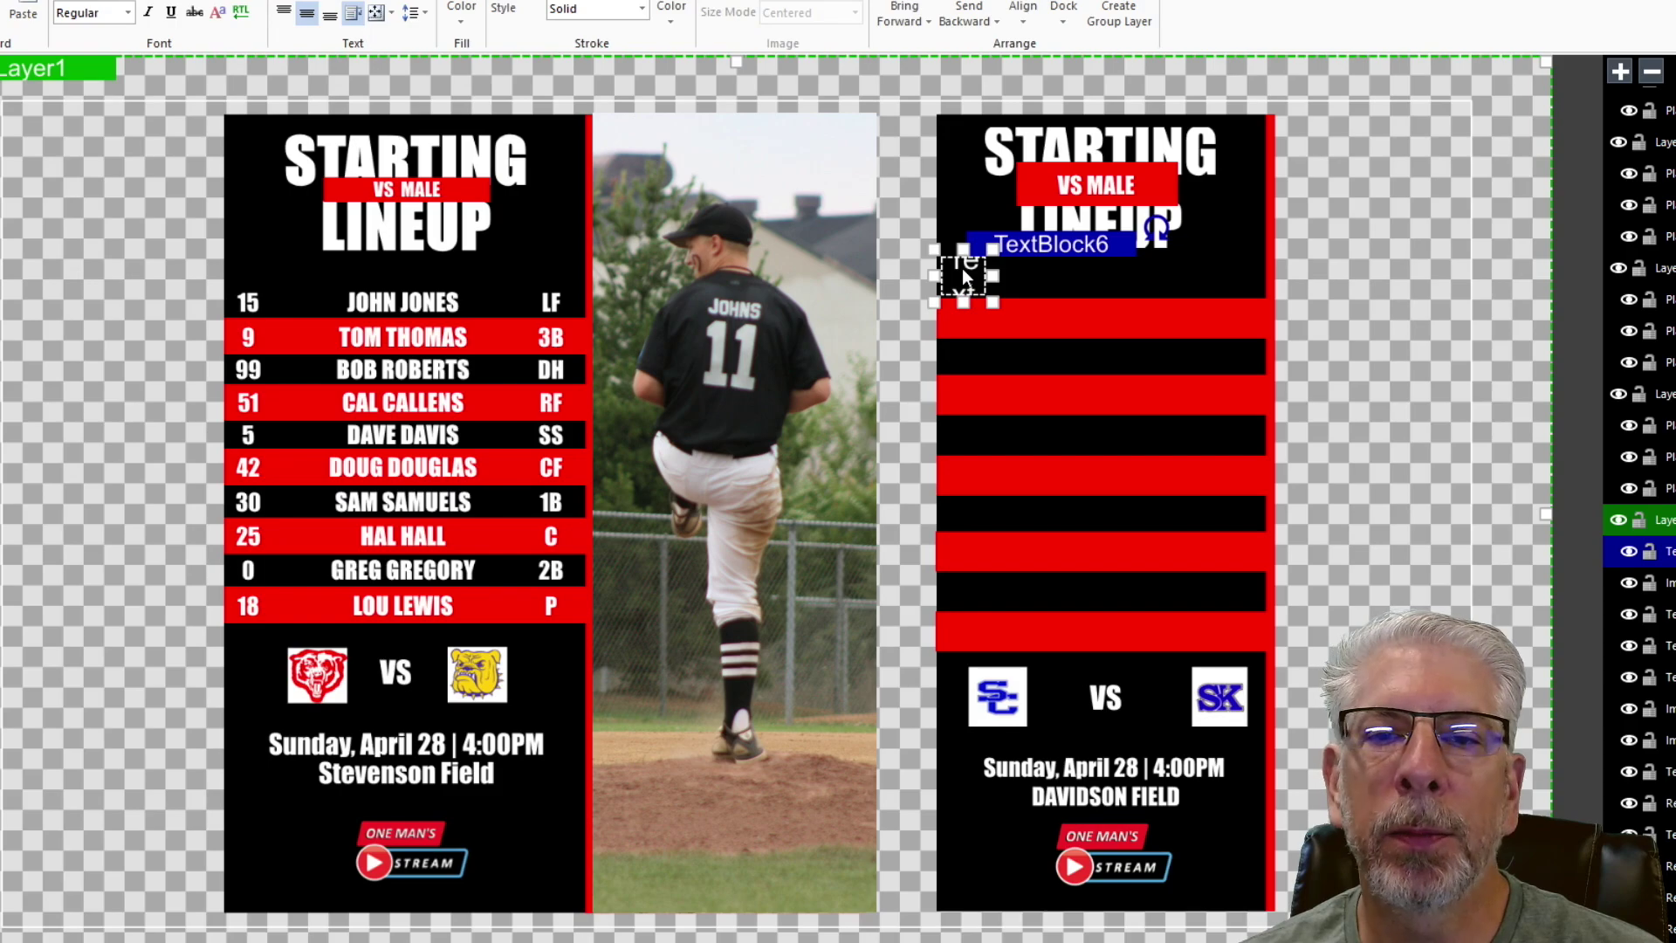
type("15")
- Set the 15 in Impact Condensed and nudge it into place above the first red stripe
left_click(87, 1)
scroll(113, 408, "down", 15)
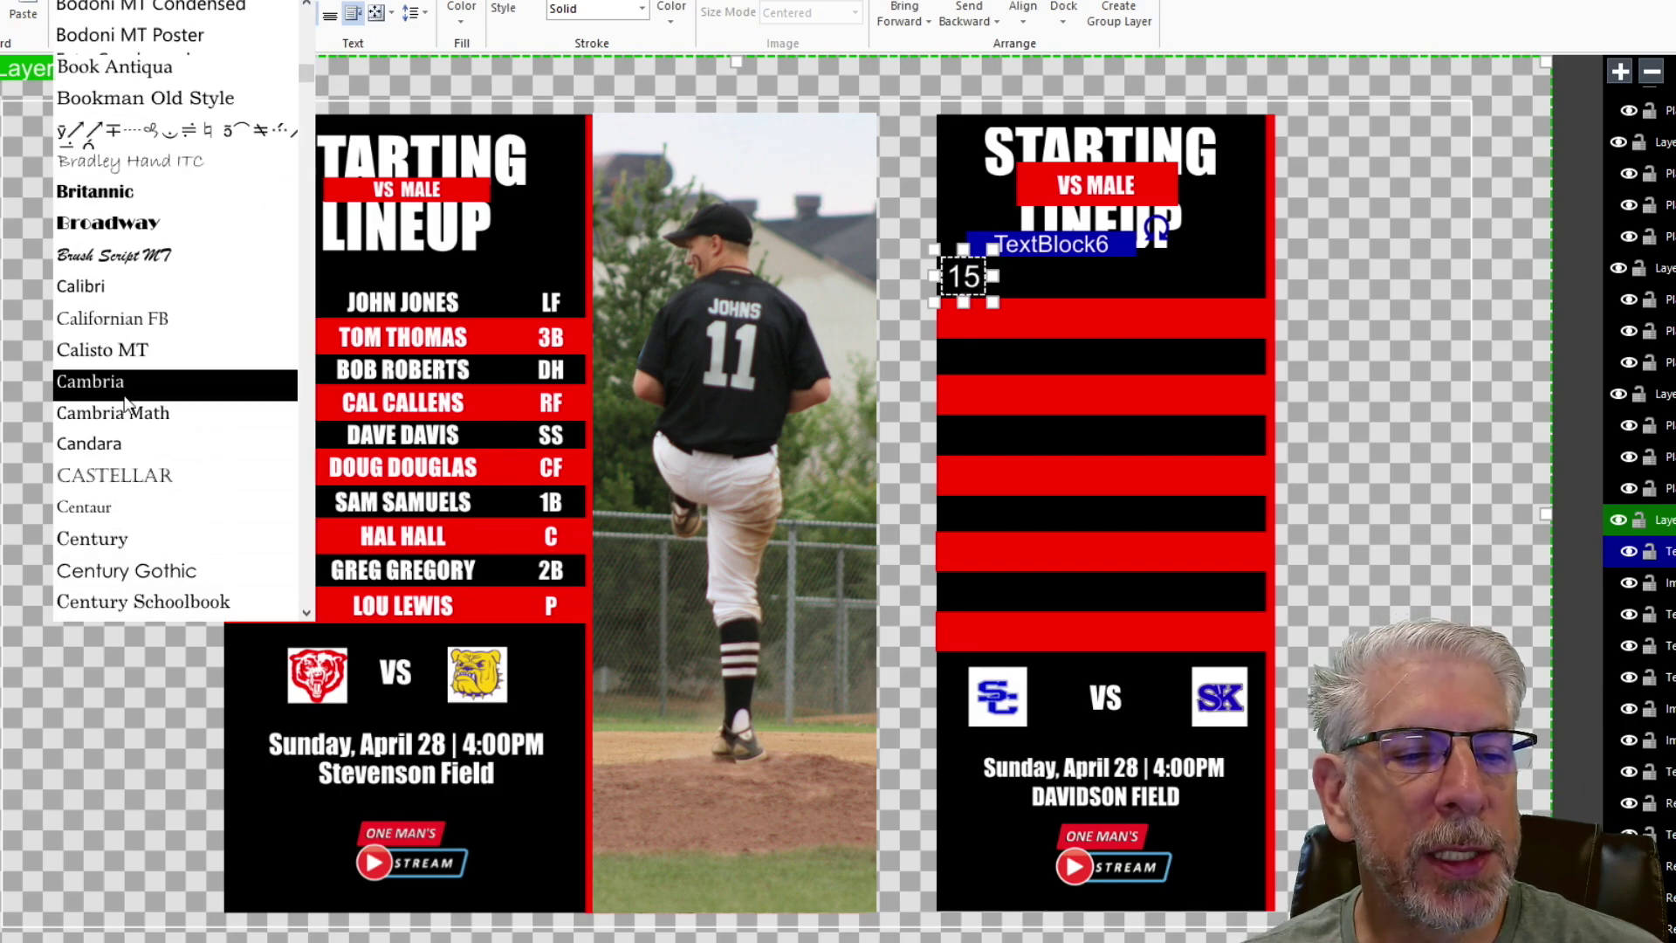
scroll(144, 480, "down", 3)
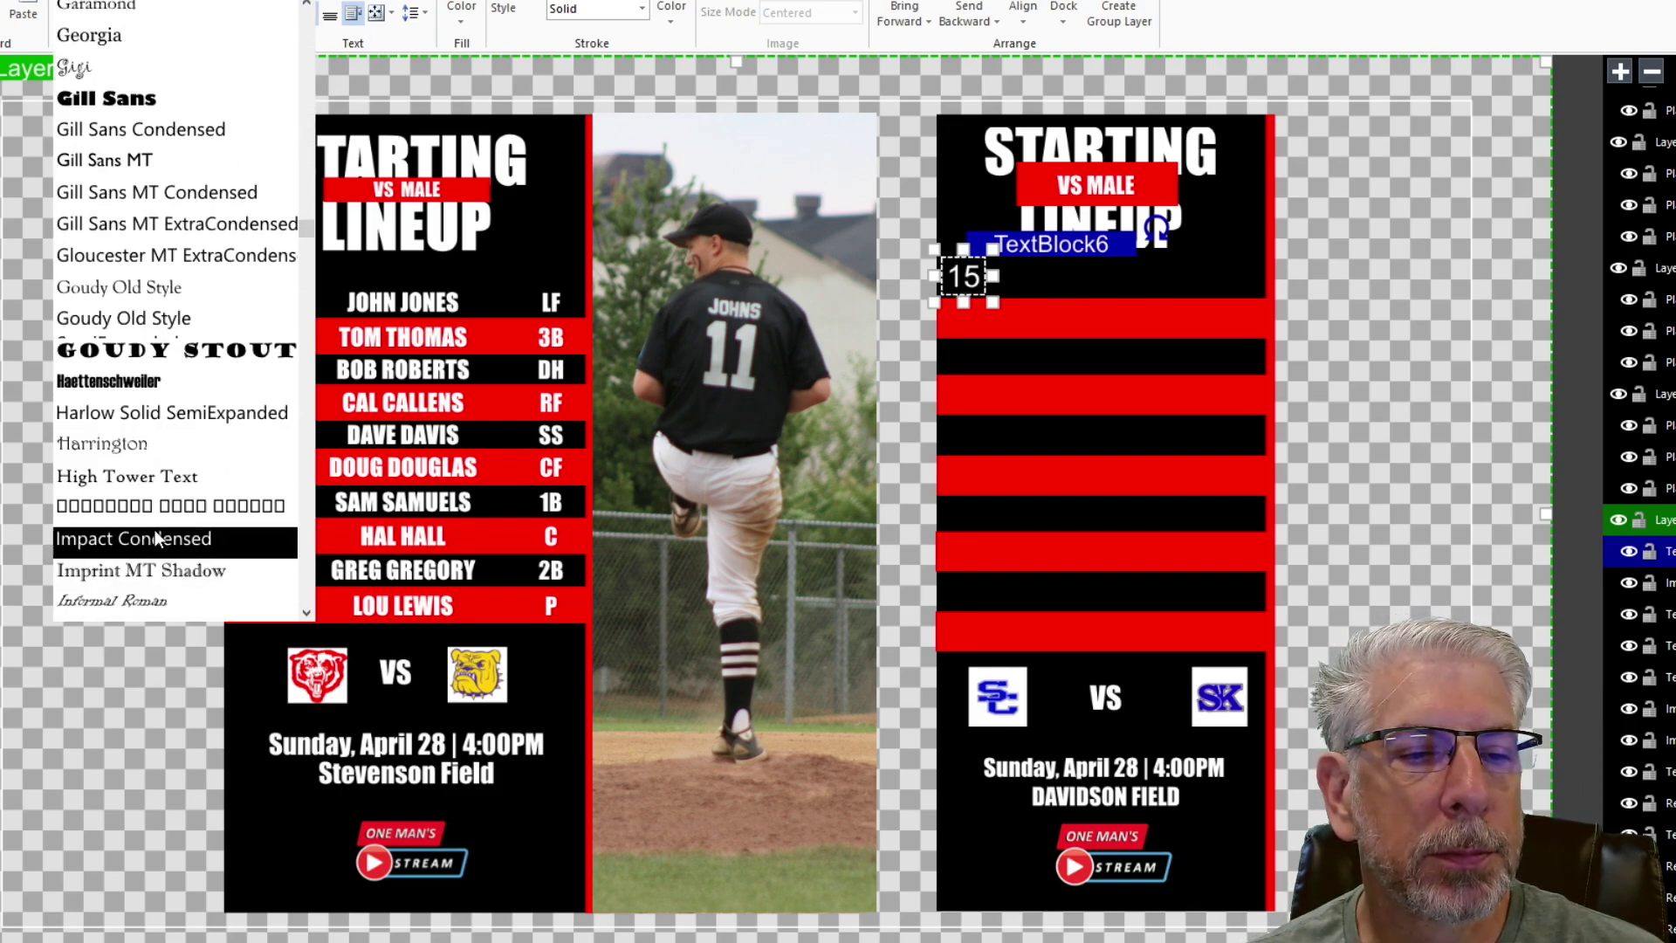
left_click(154, 531)
left_click(253, 12)
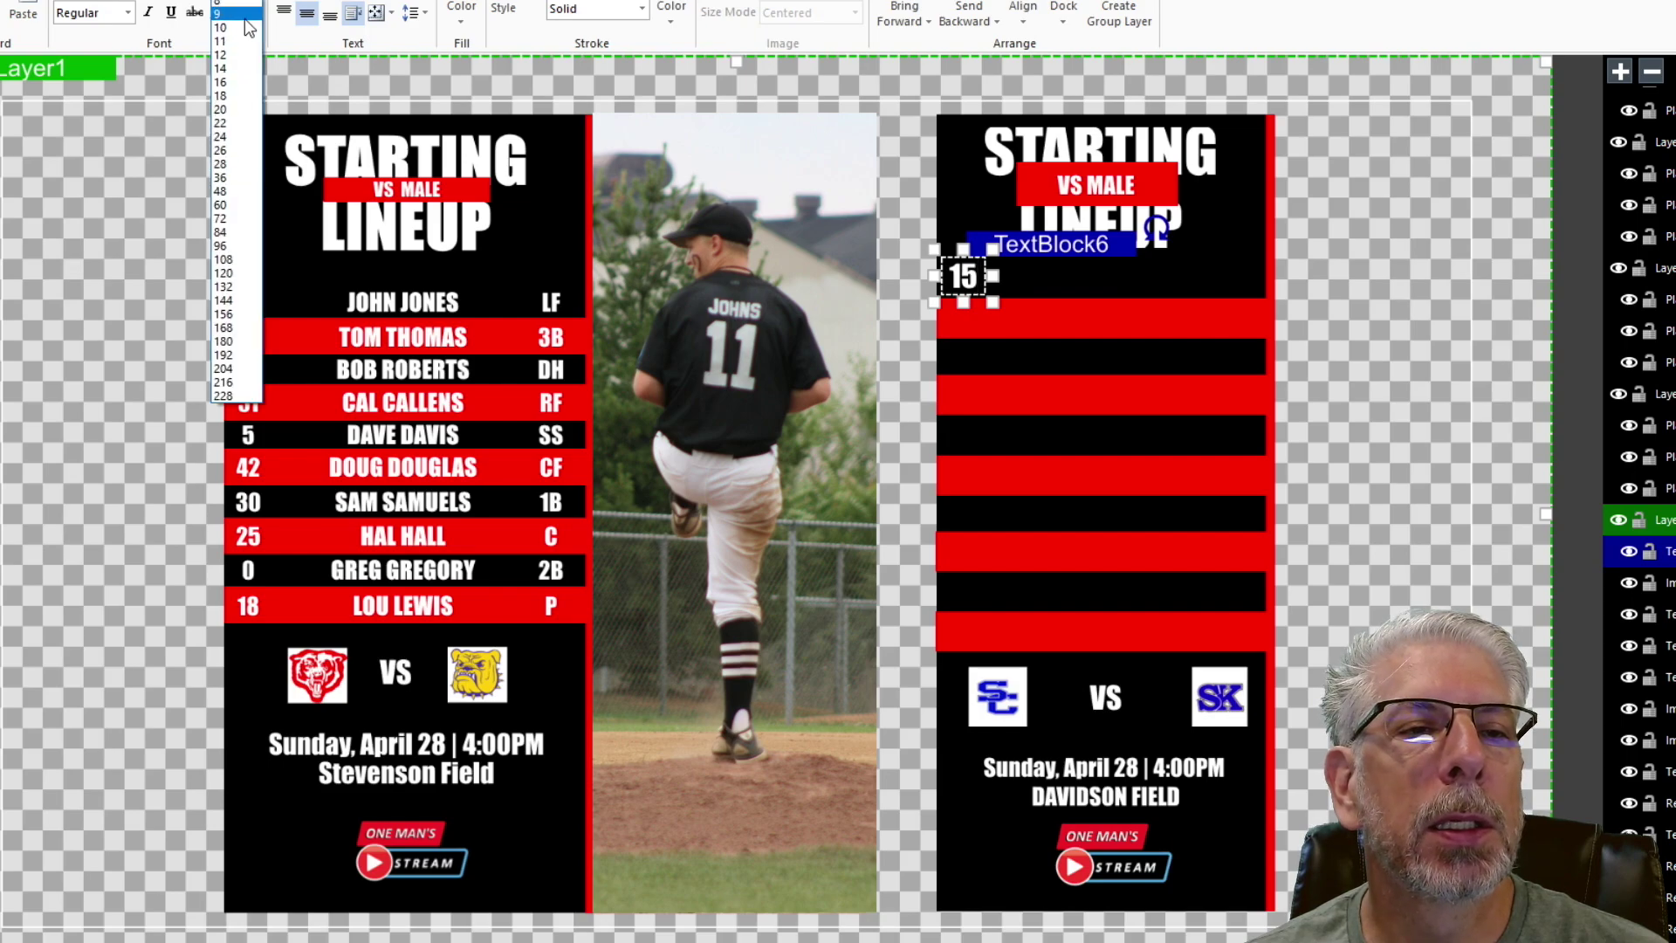
left_click(236, 163)
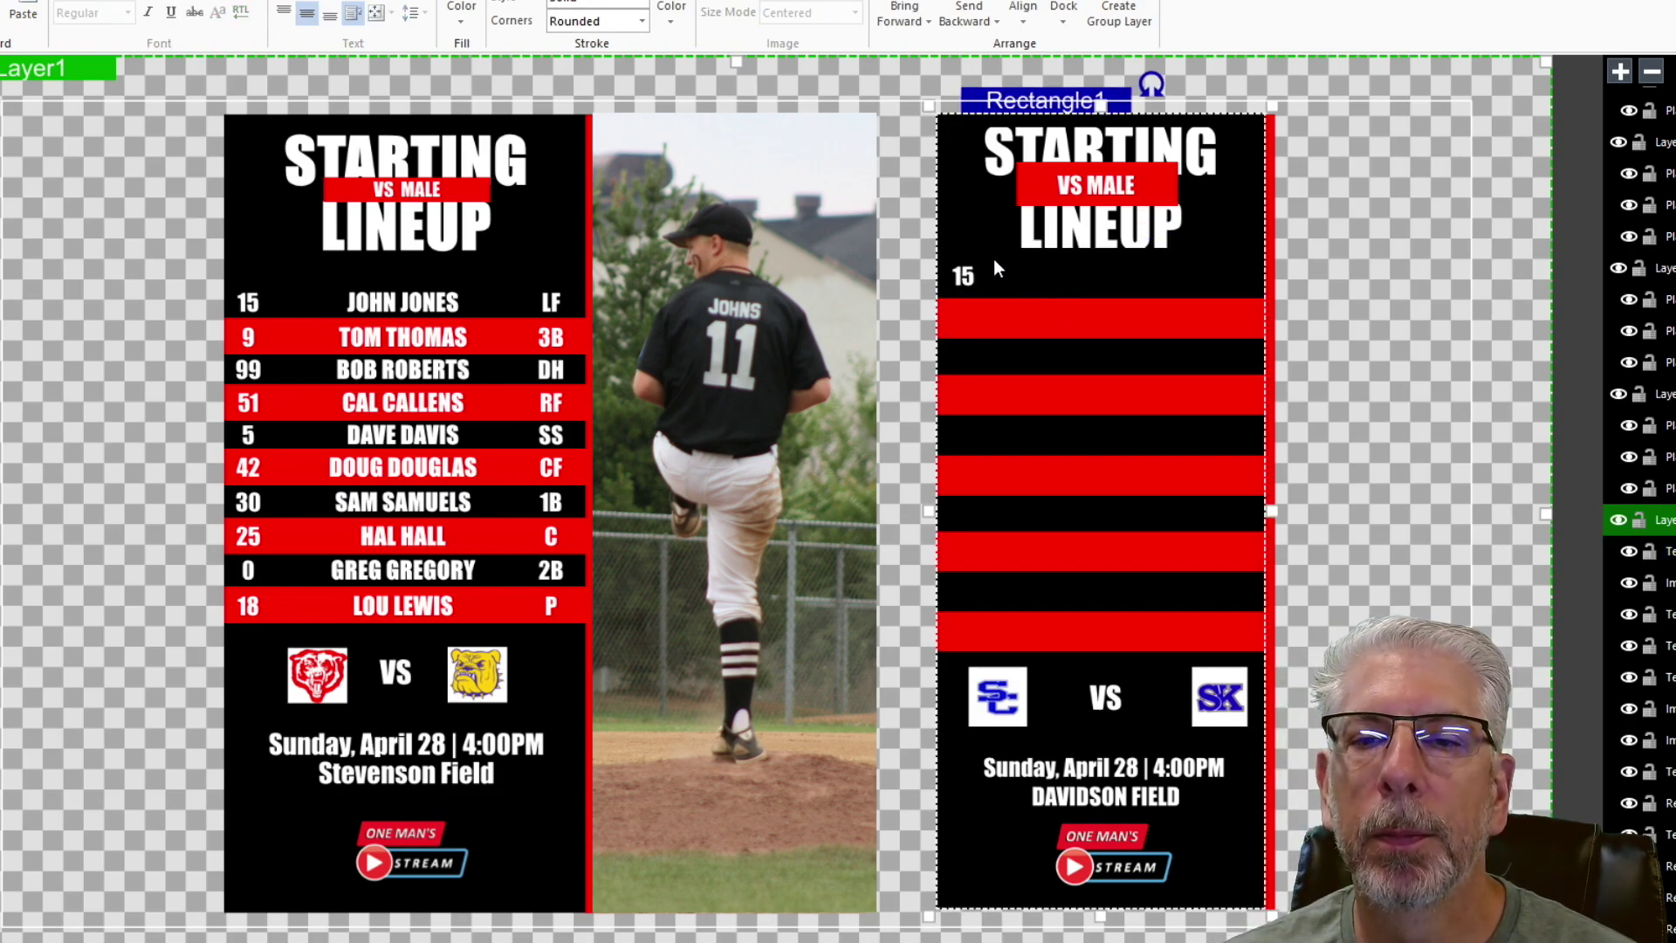
key("Left")
key("Down")
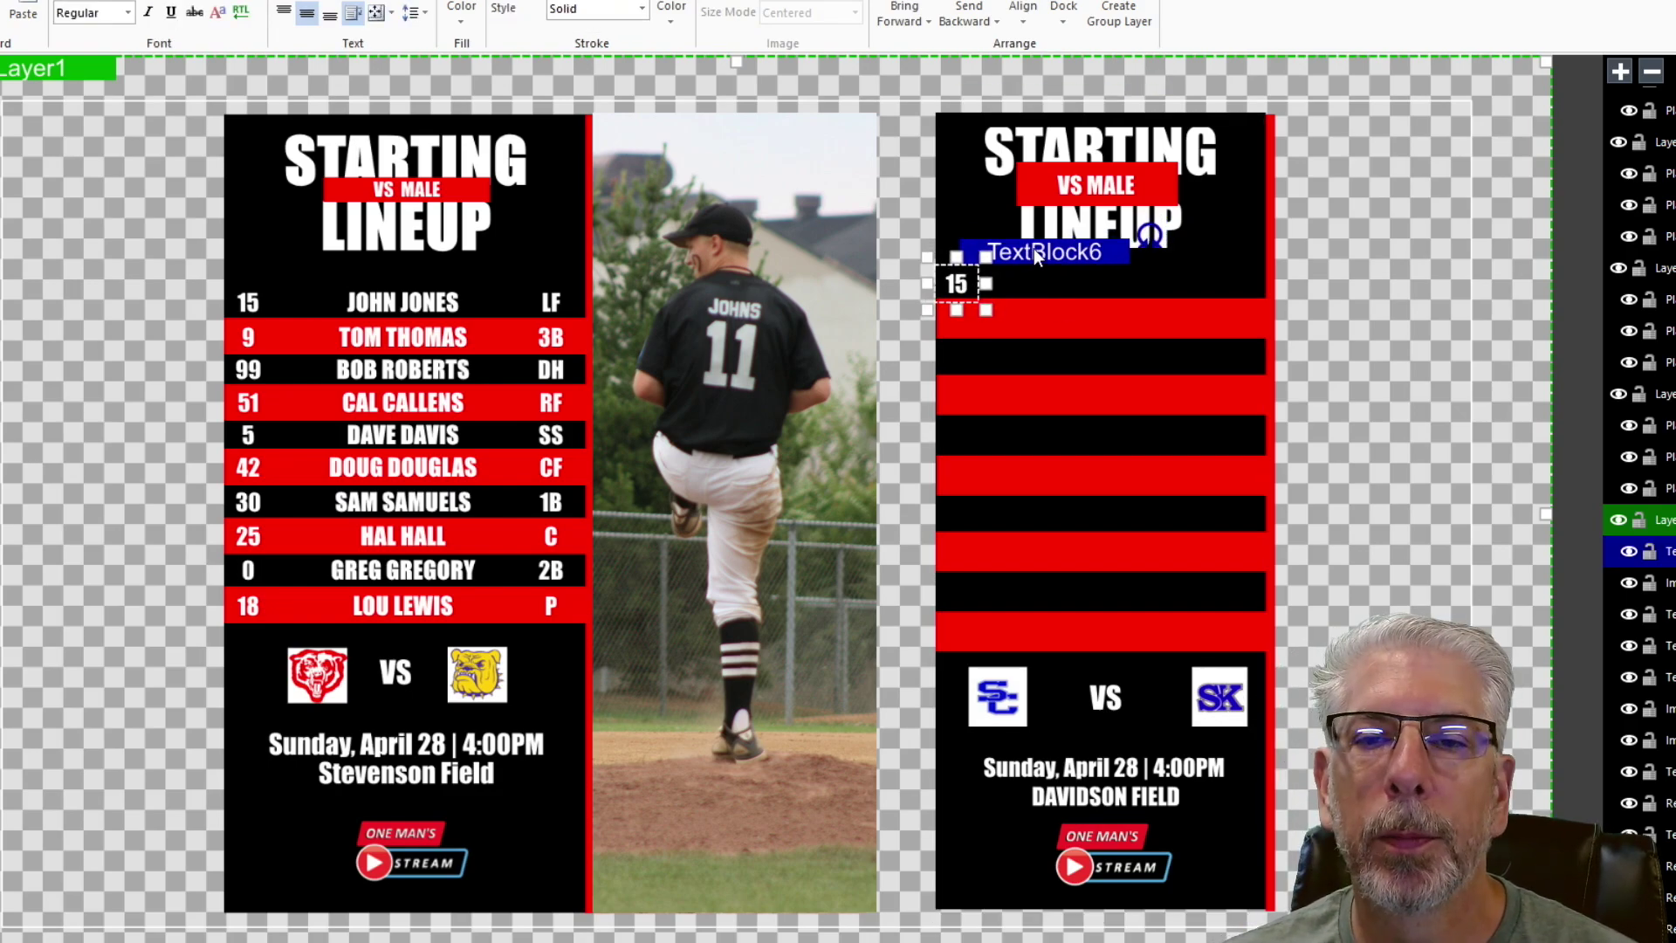
left_click(1360, 245)
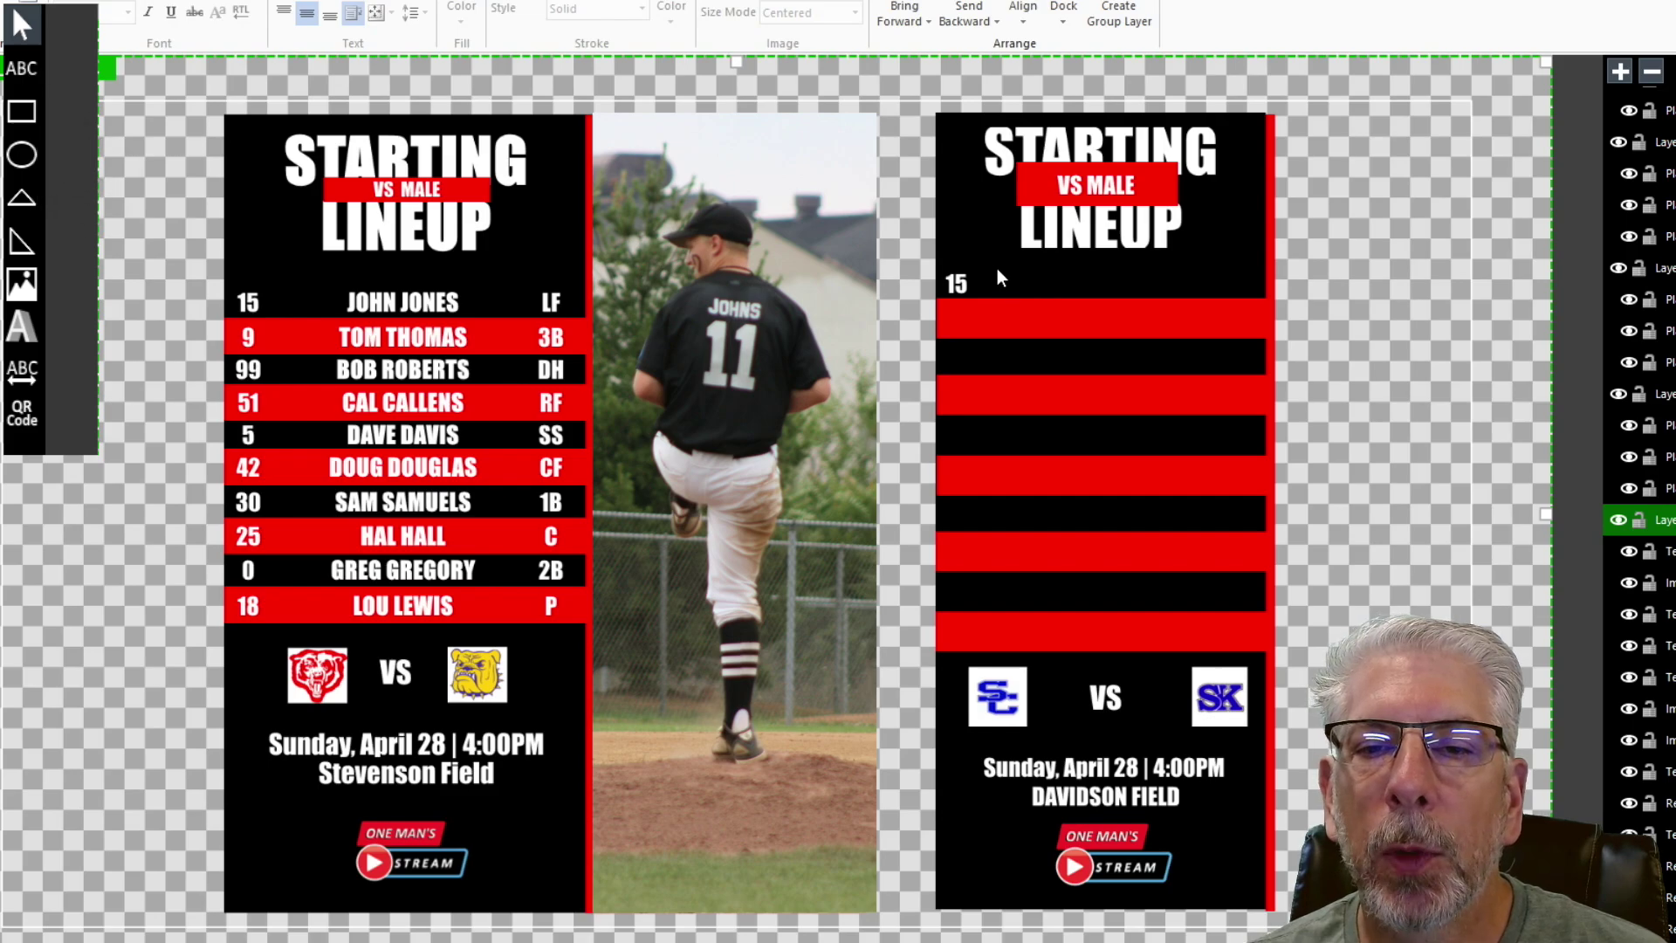
- Draw a wide white text box beside the 15 reading 'PLAYER 1'
mouse_move(982, 261)
left_mouse_down()
mouse_move(1154, 273)
mouse_move(1218, 303)
left_mouse_up()
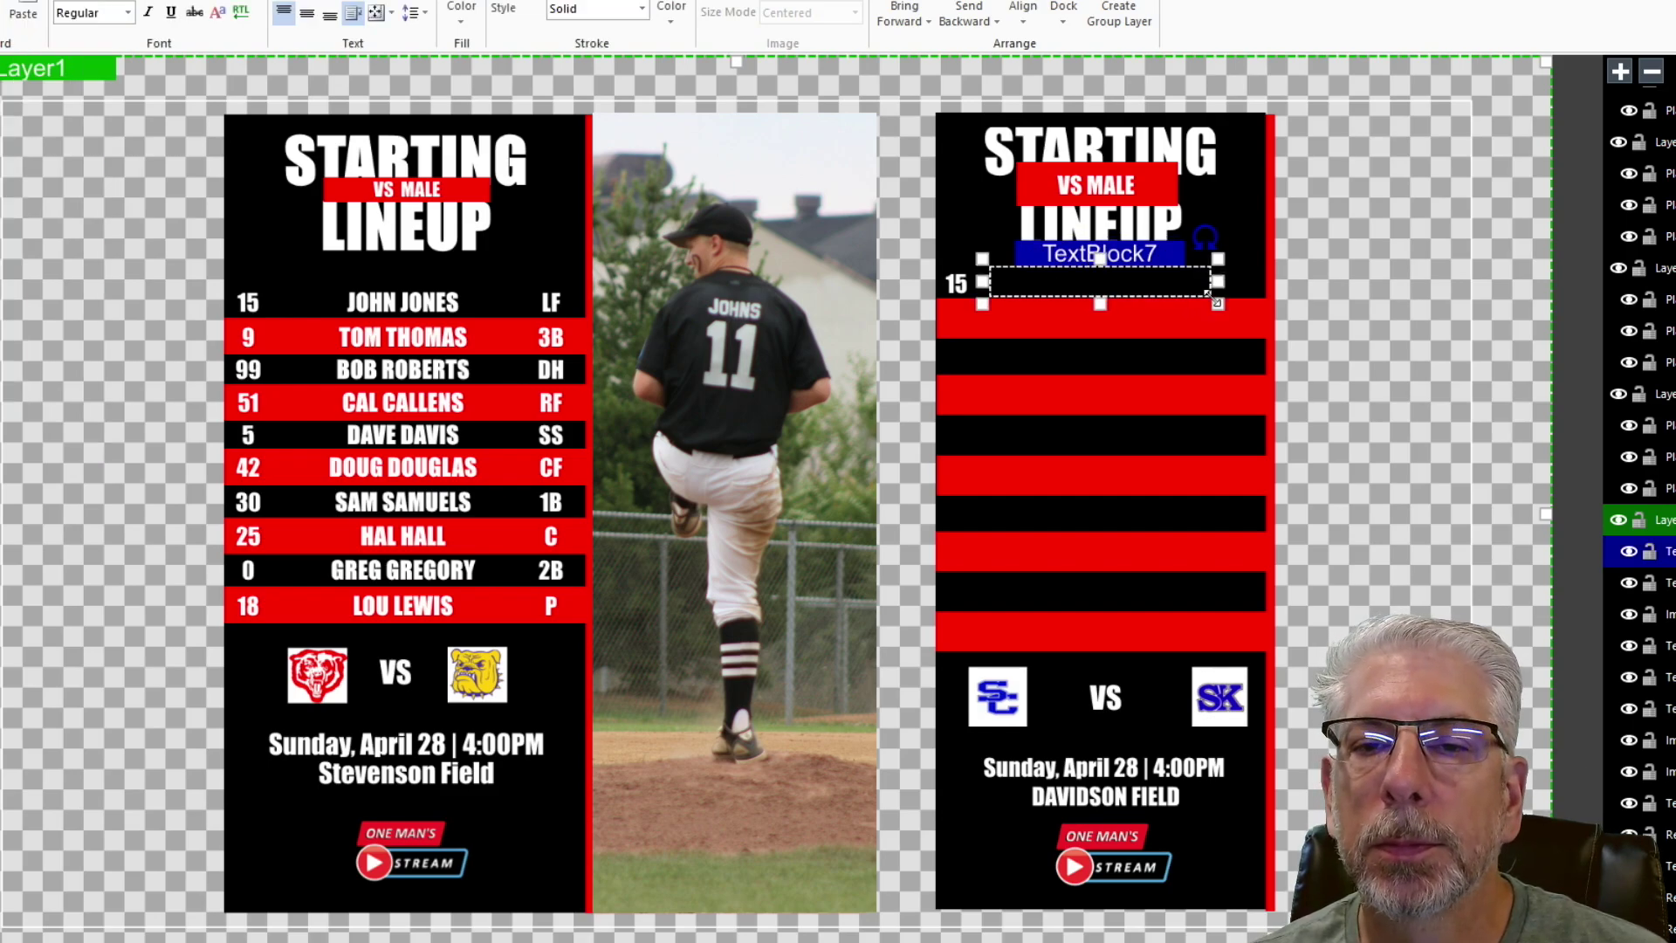
left_click_drag(1094, 259, 1101, 251)
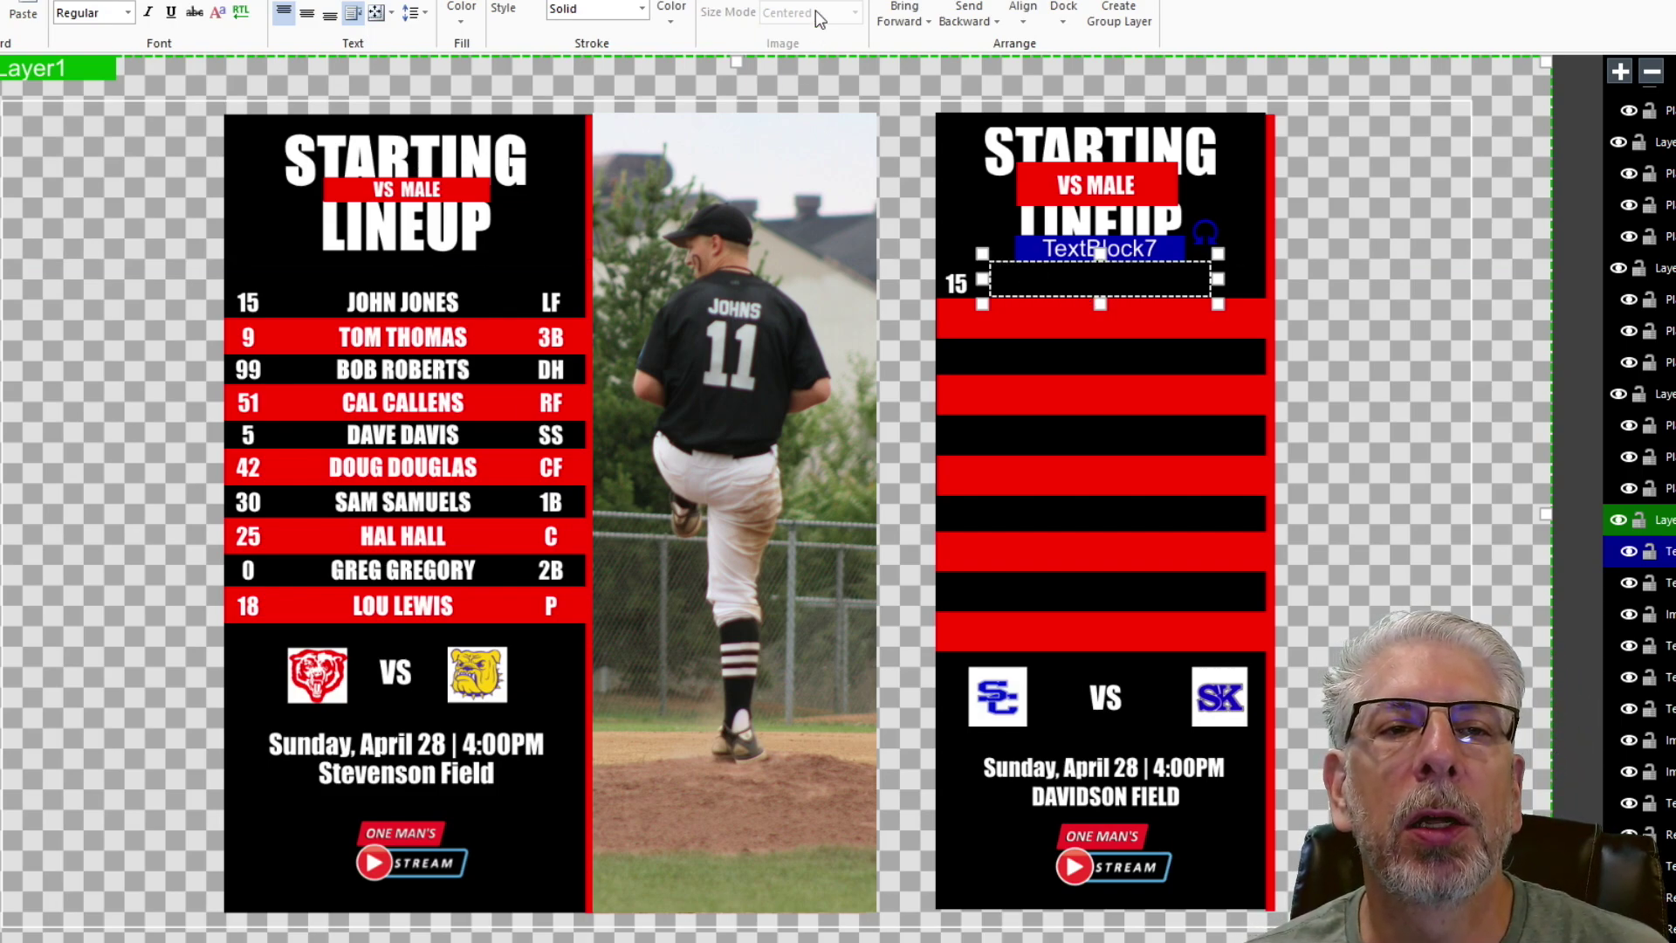
left_click(670, 13)
left_click(653, 44)
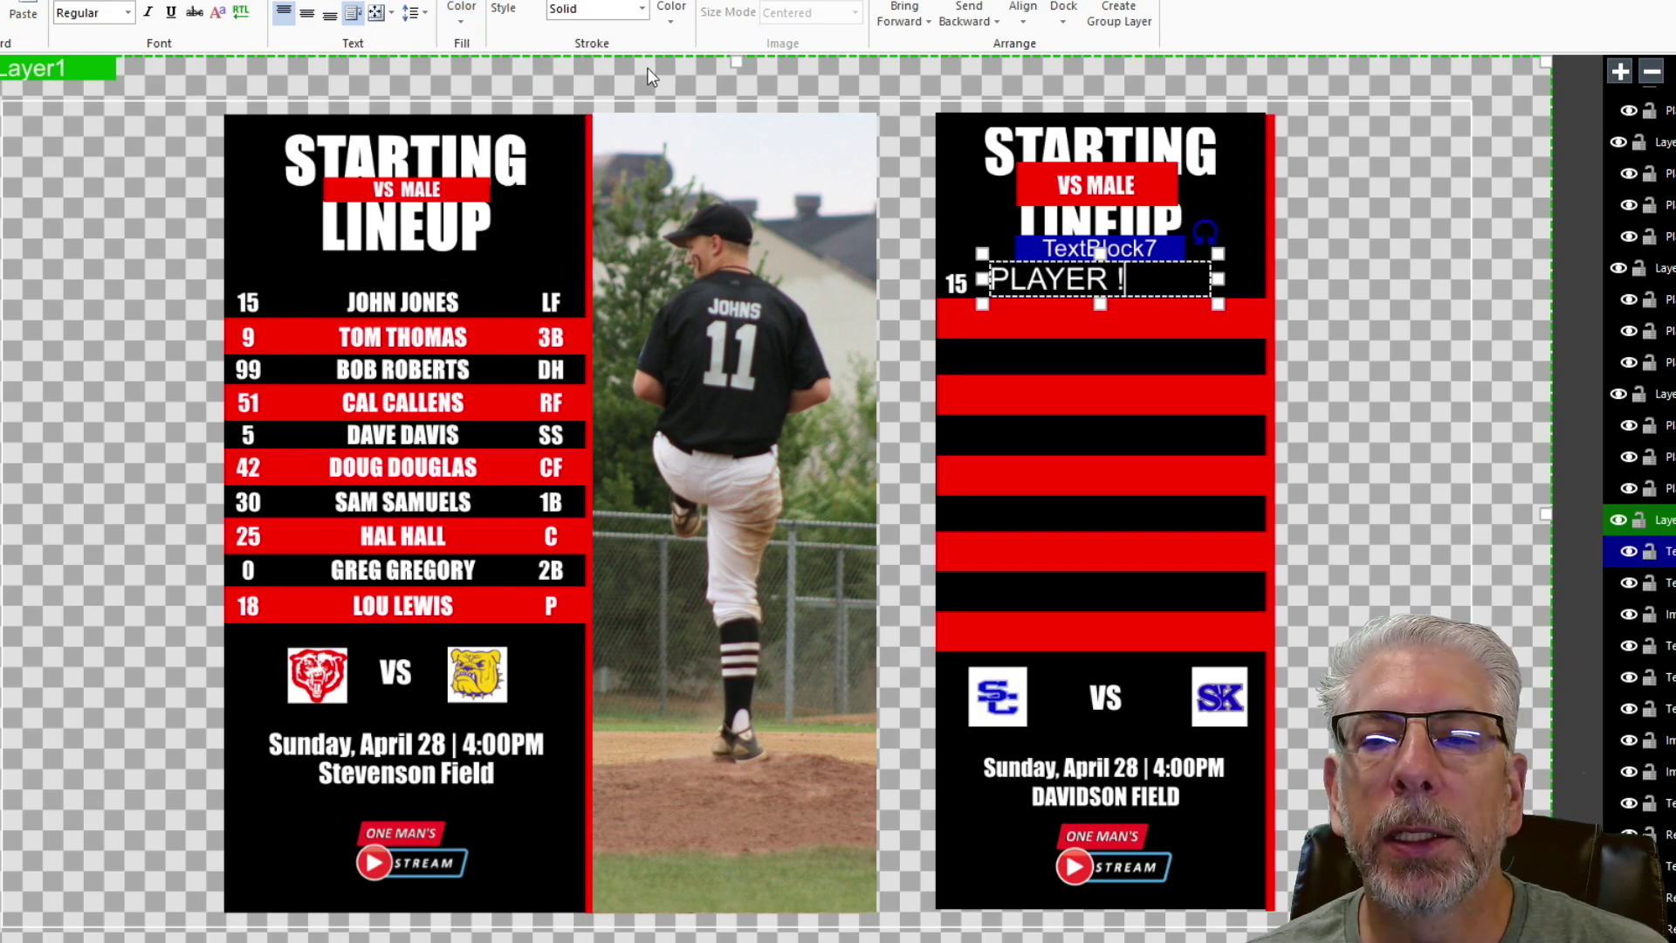
key("BackSpace")
type("1")
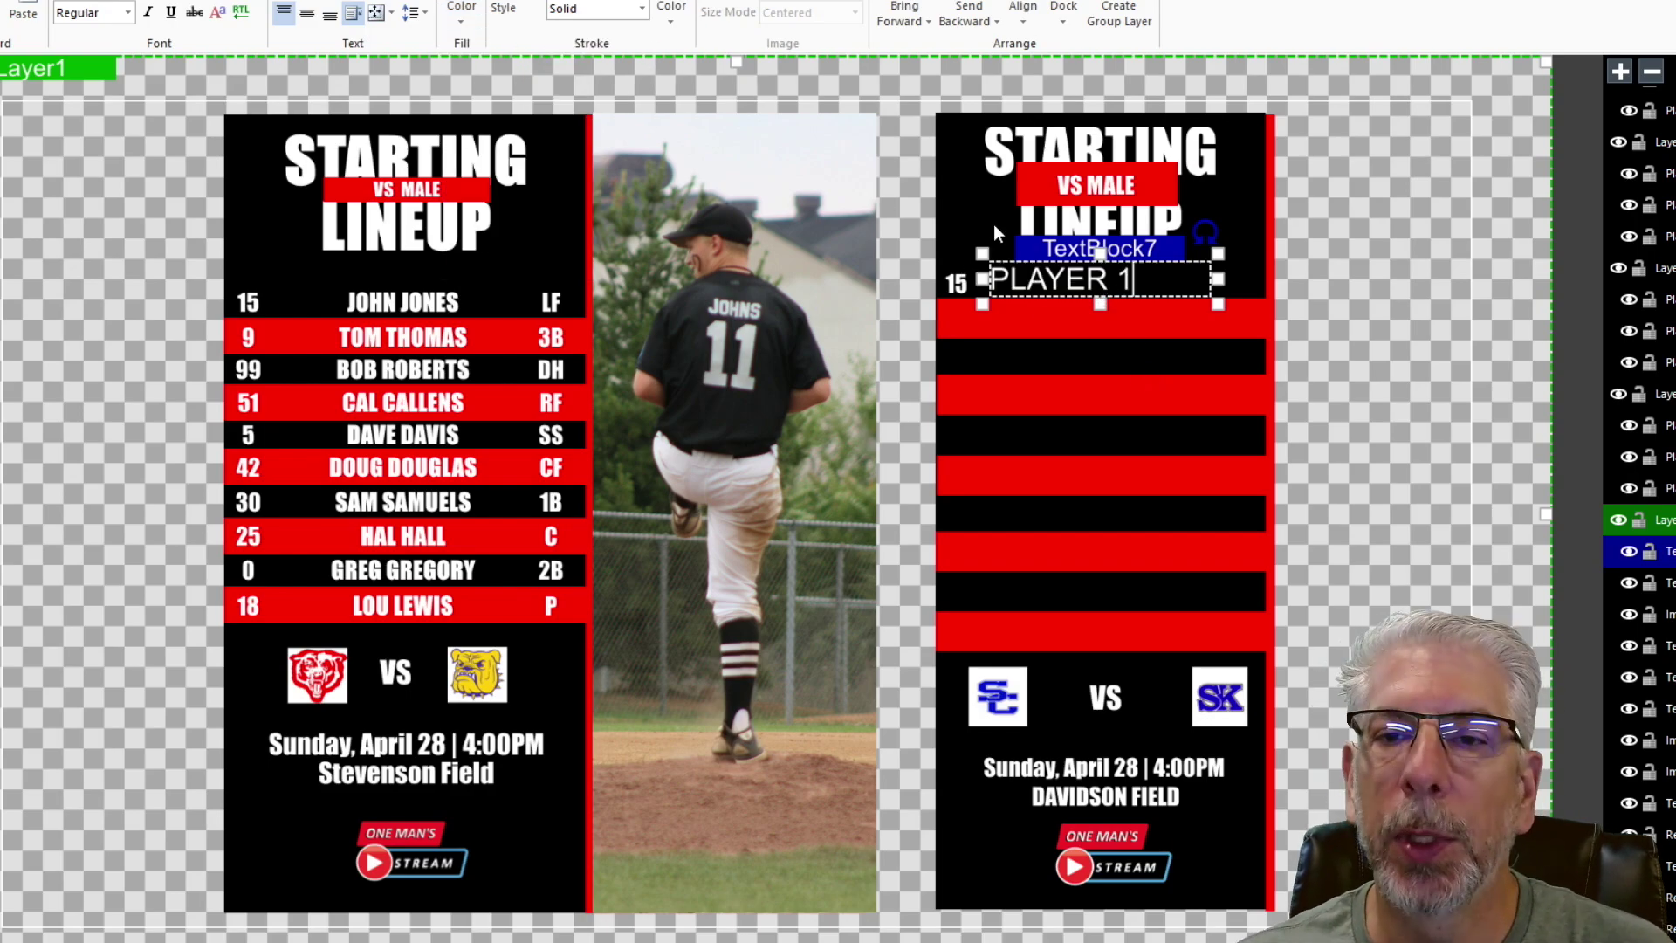
- Give PLAYER 1 a condensed bold font, centre it, and reduce its size slightly
left_click(87, 2)
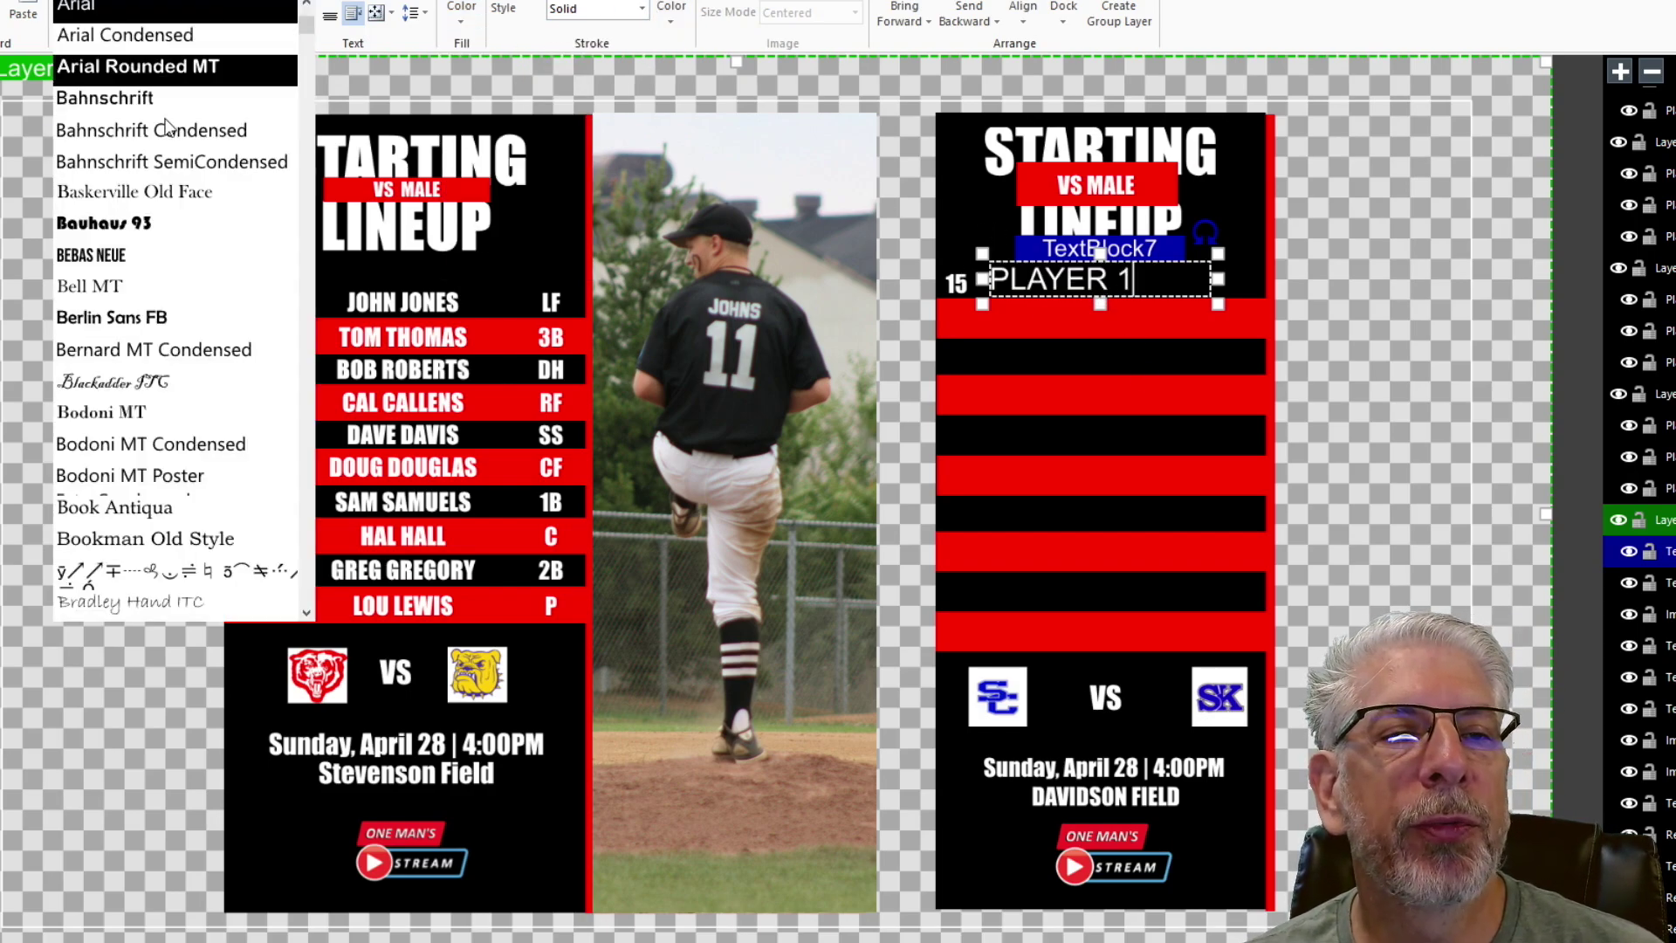
scroll(126, 407, "down", 10)
scroll(166, 452, "down", 5)
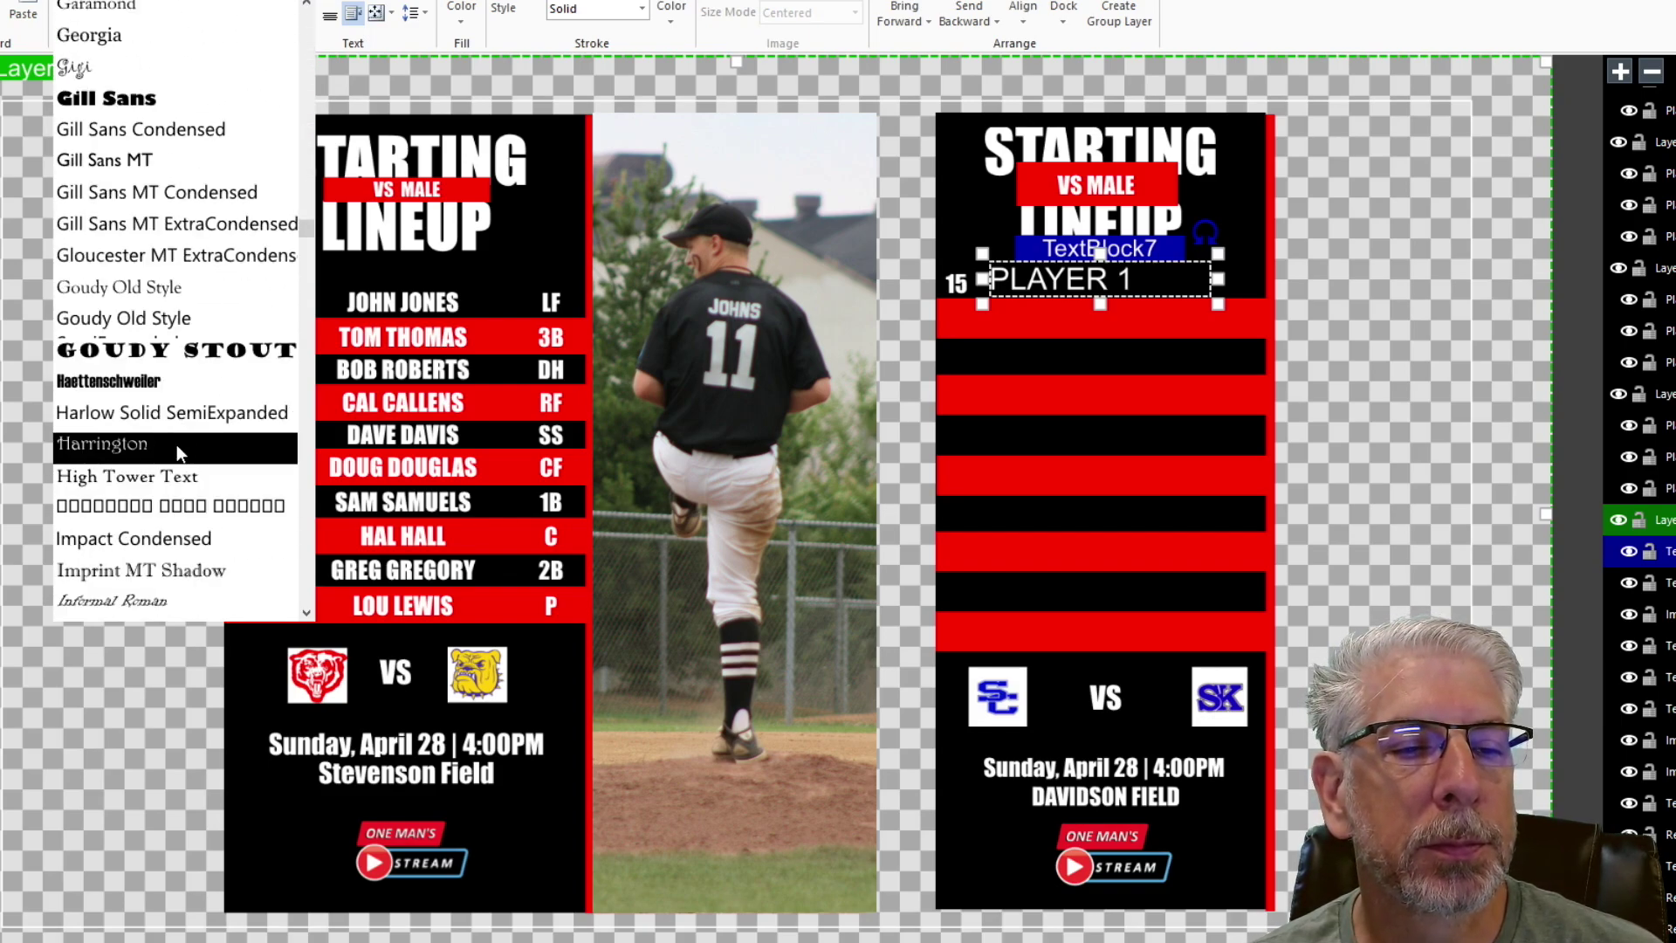
left_click(131, 536)
left_click(306, 14)
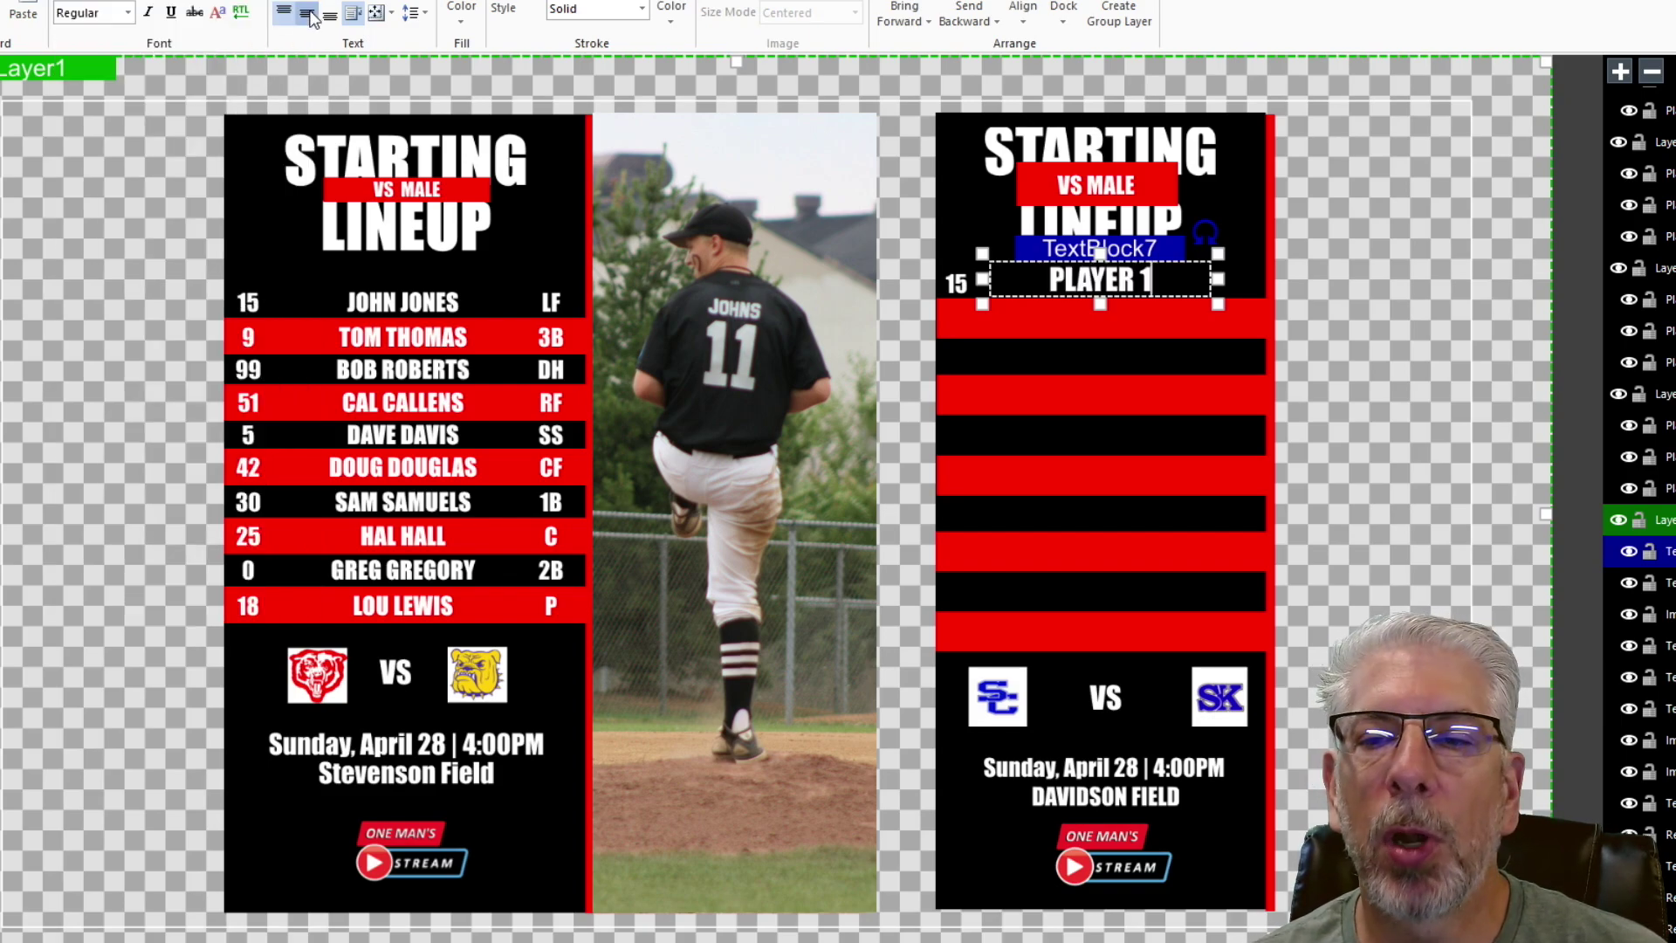
left_click(253, 2)
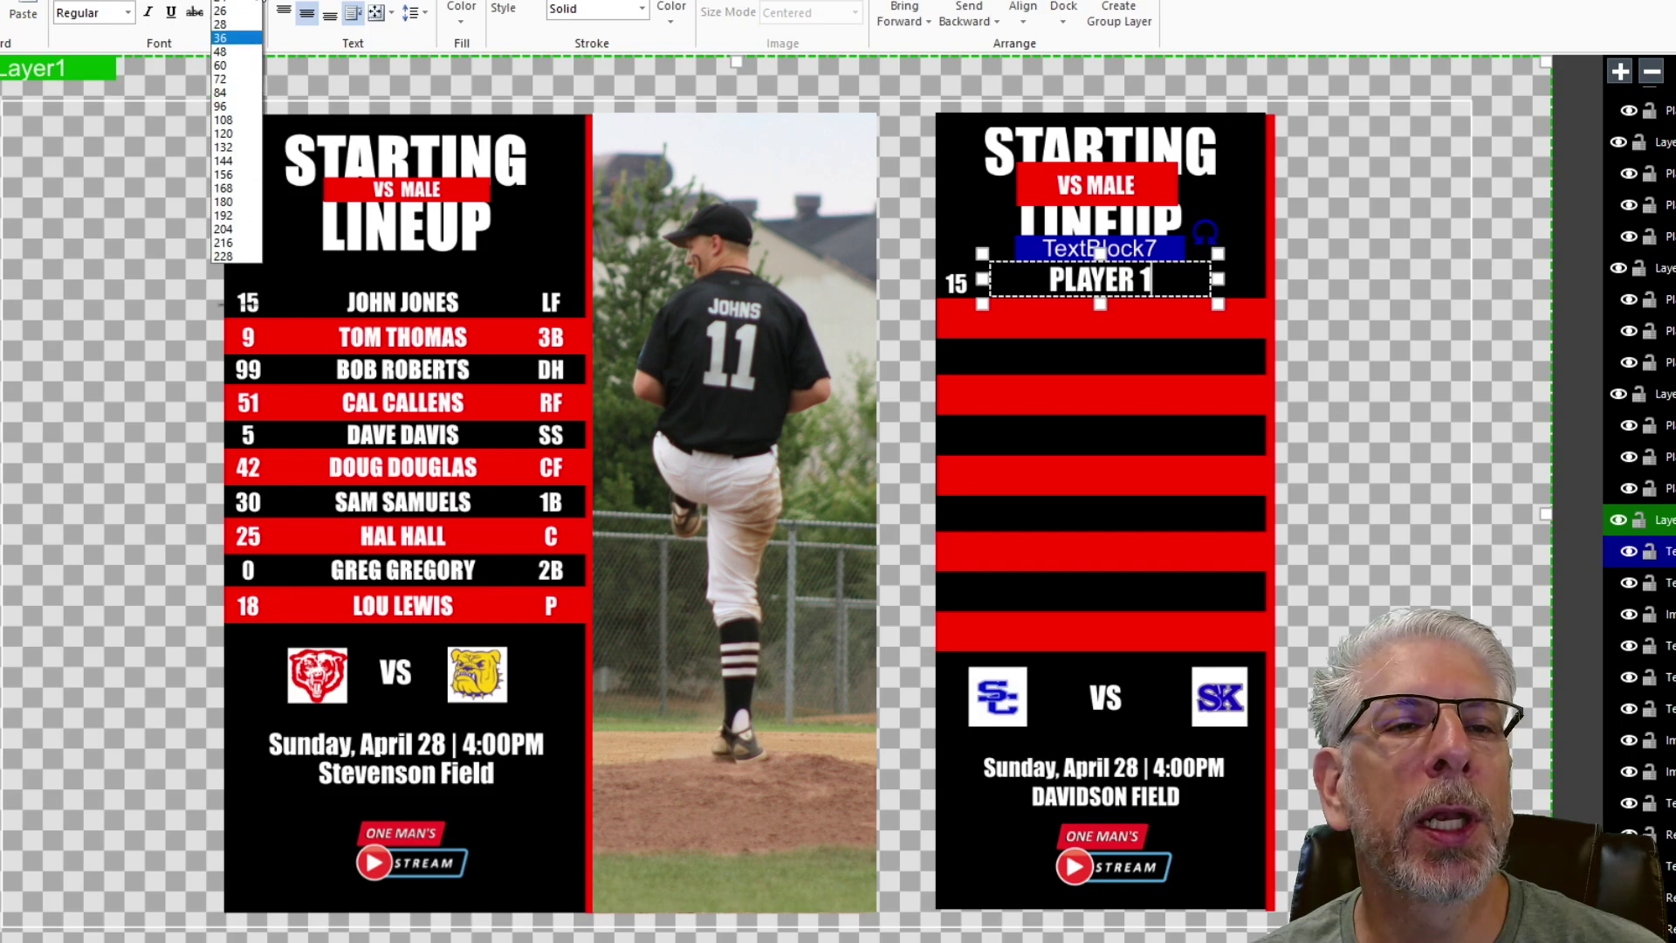
left_click(236, 163)
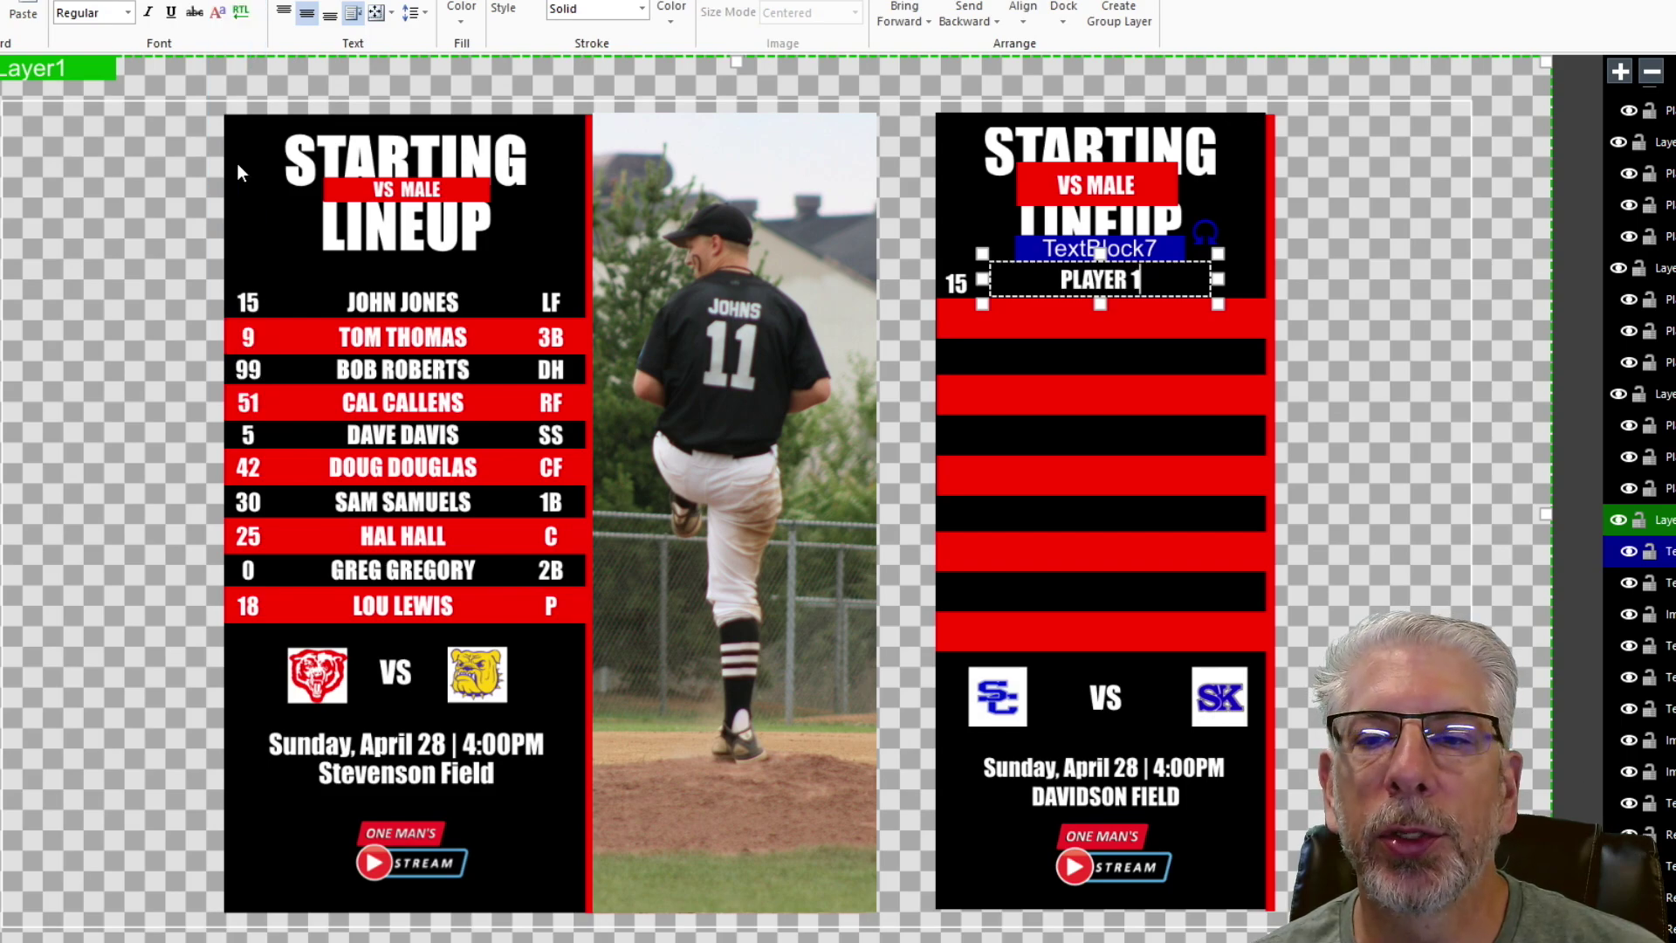
left_click(1470, 238)
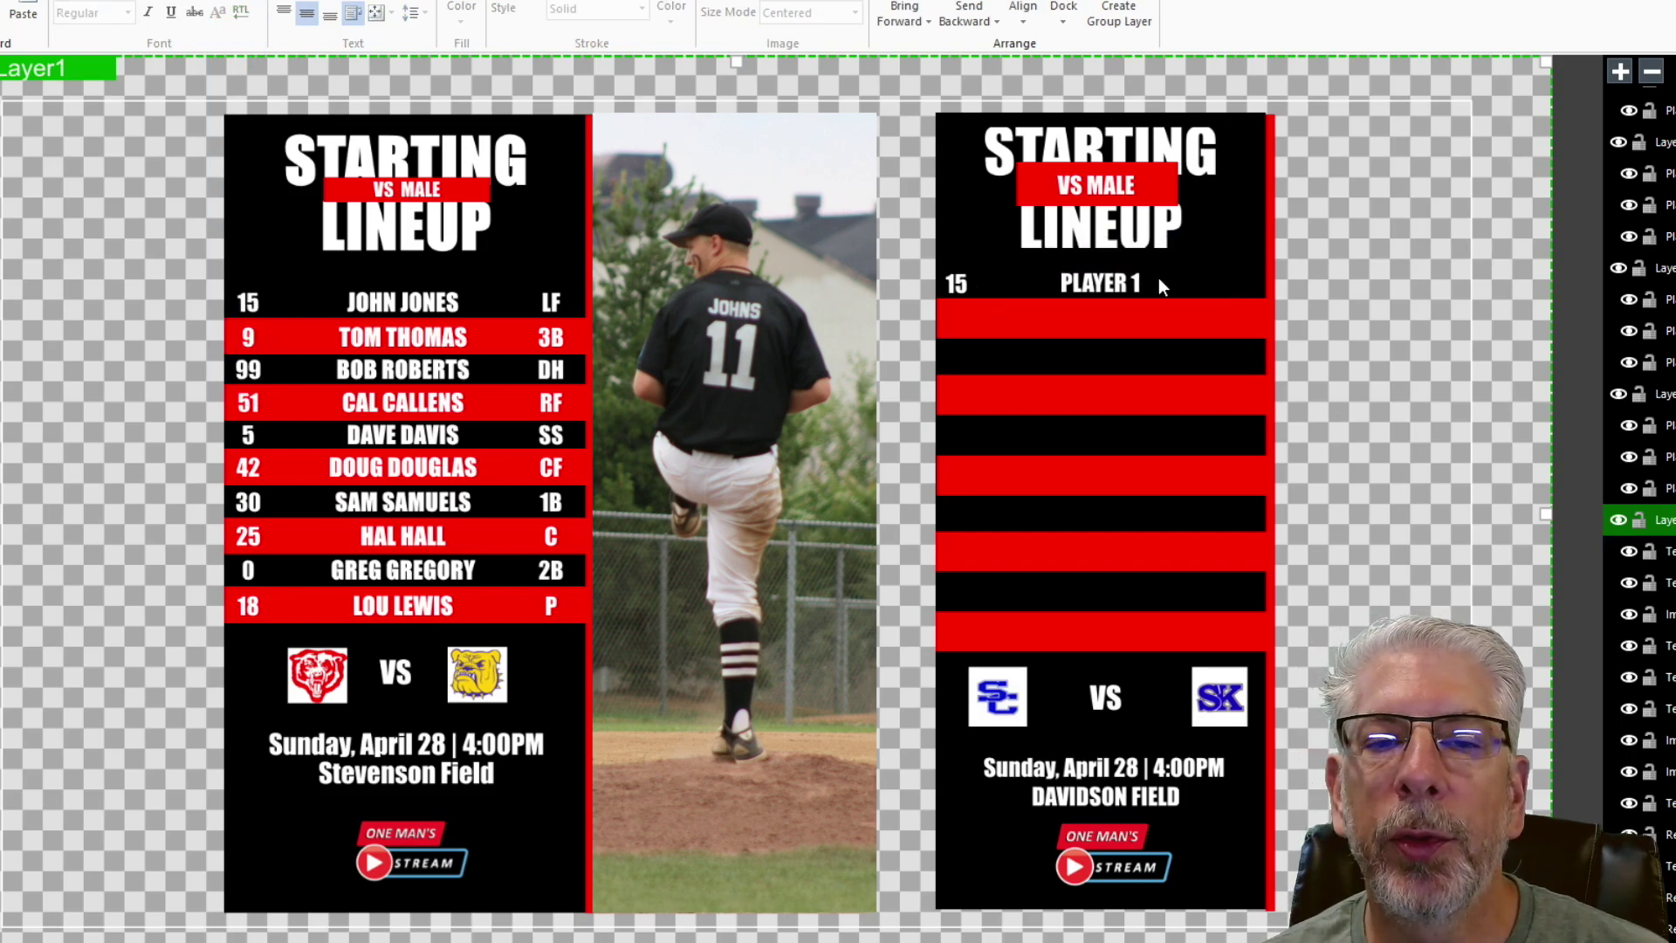
left_click(960, 282)
- Copy the 15 label, slide the copy to the first row's right end, and change it to 'LF'
right_click(1030, 250)
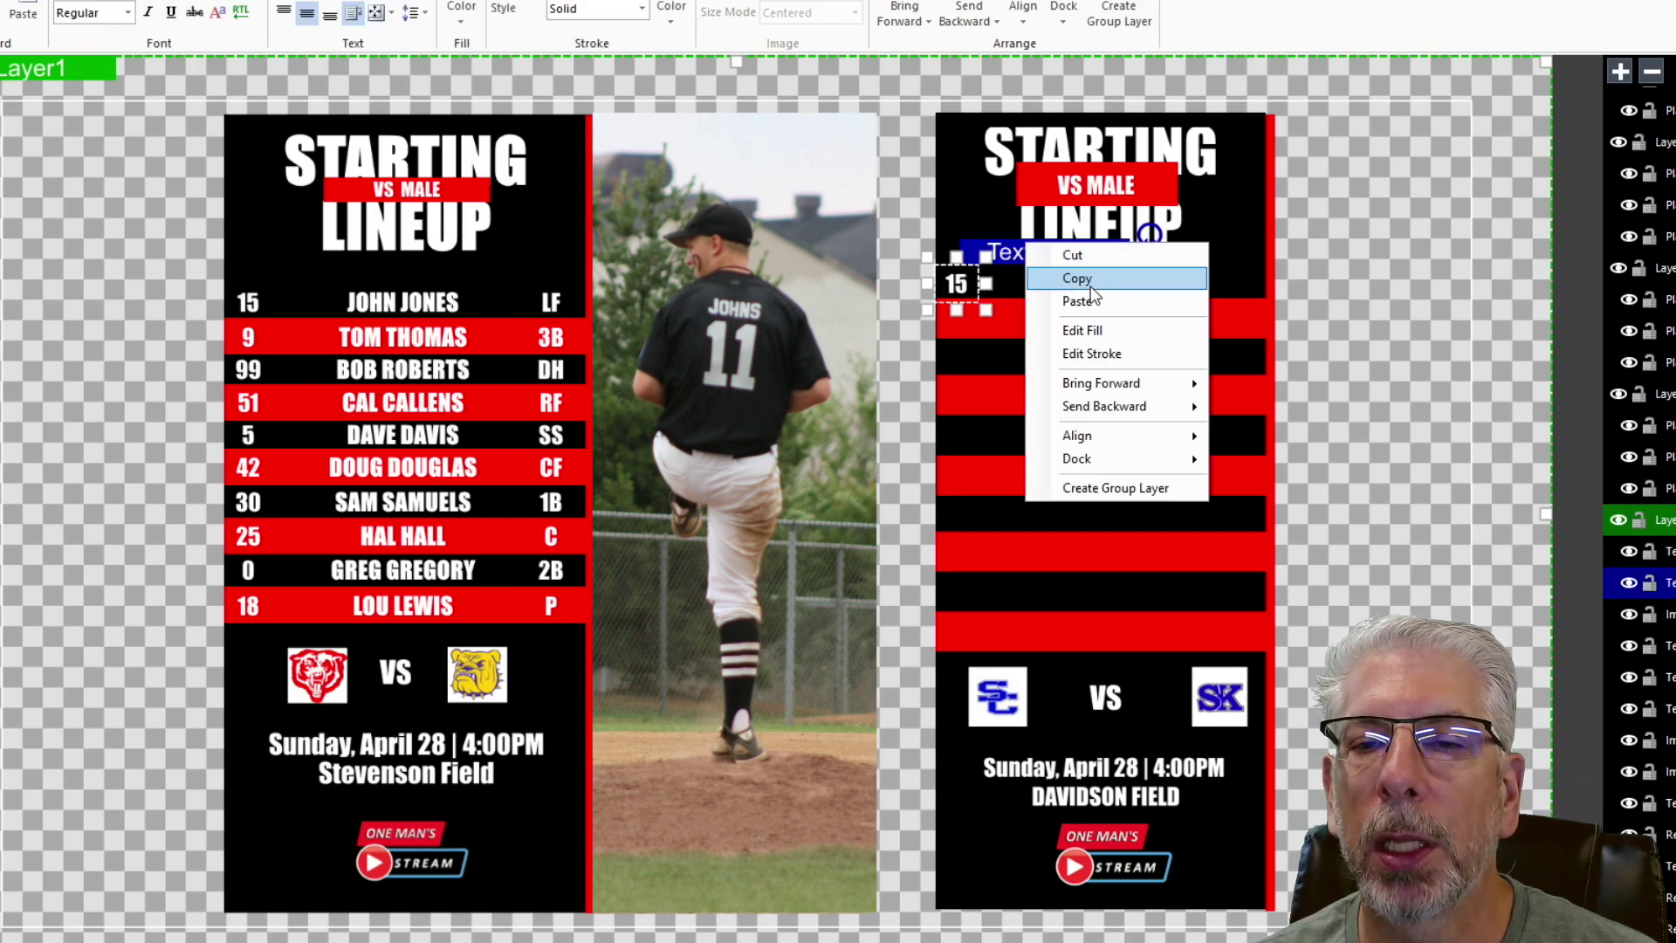
left_click(1091, 279)
right_click(1061, 253)
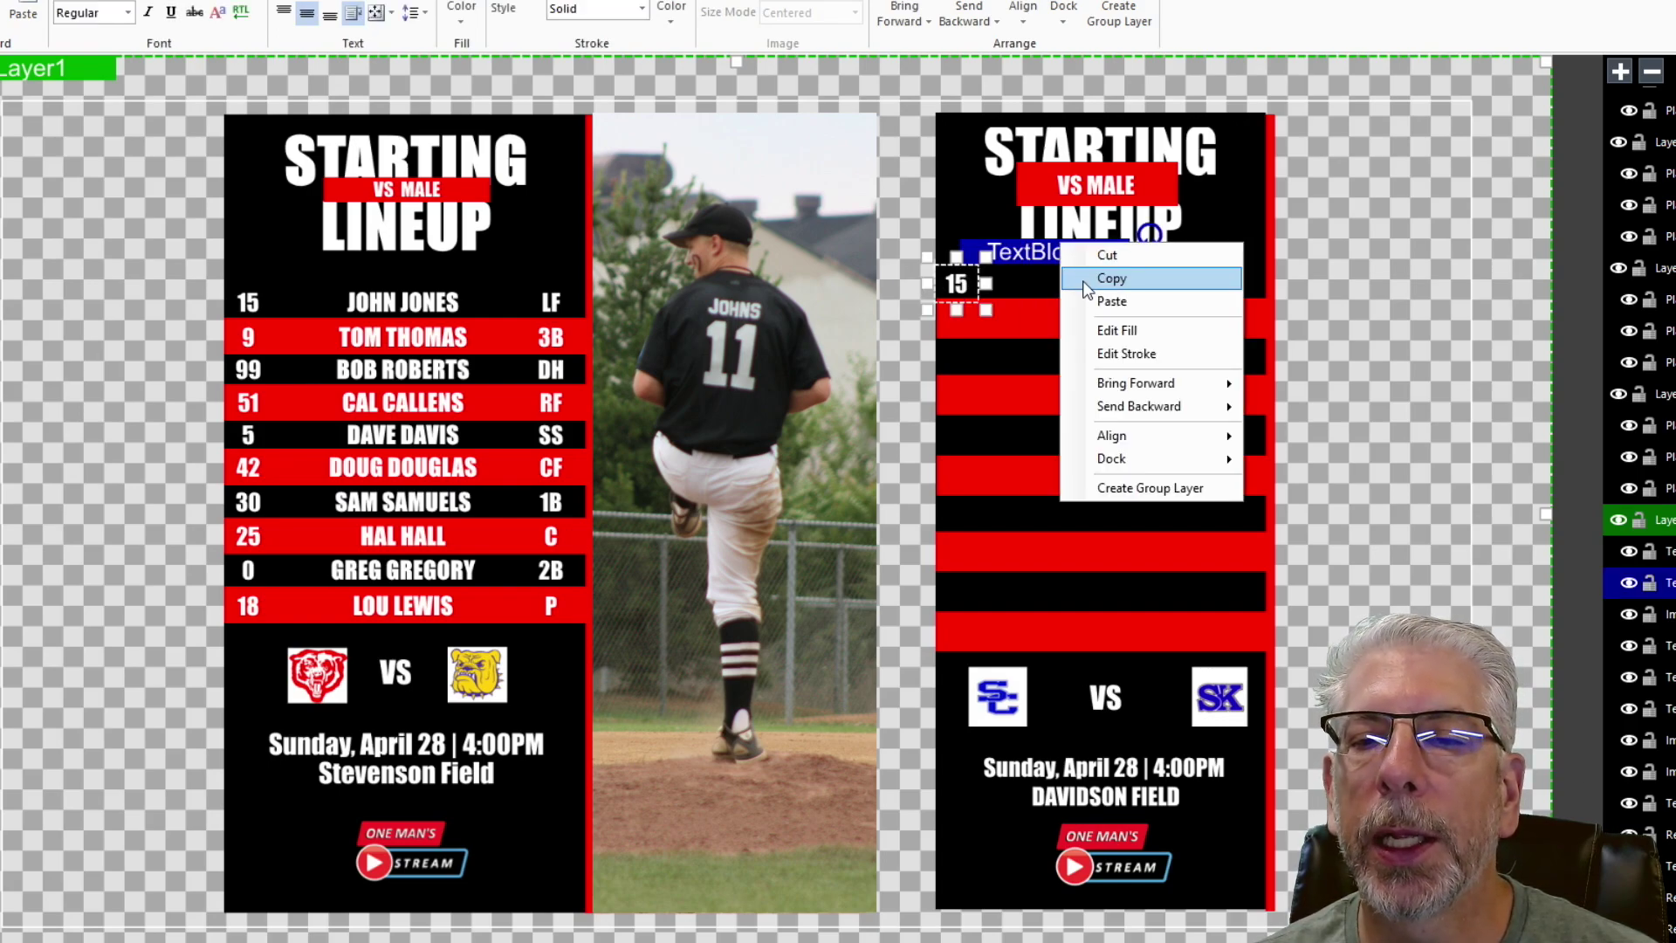
left_click(1118, 303)
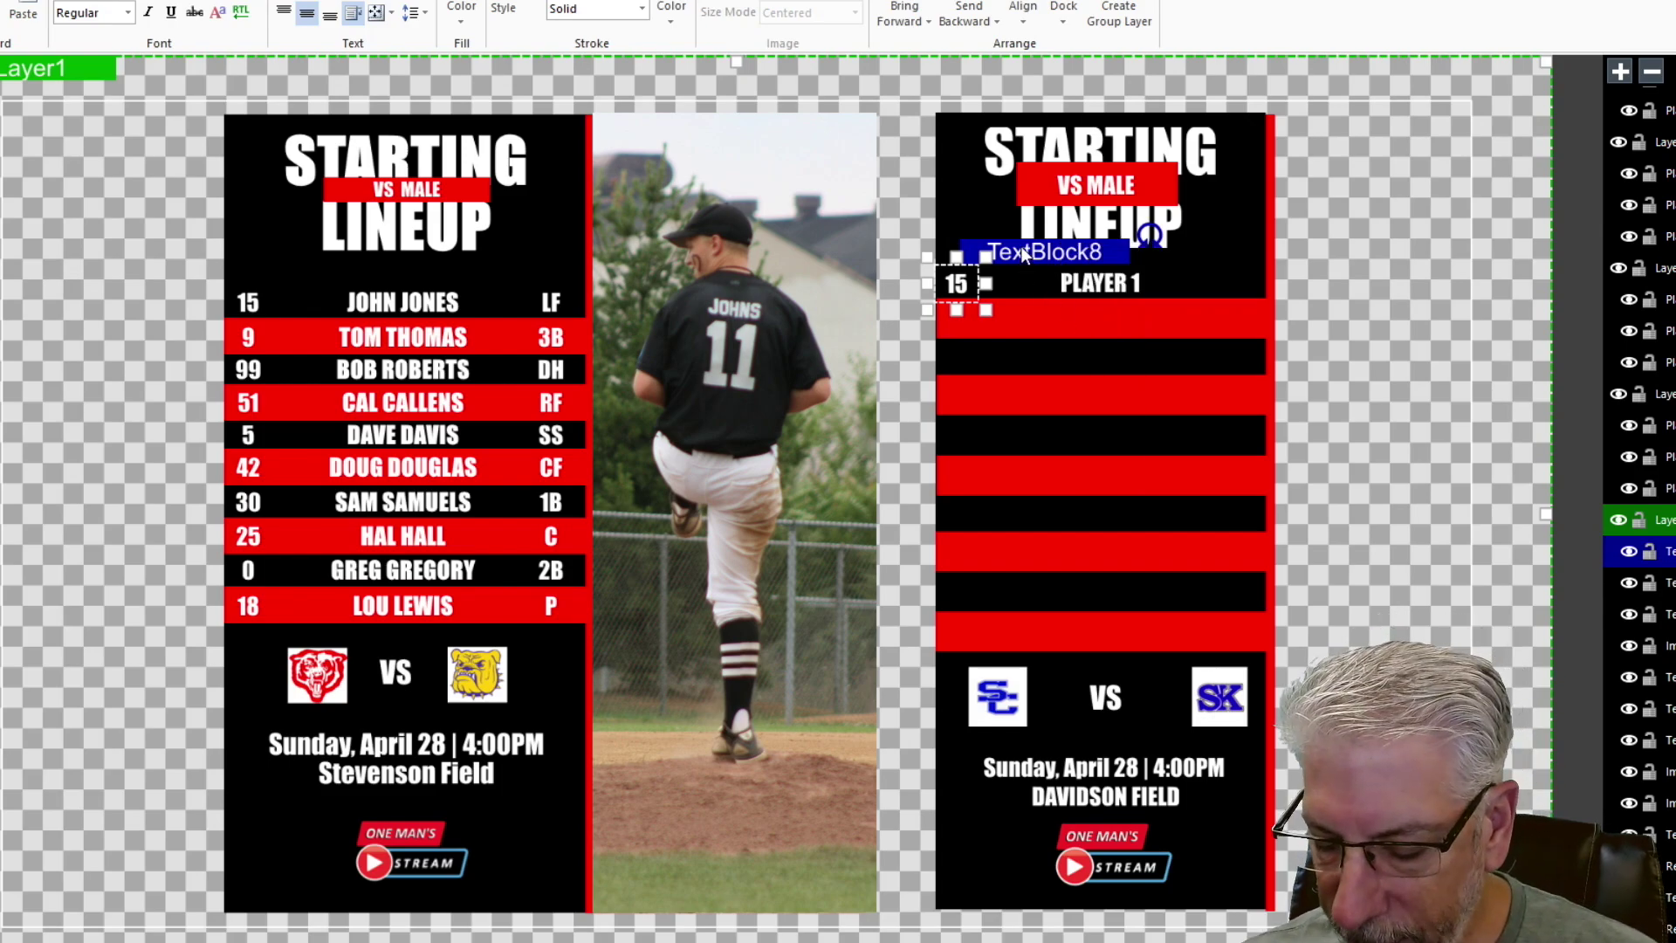
key("Right")
key("Right")
key("Right")
key("Right")
key("Right")
key("Right")
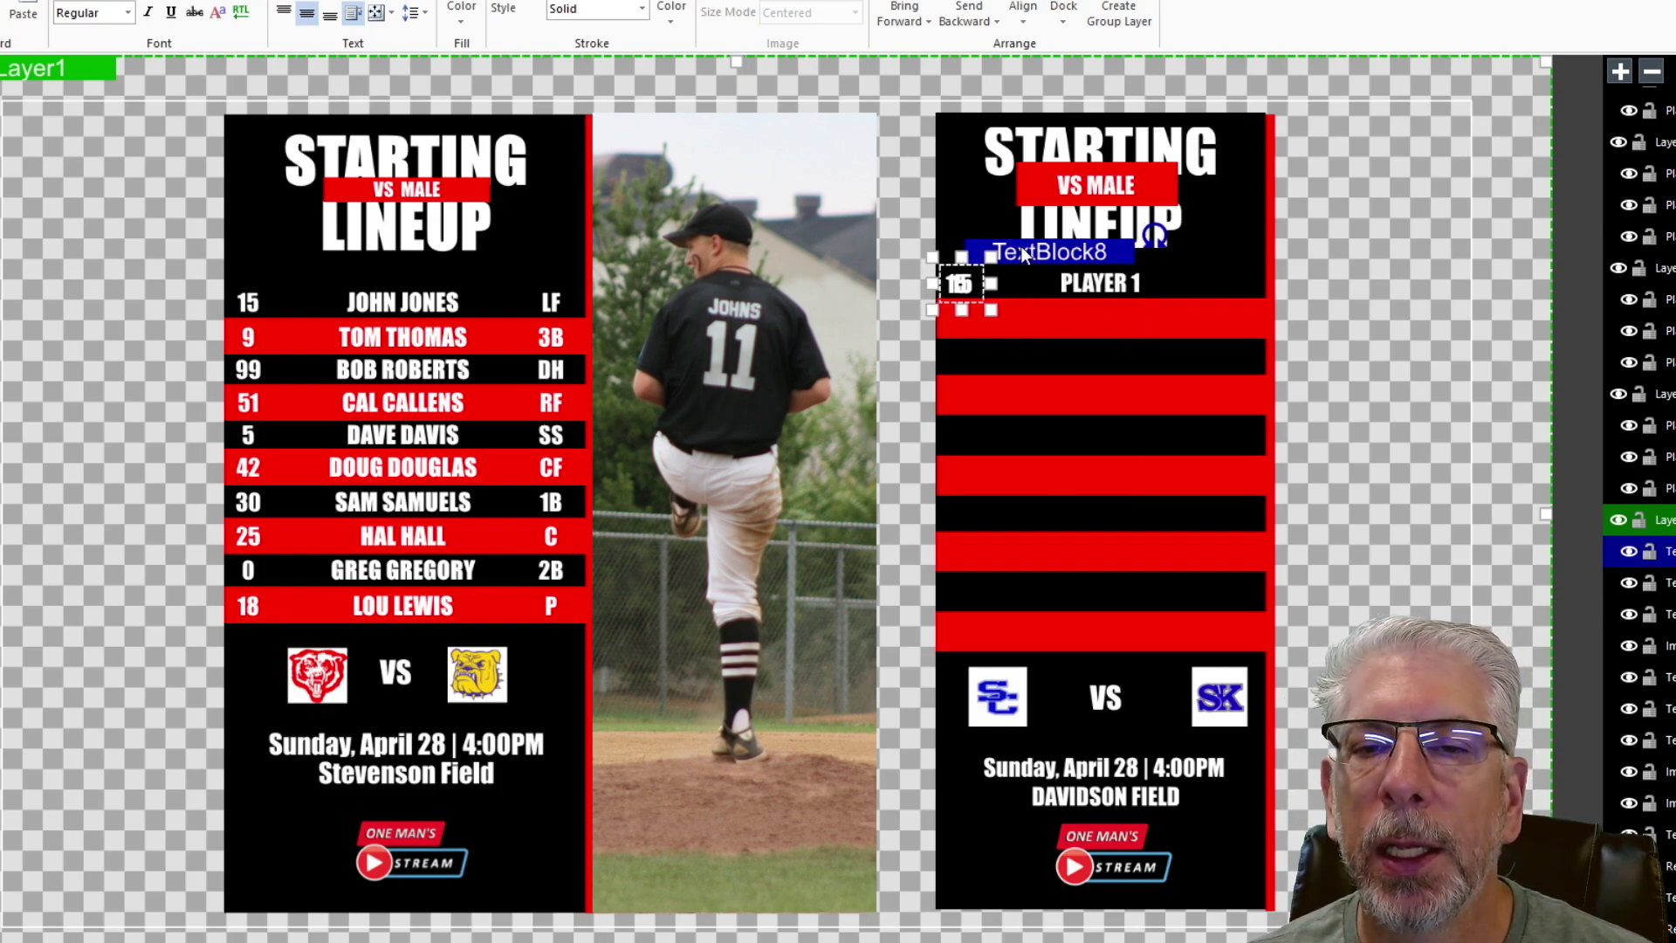
key("Right")
key("Right")
key("Right")
key("Right")
key("Right")
key("Right")
key("Right")
key("Right")
key("Right")
key("Right")
key("Right")
key("Right")
key("Right")
key("Right")
key("Right")
key("Right")
key("Right")
key("Right")
key("Right")
key("Right")
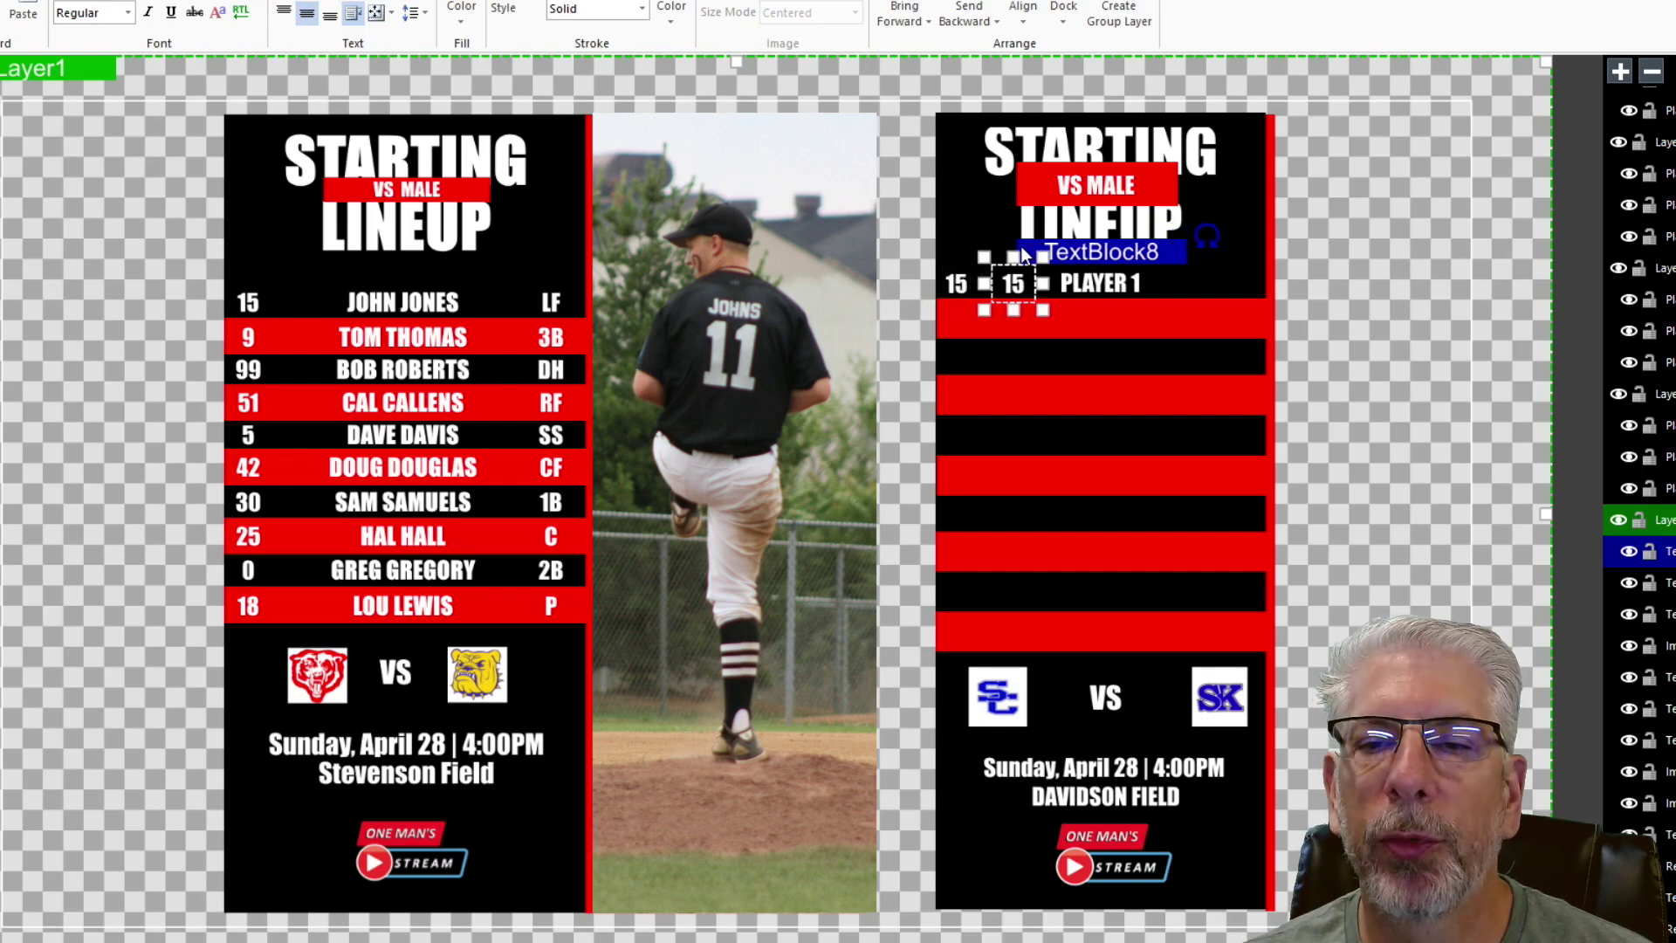
key("Right")
key("Right")
key("Right")
key("Right")
key("Right")
key("Right")
key("Right")
key("Right")
key("Right")
key("Right")
key("Right")
key("Right")
key("Right")
key("Right")
key("Right")
key("Right")
key("Right")
key("Right")
key("Right")
key("Right")
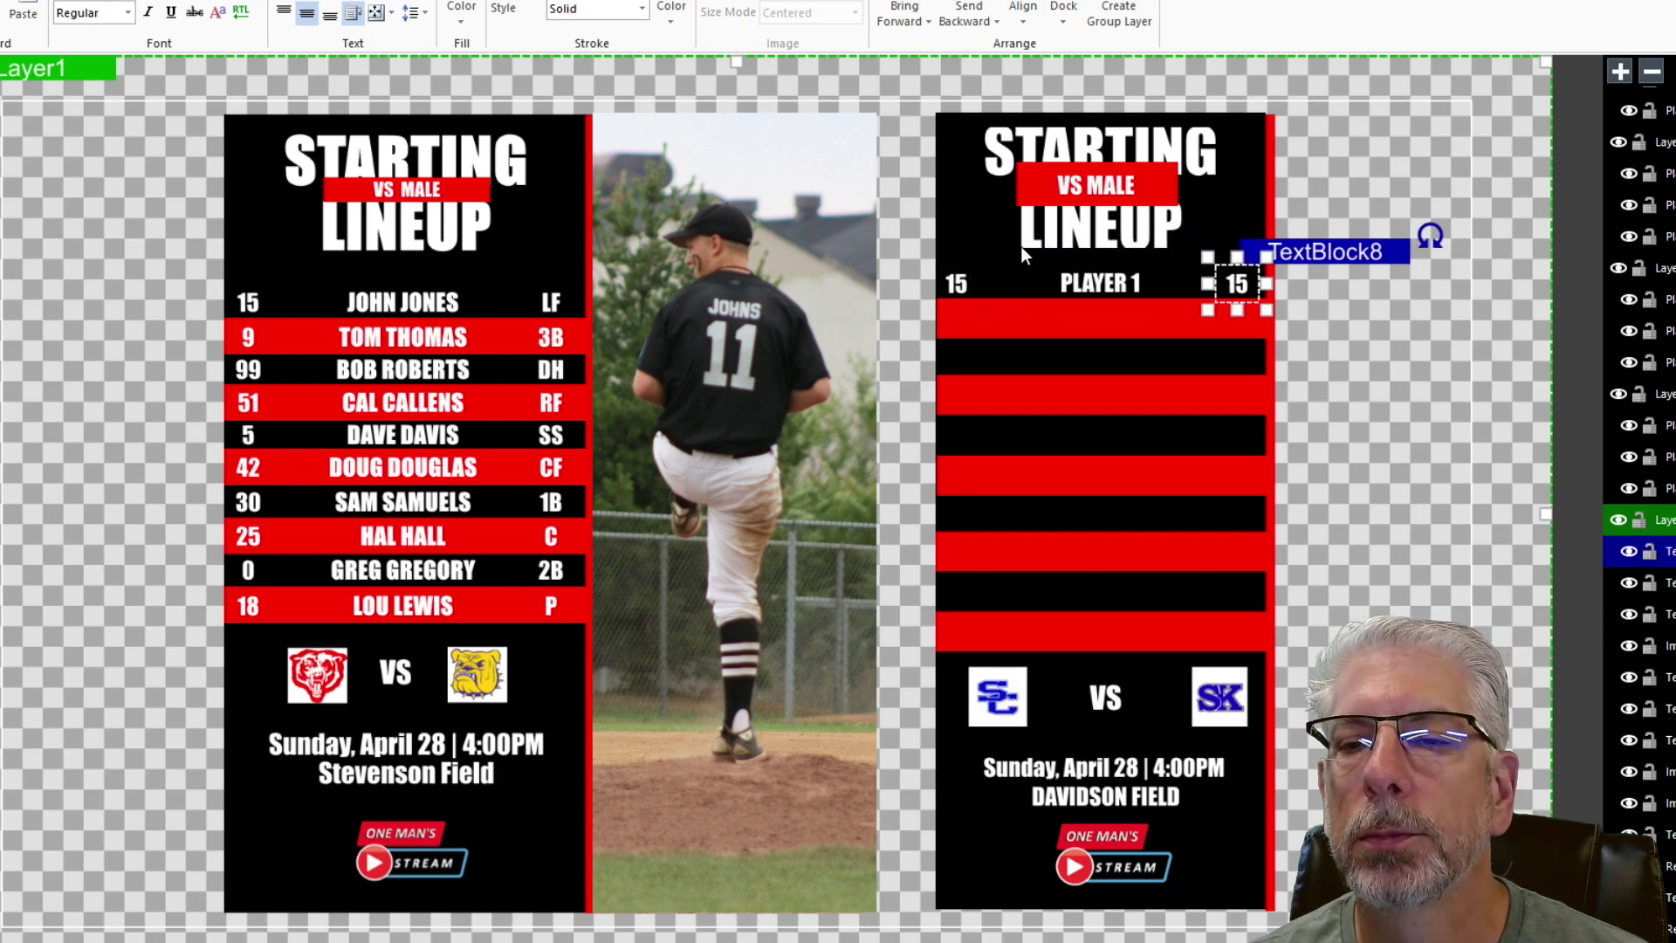
key("Right")
key("Right")
key("Right")
key("Right")
key("Right")
key("Right")
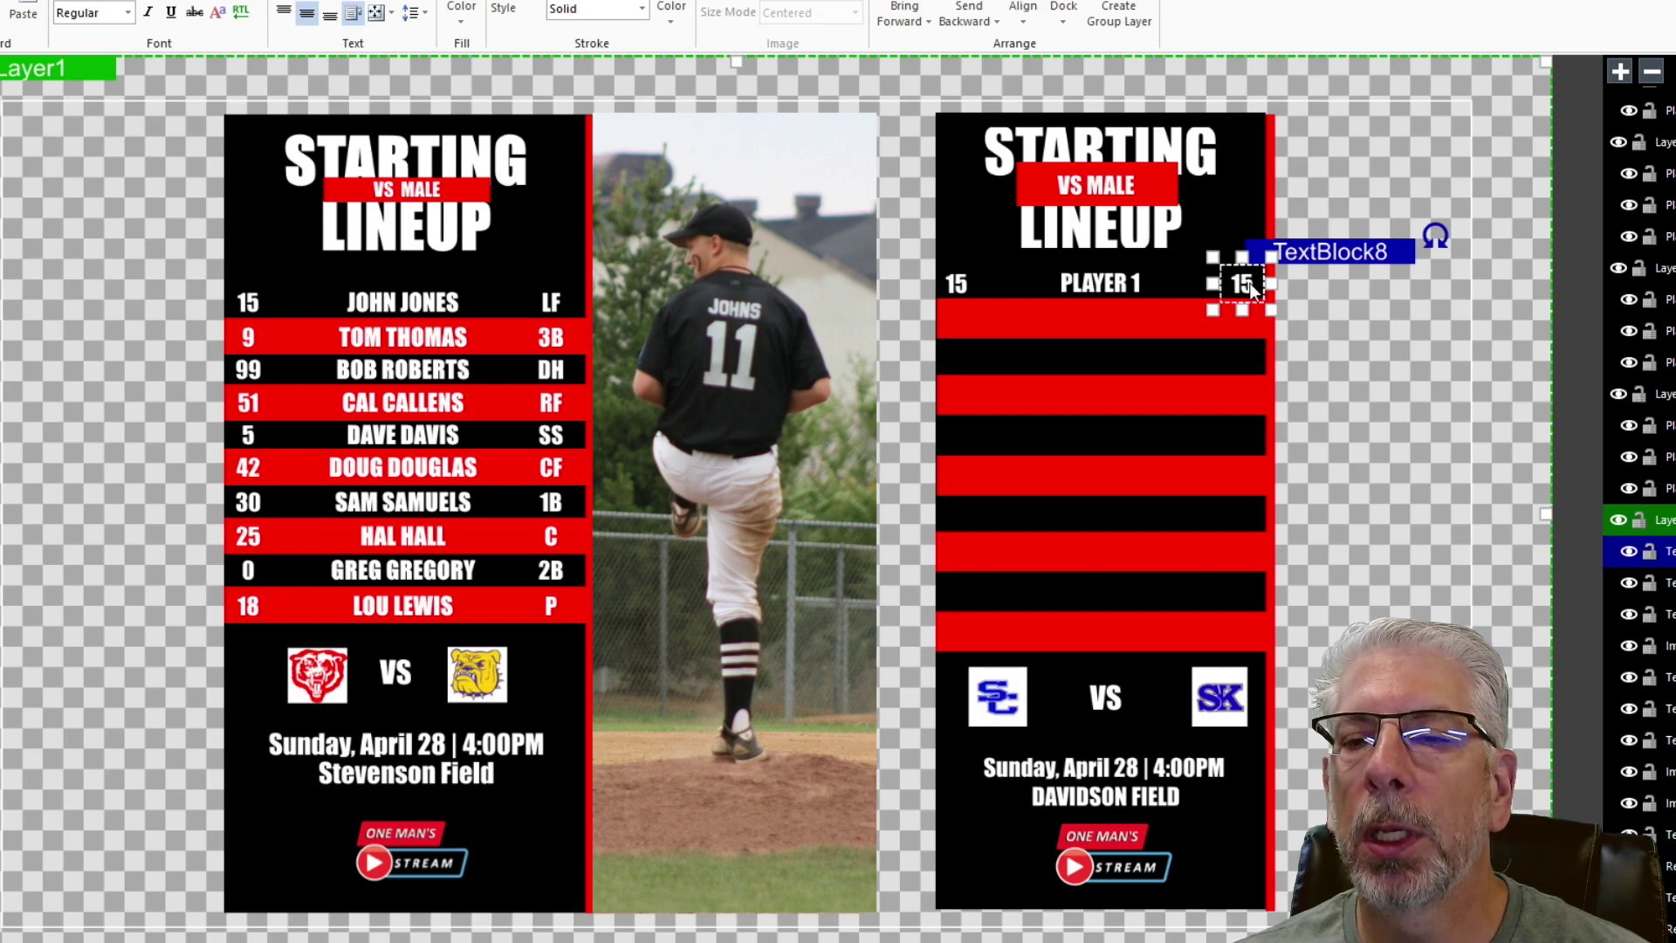
left_click(1348, 317)
left_click(1246, 291)
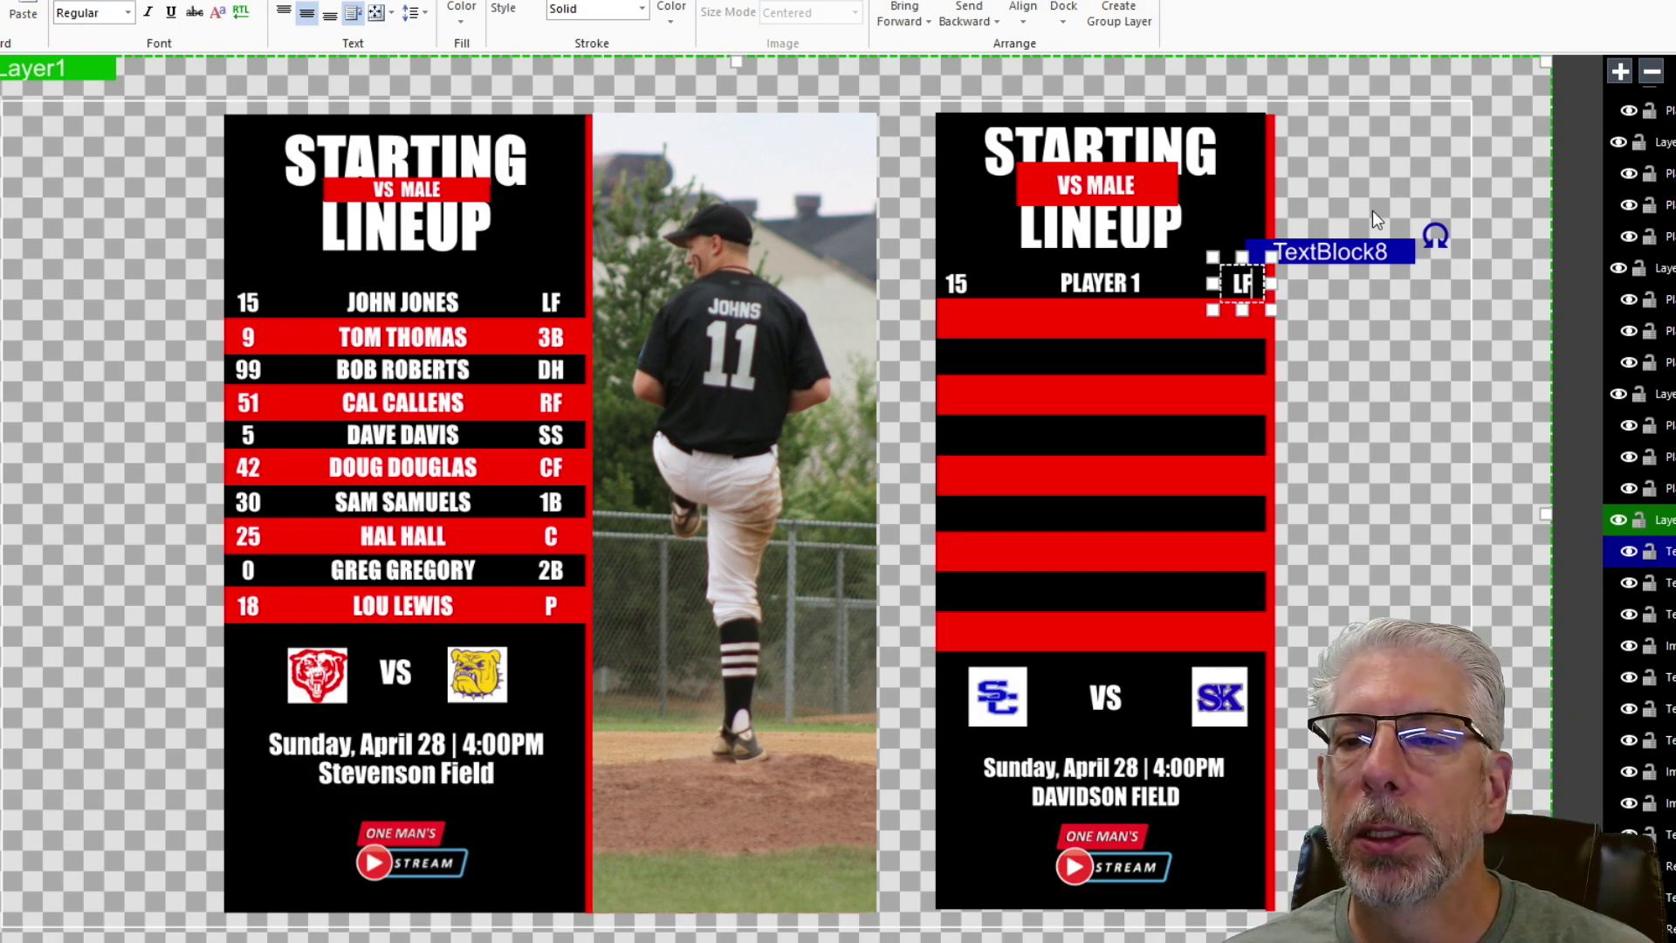
key("Escape")
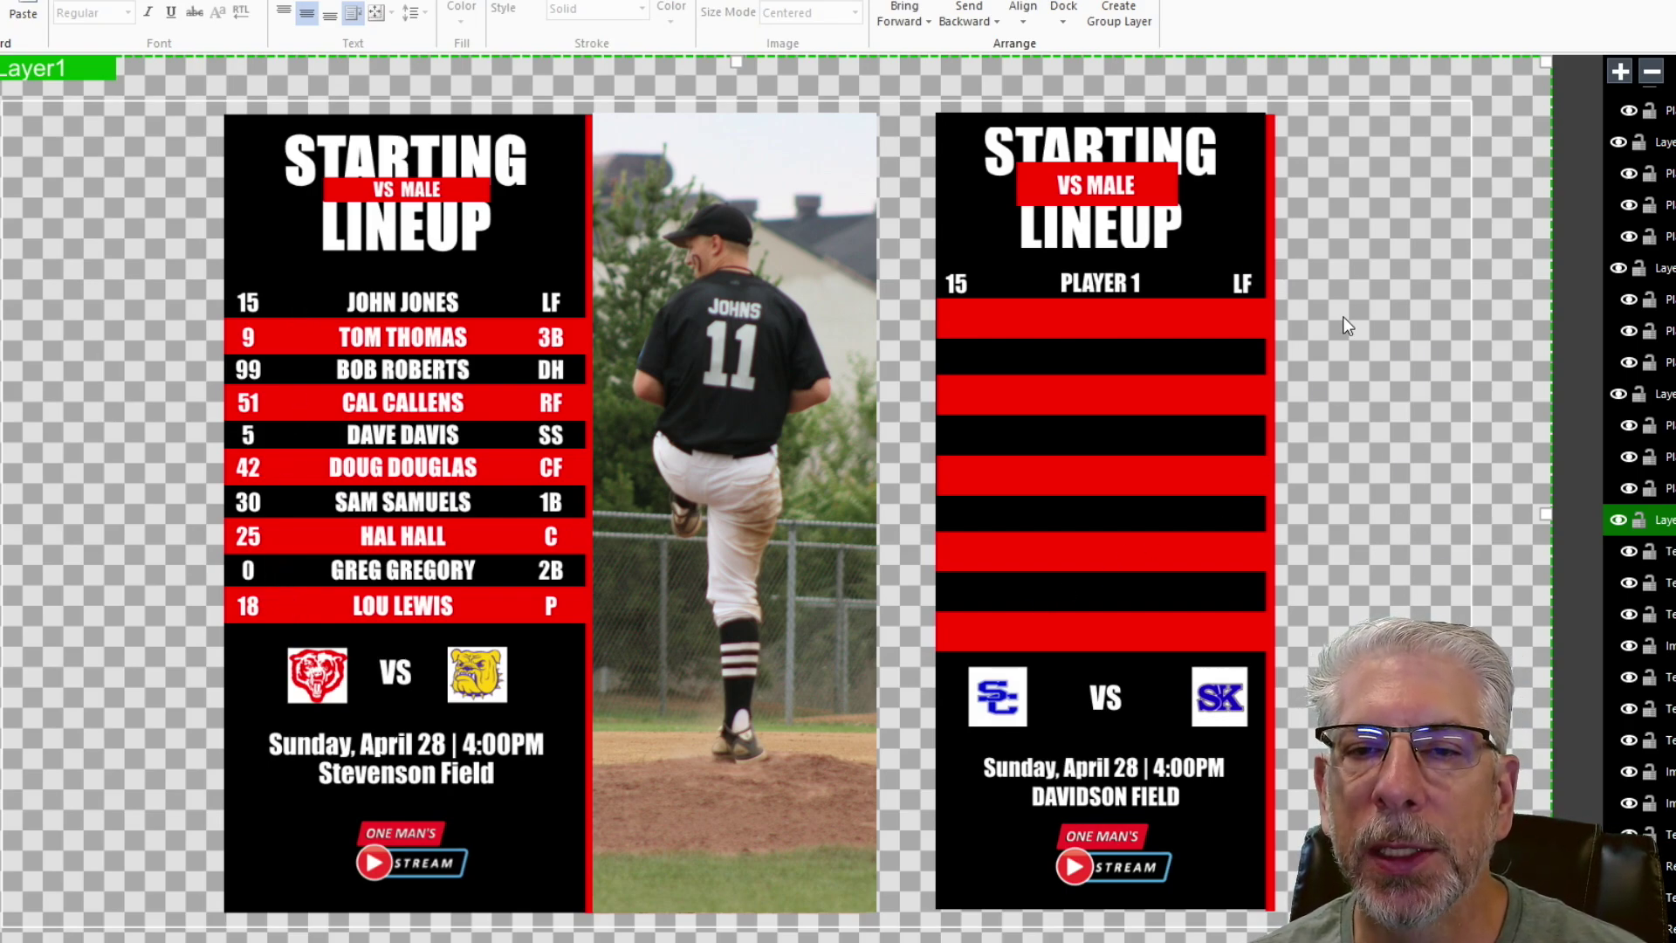
- Copy the 15 down into the second row and change it to '9'
left_click(962, 284)
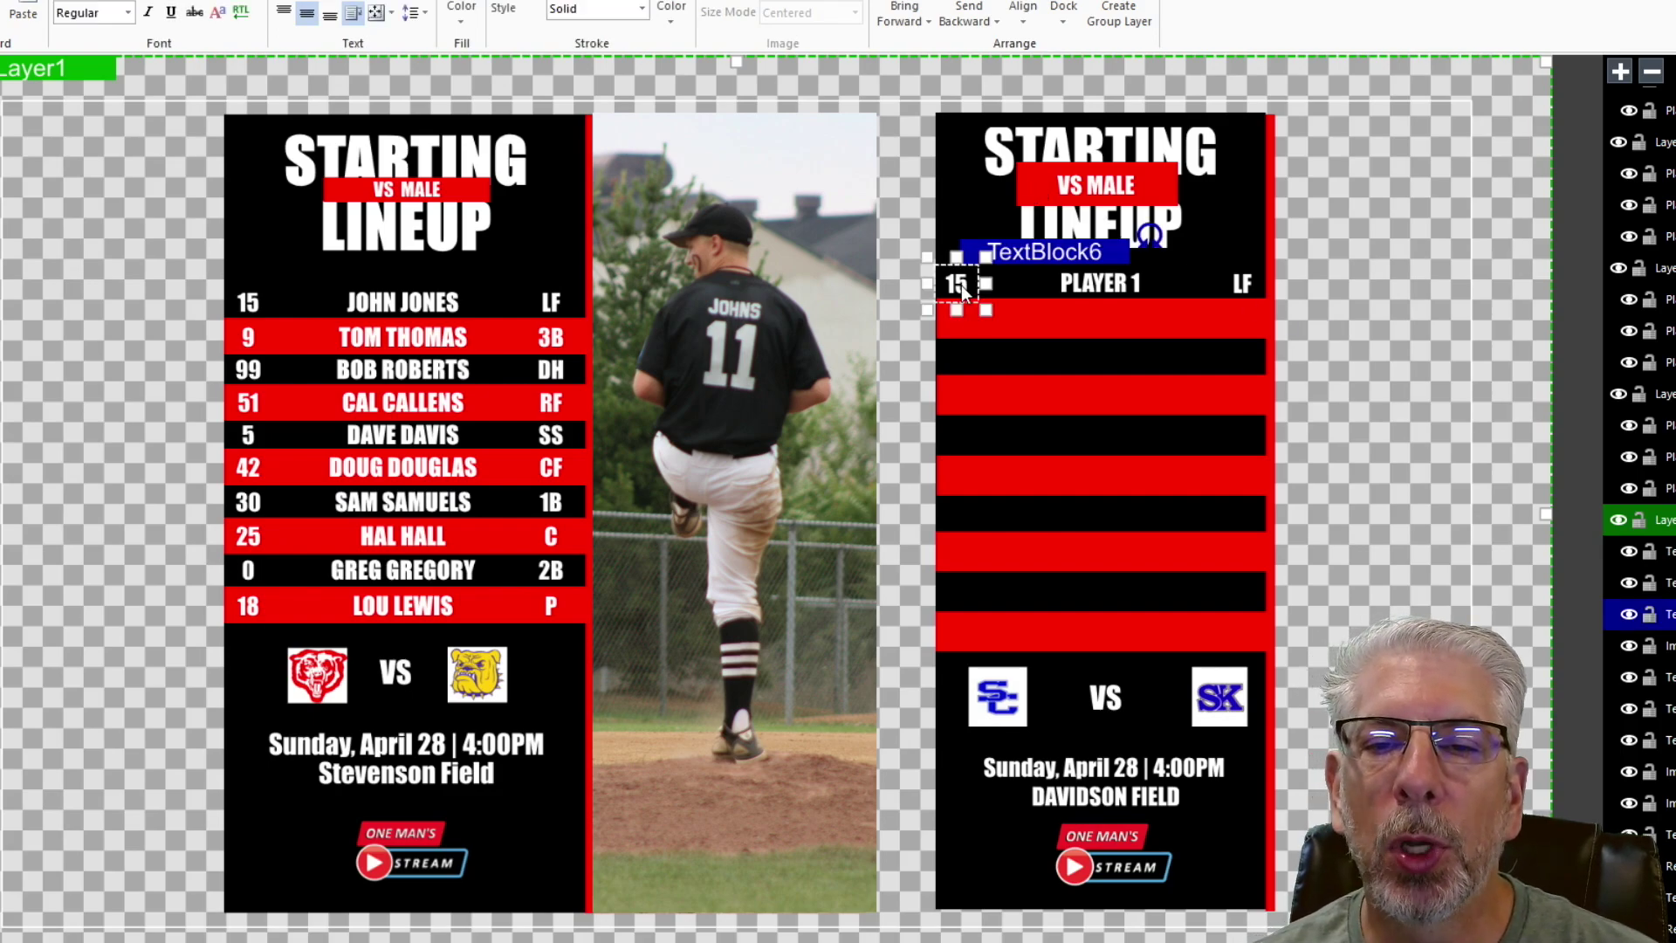
right_click(961, 284)
left_click(1015, 323)
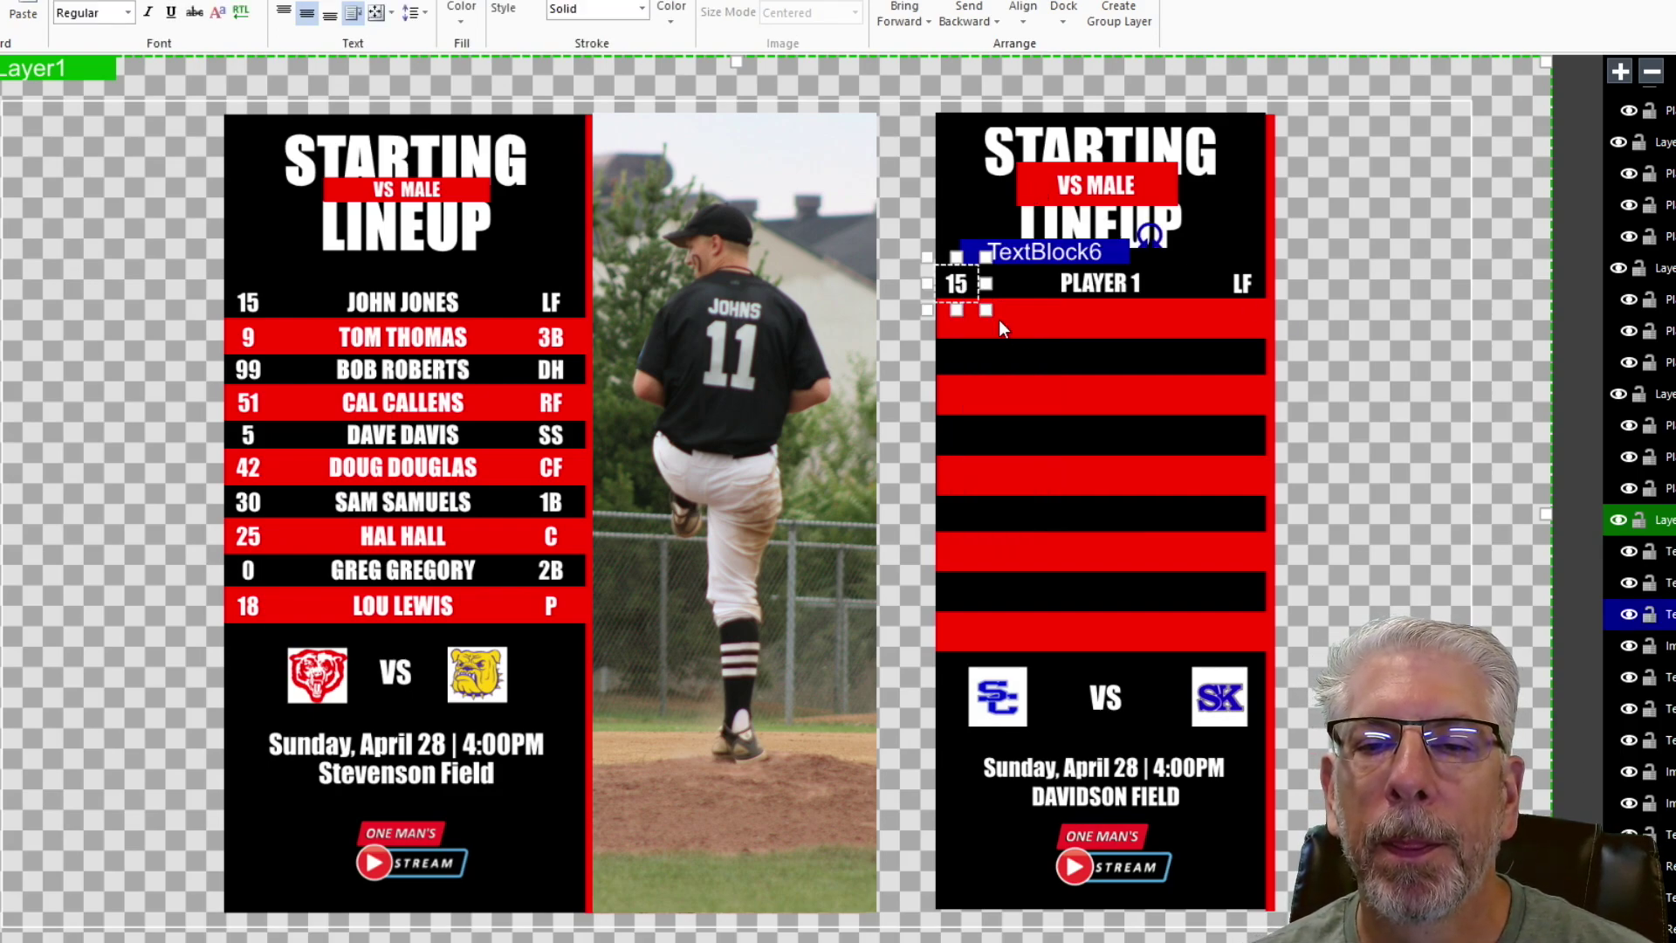
right_click(967, 283)
left_click(1013, 341)
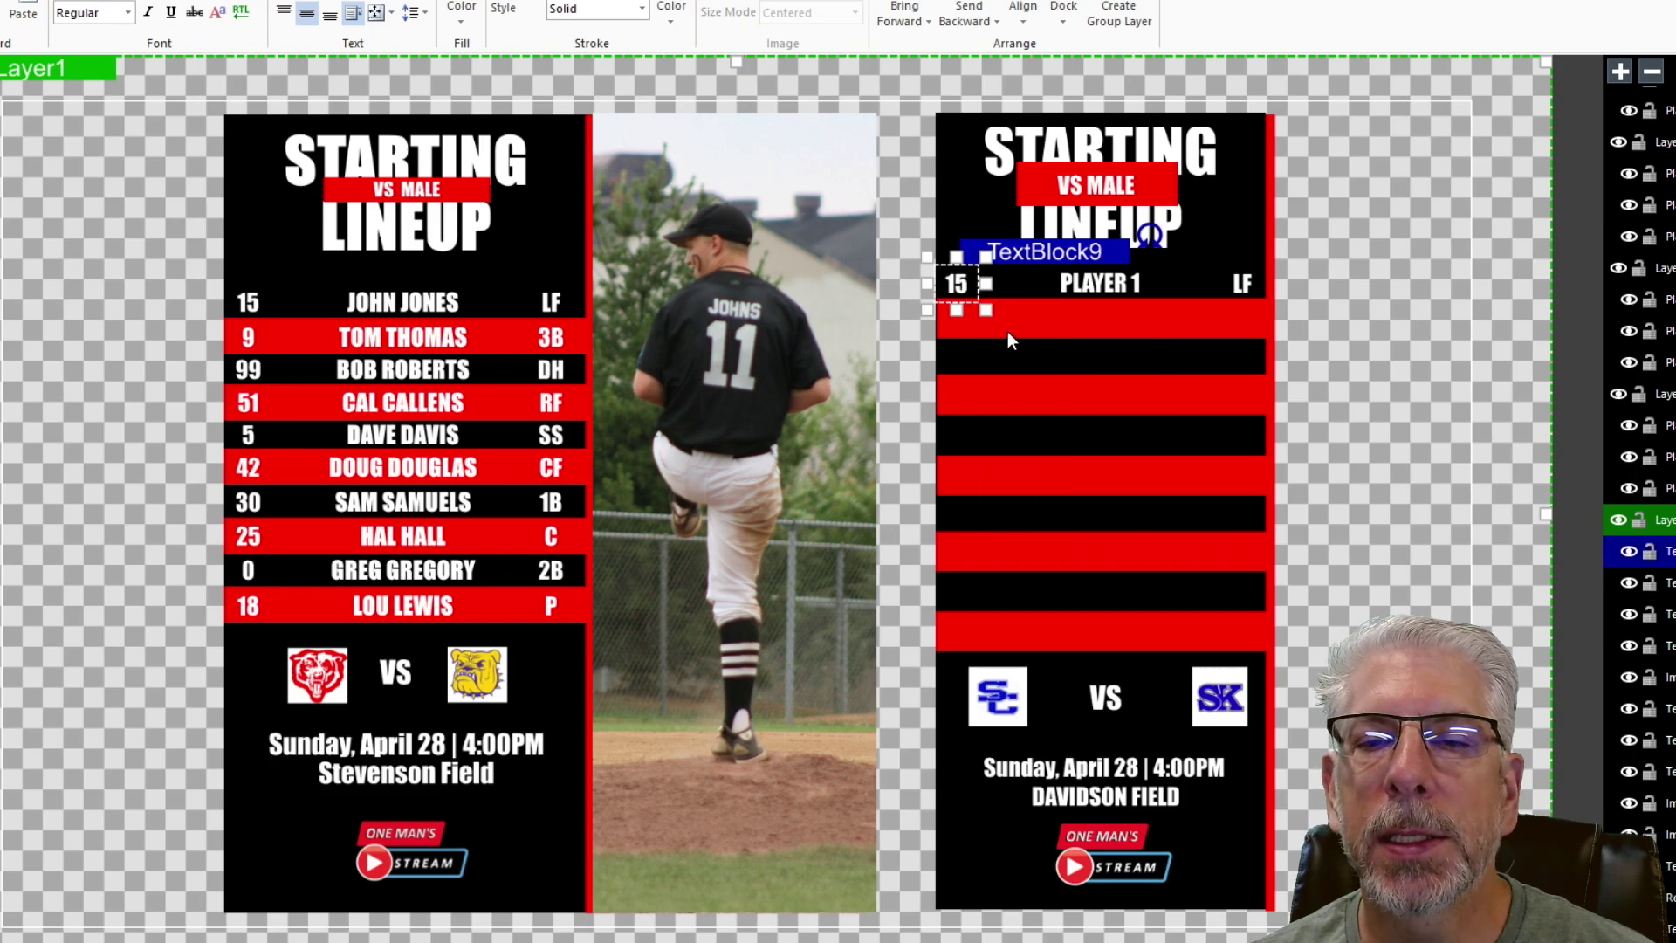
key("Down")
key("Down")
key("Down")
key("Down")
key("Down")
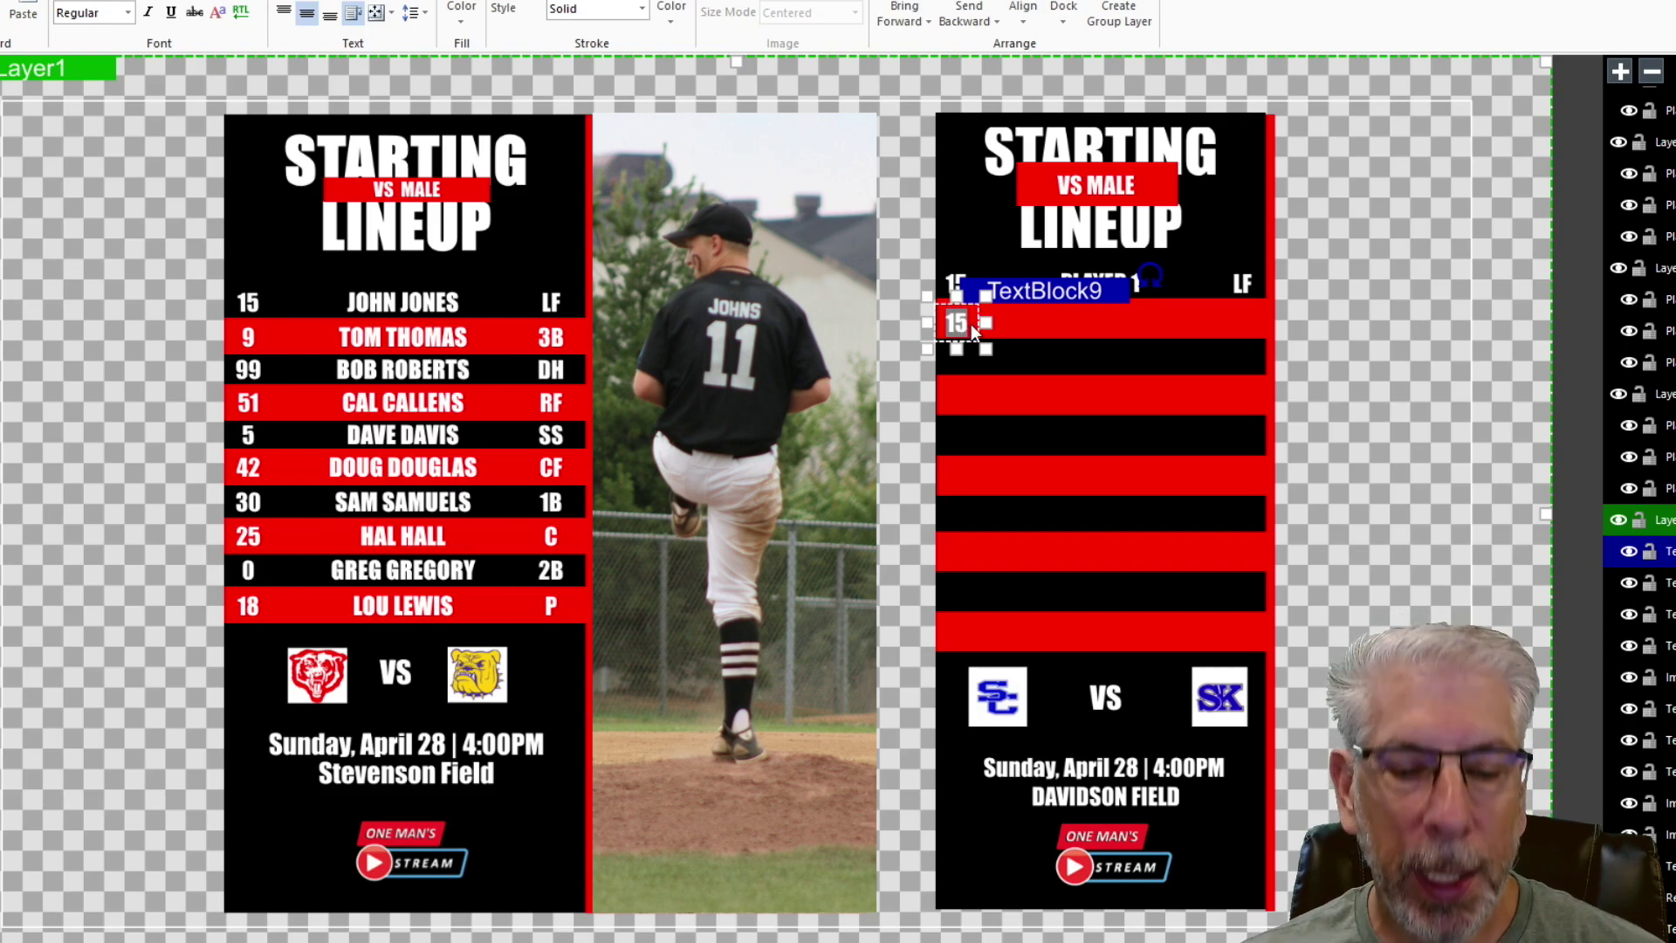
type("9")
- Copy PLAYER 1 down onto the second row and change it to 'PLAYER 2'
left_click(1047, 271)
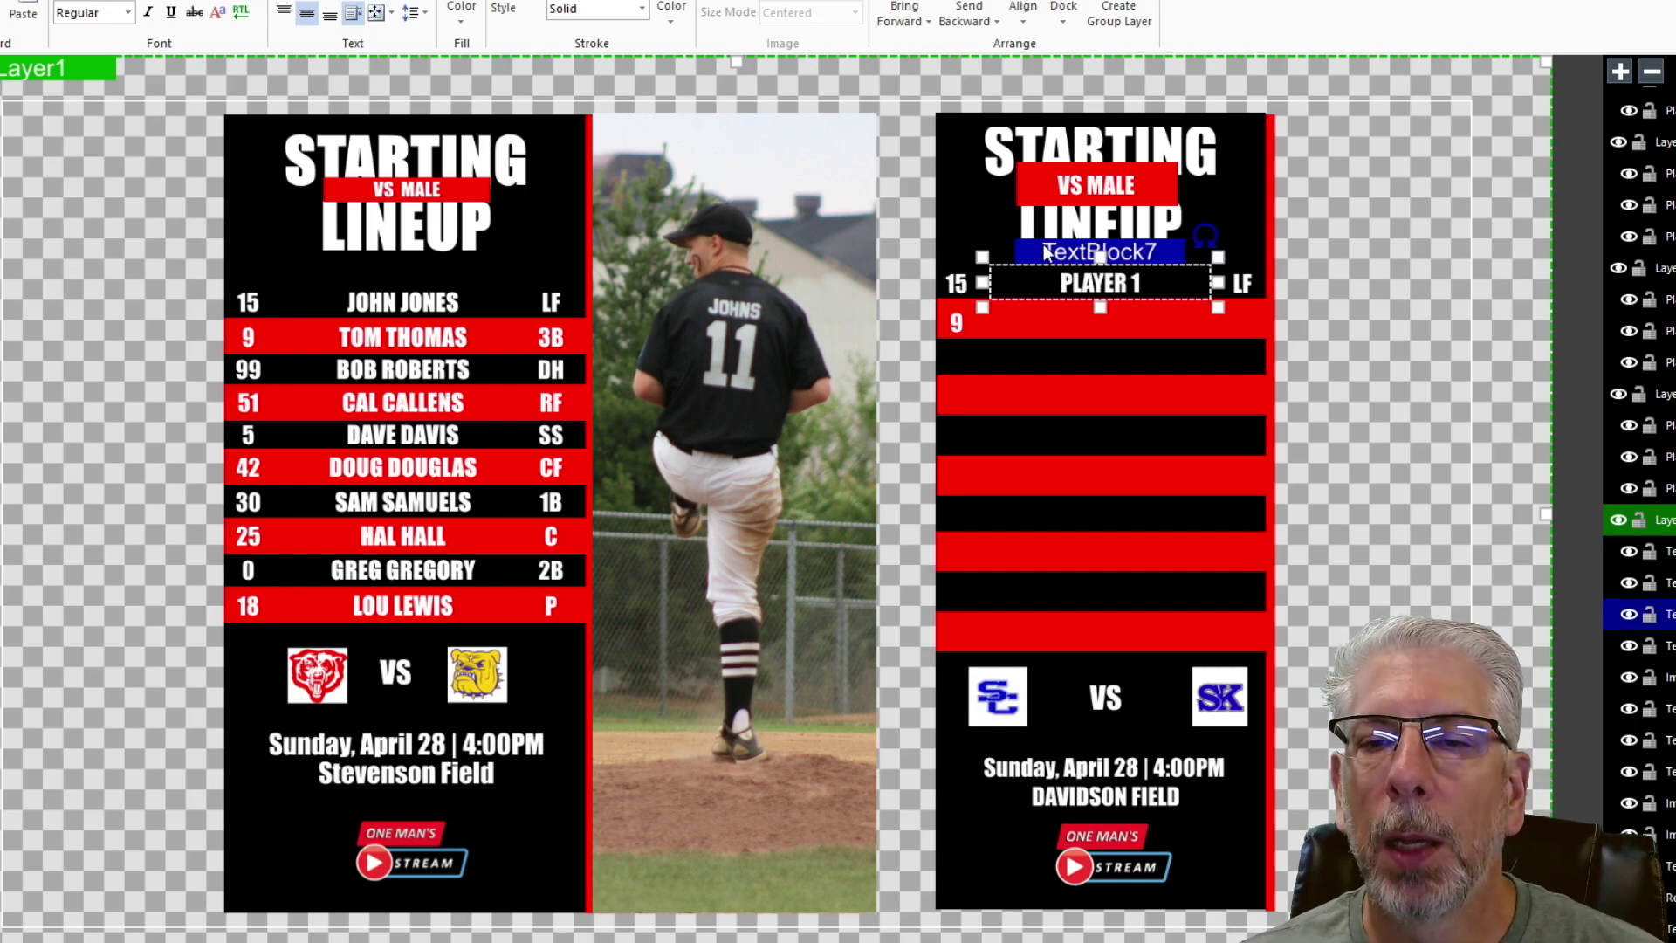
right_click(1045, 253)
left_click(1094, 280)
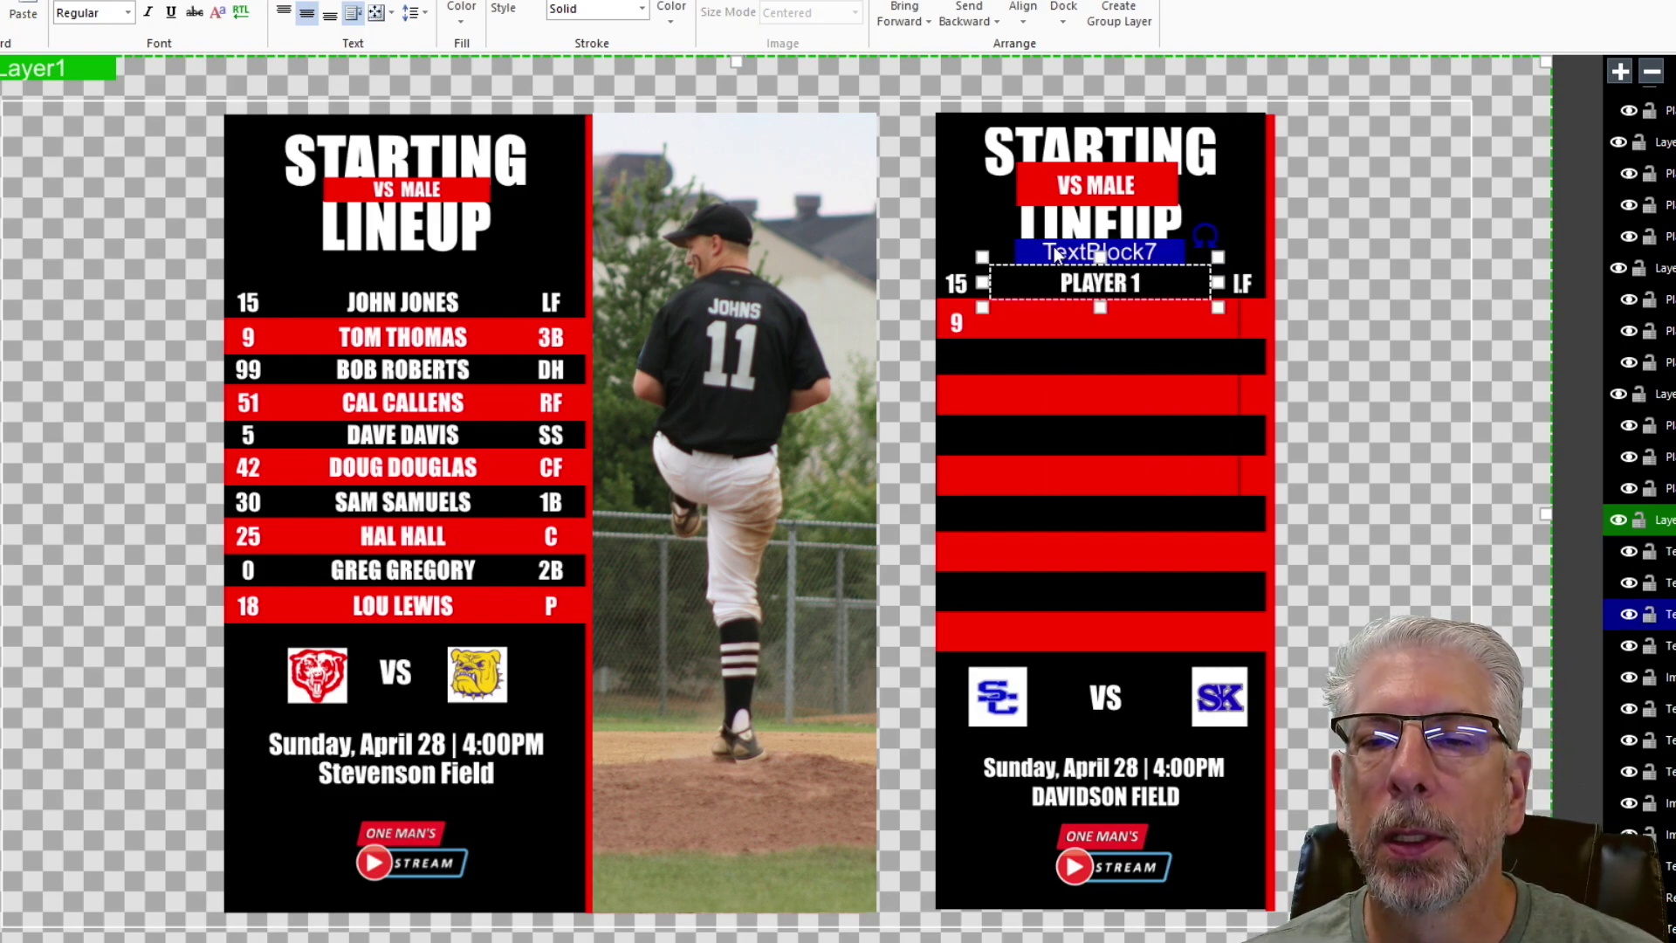
right_click(1055, 241)
left_click(1102, 301)
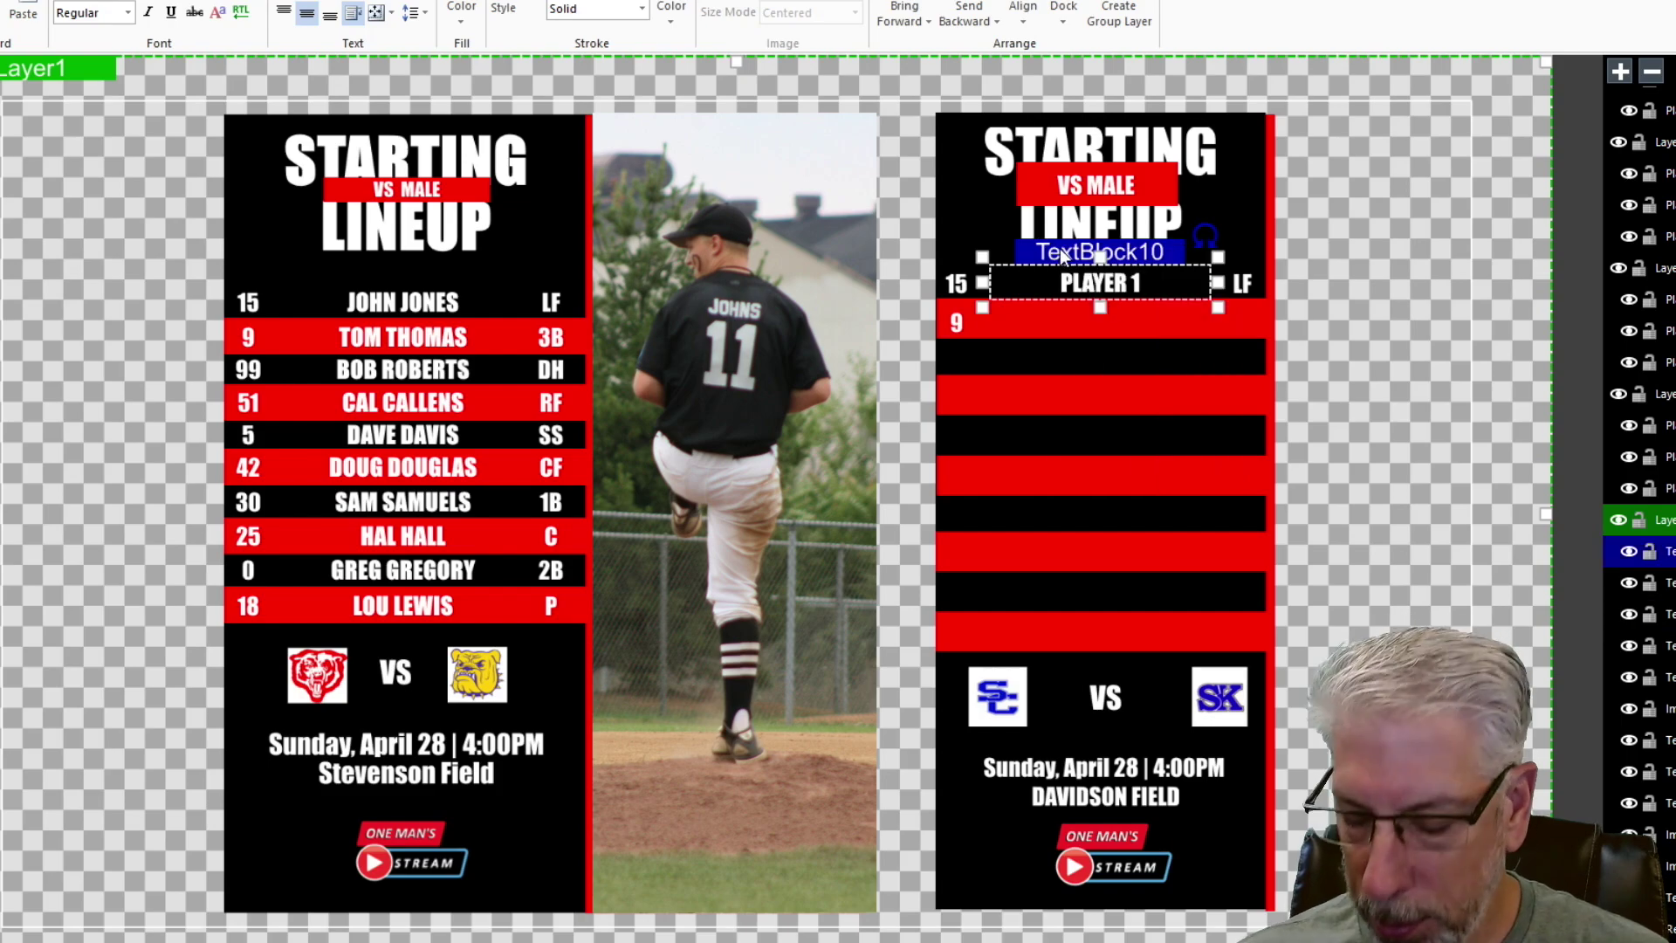
left_click_drag(1062, 249, 1063, 254)
key("Down")
key("Down")
key("Down")
key("Down")
key("Down")
key("Down")
key("Down")
key("Down")
key("Down")
key("Down")
key("Down")
key("Down")
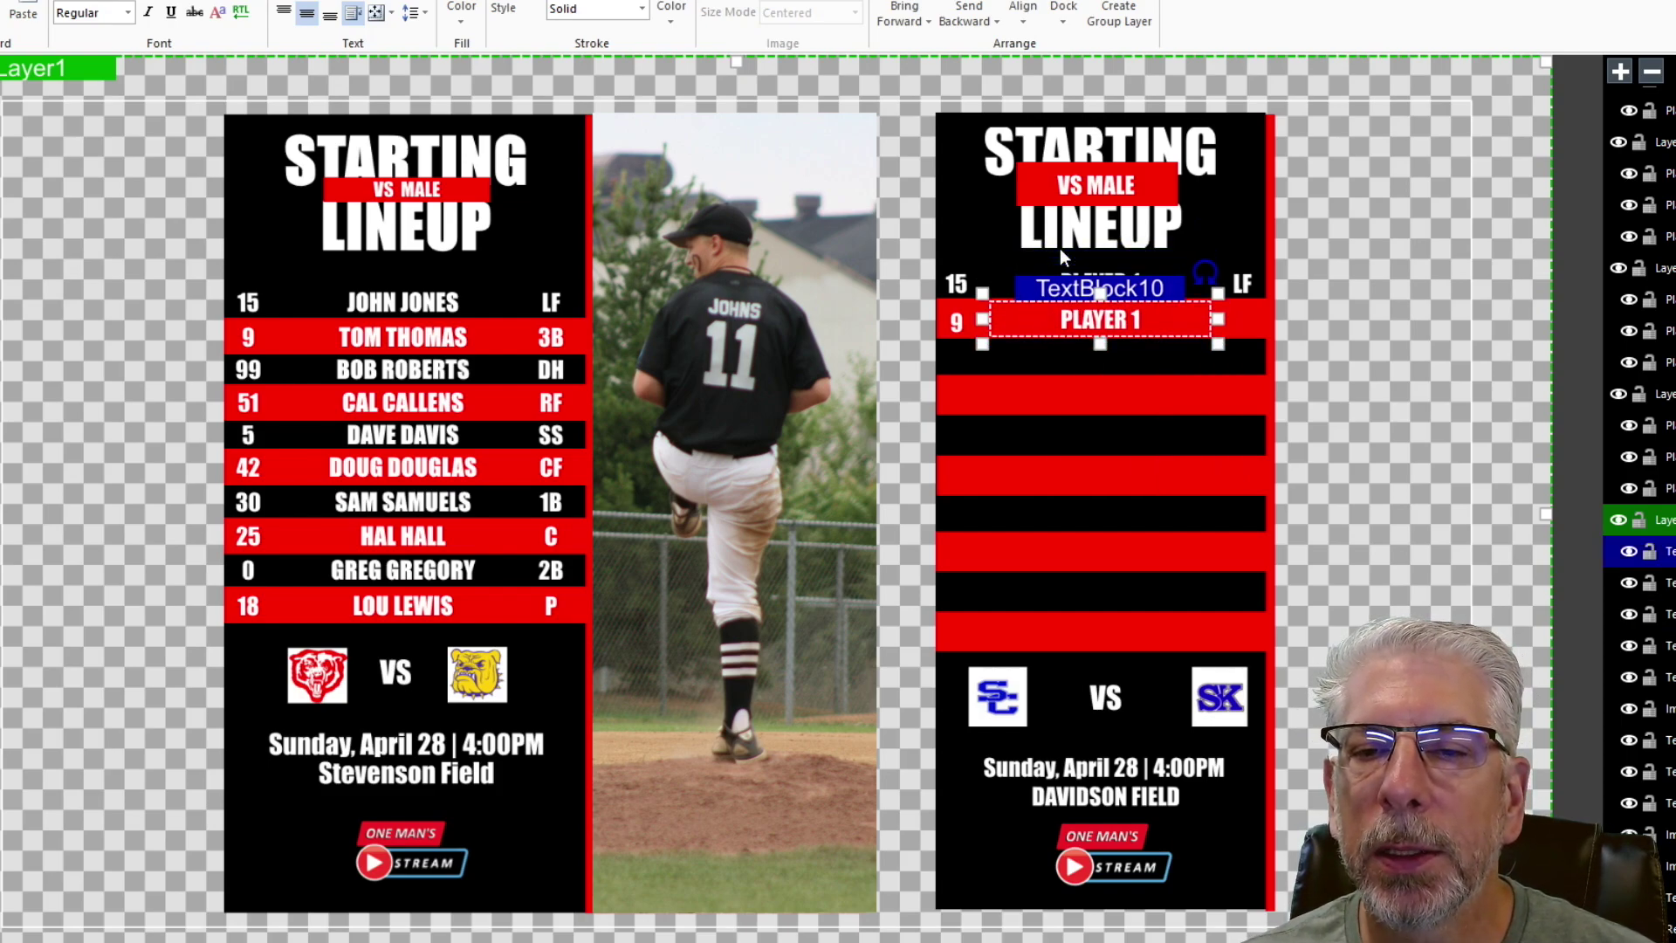
key("Down")
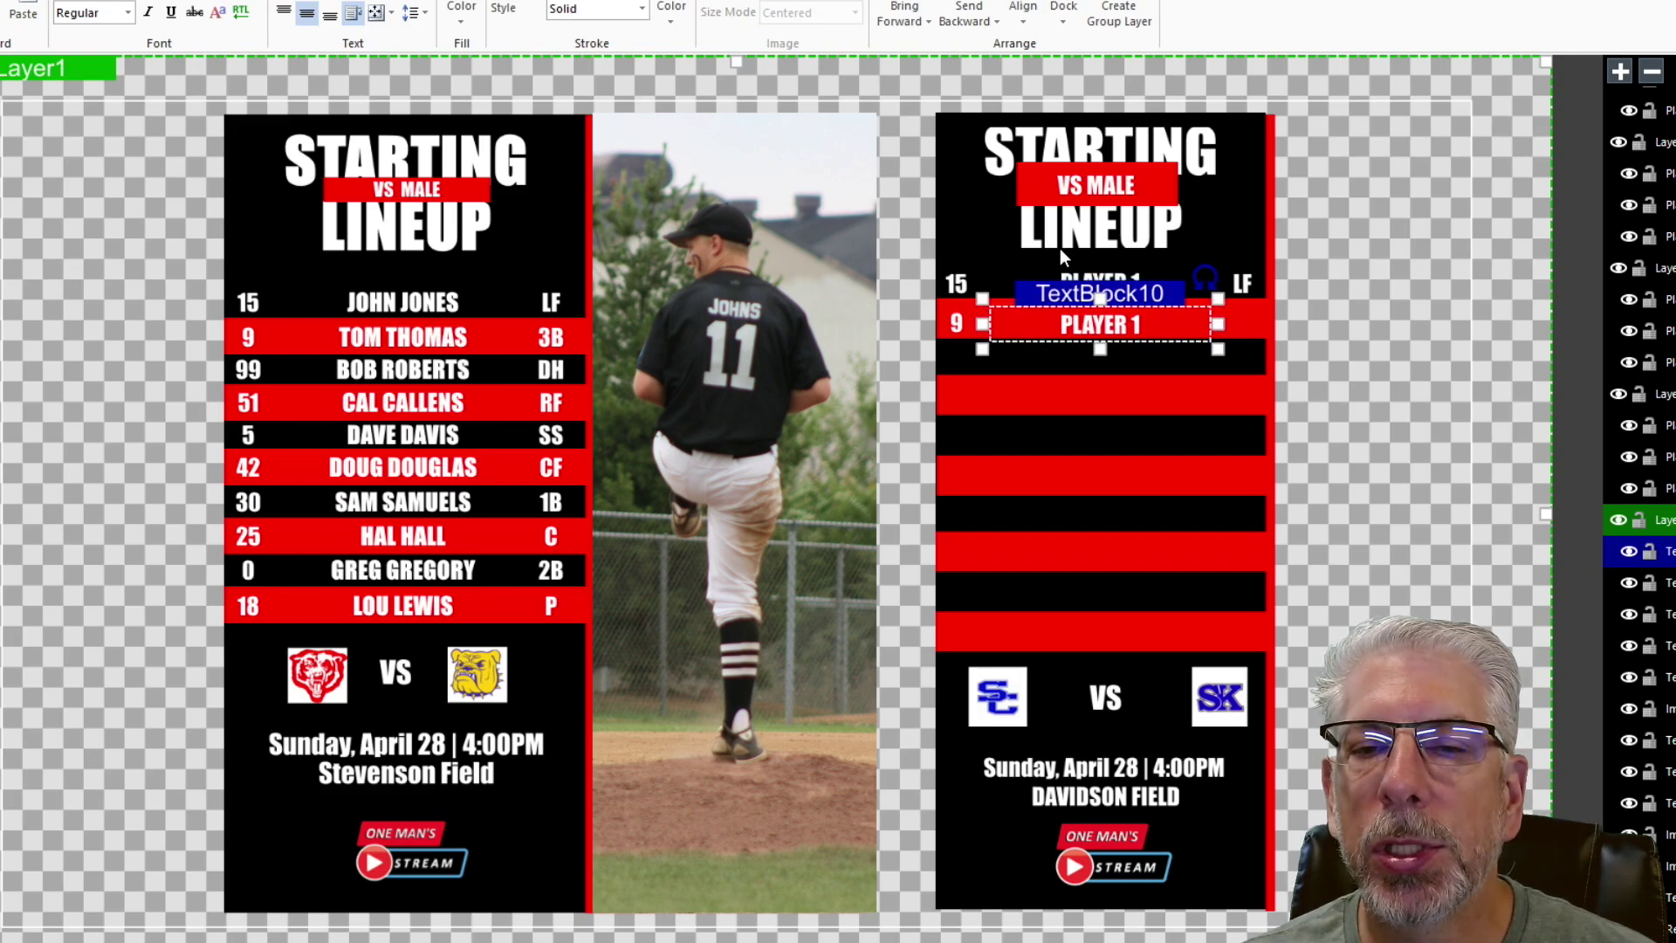
double_click(1060, 336)
key("BackSpace")
type("2")
left_click(1407, 341)
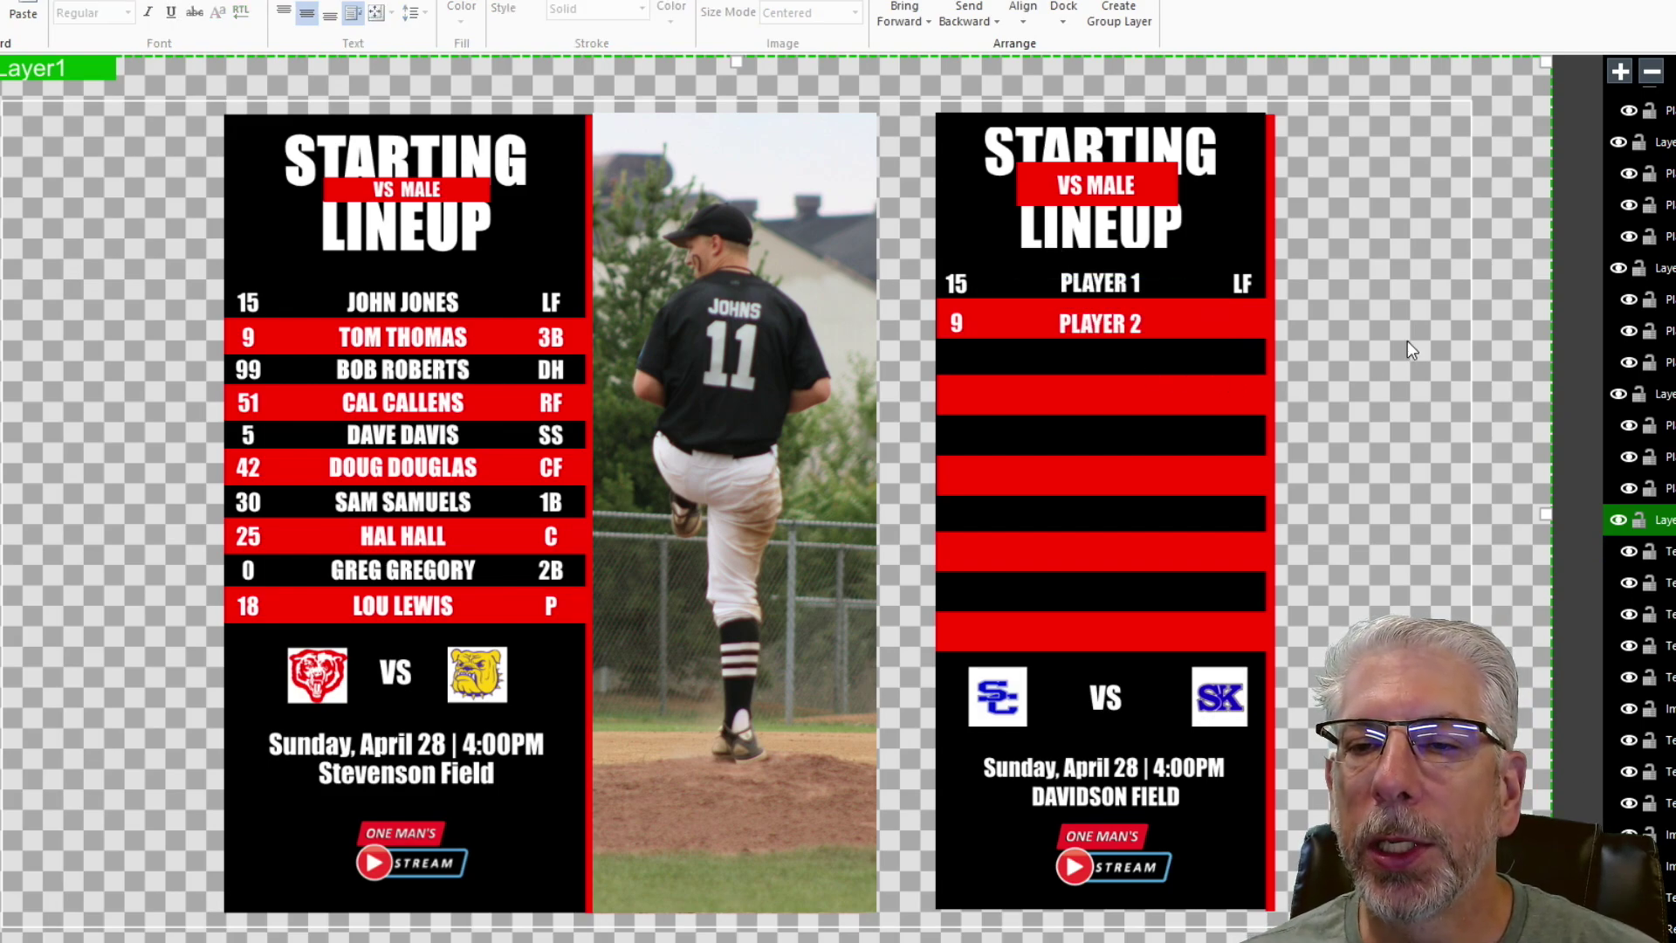
- Copy the LF label down onto the end of the Player 2 row
left_click(1244, 284)
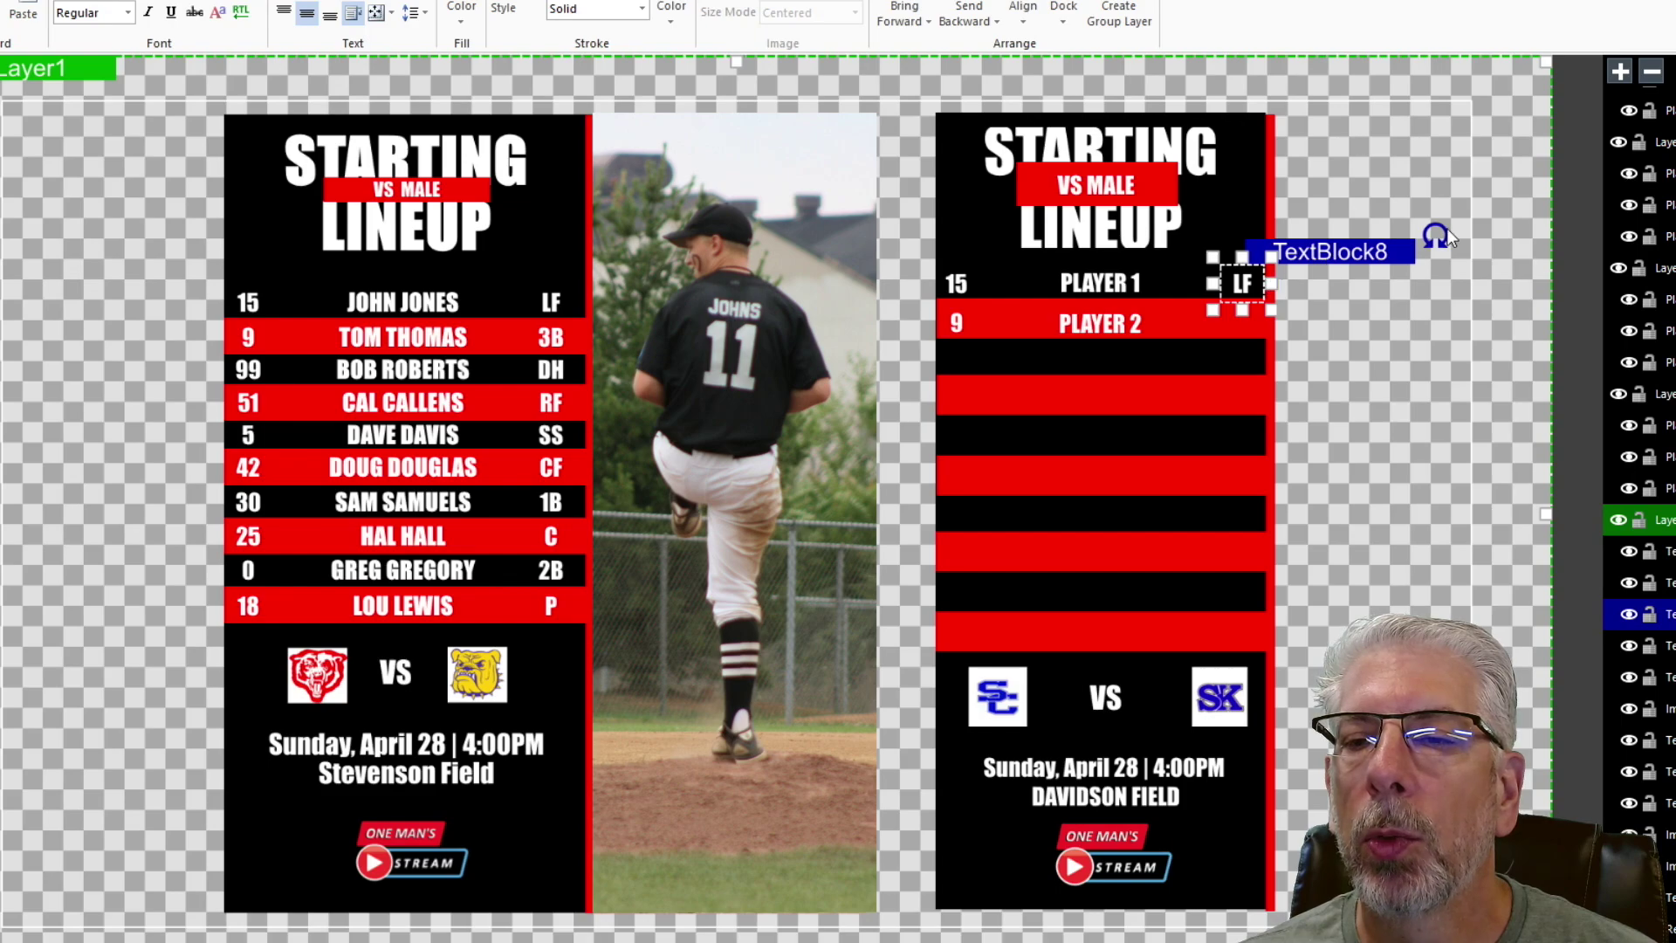
right_click(1366, 248)
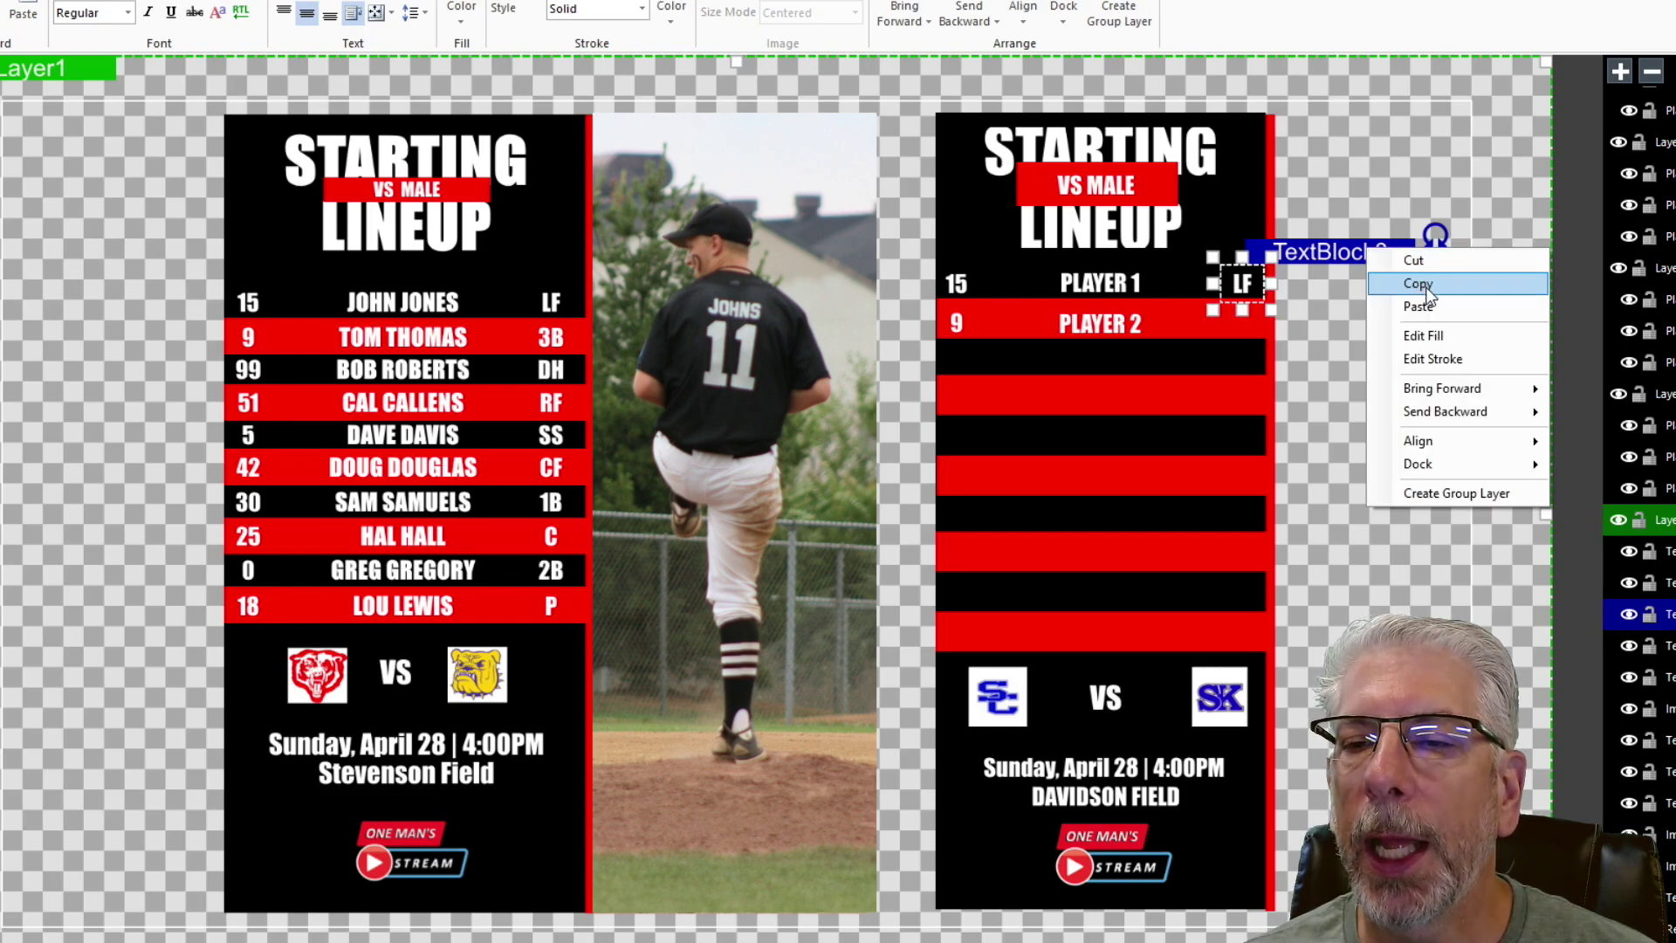
left_click(1427, 288)
right_click(1340, 243)
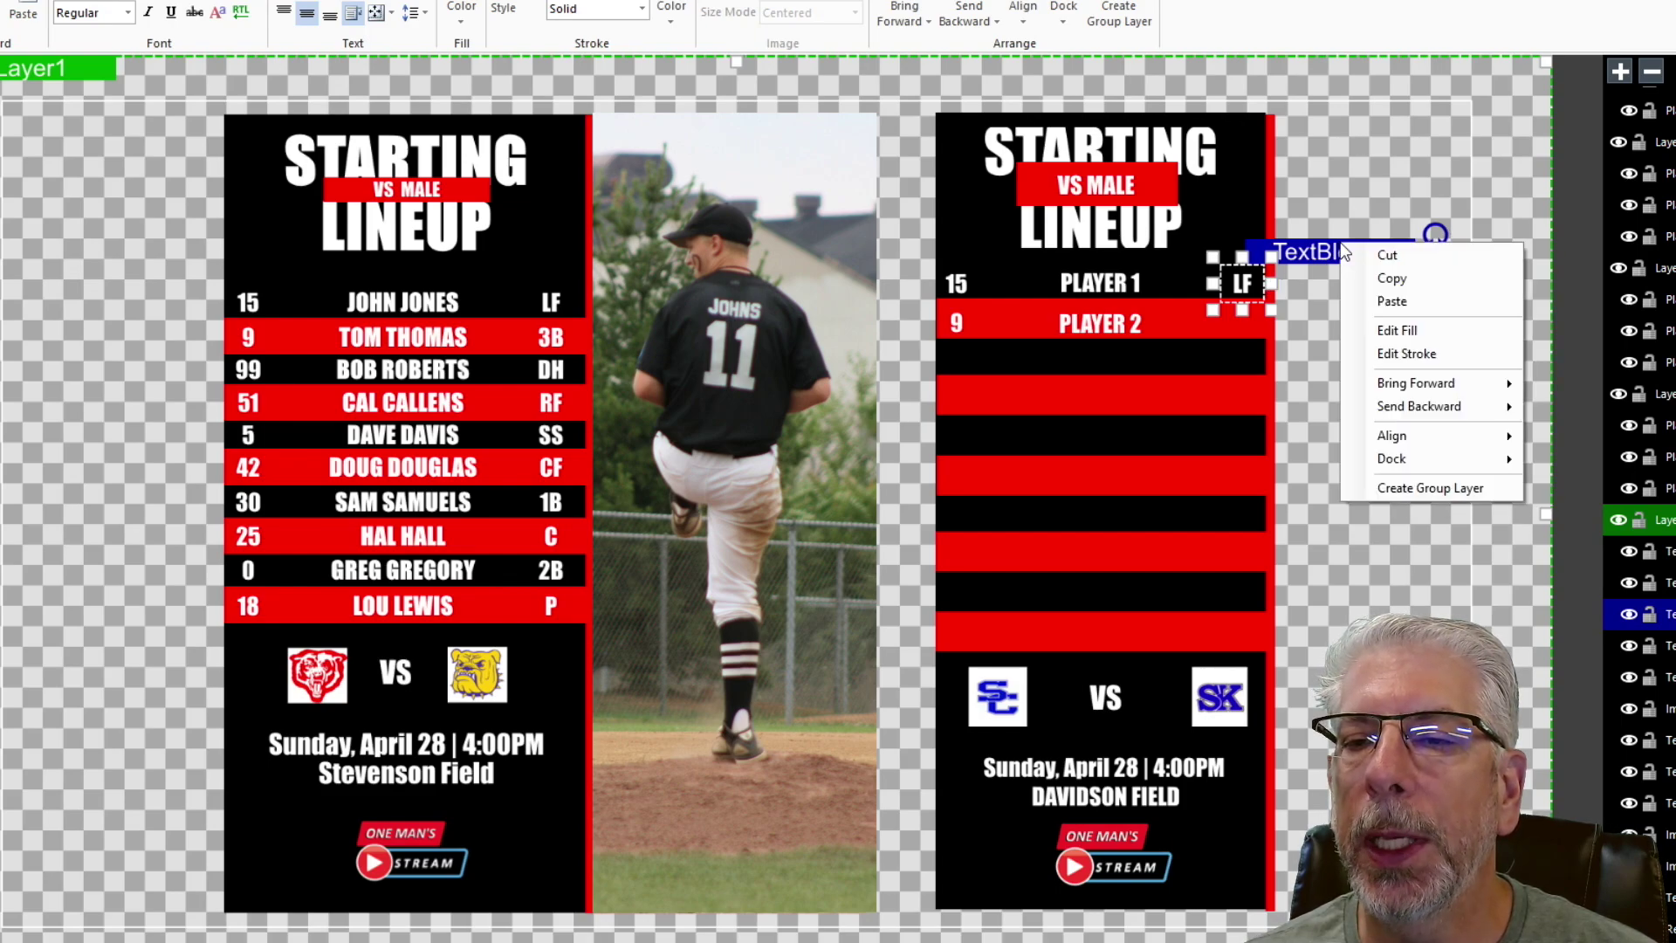
left_click(1412, 306)
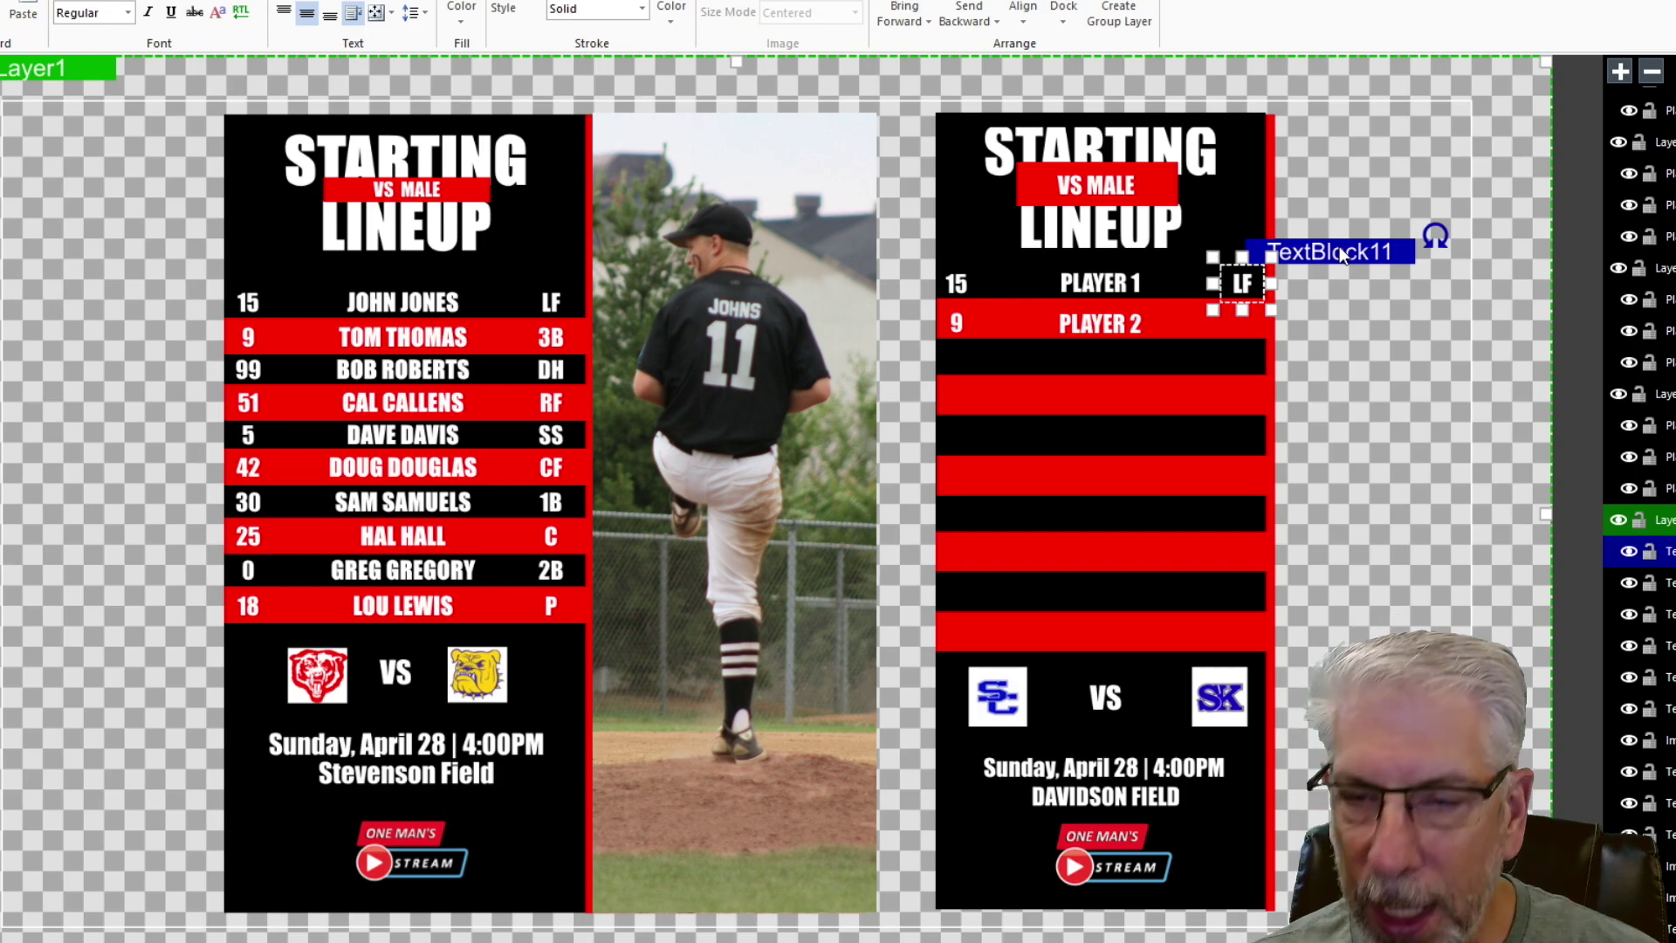
key("Down")
key("Down")
key("Down")
key("Down")
key("Down")
key("Down")
key("Down")
key("Down")
key("Down")
key("Down")
key("Down")
key("Down")
key("Down")
key("Down")
key("Down")
key("Down")
key("Down")
key("Down")
key("Down")
key("Down")
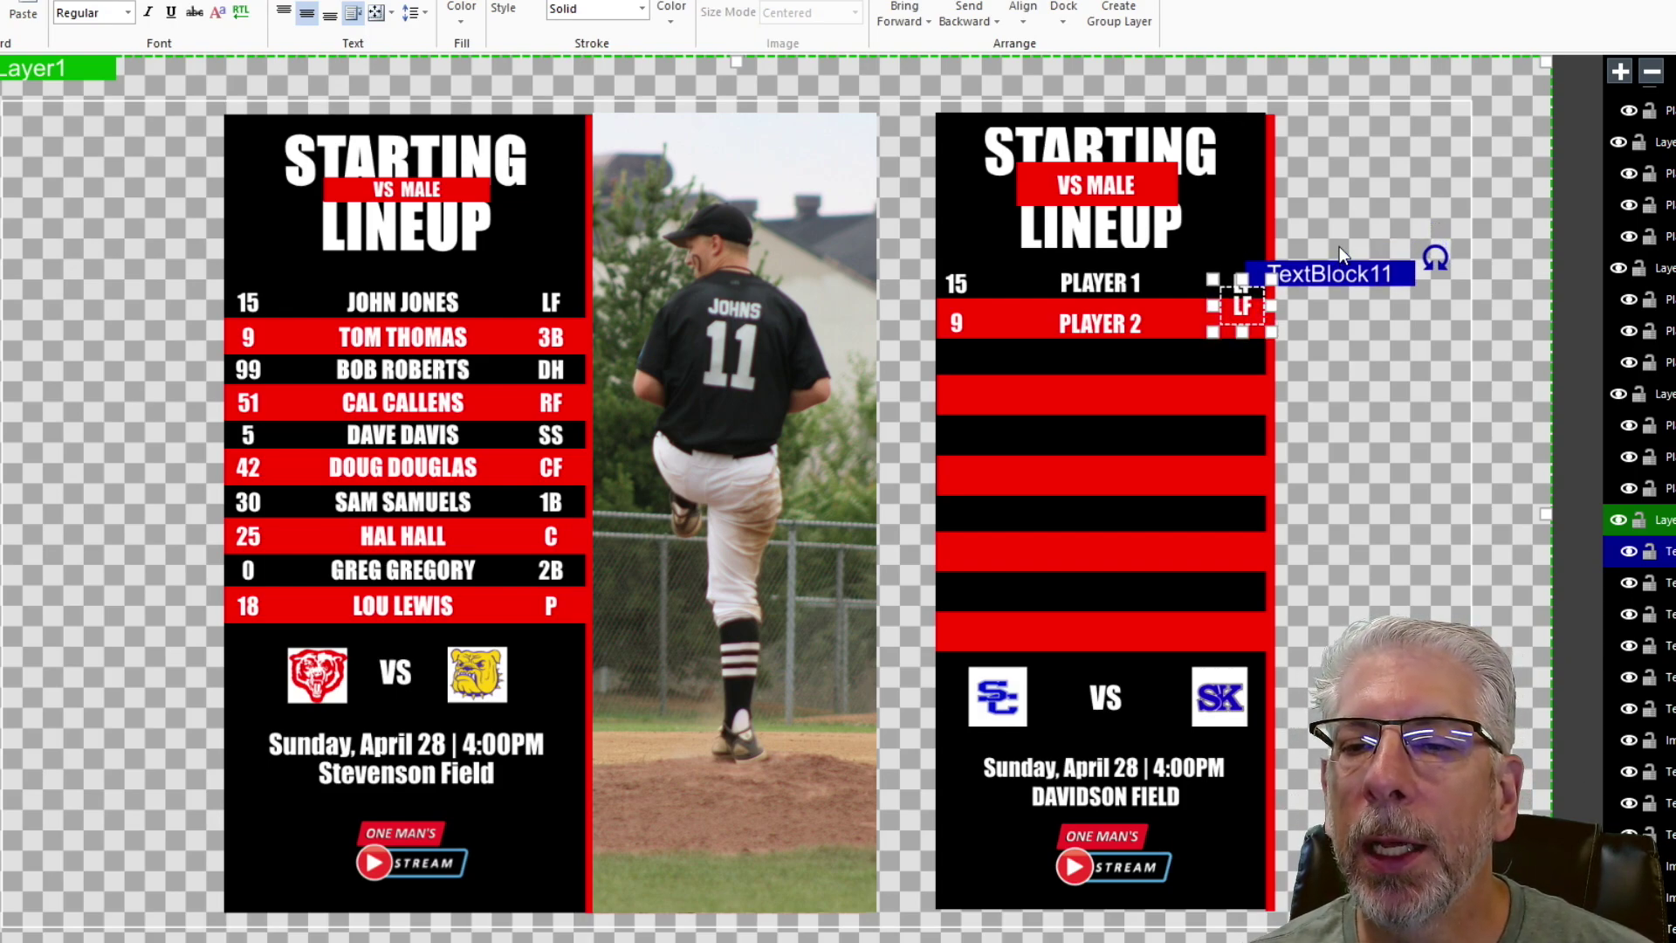
key("Down")
key("Down")
key("Down")
key("Down")
key("Down")
key("Down")
key("Down")
key("Down")
key("Down")
key("Down")
key("Down")
key("Down")
key("Down")
key("Down")
key("Down")
key("Down")
key("Down")
key("Down")
key("Down")
key("Down")
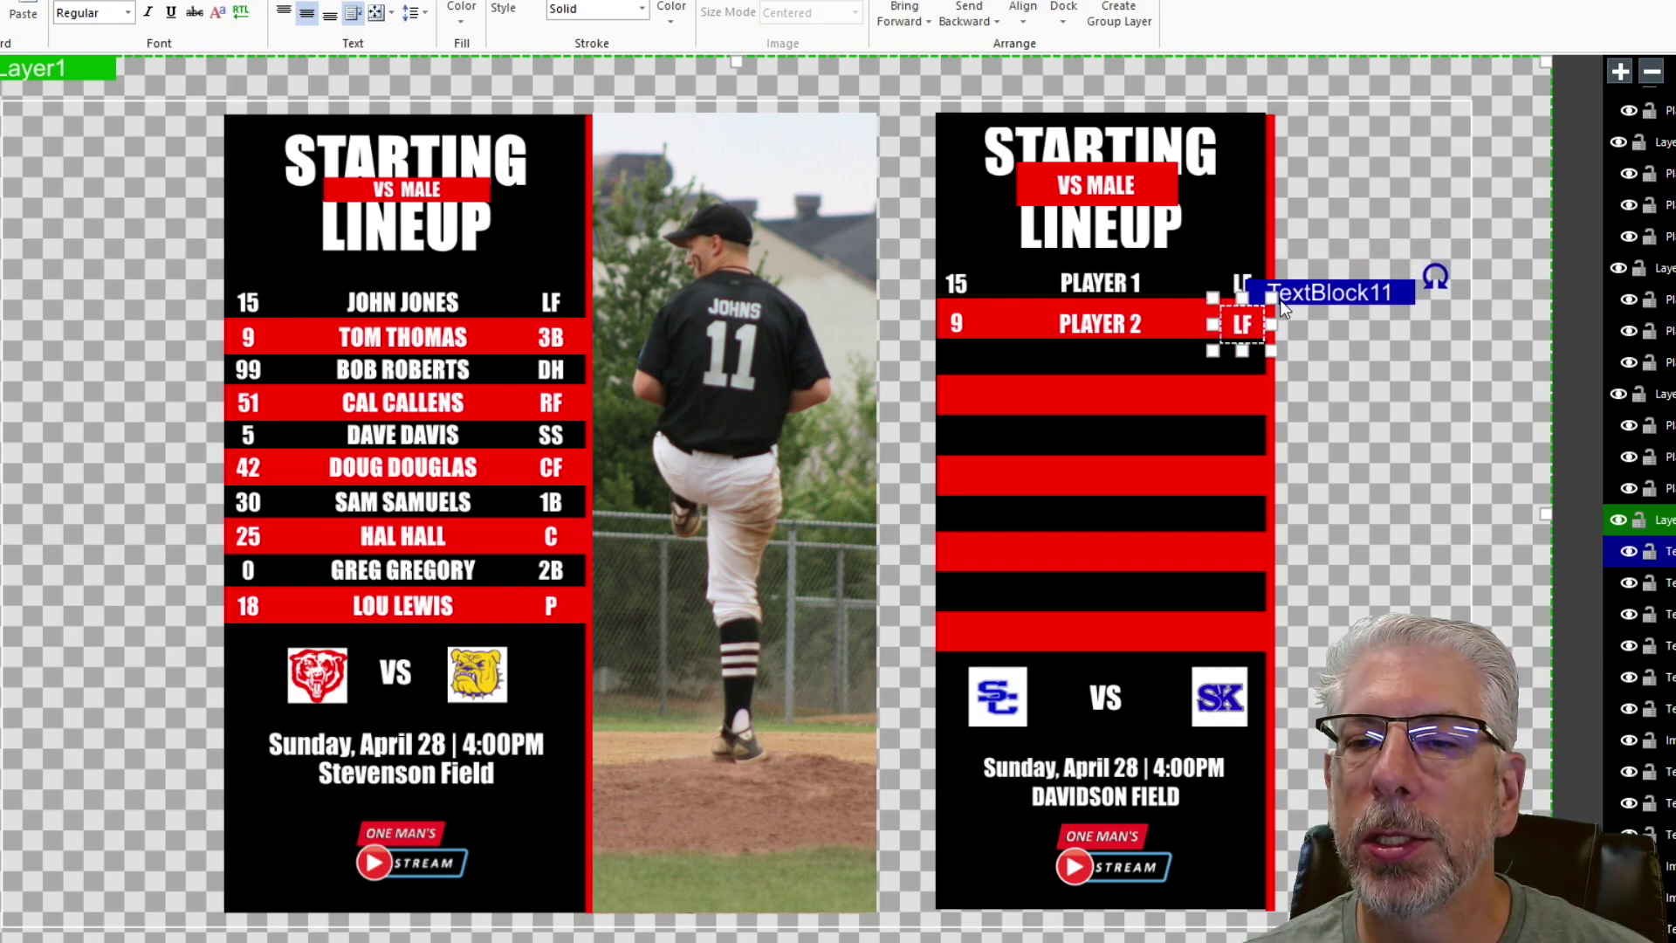
- Duplicate the second row's number into the third row and change it to 99
left_click(959, 325)
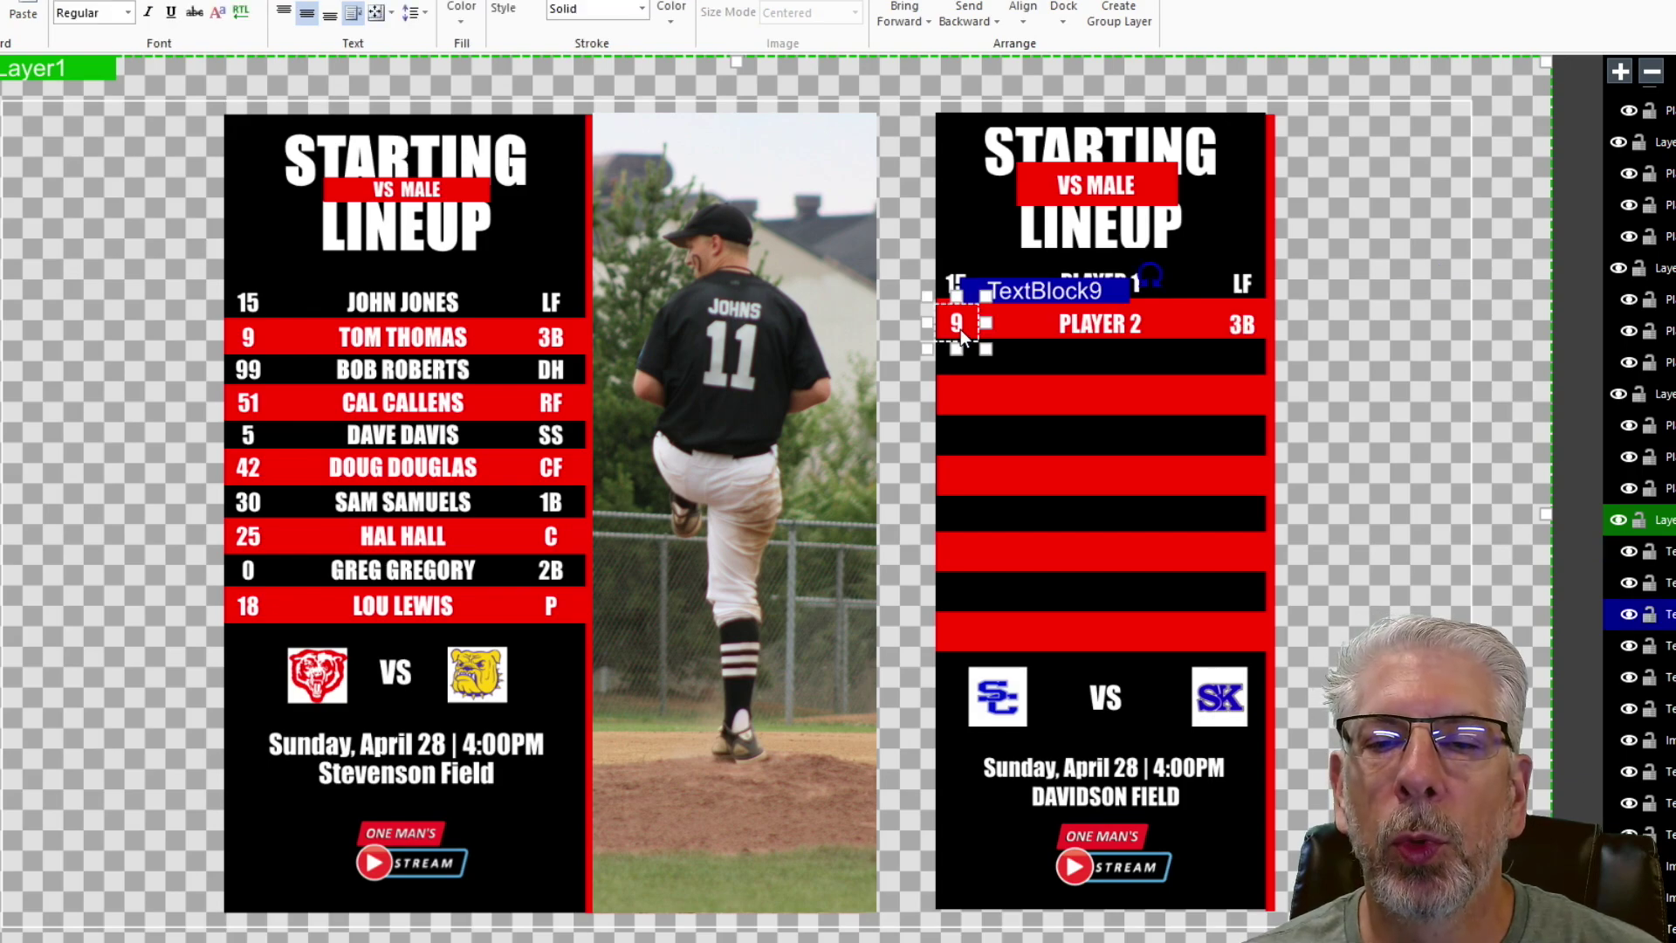
right_click(1039, 297)
left_click(1091, 330)
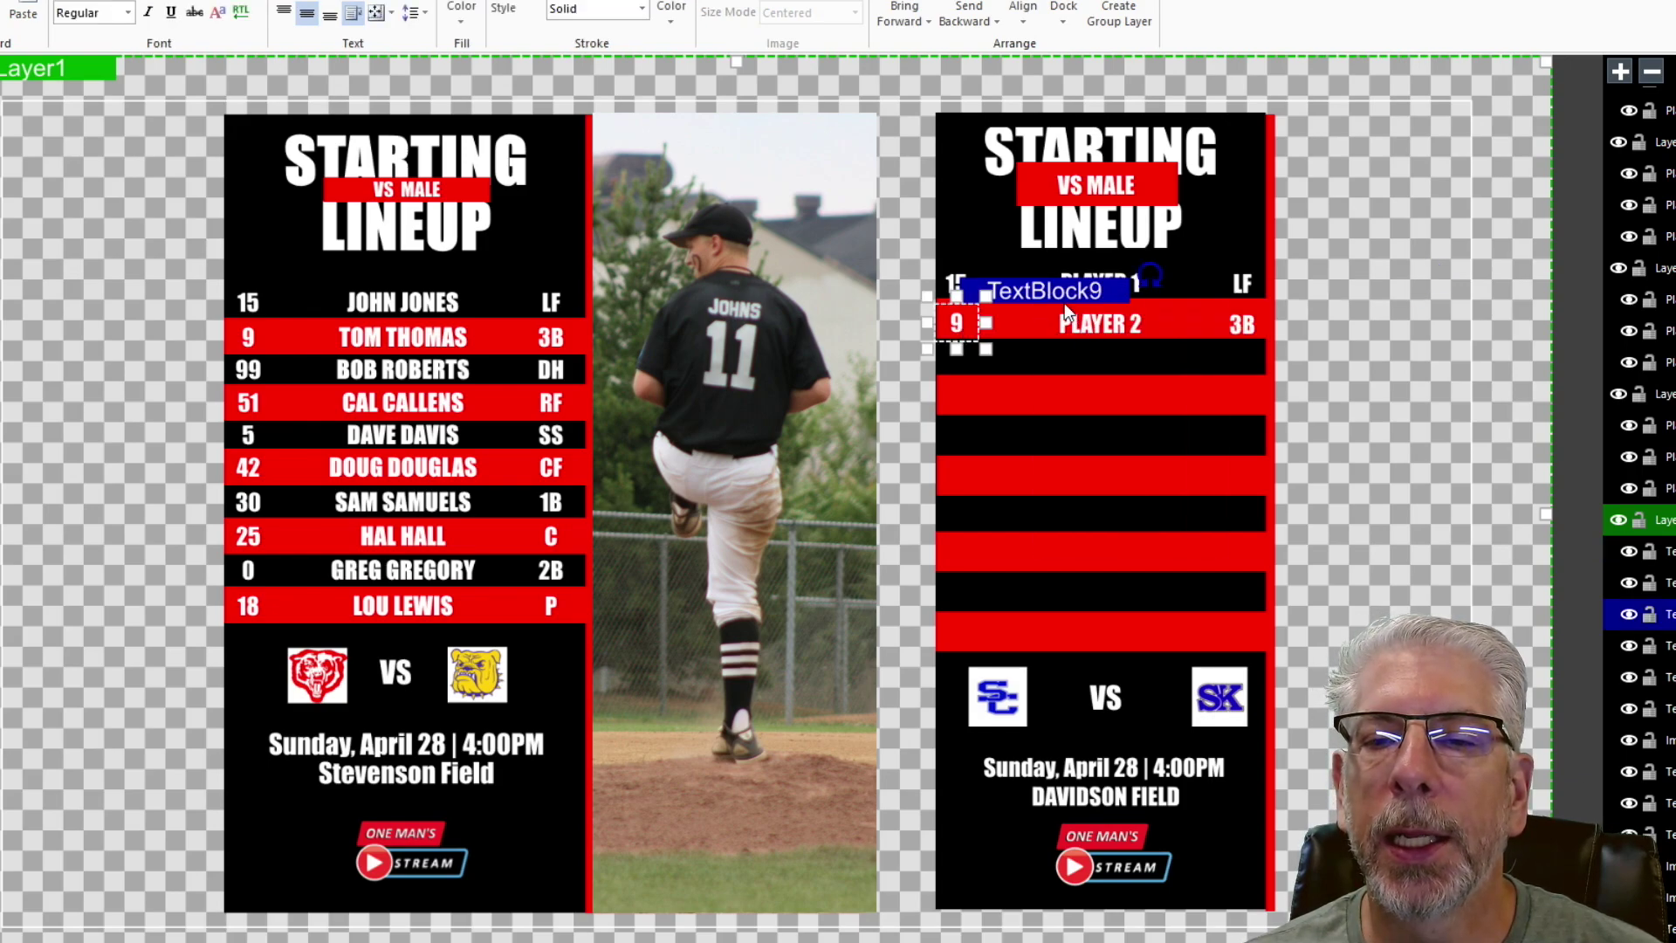
right_click(1055, 291)
left_click(1102, 349)
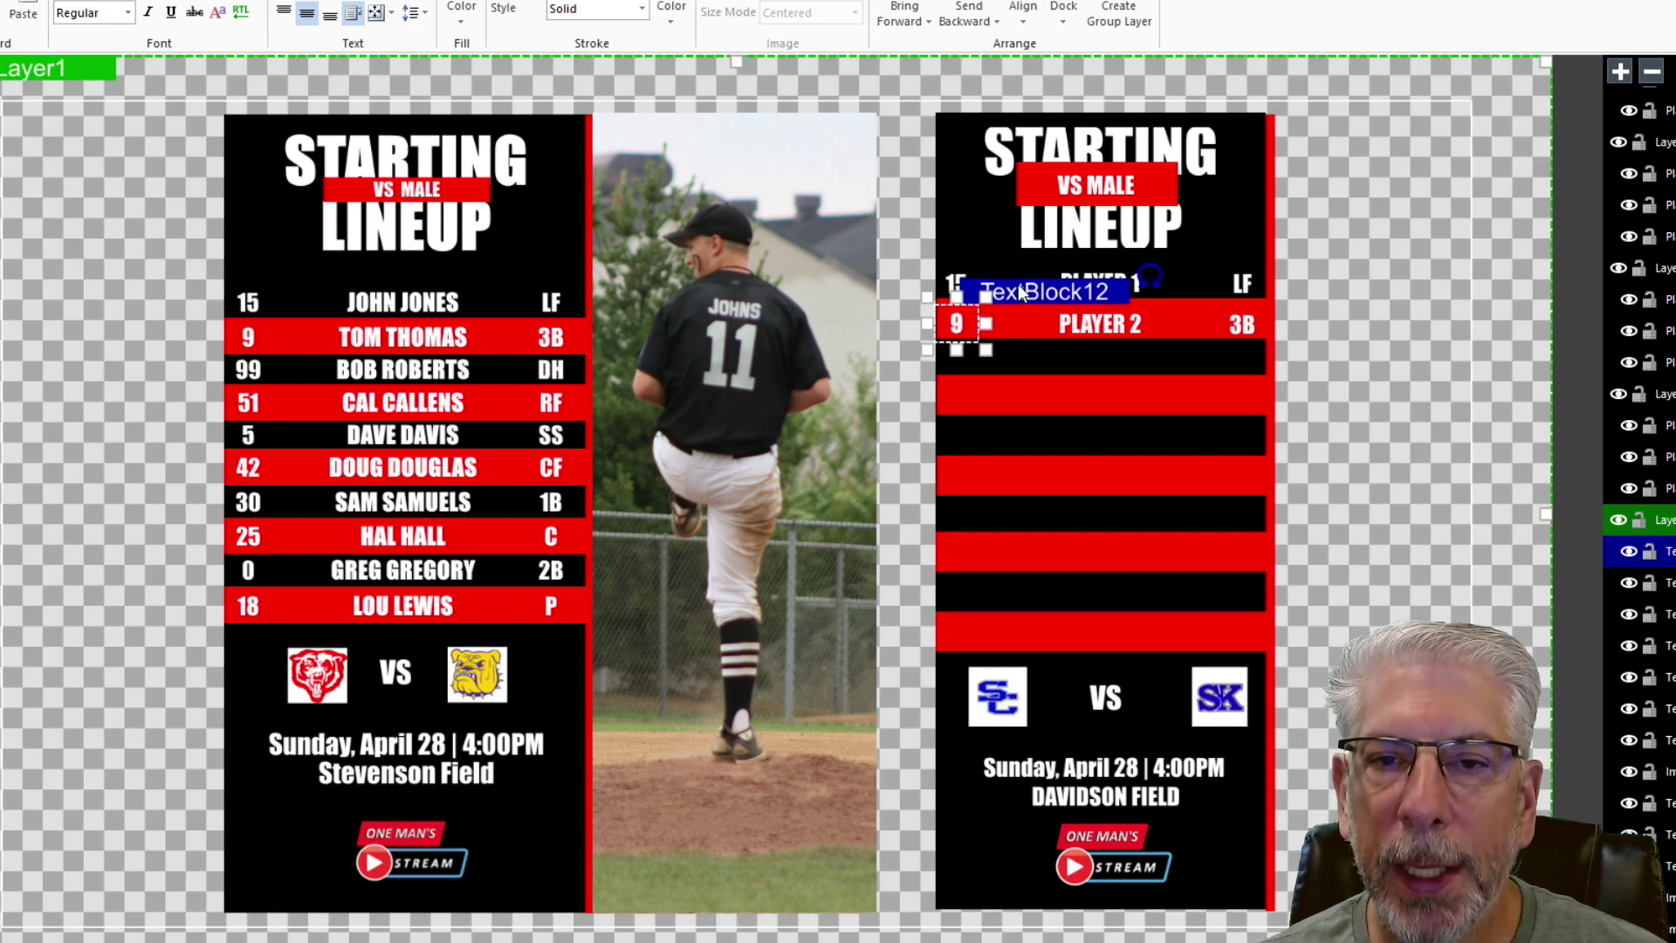
key("Down")
key("Down")
key("Down")
key("Down")
key("Down")
key("Down")
key("Down")
key("Down")
key("Down")
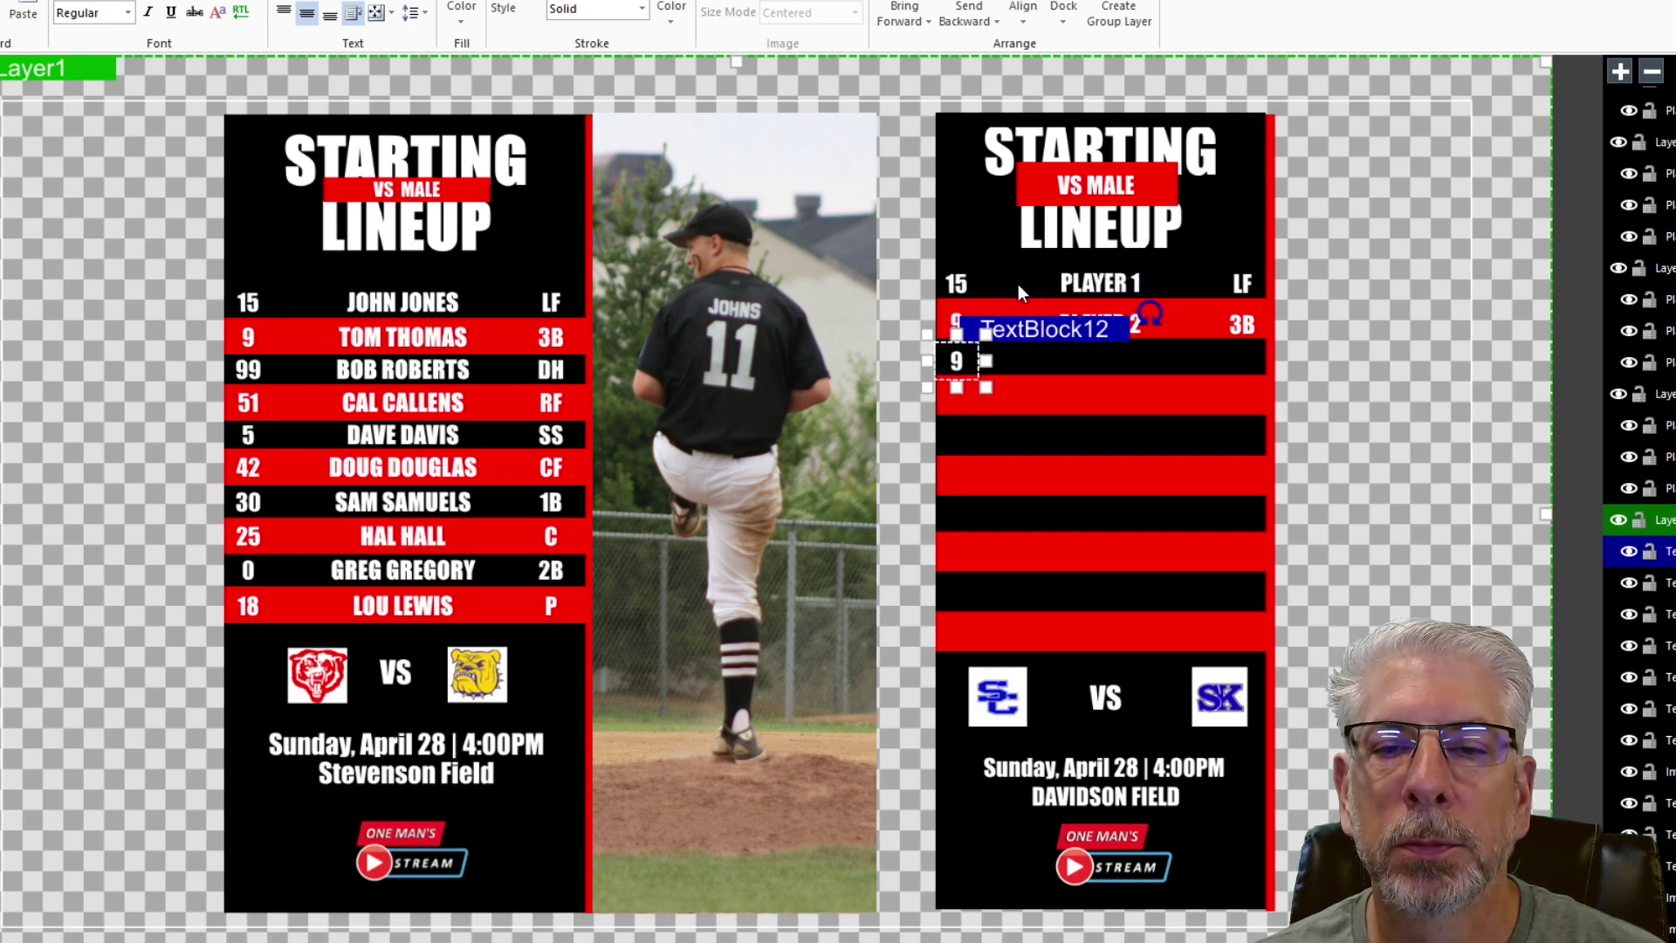
double_click(960, 371)
type("99")
- Copy the PLAYER 2 text down into the third row and retype it as PLAYER 3
left_click(1097, 326)
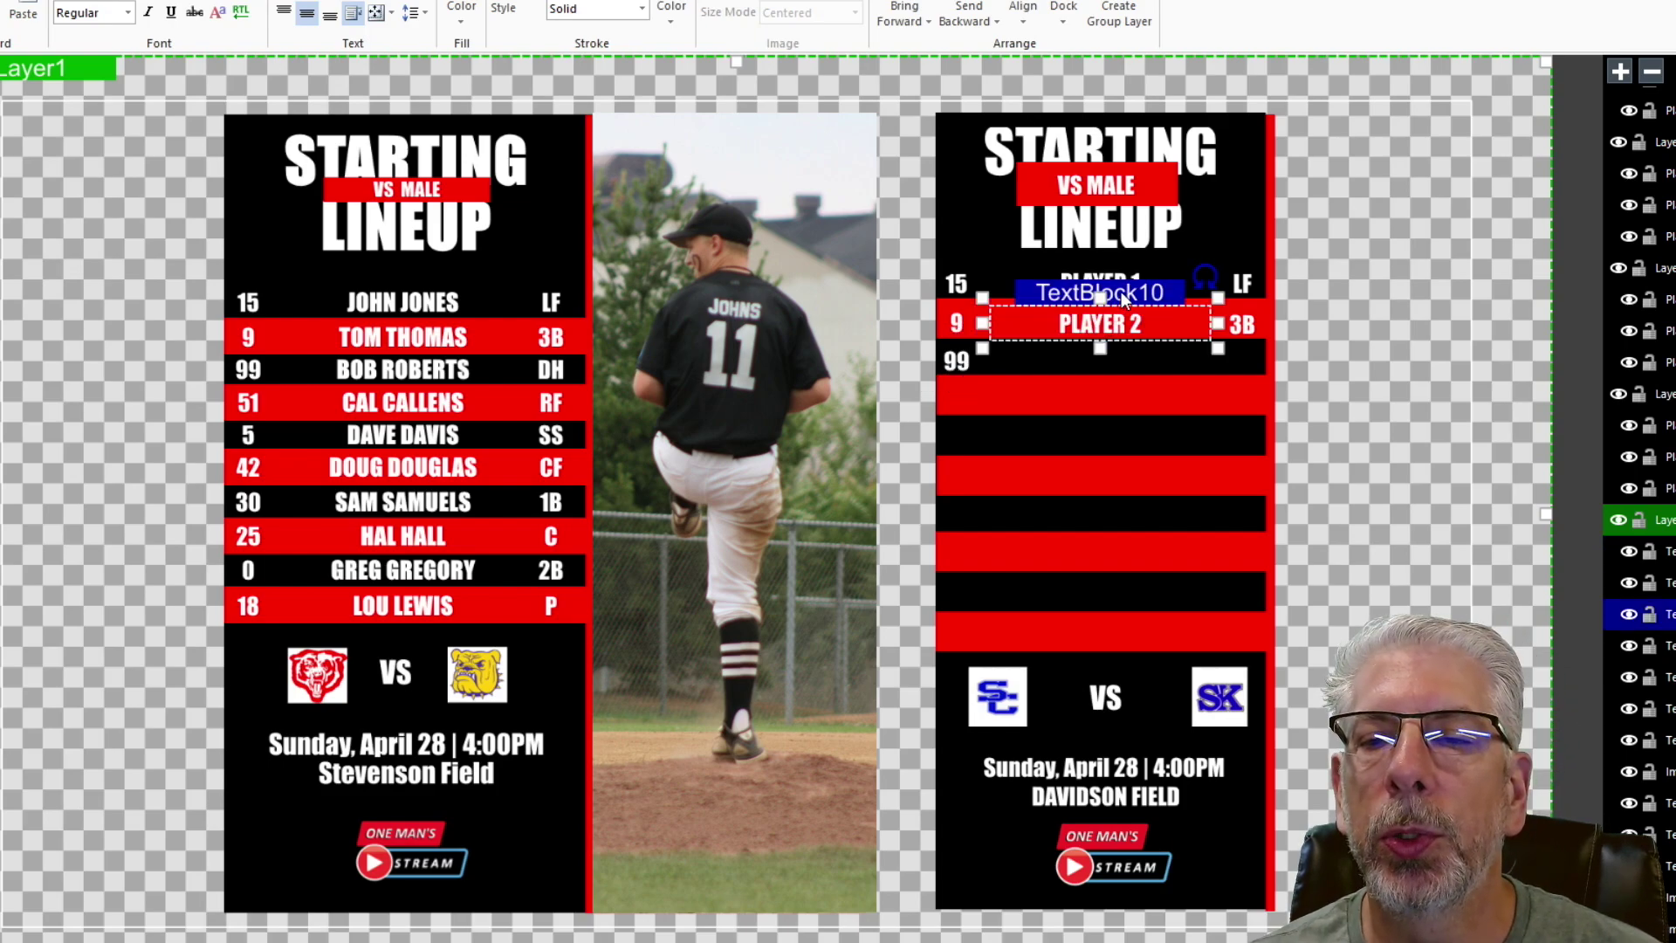
right_click(1124, 296)
left_click(1162, 332)
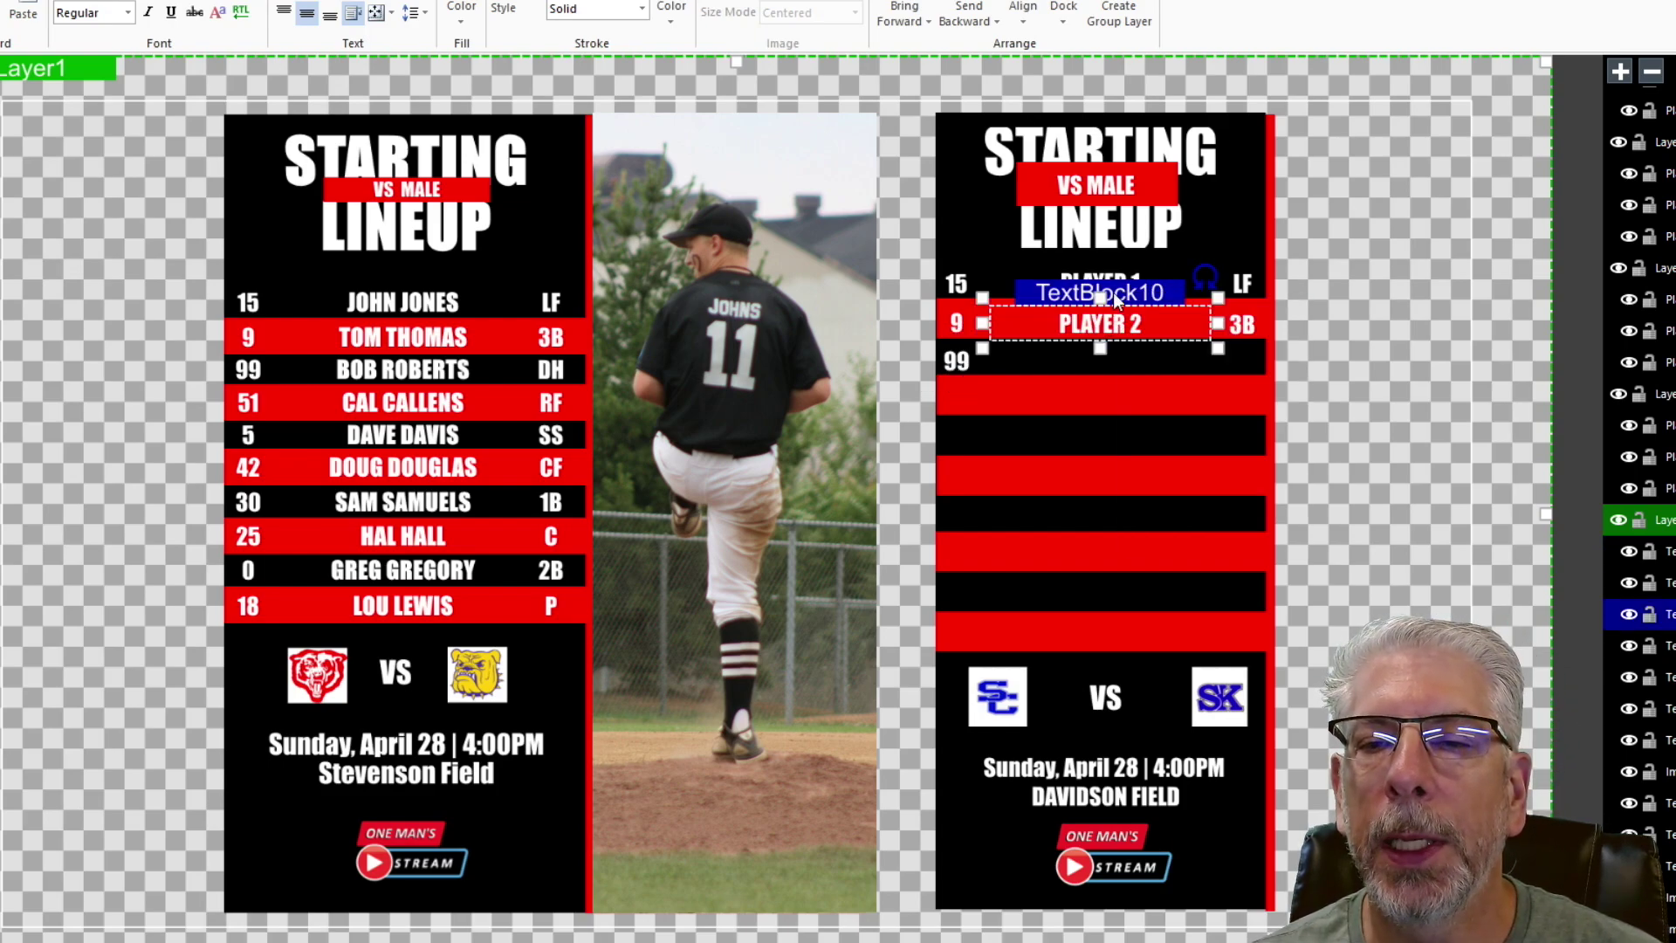
right_click(1116, 297)
left_click(1170, 347)
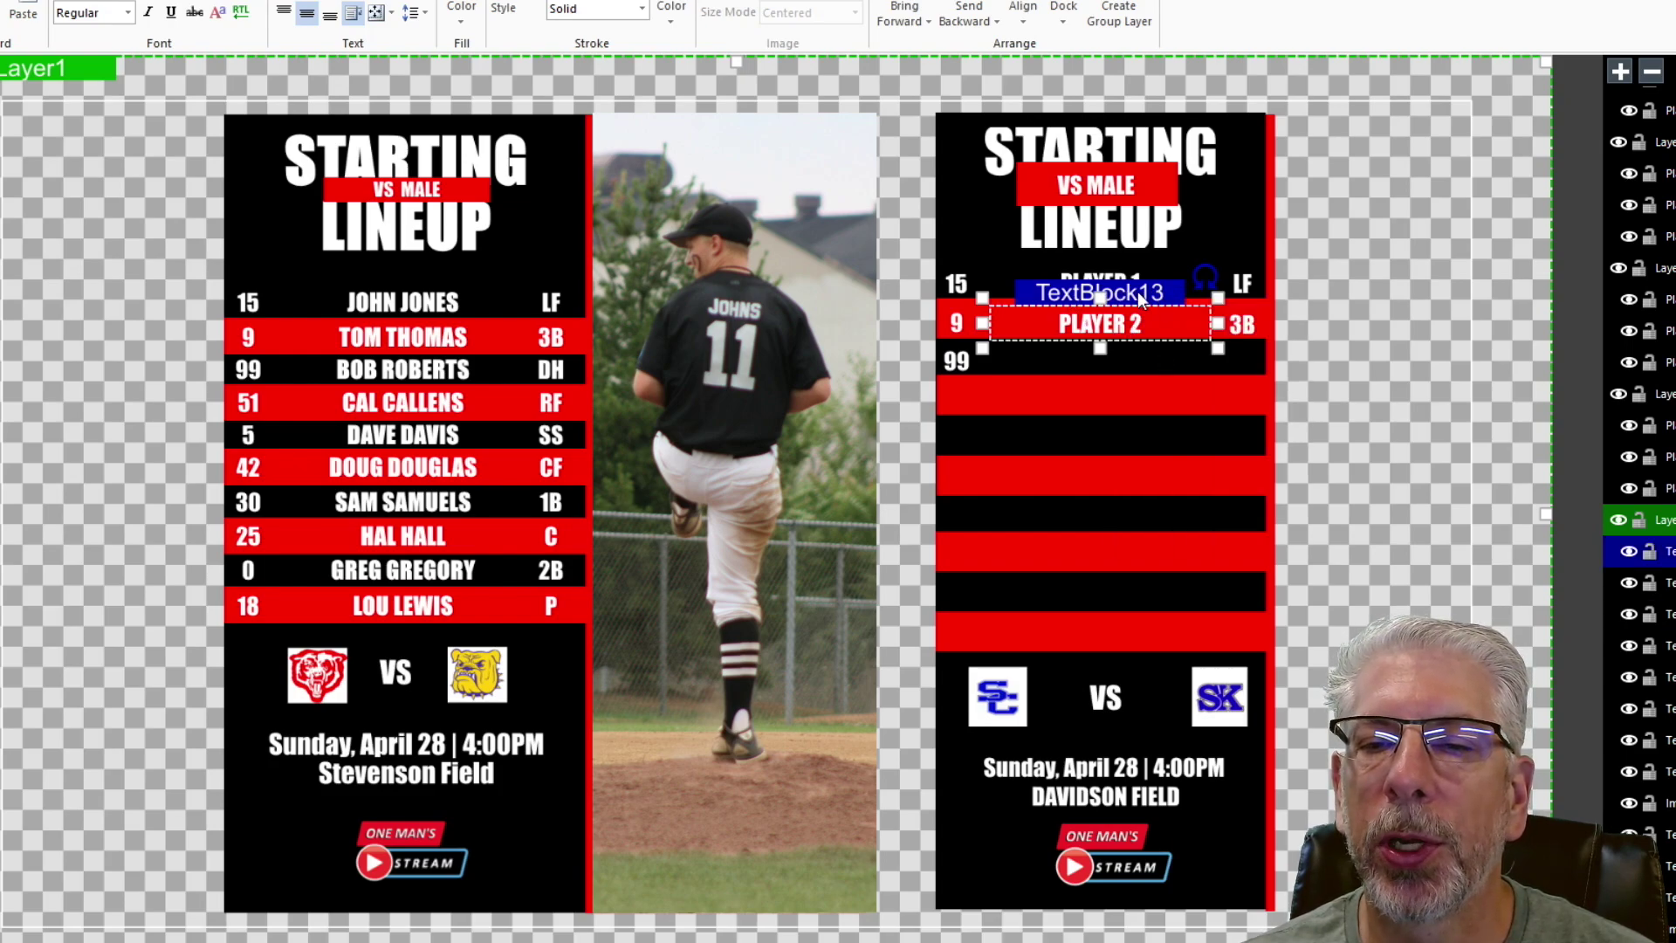
key("Down")
key("Down")
key("Down")
key("Down")
key("Down")
key("Down")
key("Down")
key("Down")
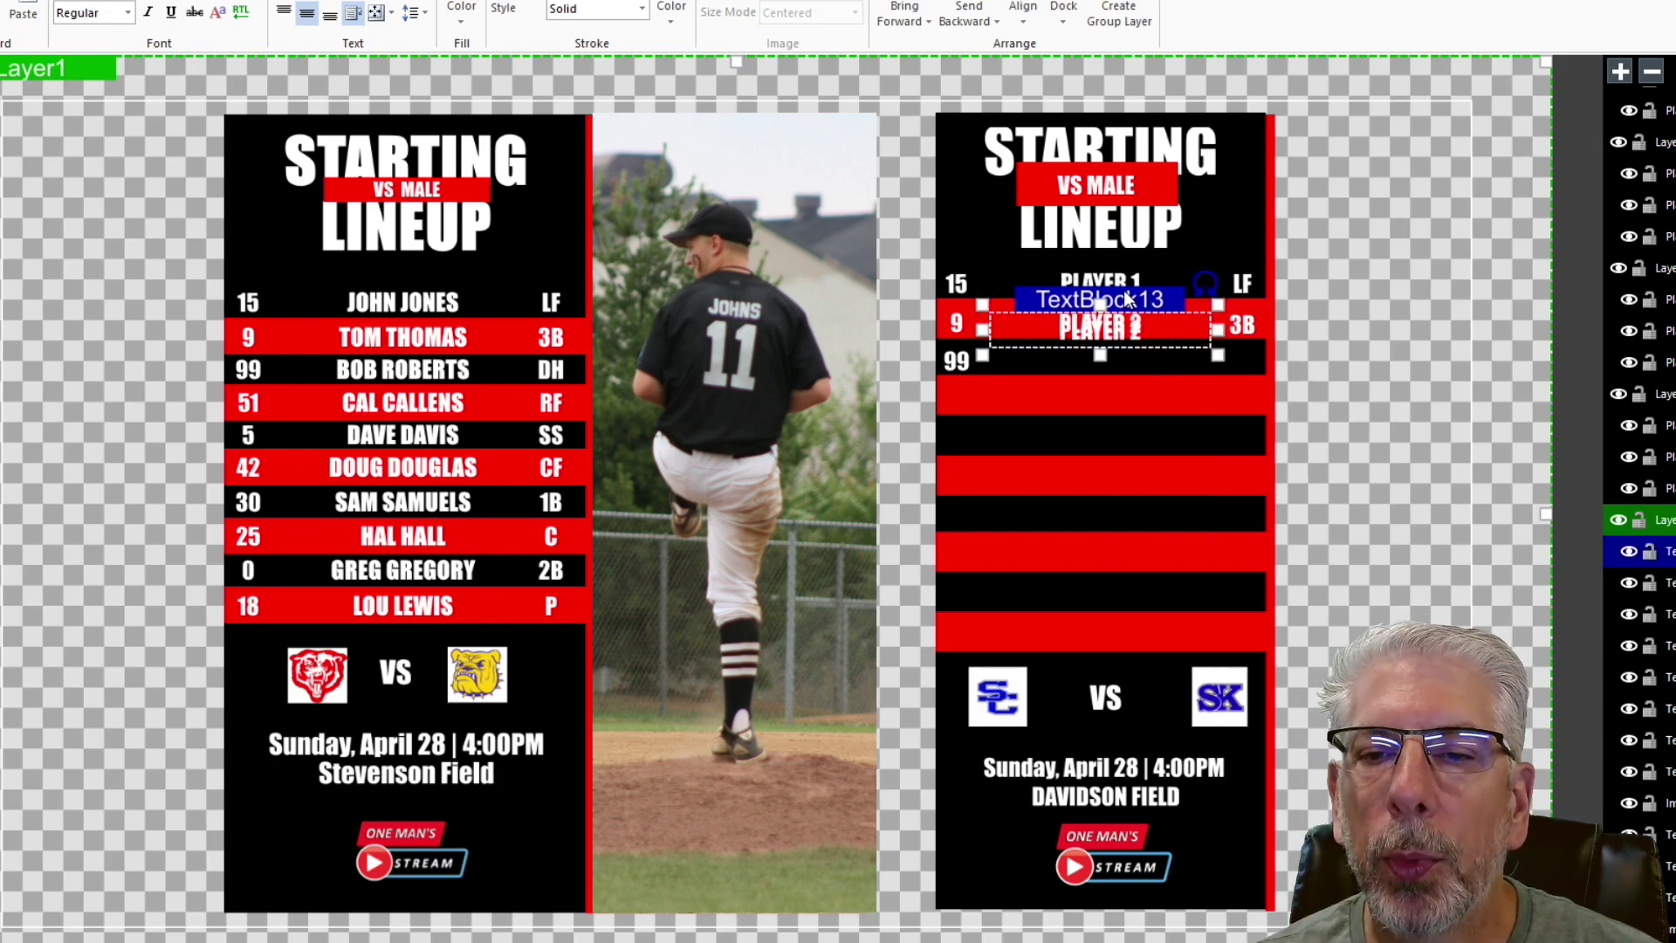
key("Down")
key("Down")
key("Down")
key("Down")
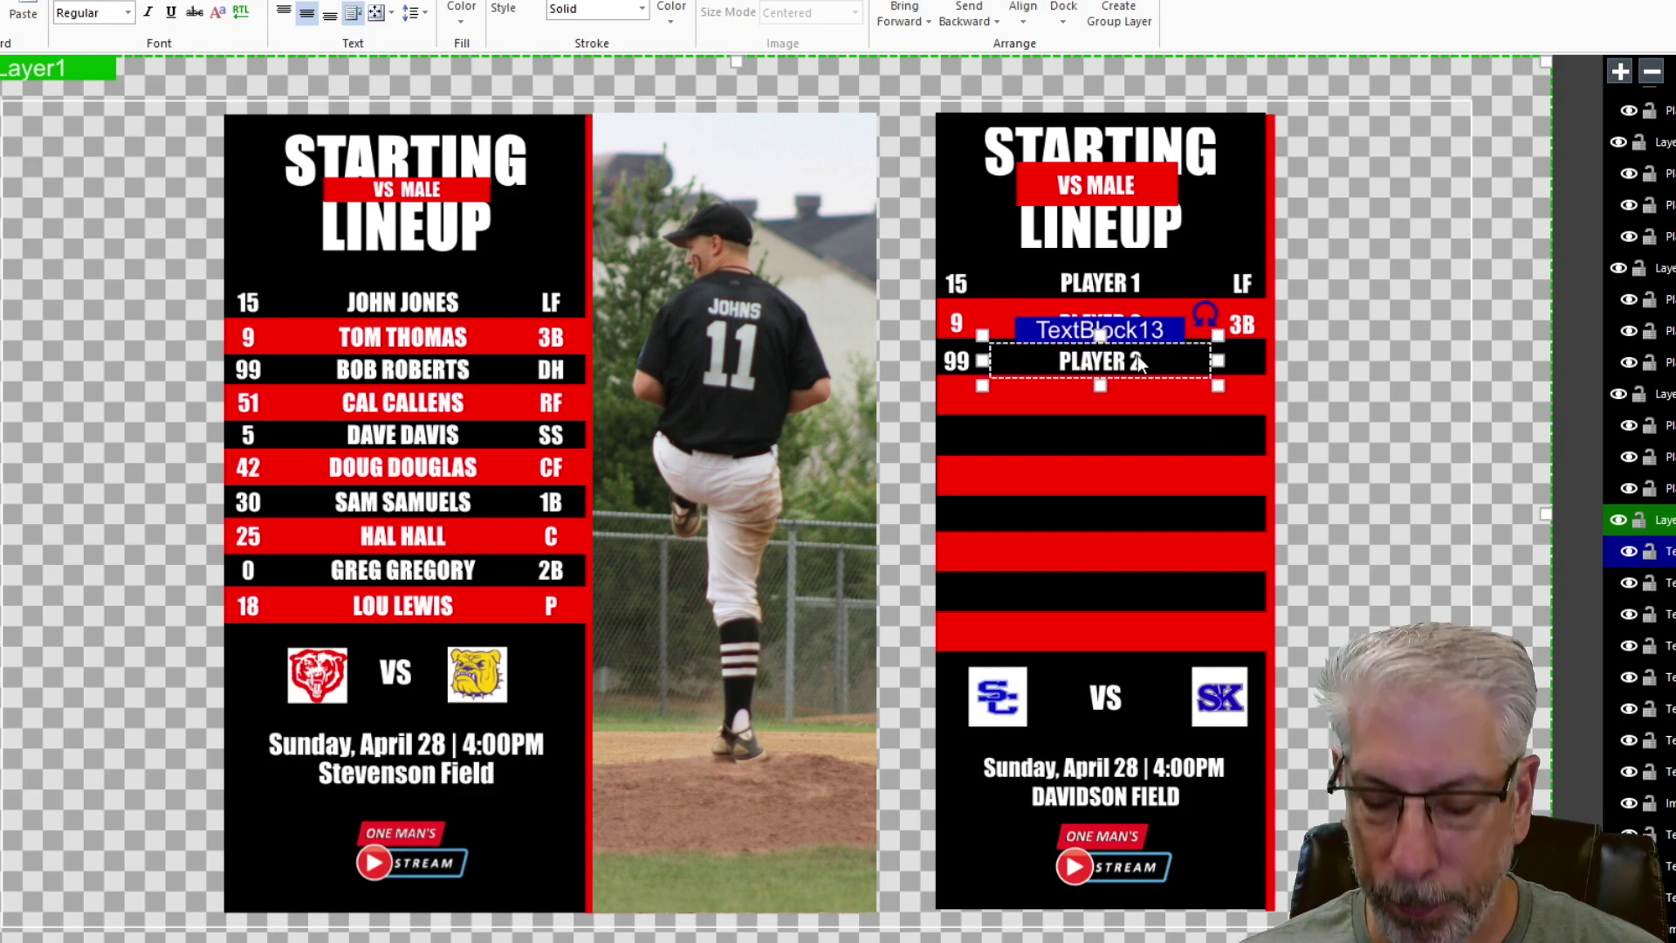
key("BackSpace")
type("3")
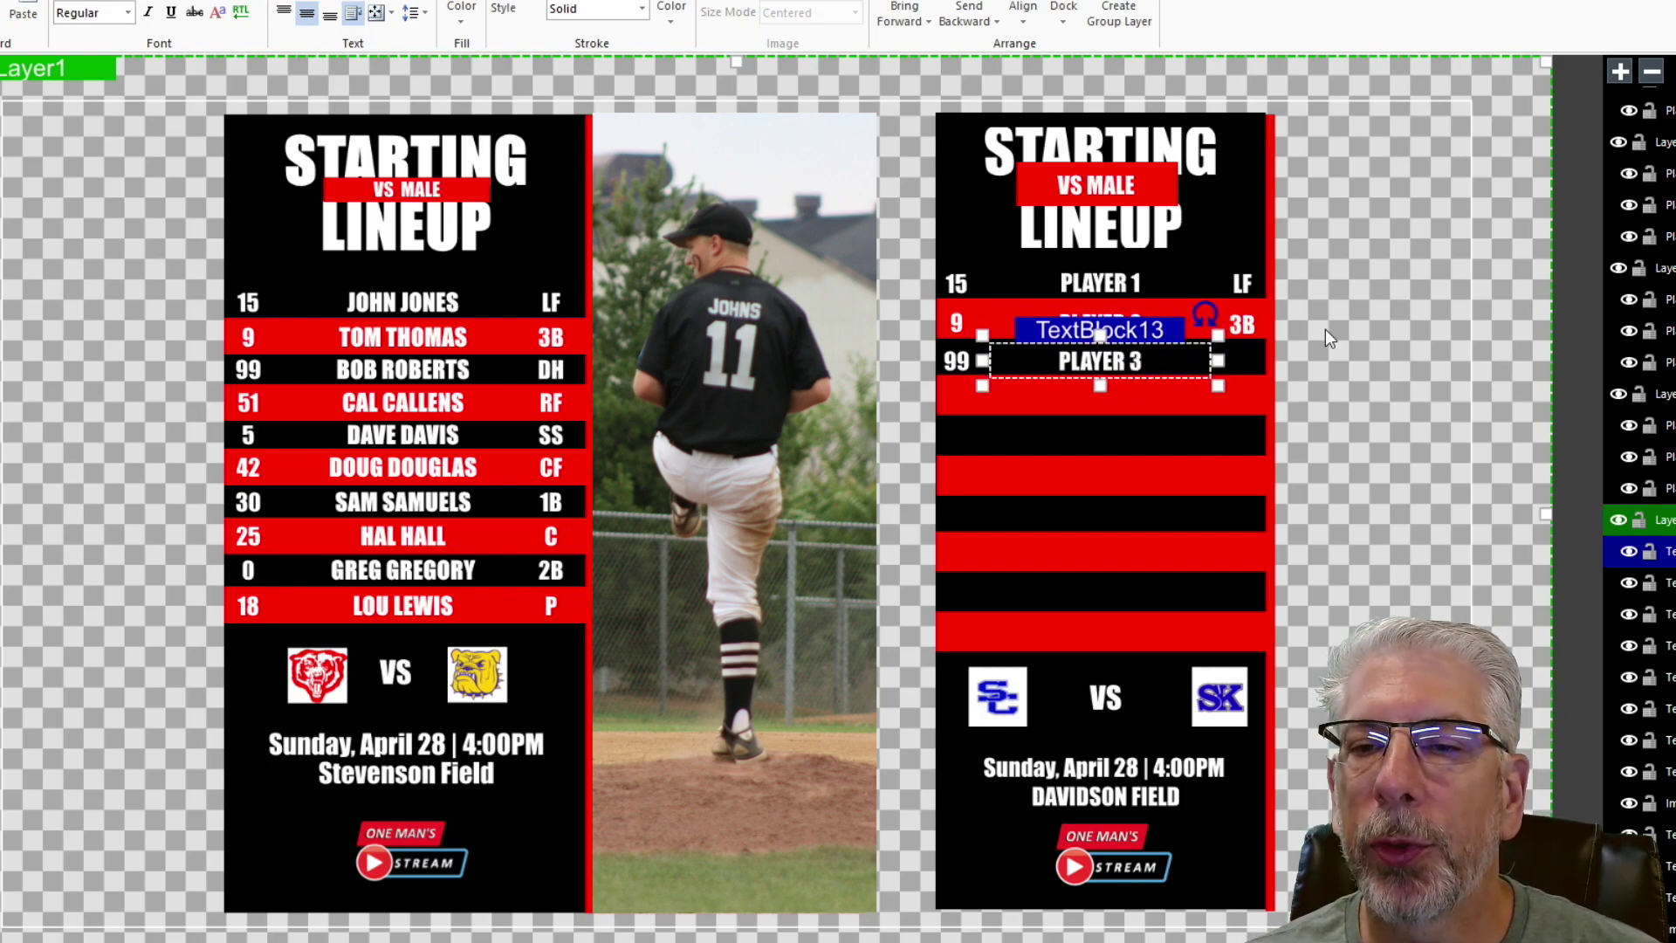
left_click(1330, 327)
- Copy the 3B position text down into the third row and change it to DH
right_click(1251, 325)
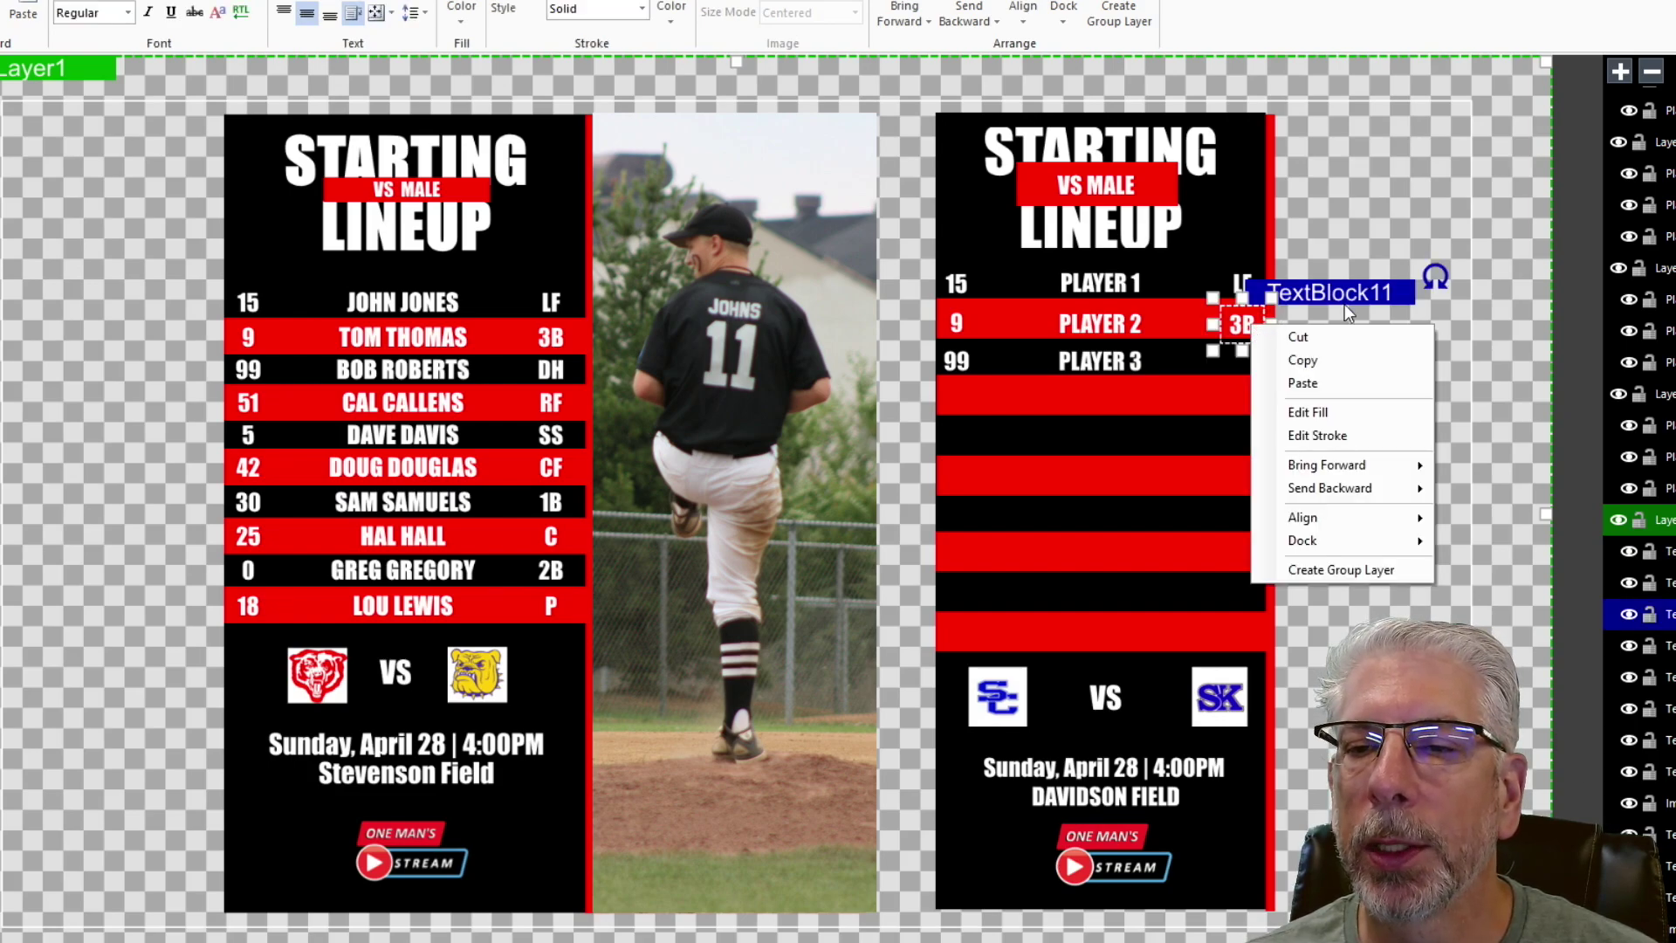
left_click(1334, 358)
key("ctrl+v")
key("Down")
key("Down")
key("Down")
key("Down")
key("Down")
key("Down")
key("Down")
key("Down")
key("Down")
key("Down")
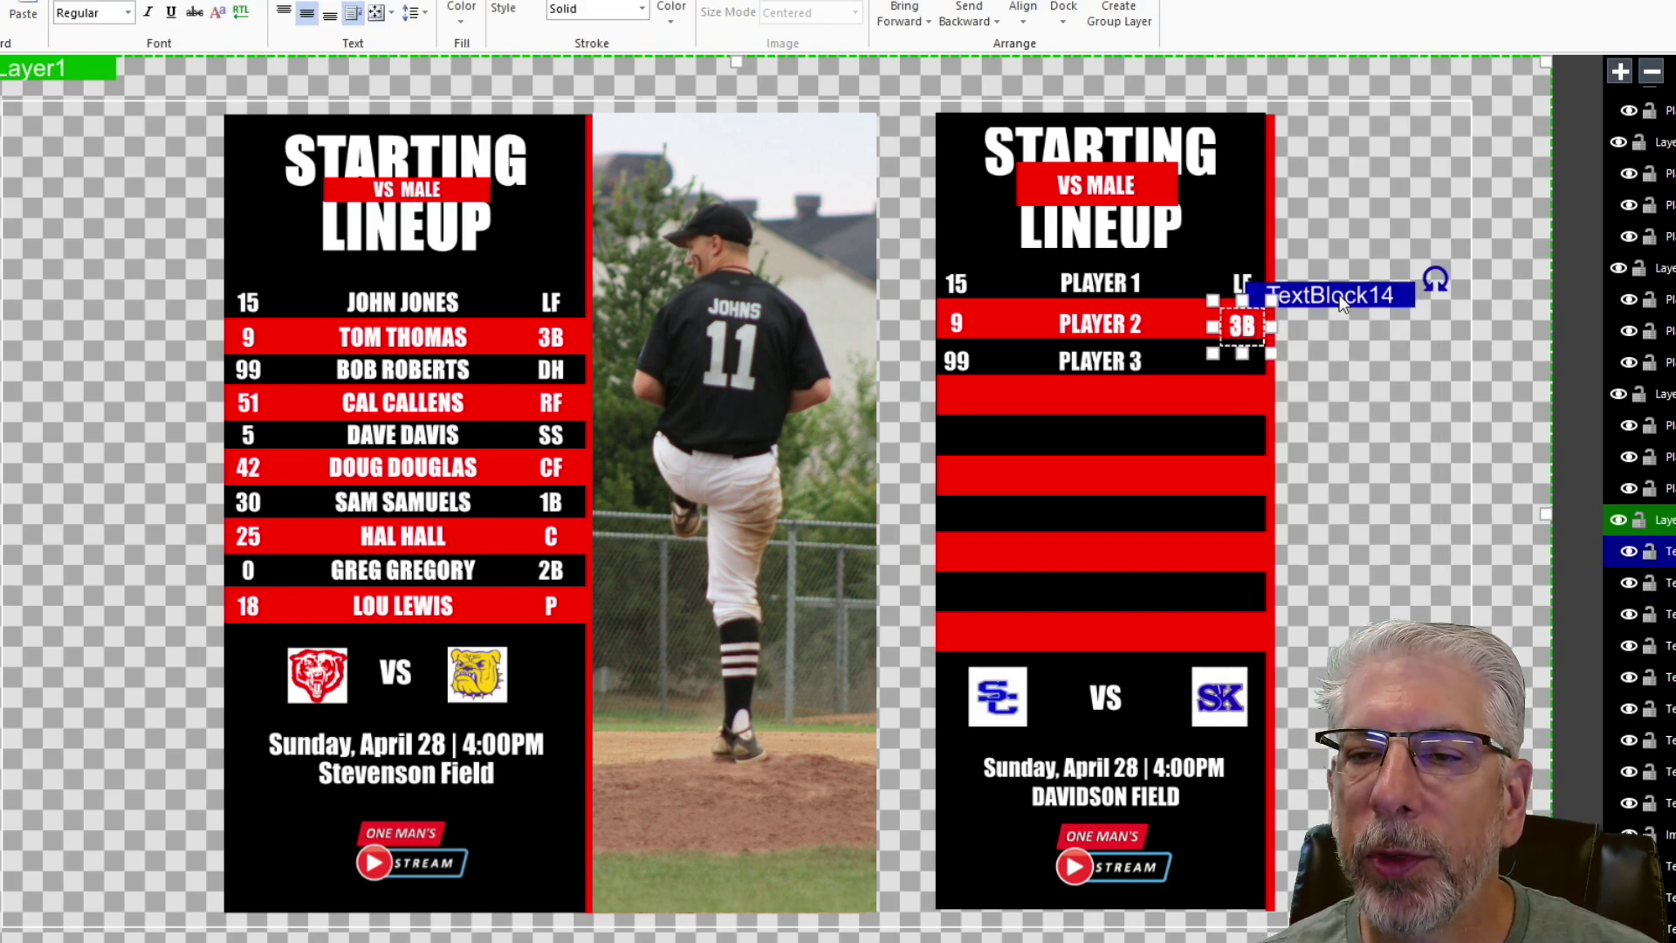
key("Down")
key("Down")
key("Down")
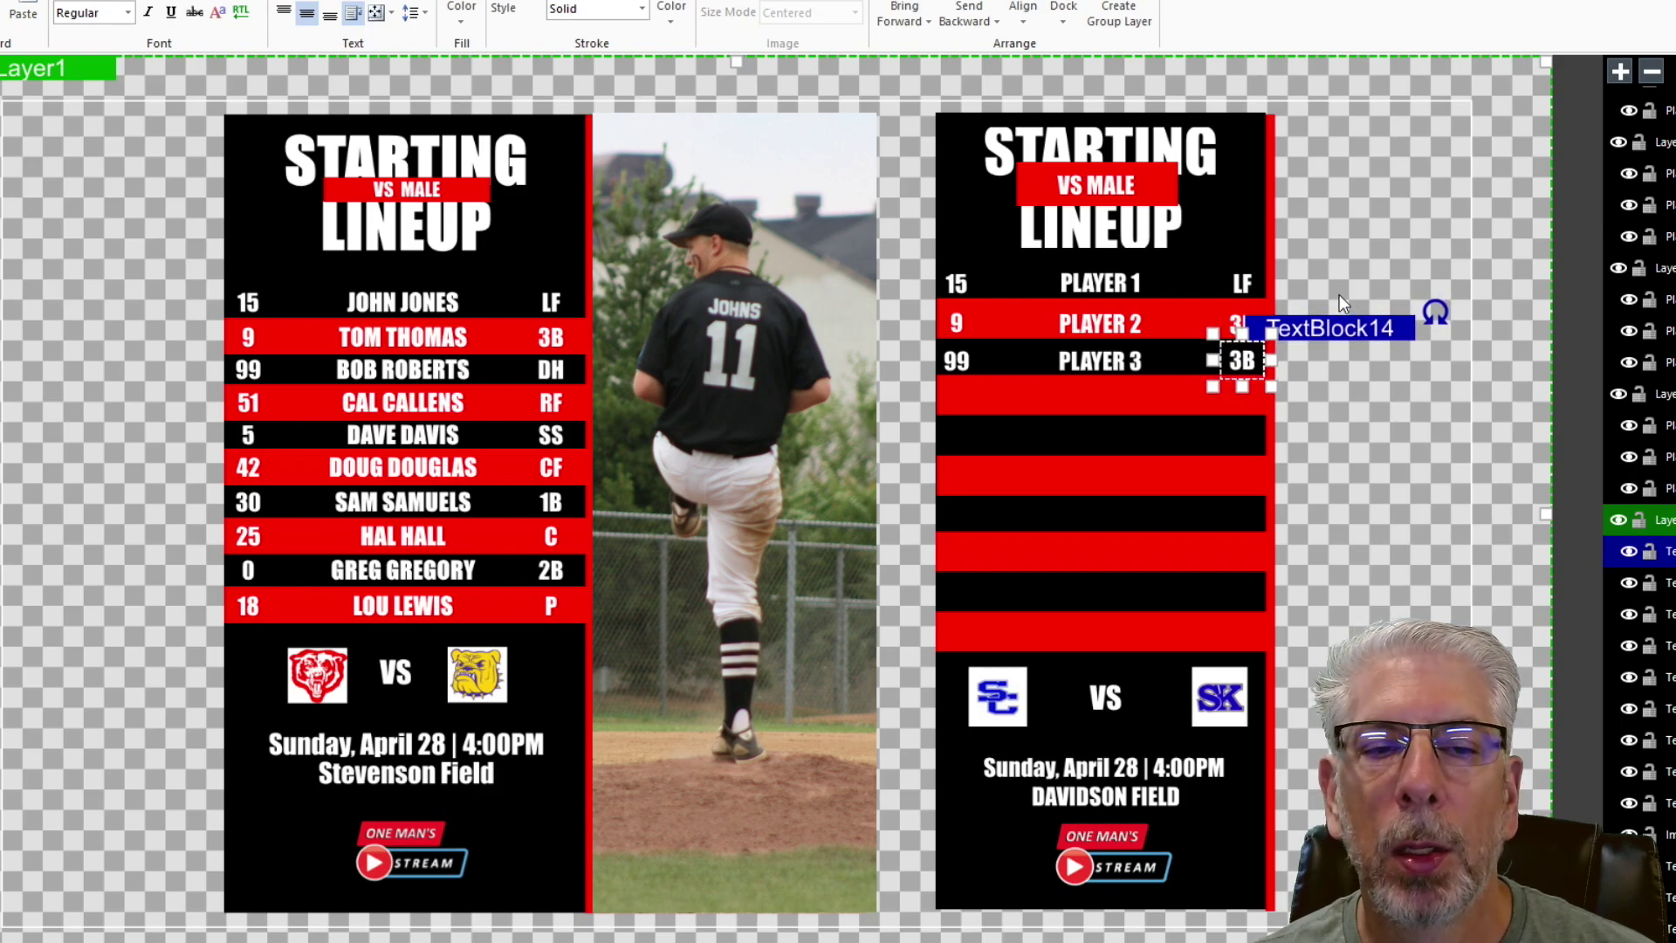
key("Down")
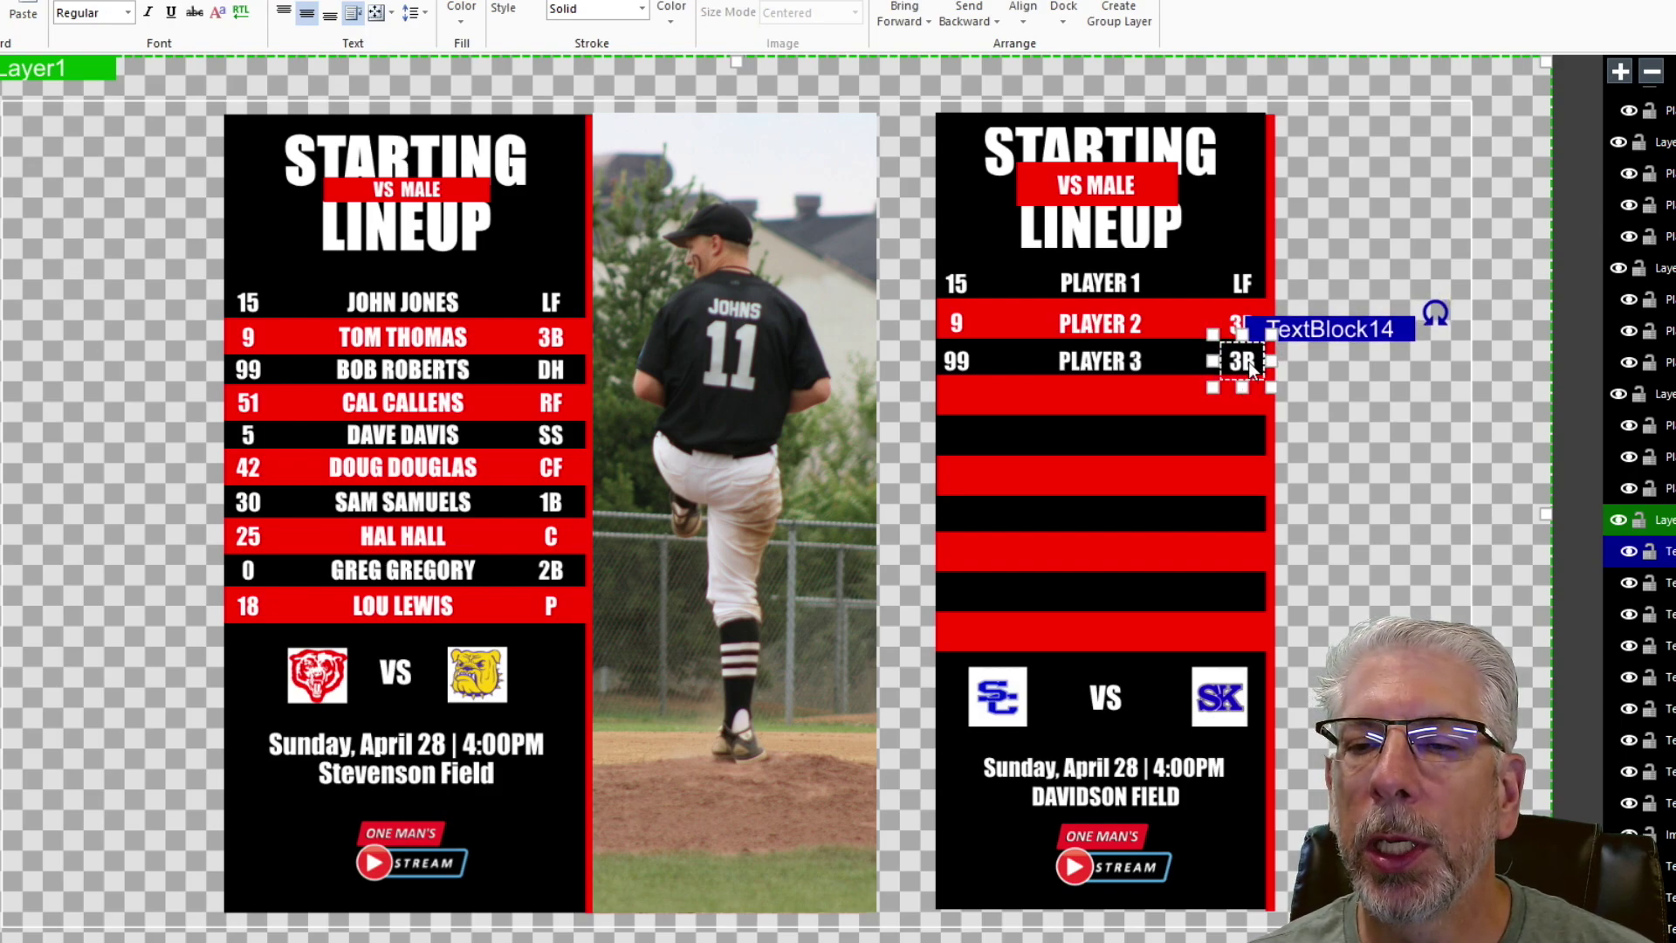
double_click(1253, 369)
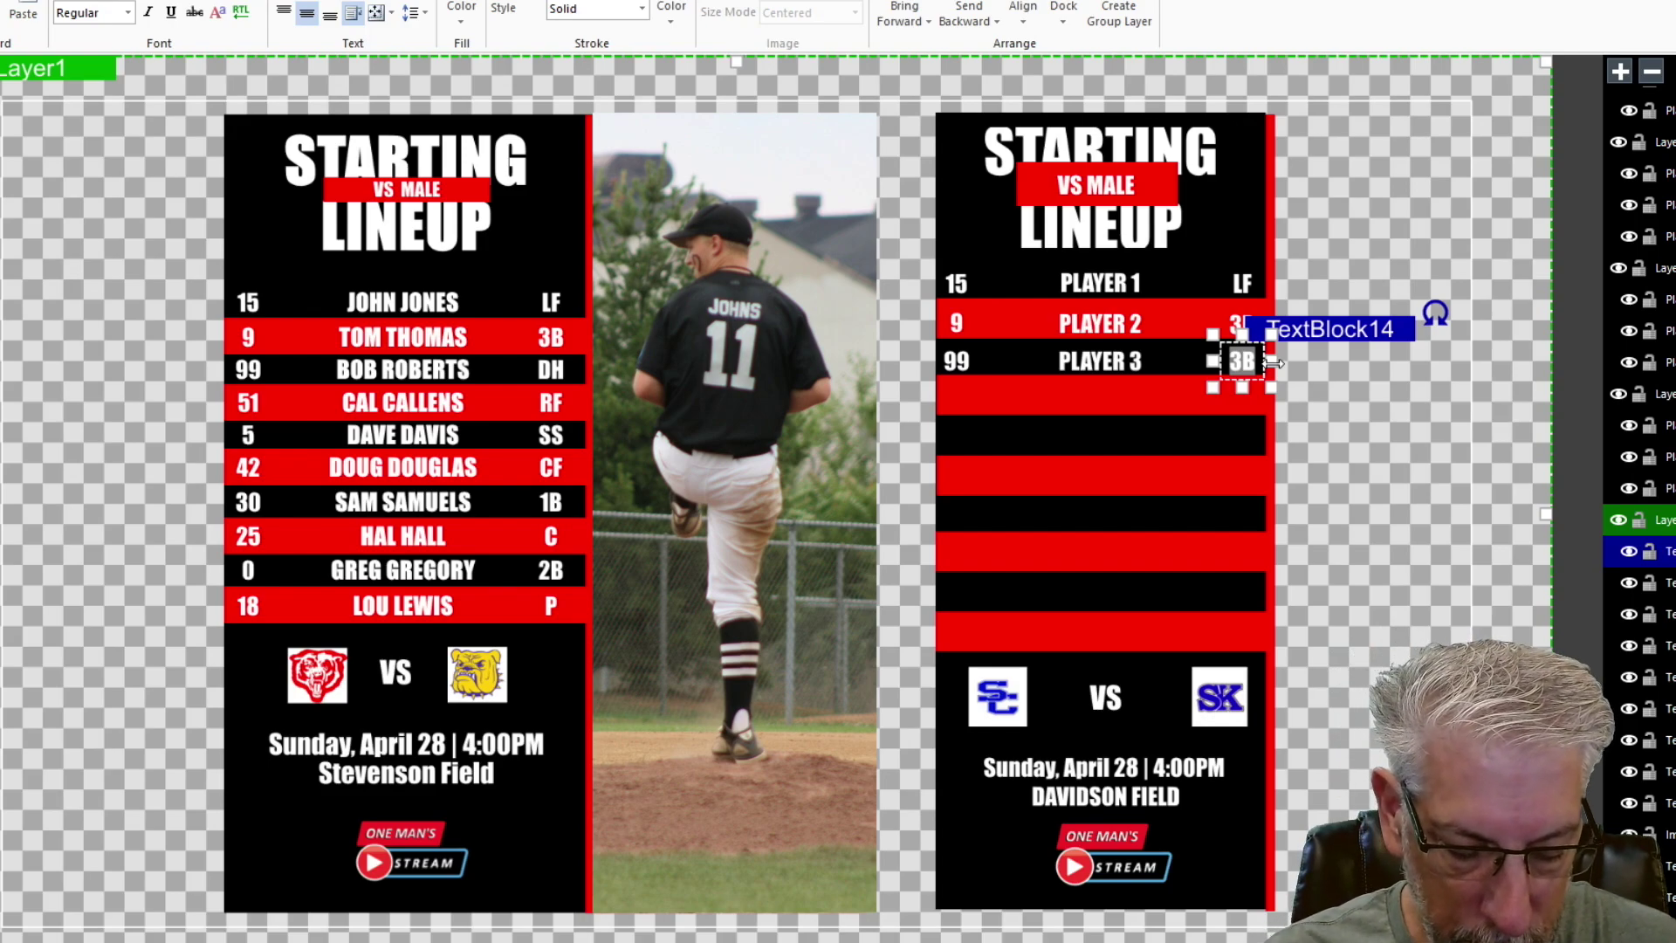
type("DH")
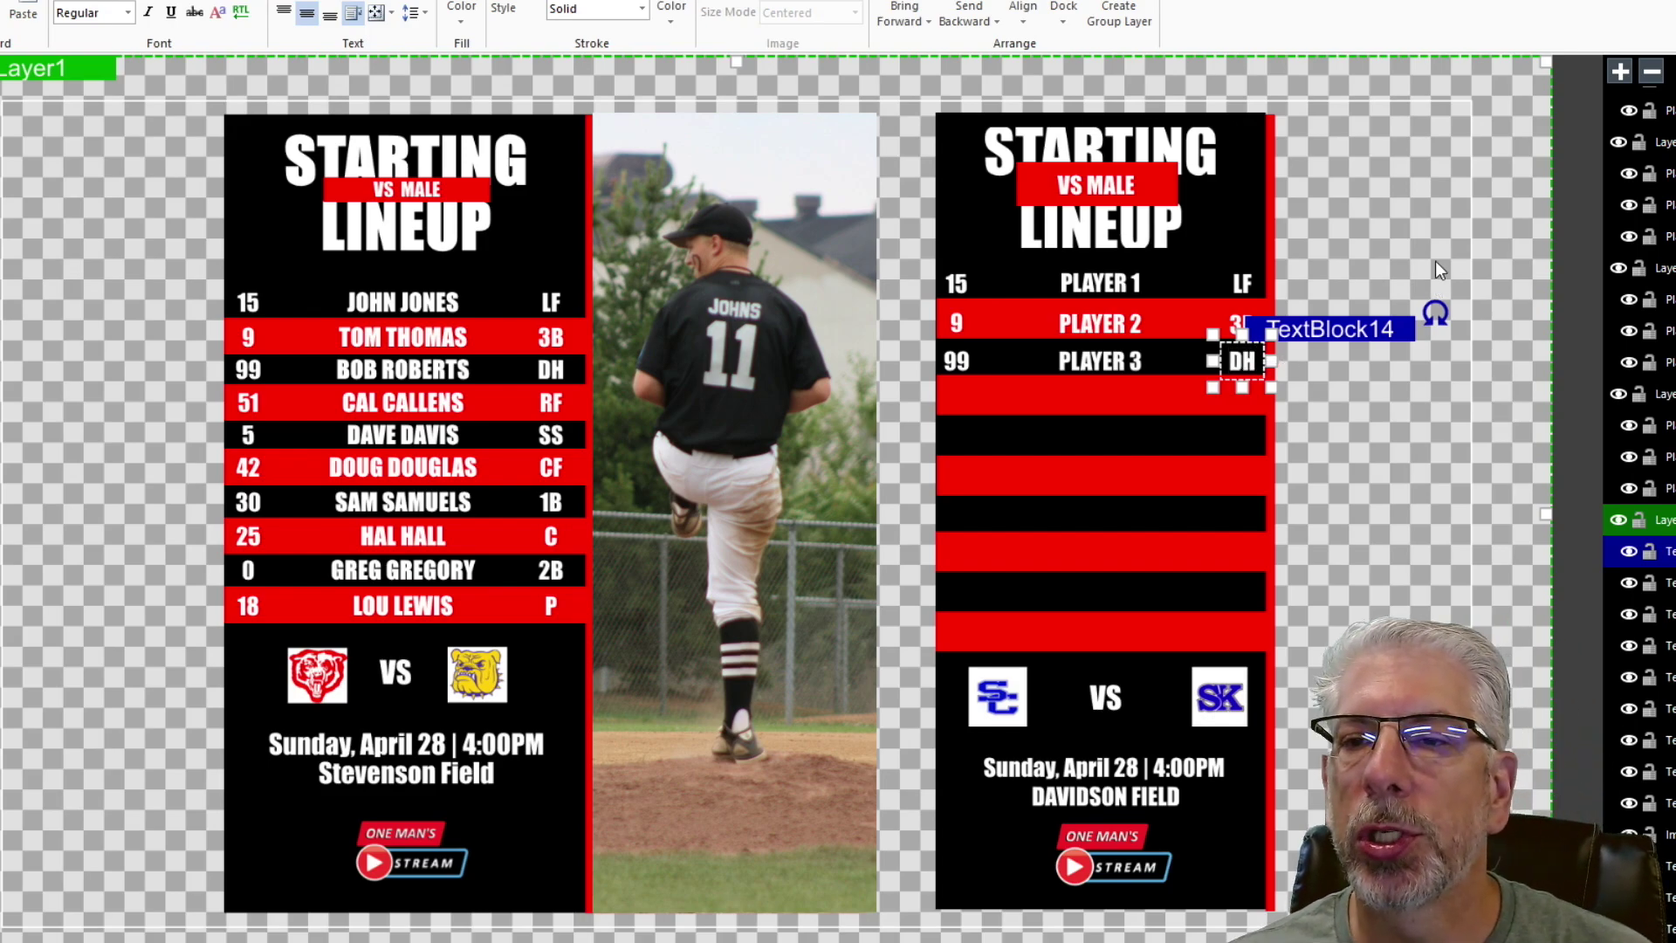
left_click(1350, 202)
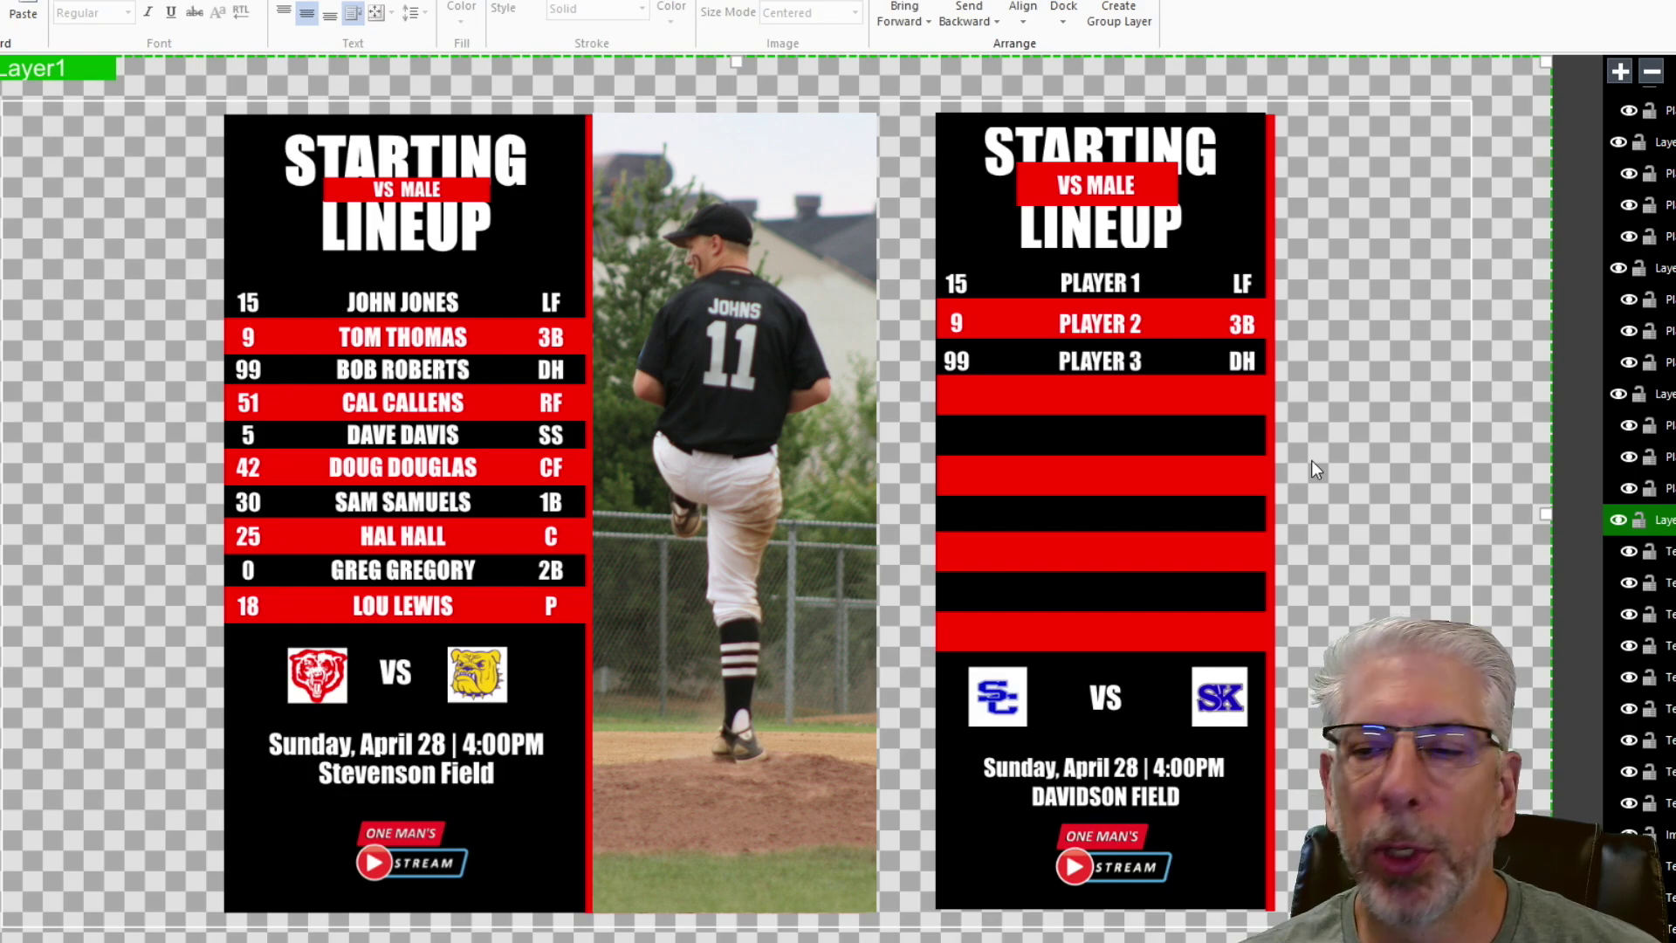
scroll(1639, 453, "down", 10)
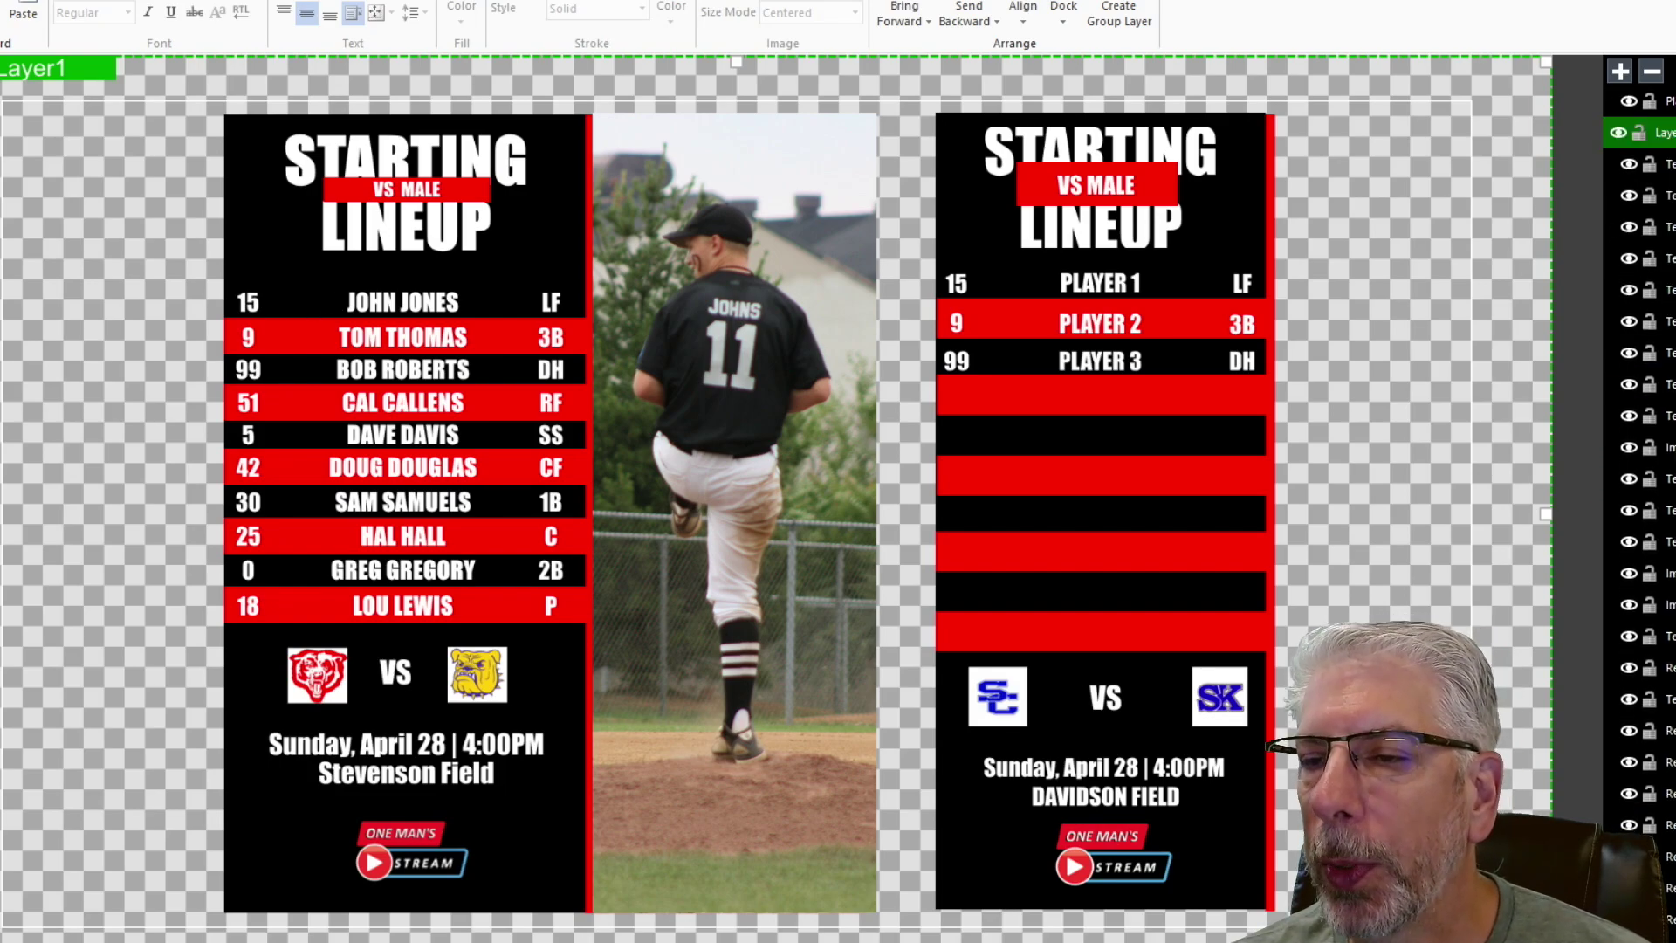
scroll(1641, 524, "down", 5)
left_click(1666, 656)
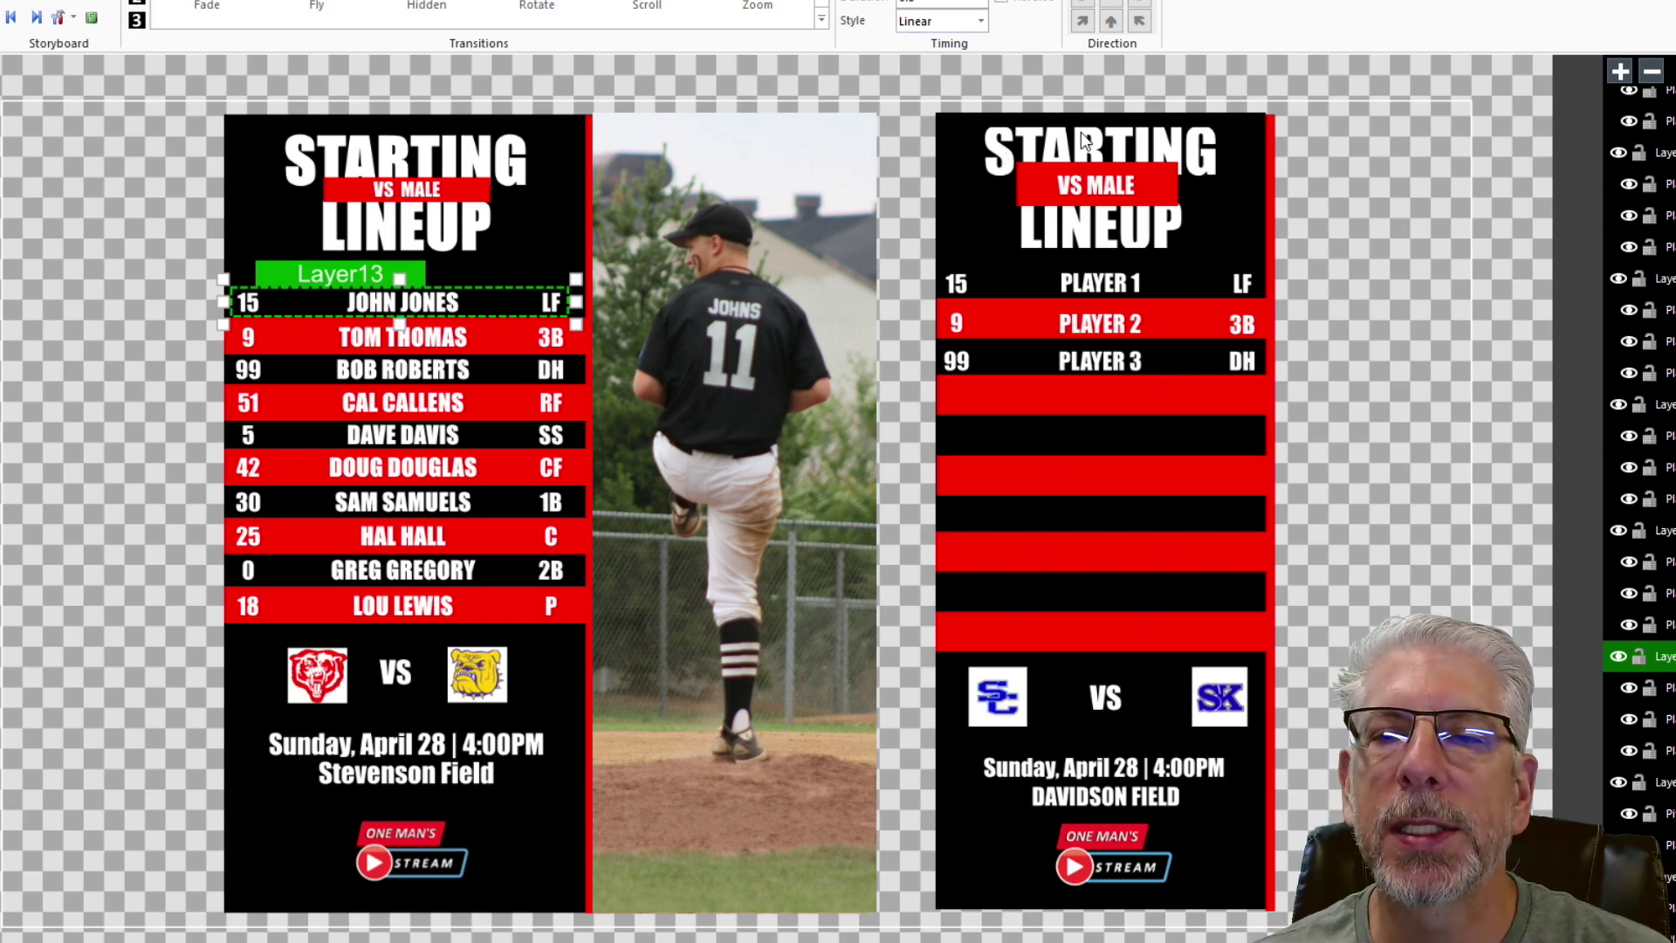
scroll(1639, 507, "down", 3)
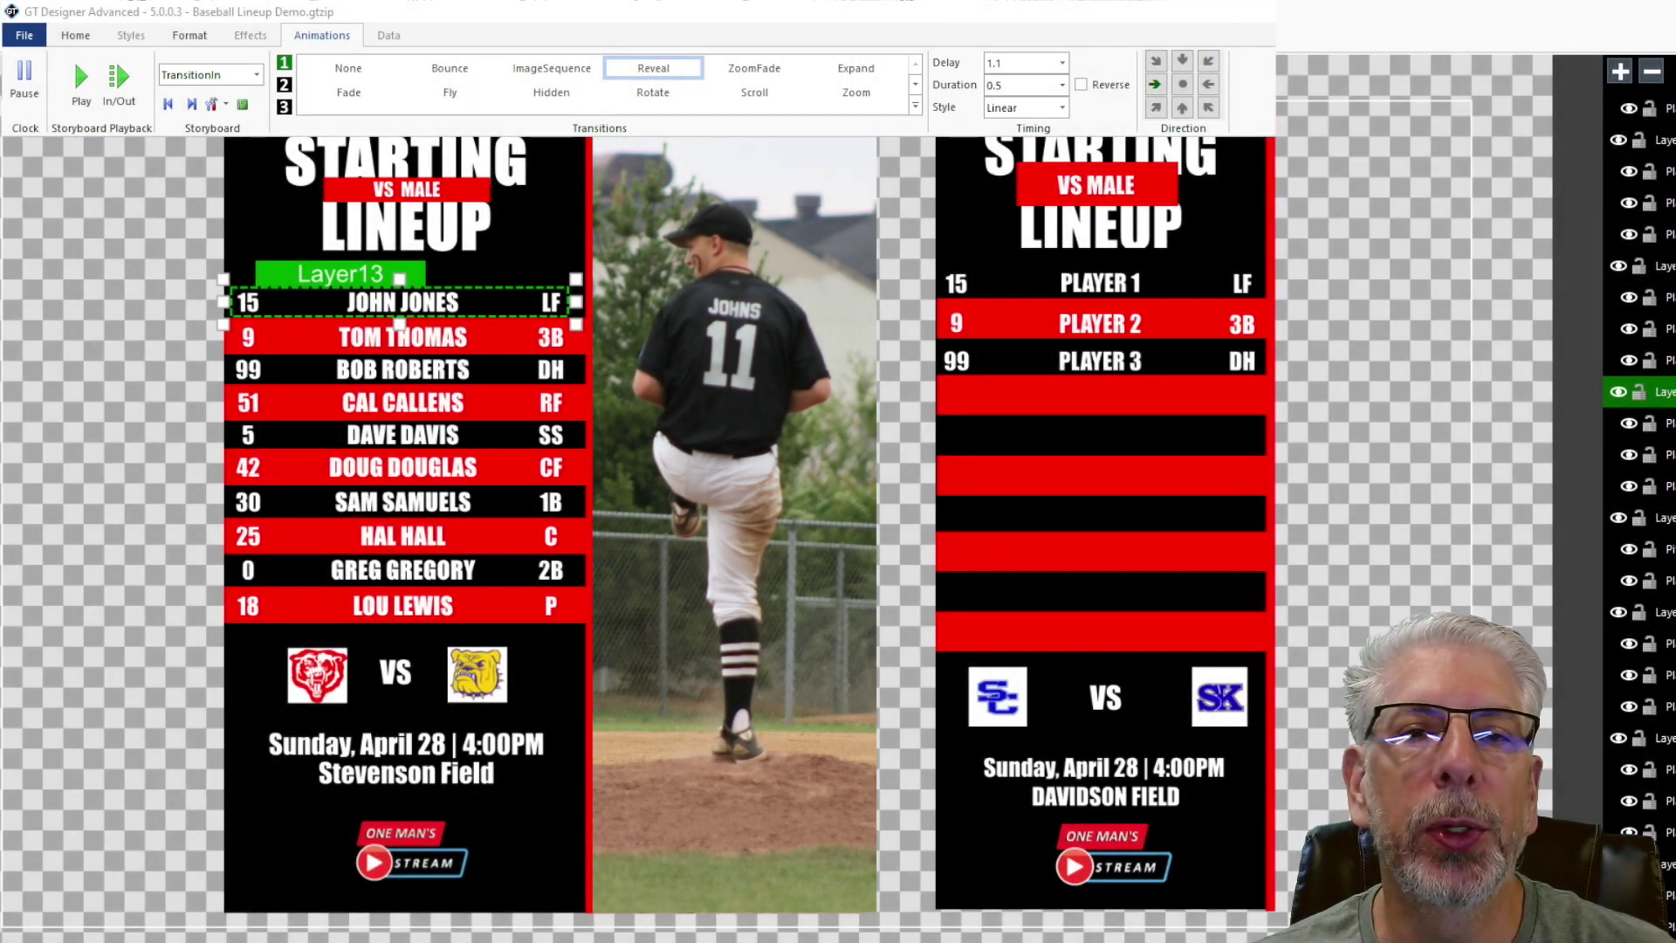
left_click(402, 337)
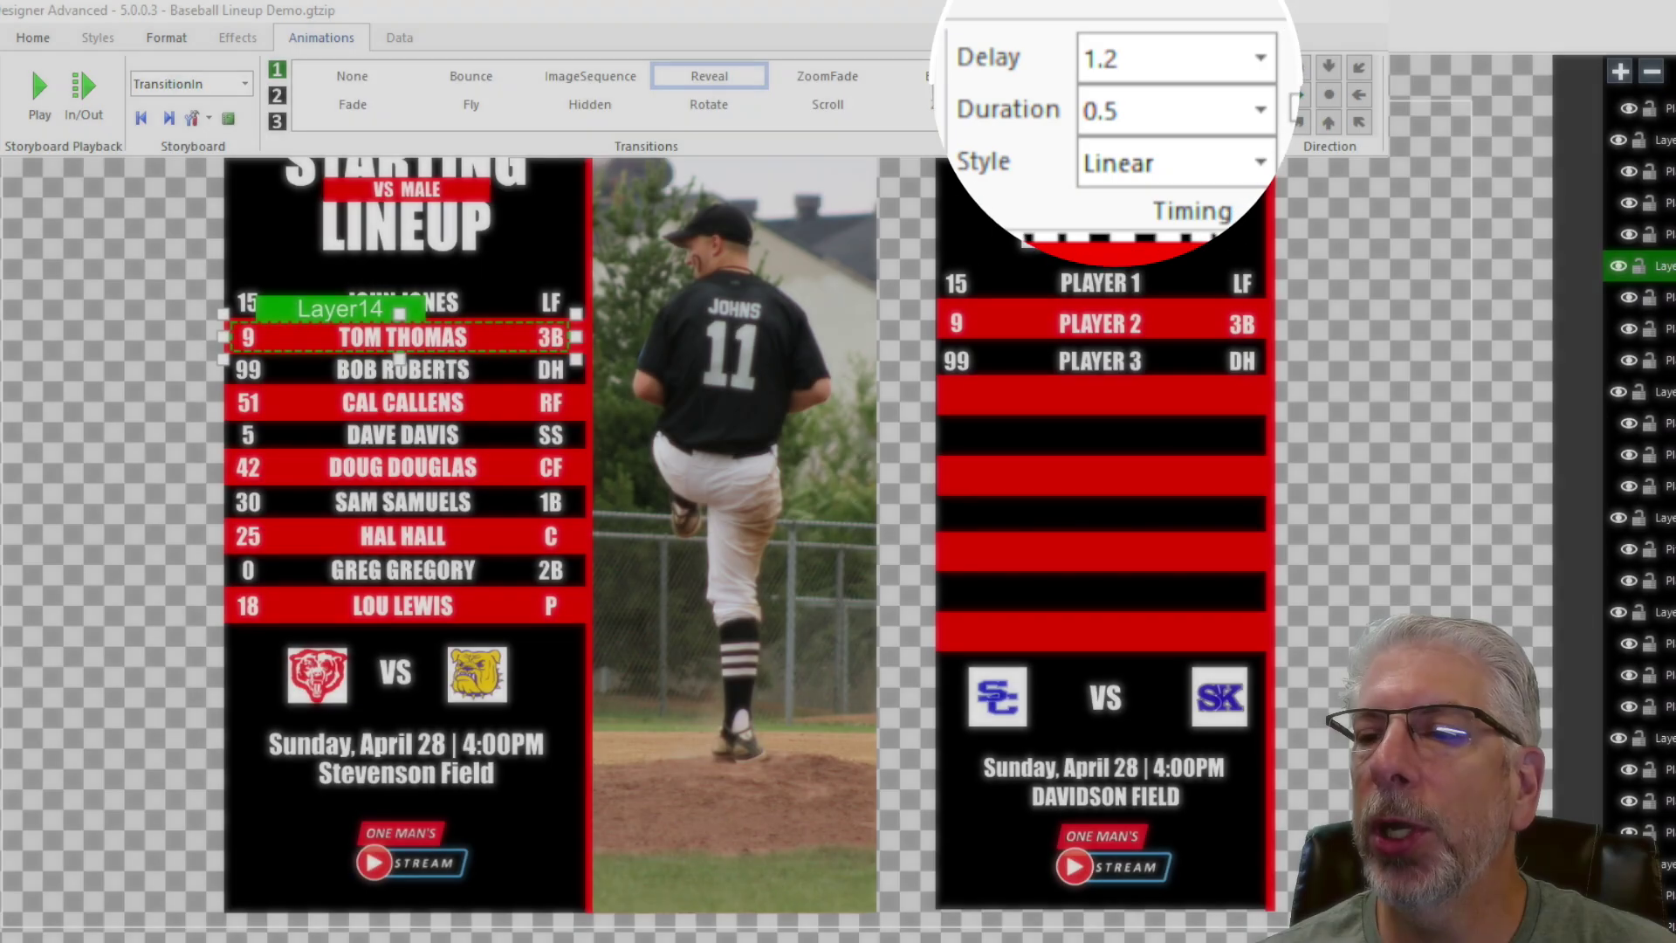
left_click(401, 369)
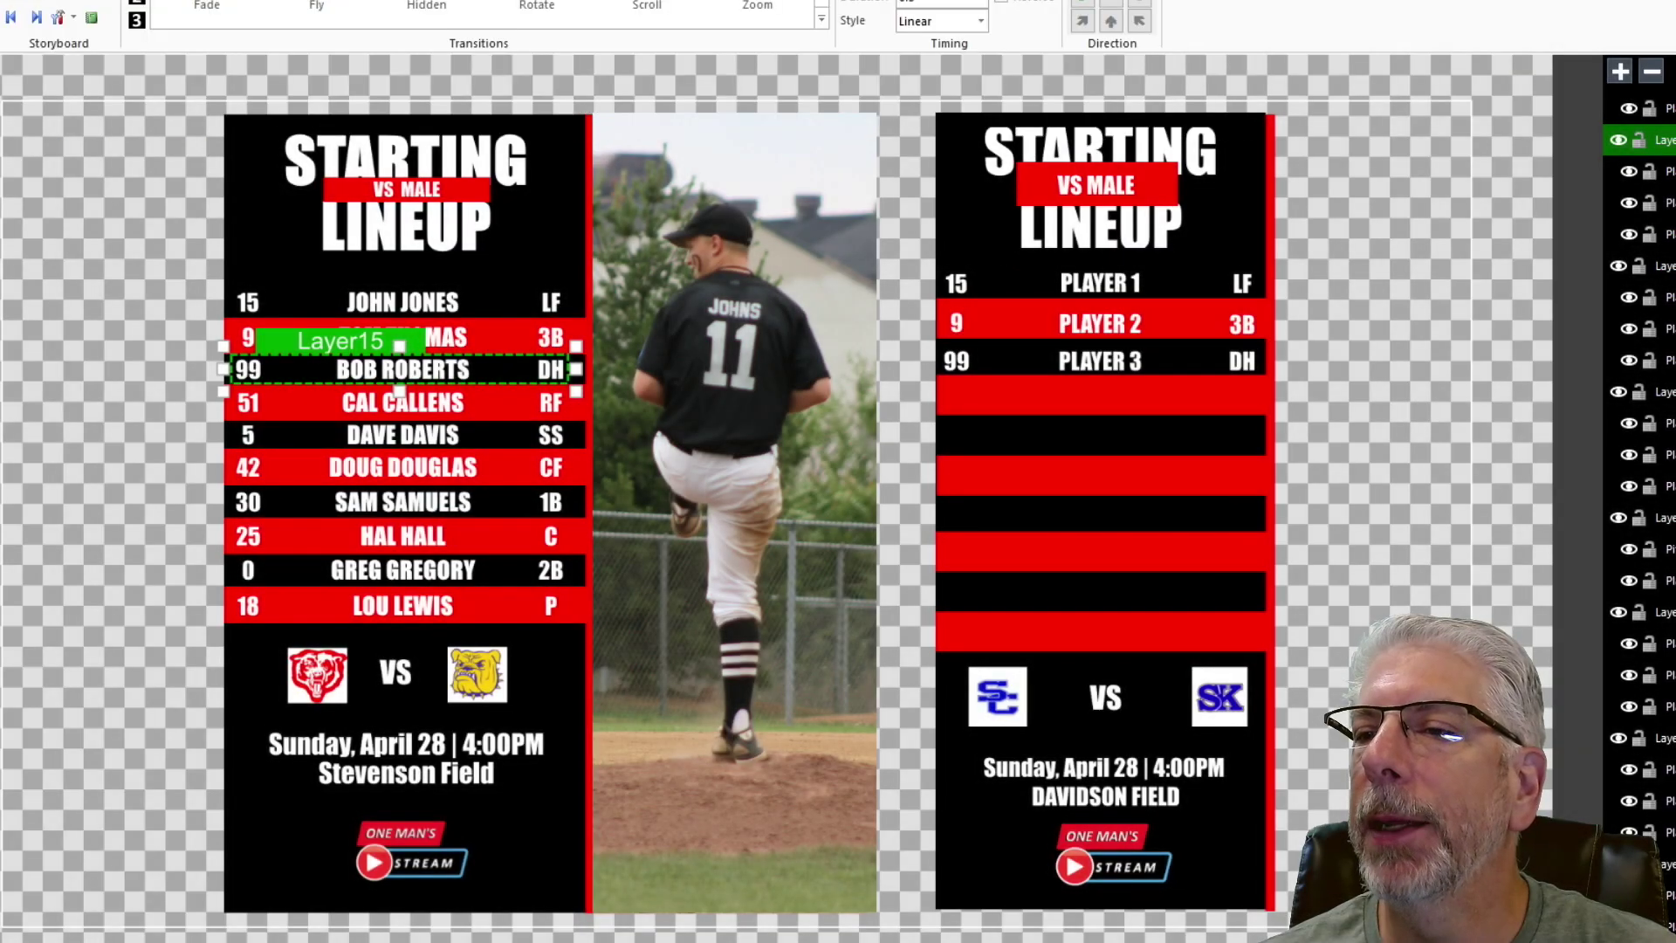
left_click(1642, 663)
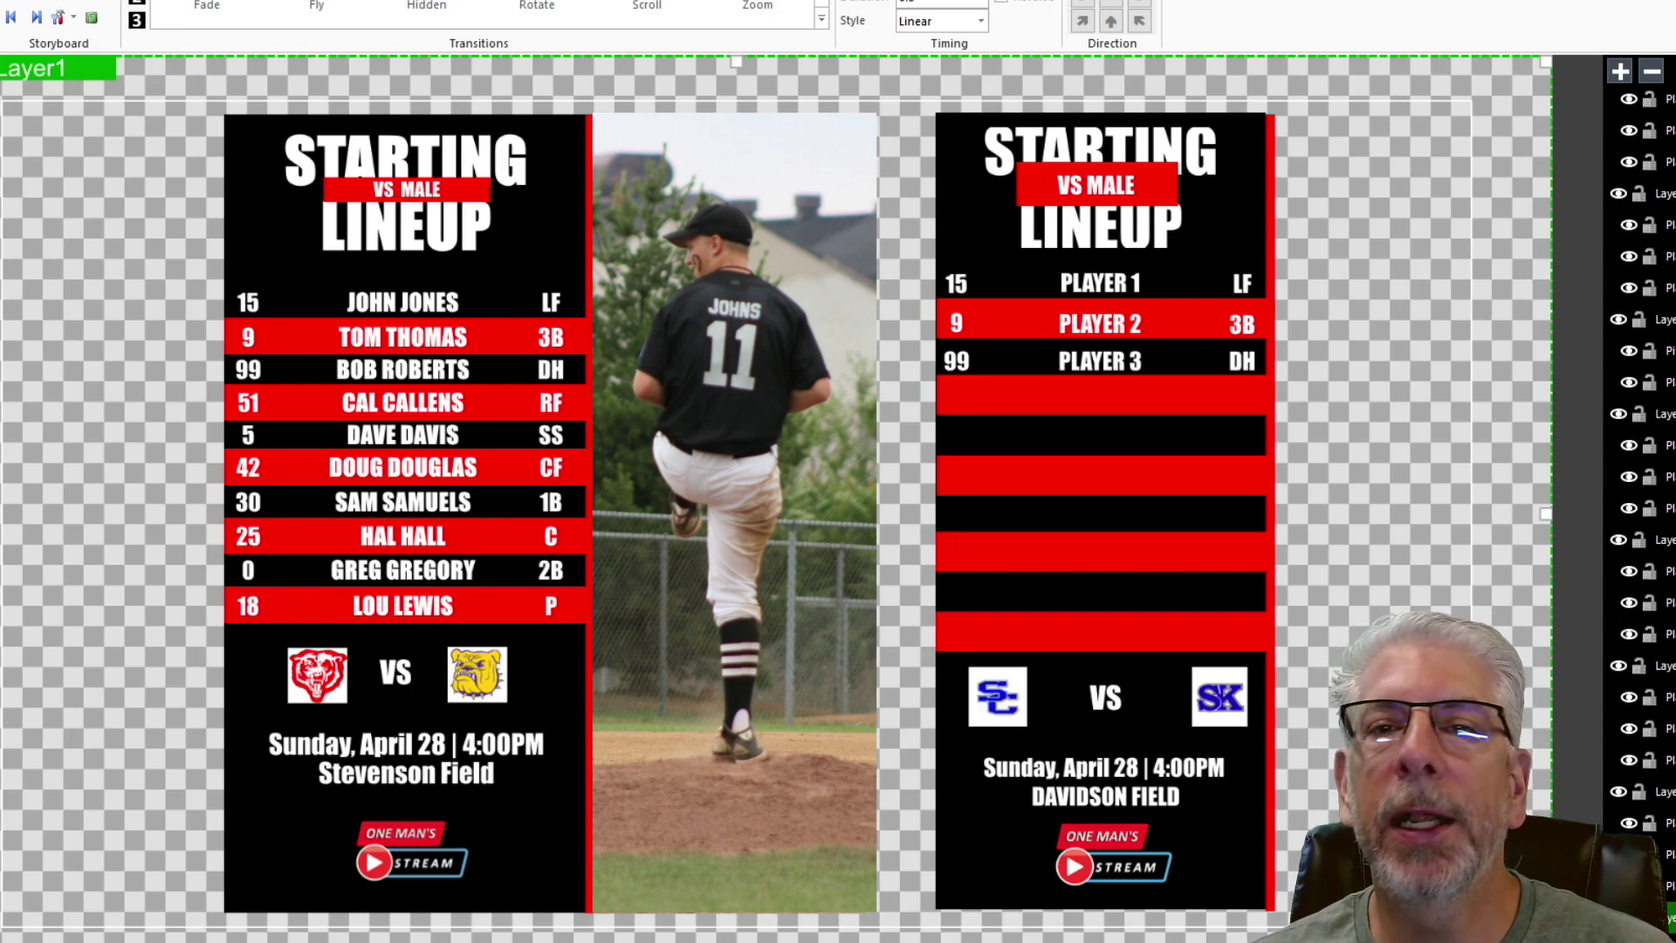
left_click(1072, 450)
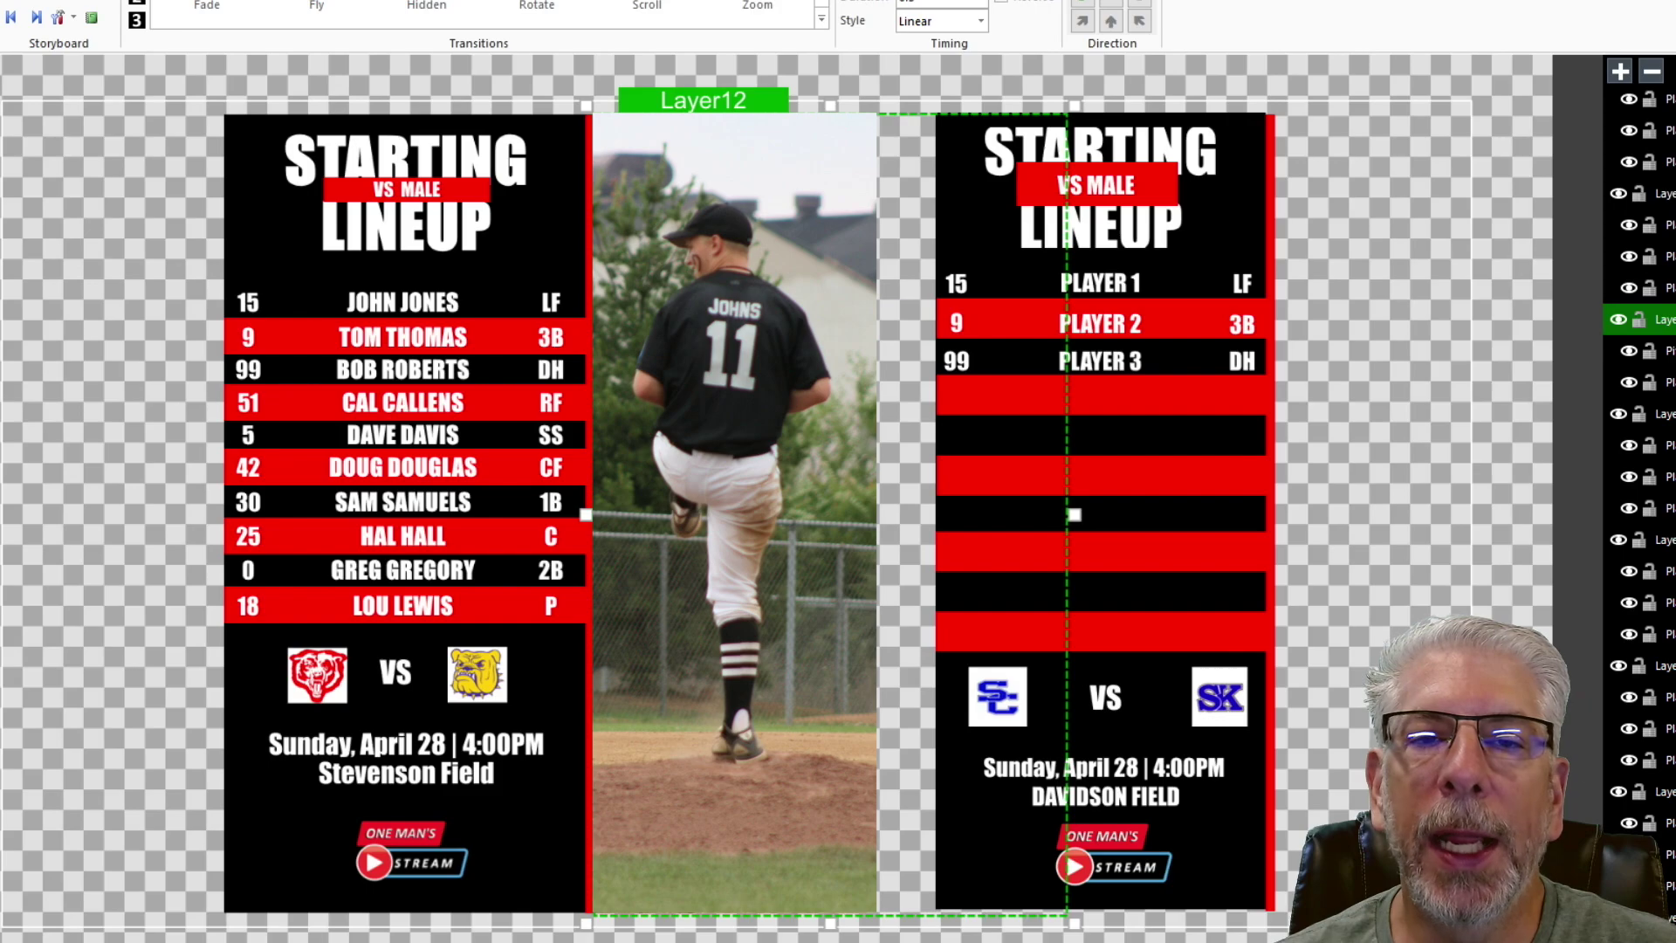
left_click(114, 524)
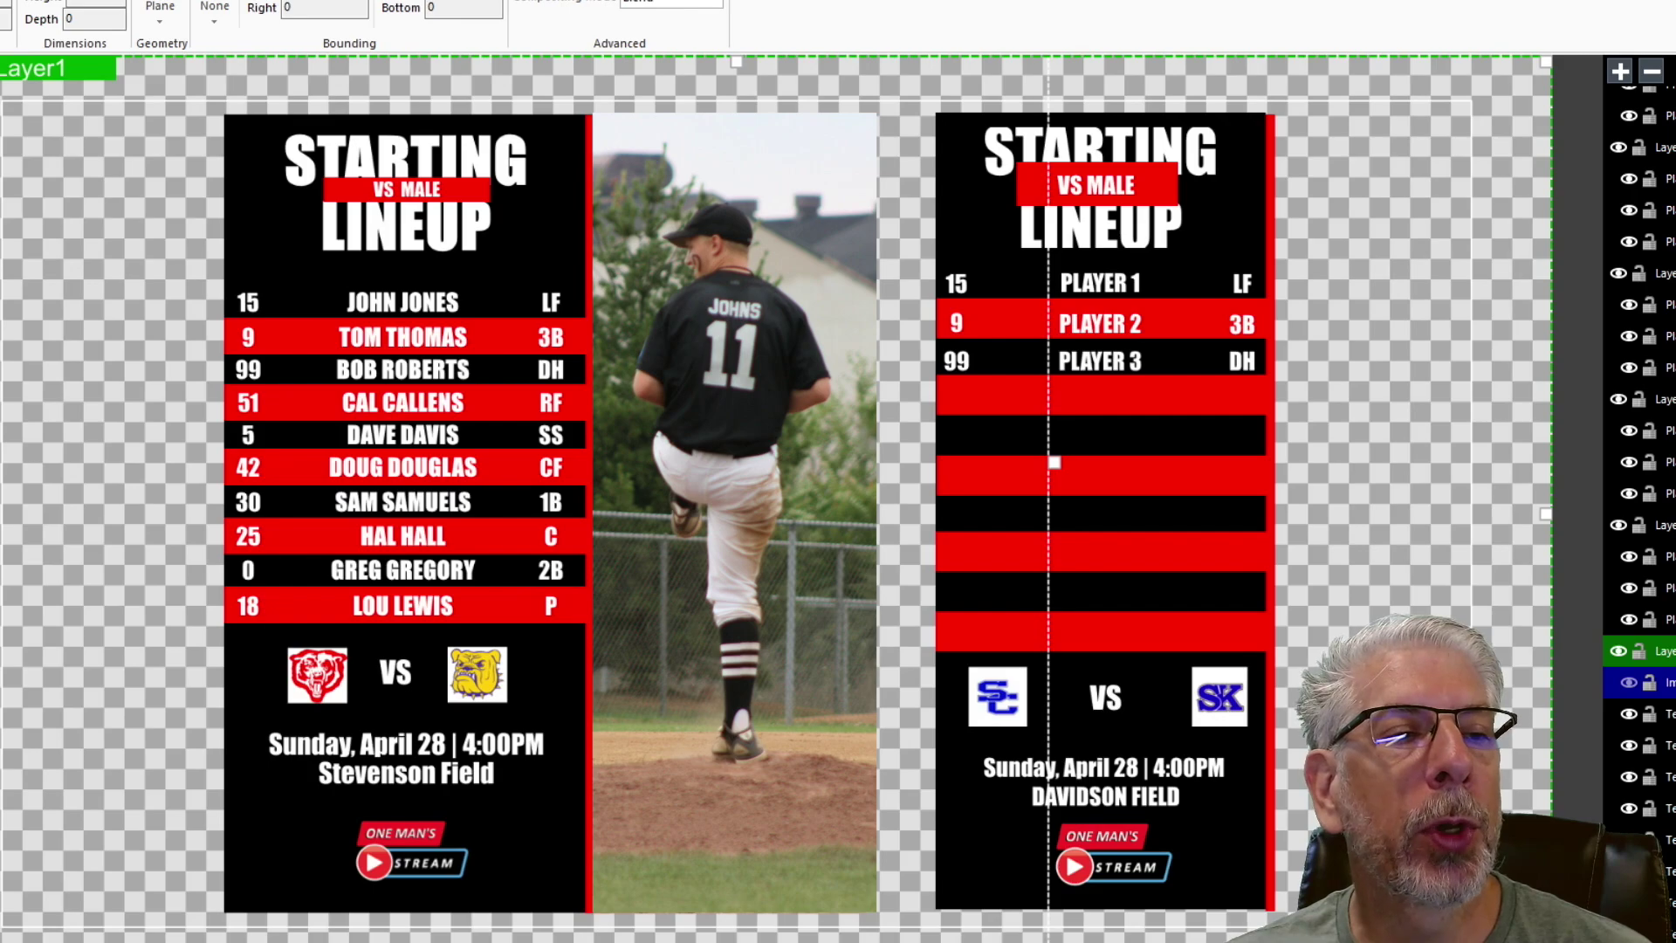
- Draw a tall rectangle along the new card's right side, nudged left against the card
left_click(1278, 113)
mouse_move(1310, 112)
left_mouse_down()
mouse_move(1421, 118)
mouse_move(1490, 186)
mouse_move(1512, 420)
mouse_move(1510, 908)
left_mouse_up()
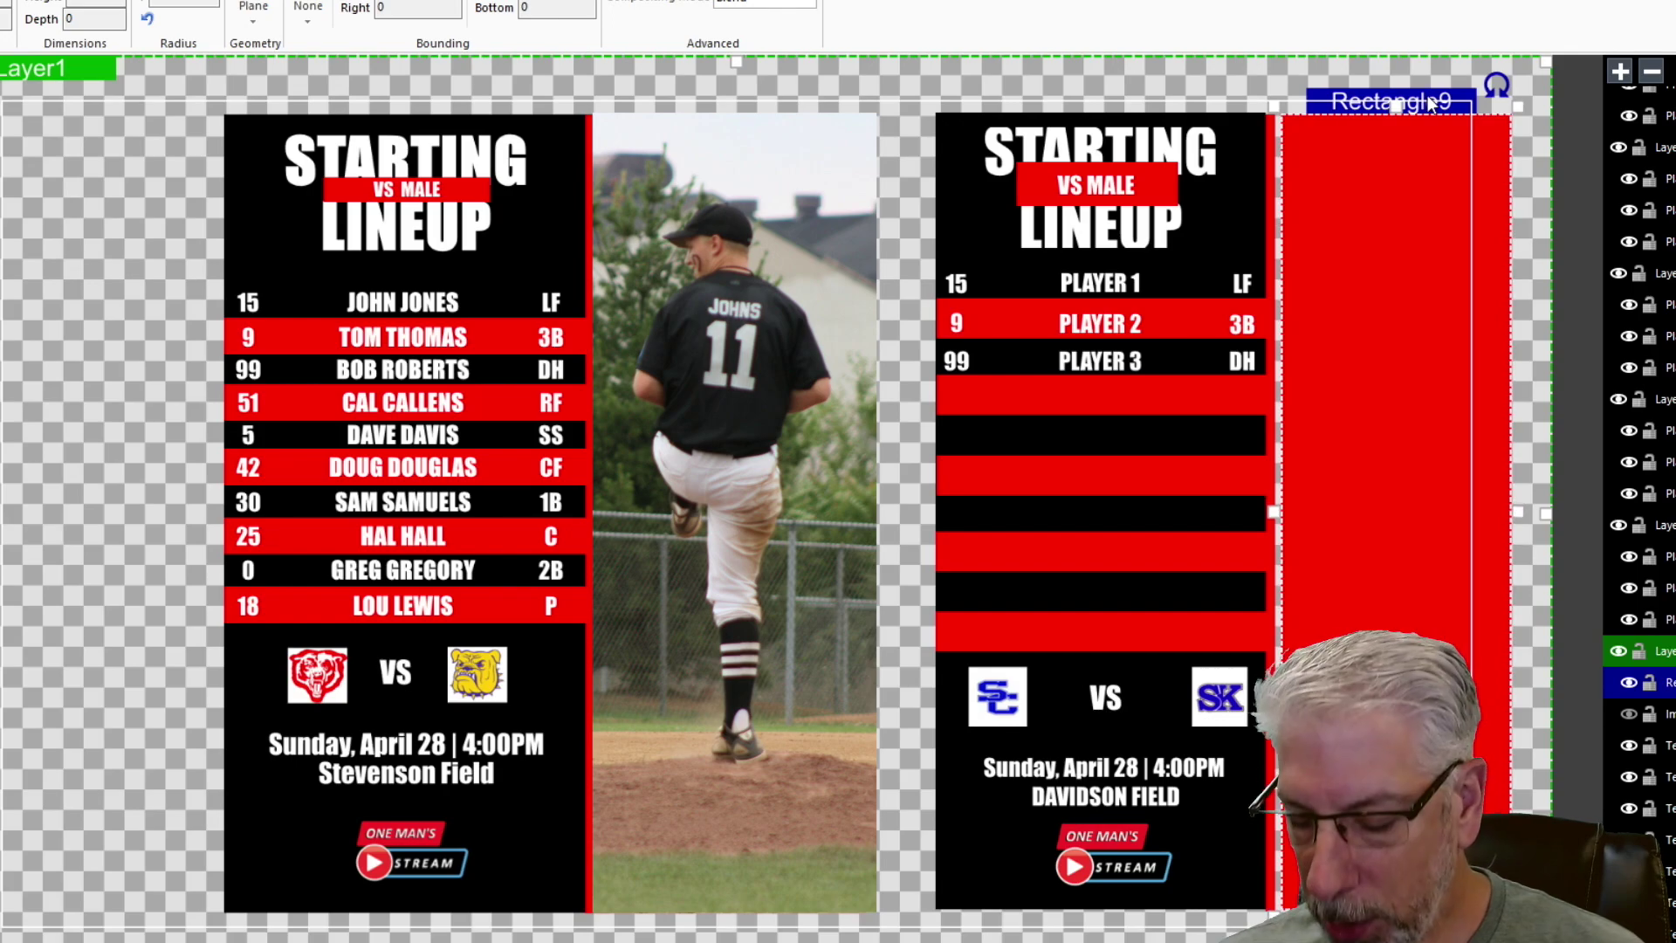
key("Left")
key("Left")
key("Left")
key("Left")
key("Left")
key("Left")
key("Left")
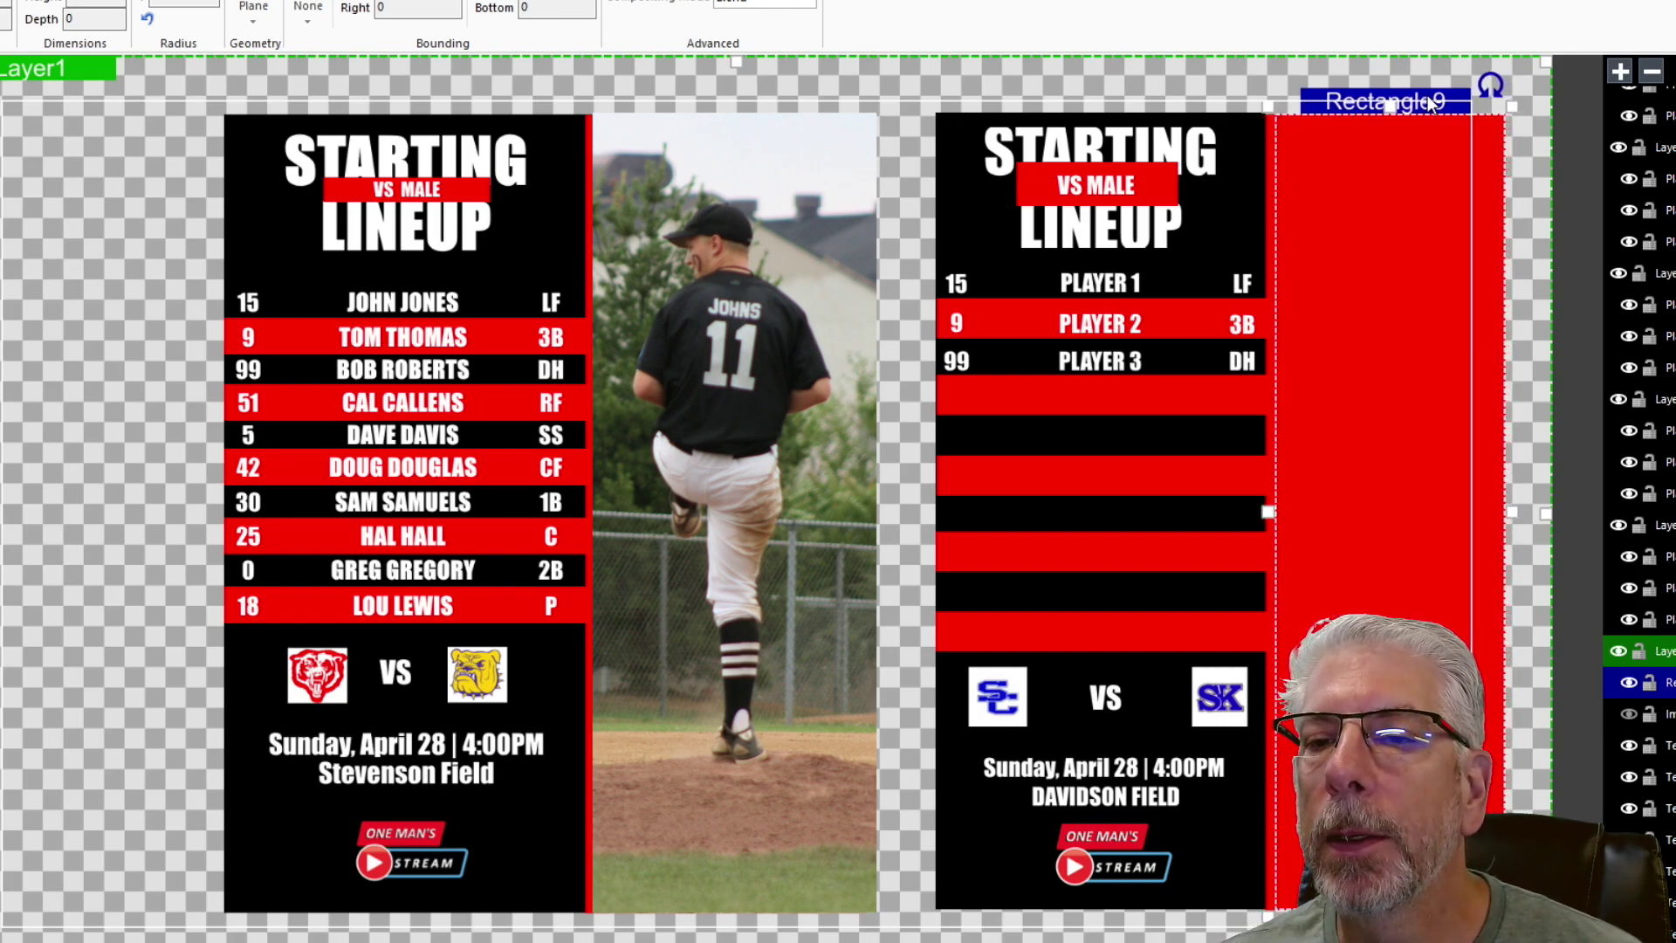
left_click(1526, 128)
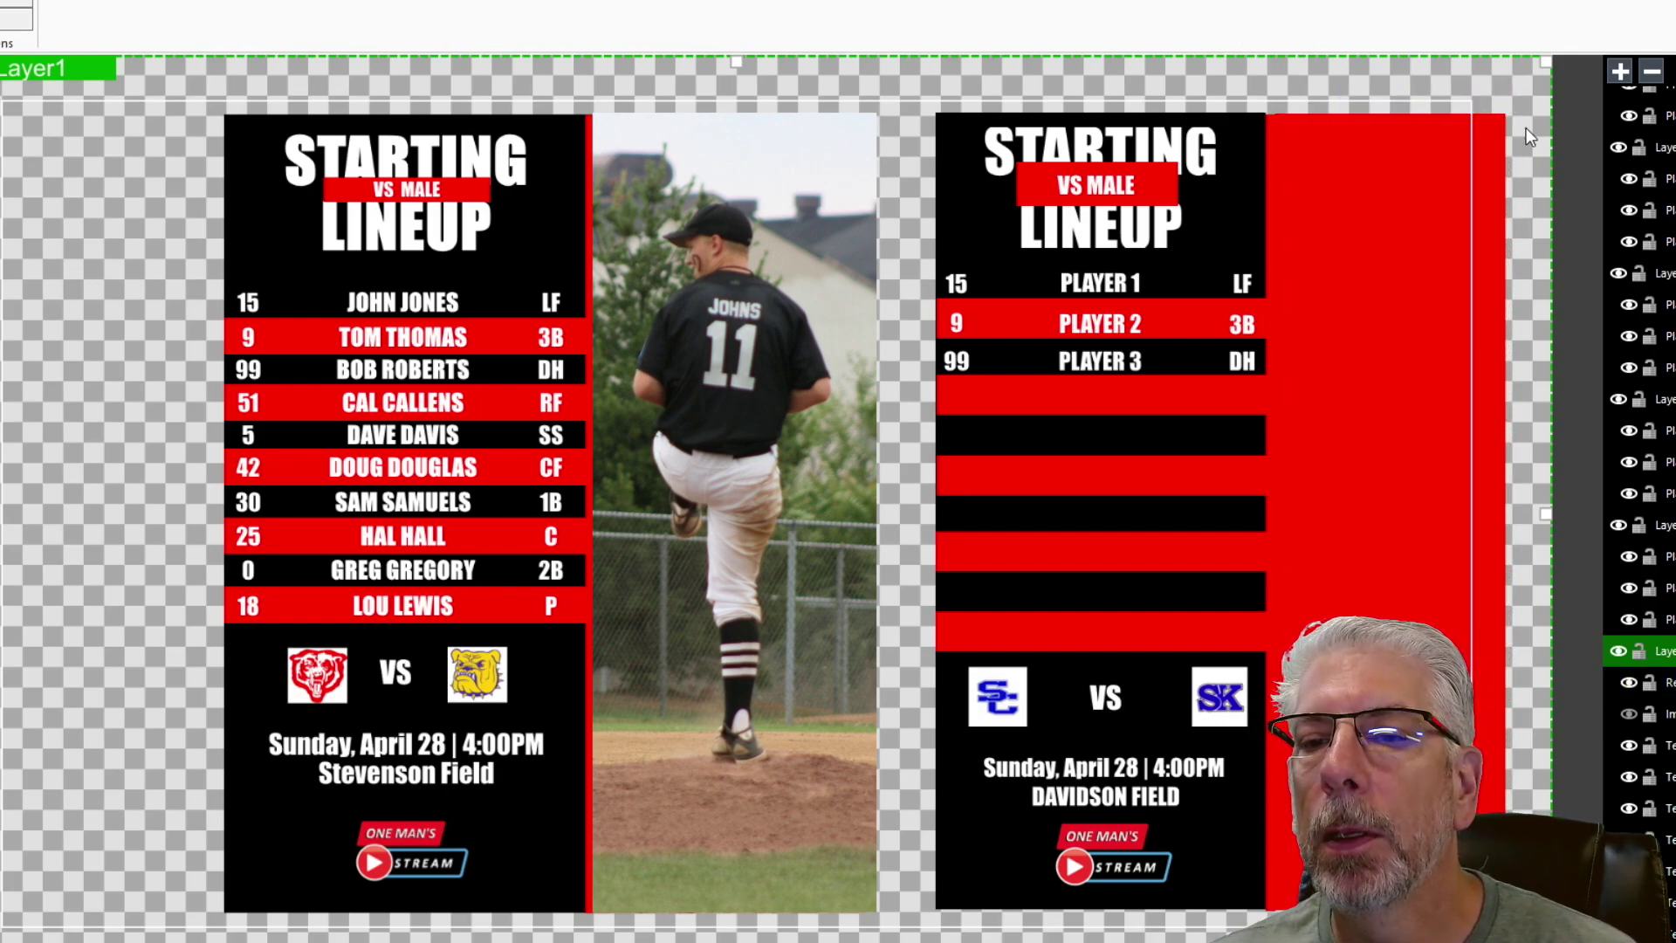
left_click(1402, 233)
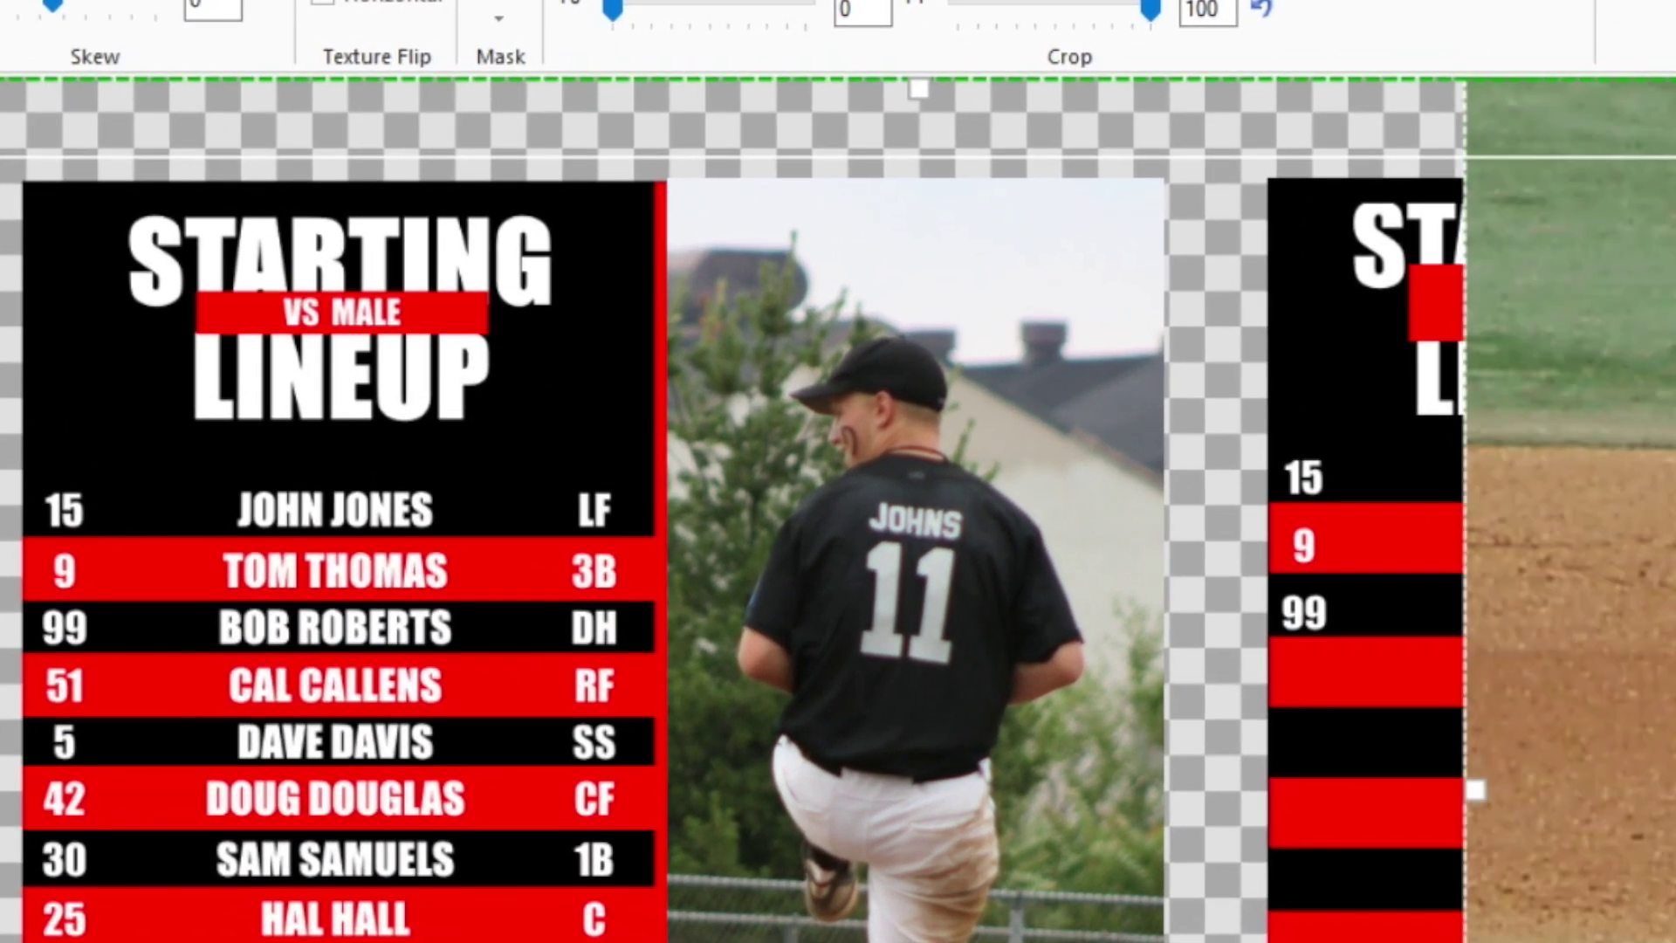
- Set Rectangle9 as the baseball photo's mask from the Mask dropdown
left_click(503, 21)
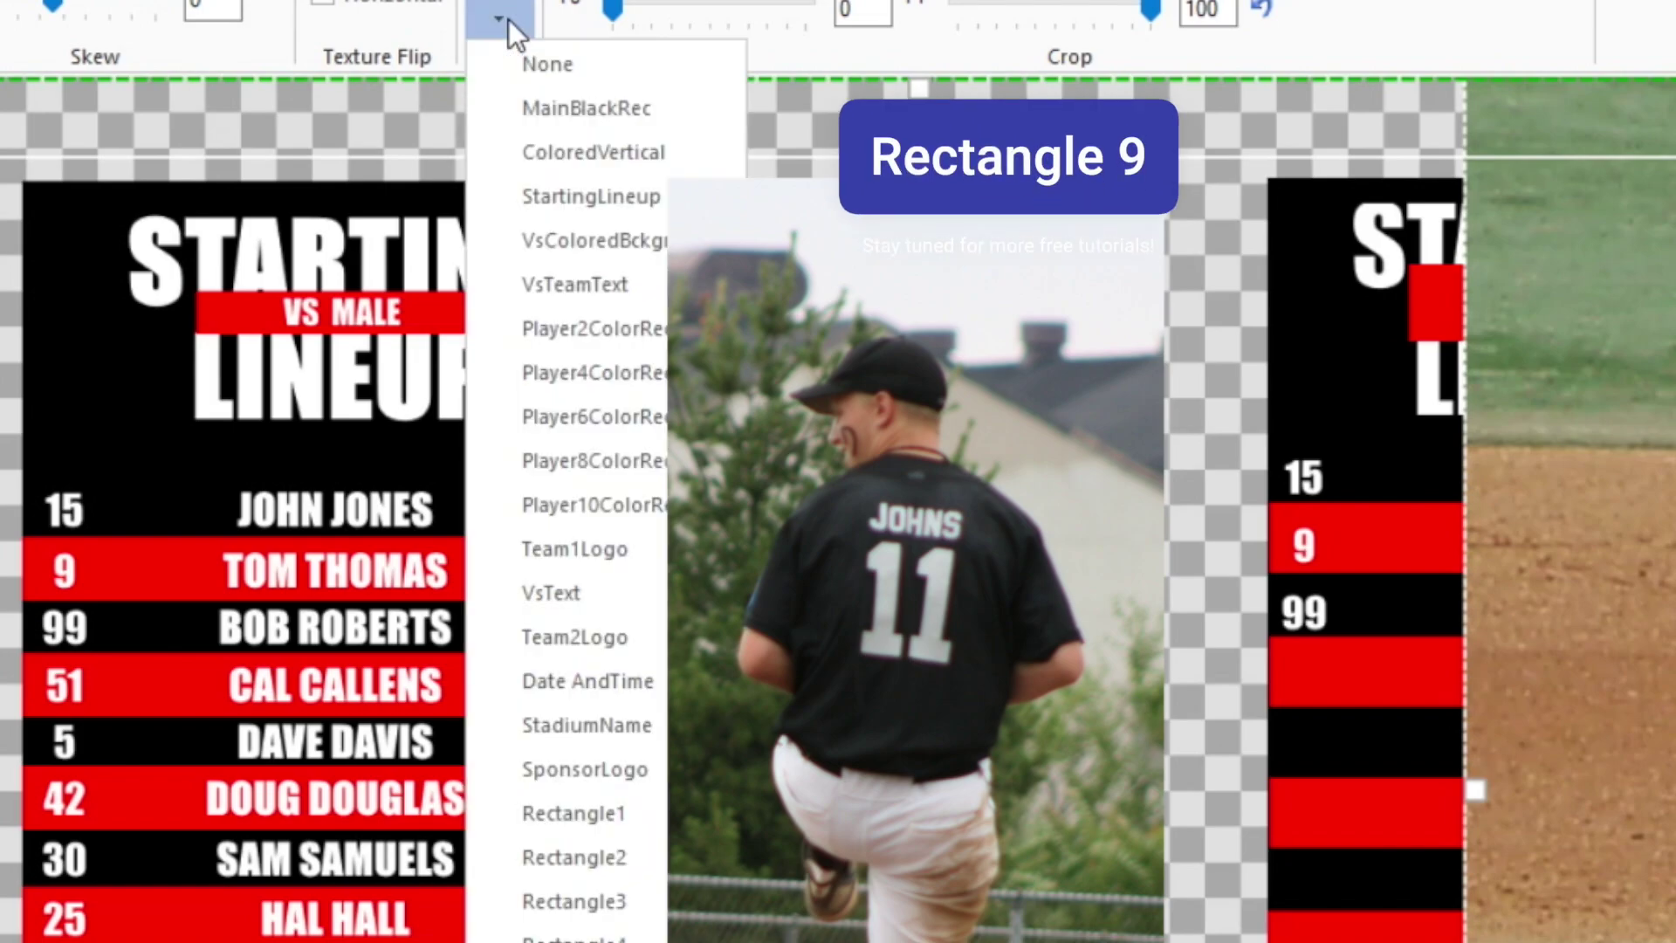
scroll(567, 899, "down", 2)
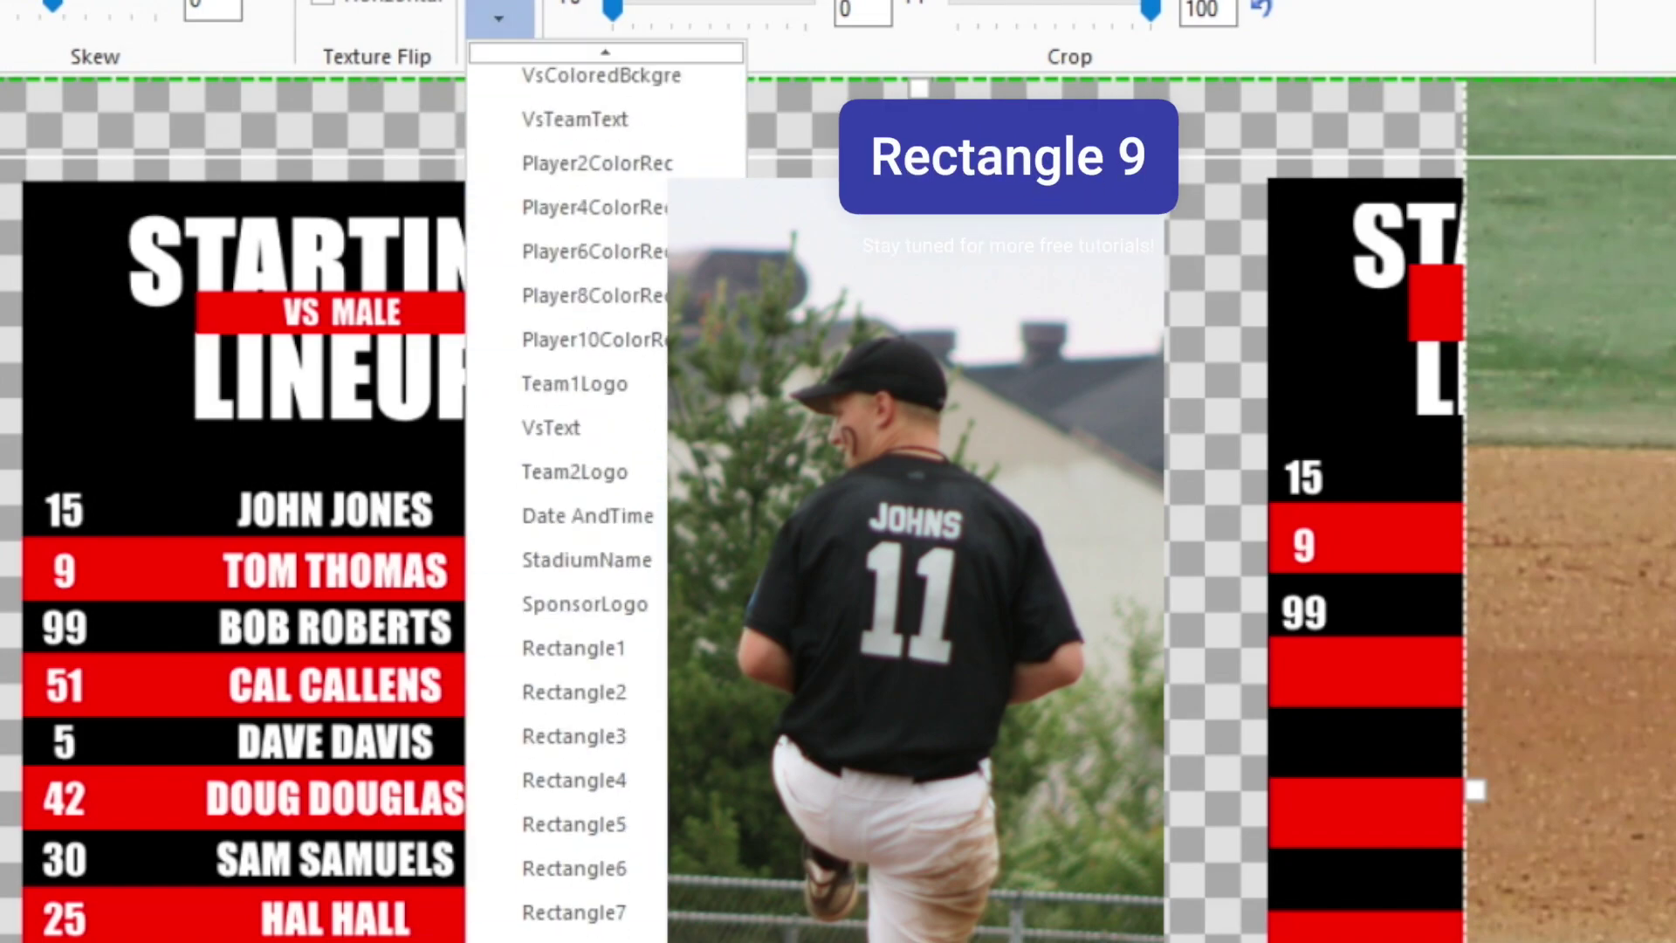
key("Return")
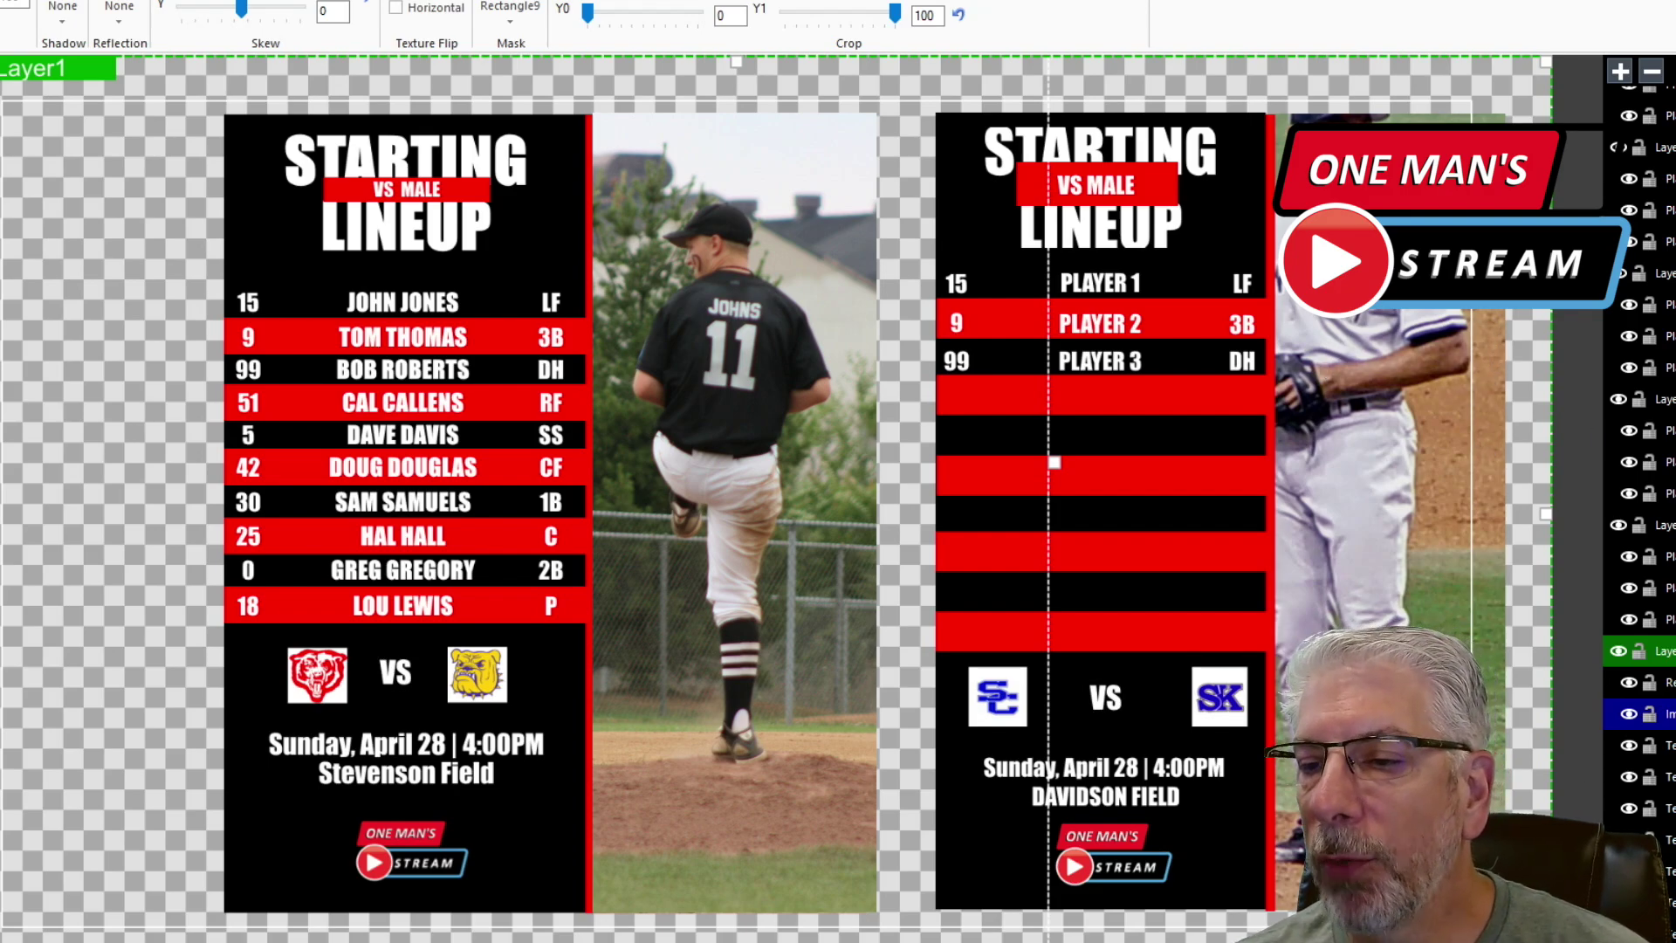
left_click(1533, 71)
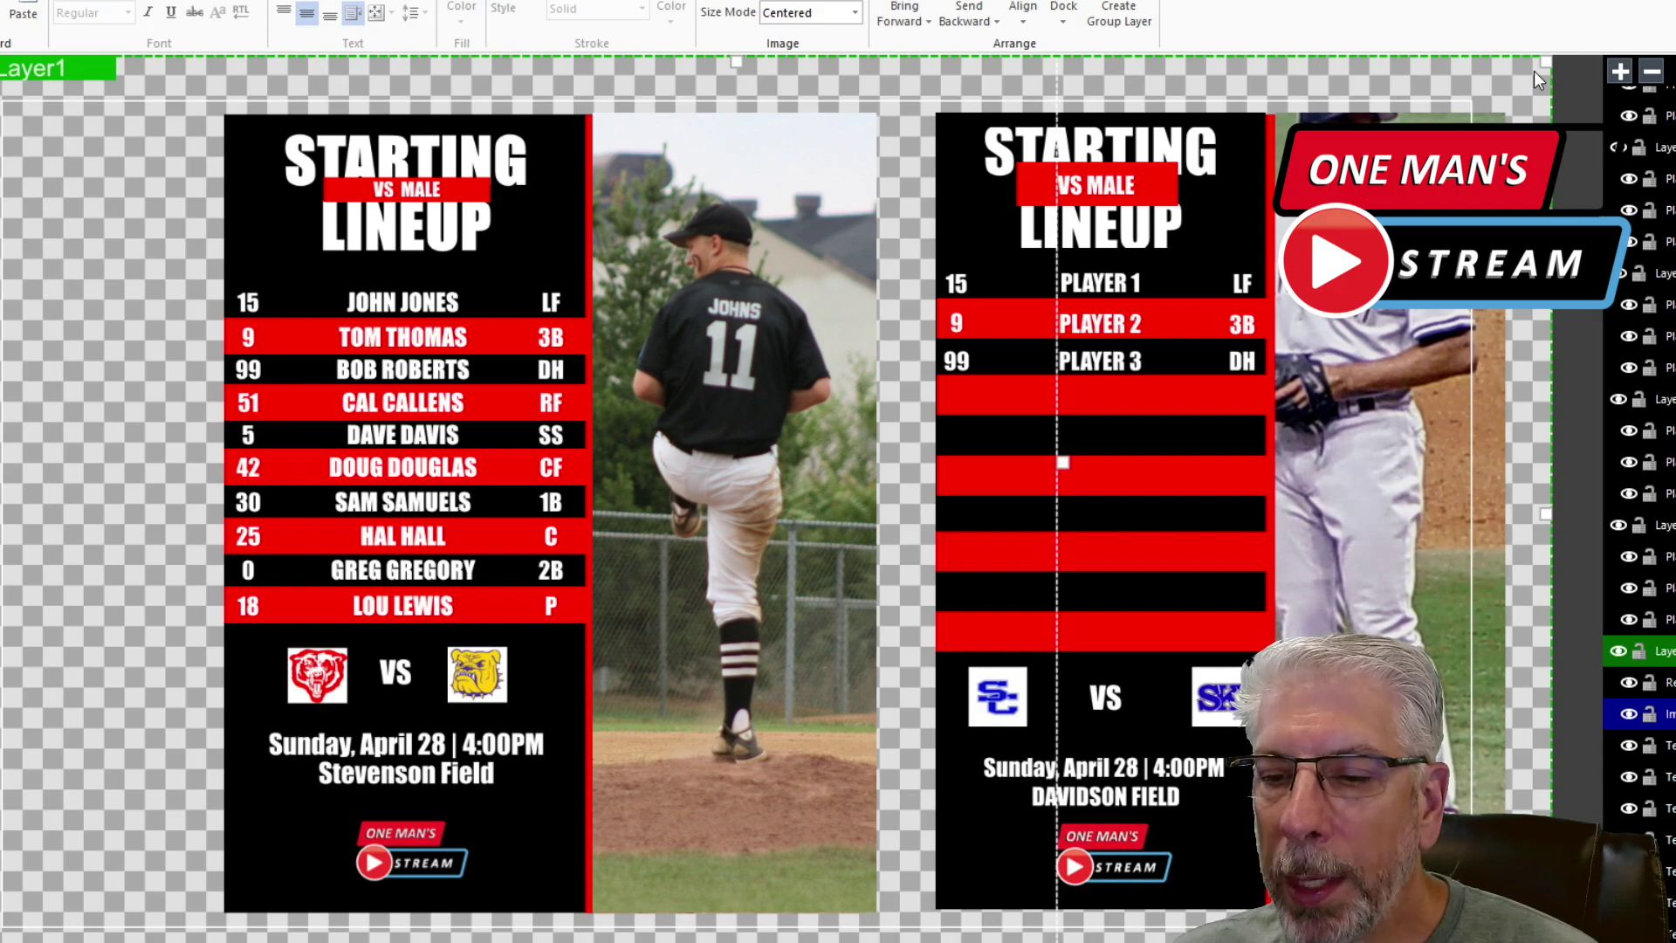